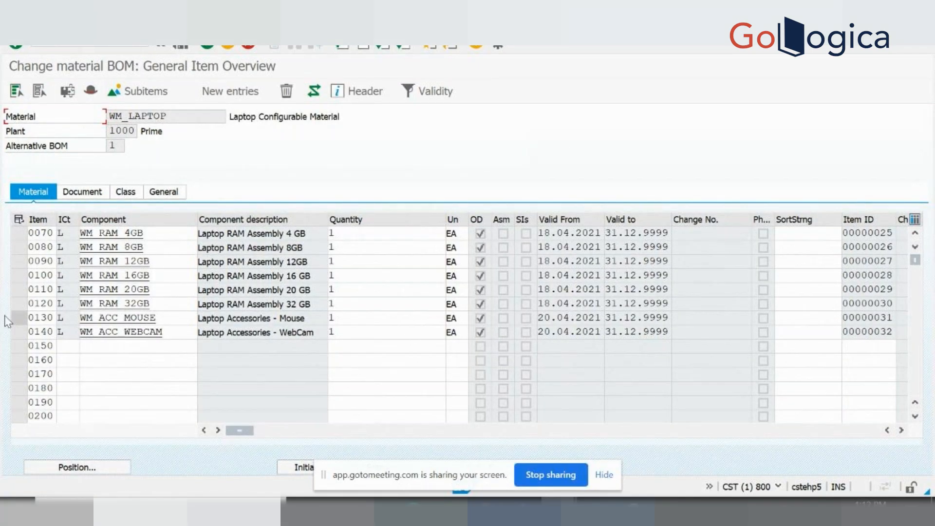
# Set Relevant to sales to X for the WM_ACC_MOUSE component and return to the BOM item overview.
pyautogui.click(15, 320)
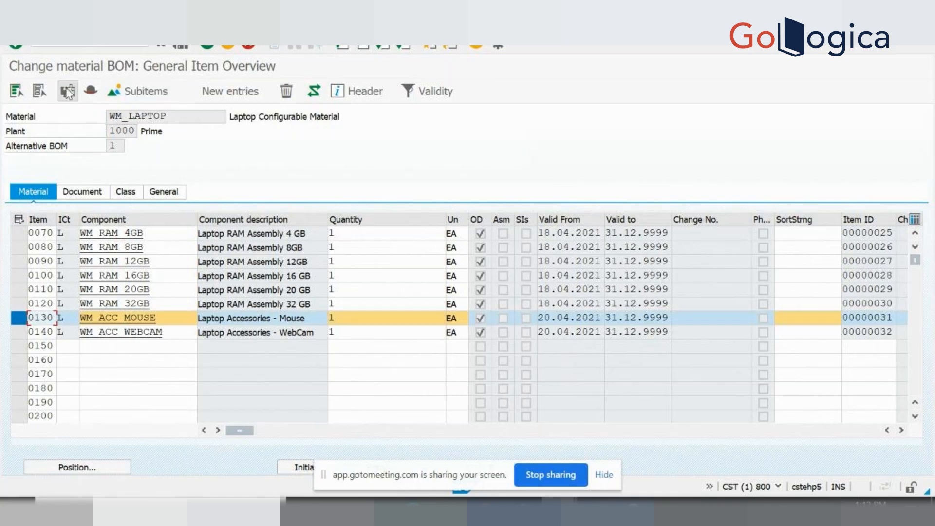
pyautogui.click(69, 92)
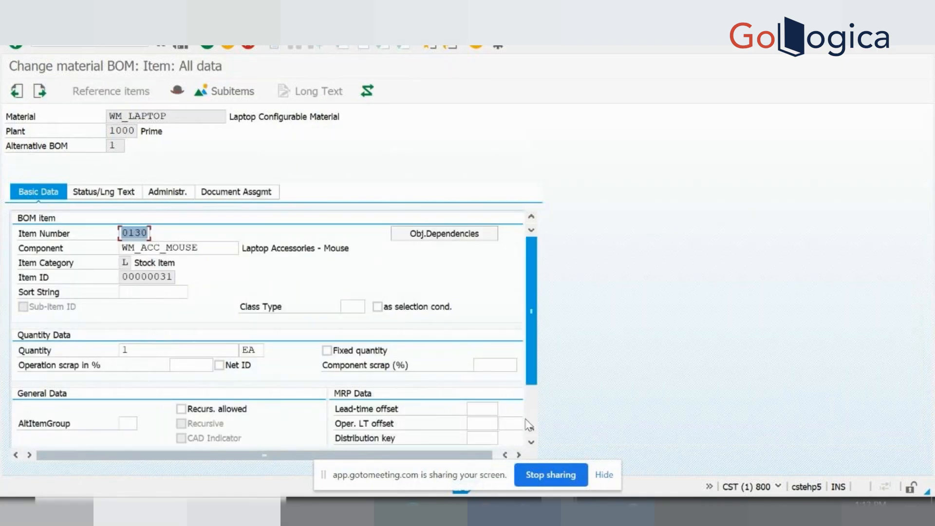
pyautogui.scroll(-3, 530, 425)
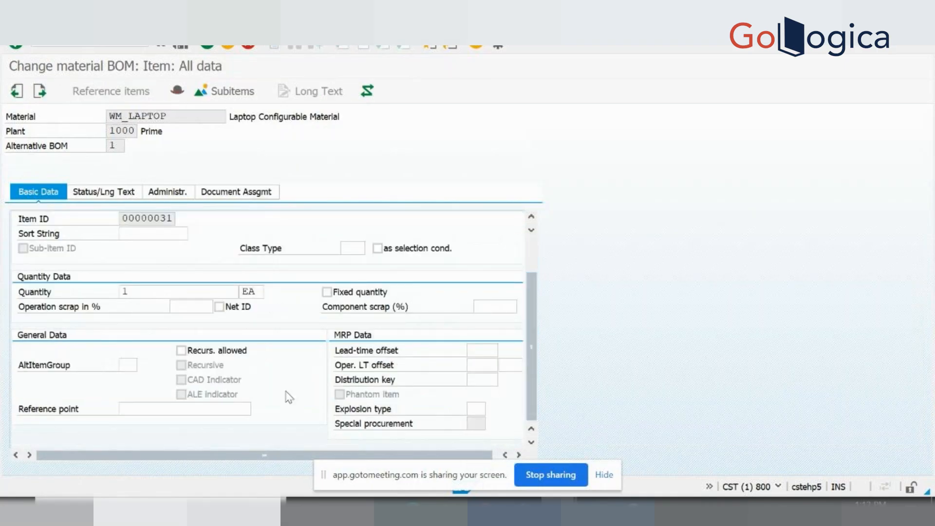
pyautogui.click(94, 192)
pyautogui.click(158, 437)
pyautogui.write('X')
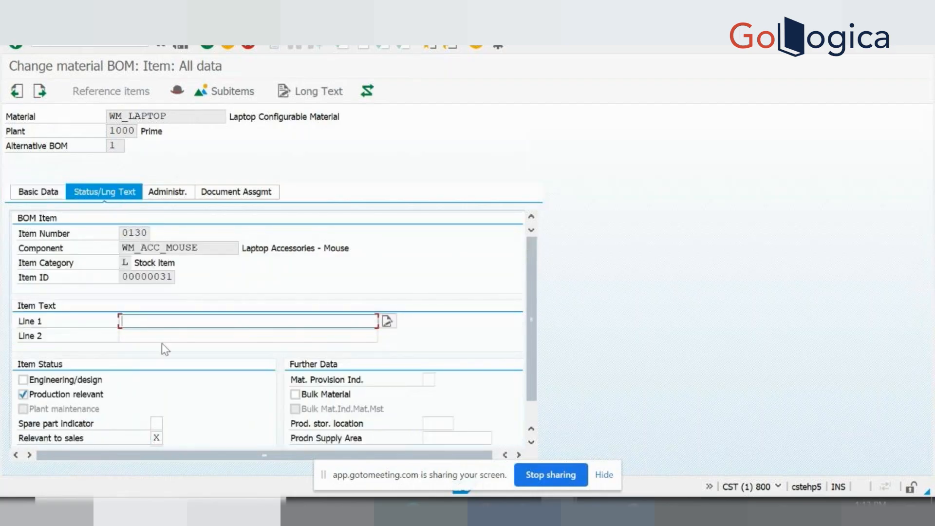
pyautogui.click(207, 44)
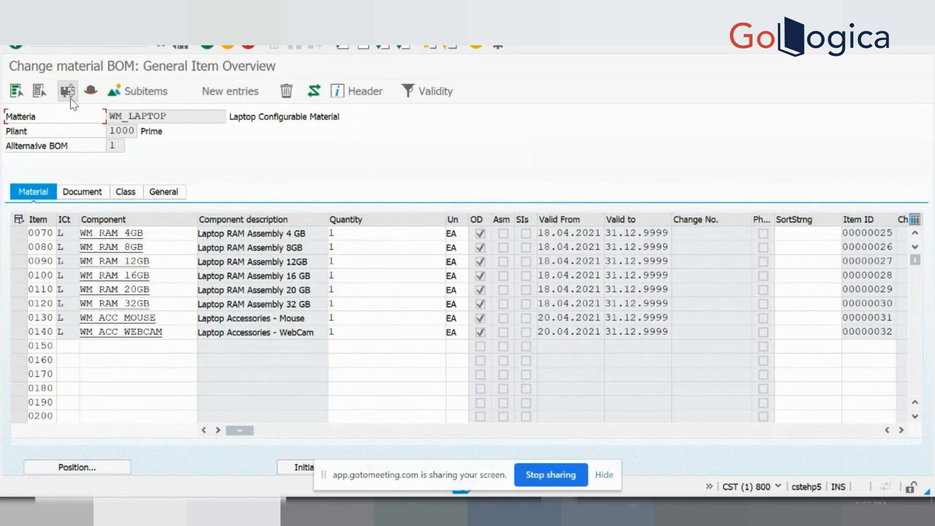
# Set Relevant to sales to X for the WM_ACC_WEBCAM component and save the WM_LAPTOP BOM.
pyautogui.click(20, 332)
pyautogui.click(68, 92)
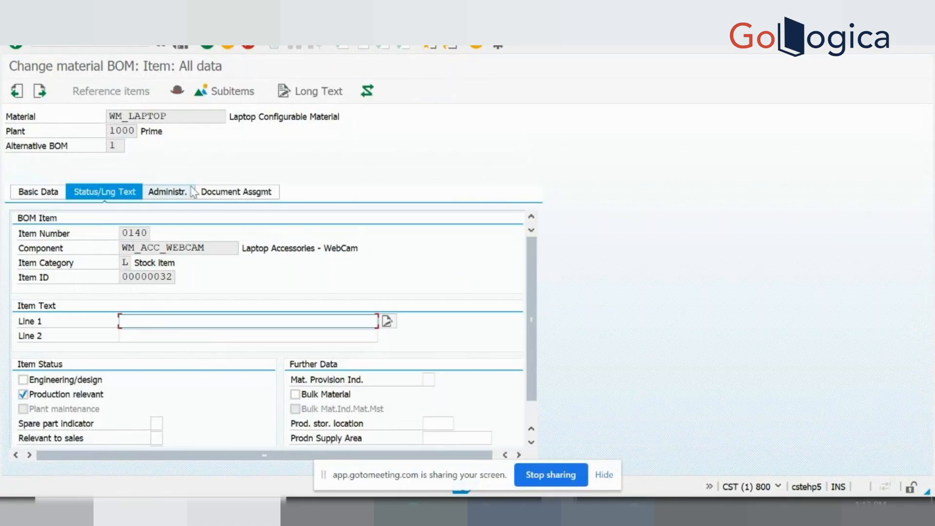
pyautogui.scroll(-1, 534, 417)
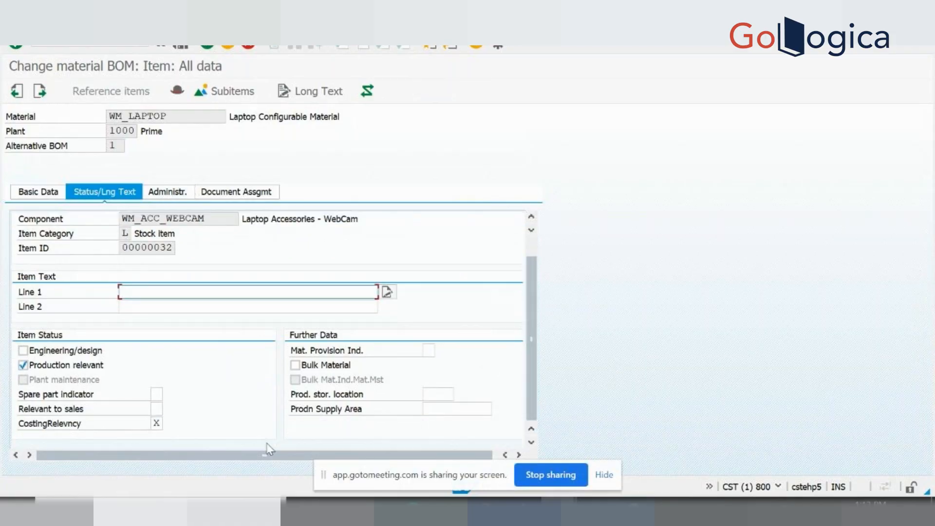
pyautogui.click(156, 409)
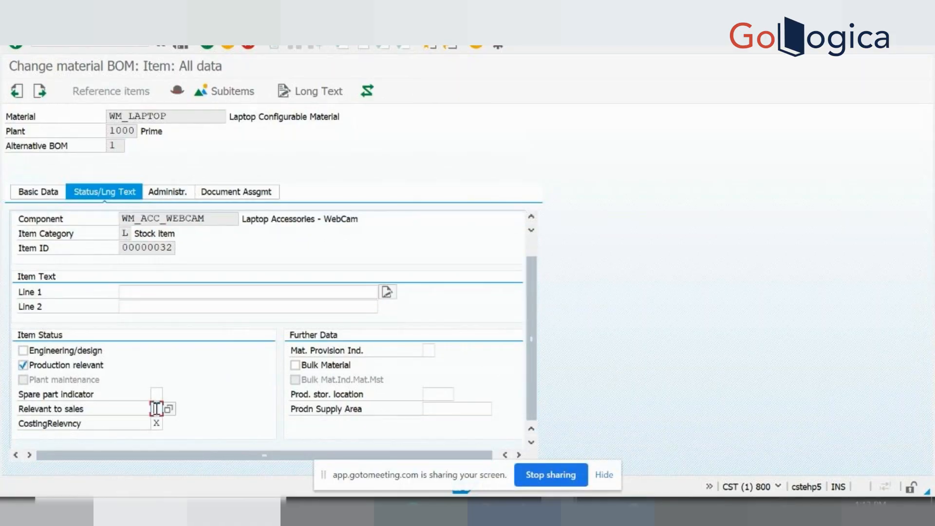
pyautogui.write('x')
pyautogui.press('Return')
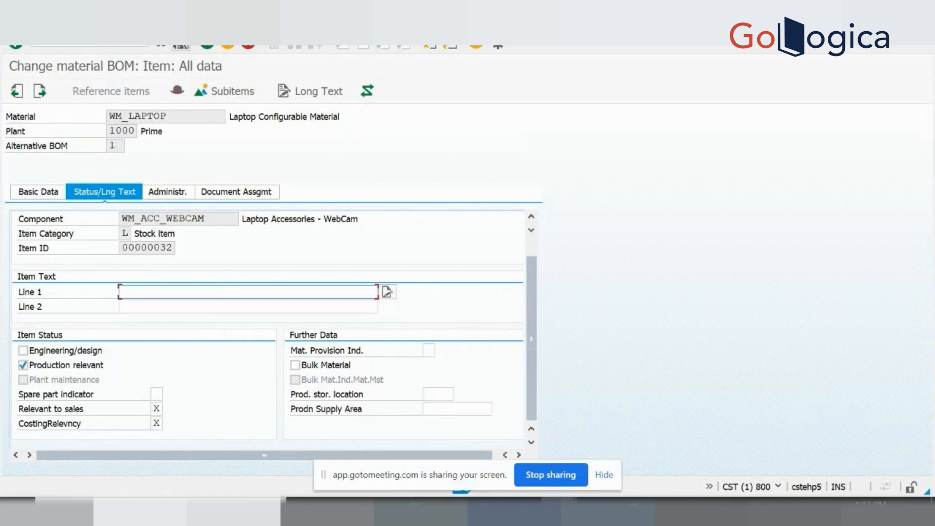
pyautogui.click(181, 46)
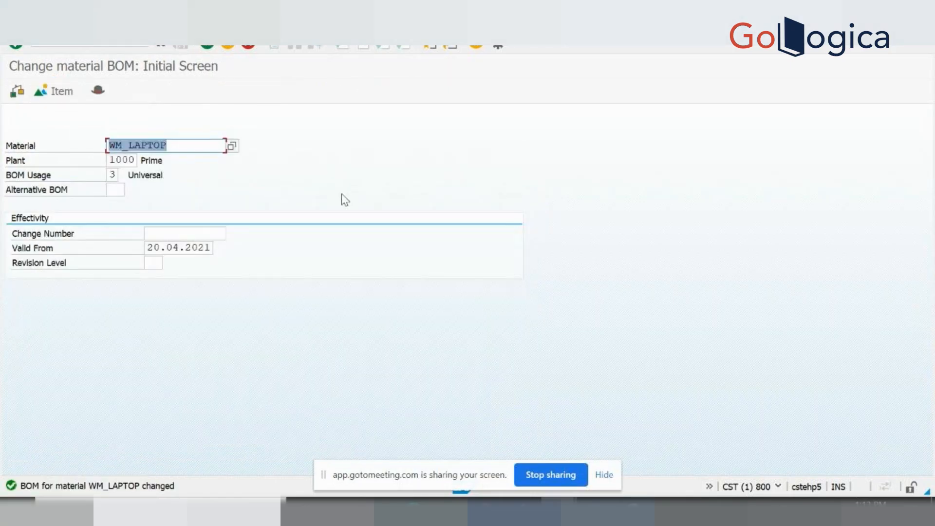
# Start a new sales order with order type or, sales organization 1000, distribution channel 12 and division 00.
pyautogui.click(97, 45)
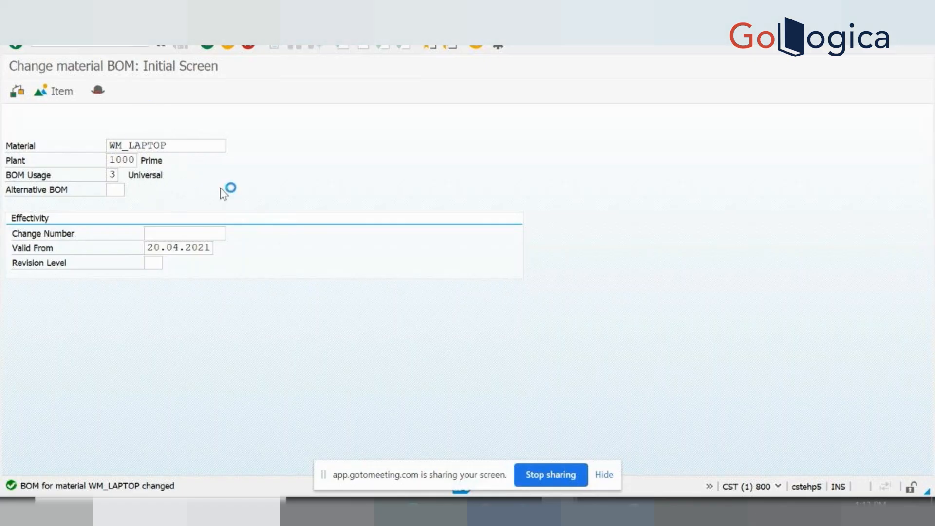
pyautogui.press('BackSpace')
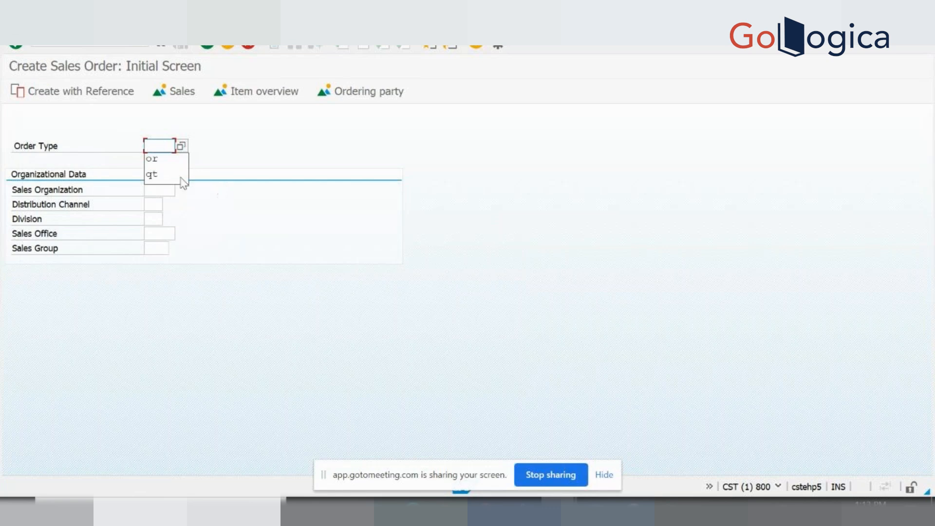
pyautogui.click(151, 161)
pyautogui.click(160, 190)
pyautogui.click(159, 200)
pyautogui.click(159, 201)
pyautogui.click(159, 217)
pyautogui.click(158, 219)
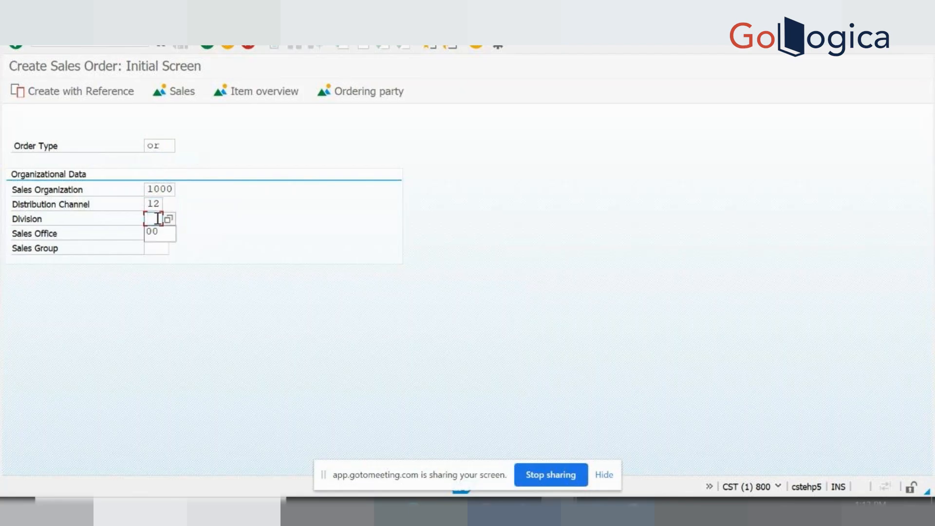
pyautogui.click(159, 233)
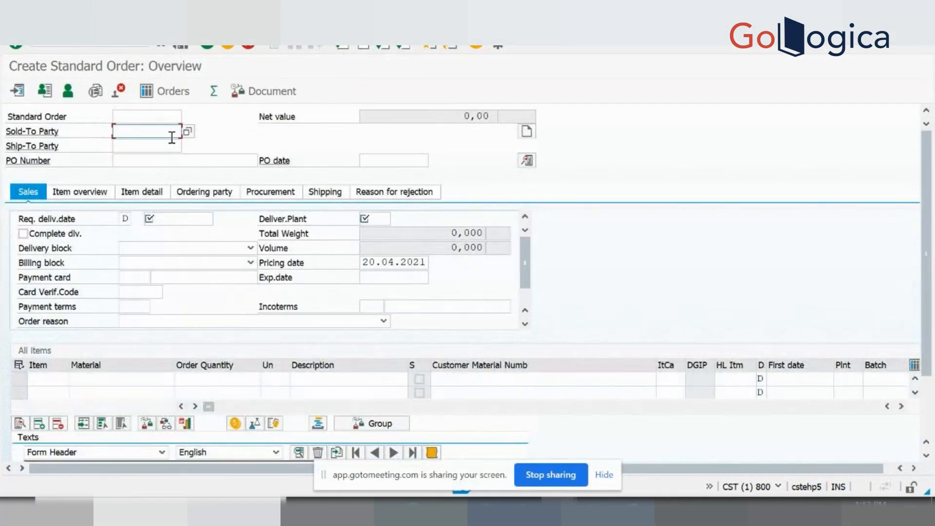
# Enter the same customer number as the order's sold-to party and ship-to party.
pyautogui.click(170, 133)
pyautogui.click(129, 143)
pyautogui.click(133, 147)
pyautogui.click(127, 159)
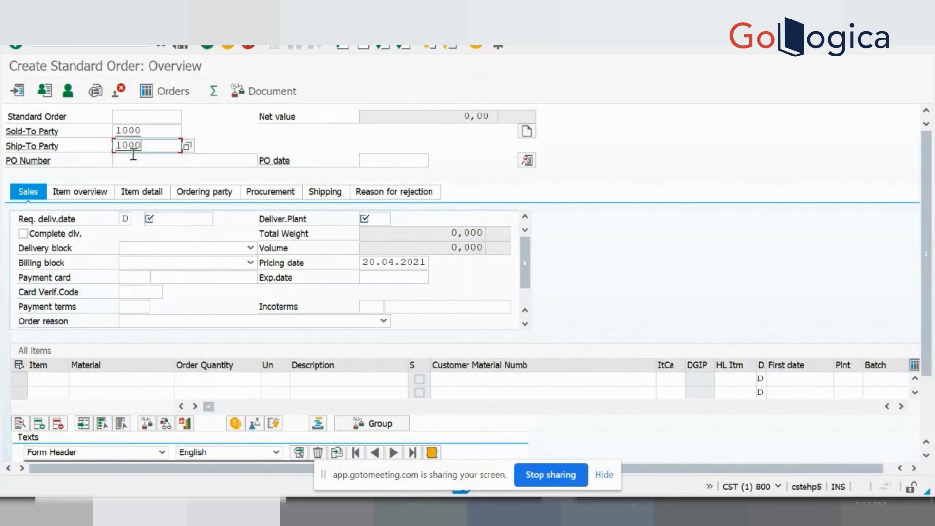
# Set the requested delivery date to 30.04.2021 and the delivering plant to 1000.
pyautogui.click(200, 219)
pyautogui.click(203, 234)
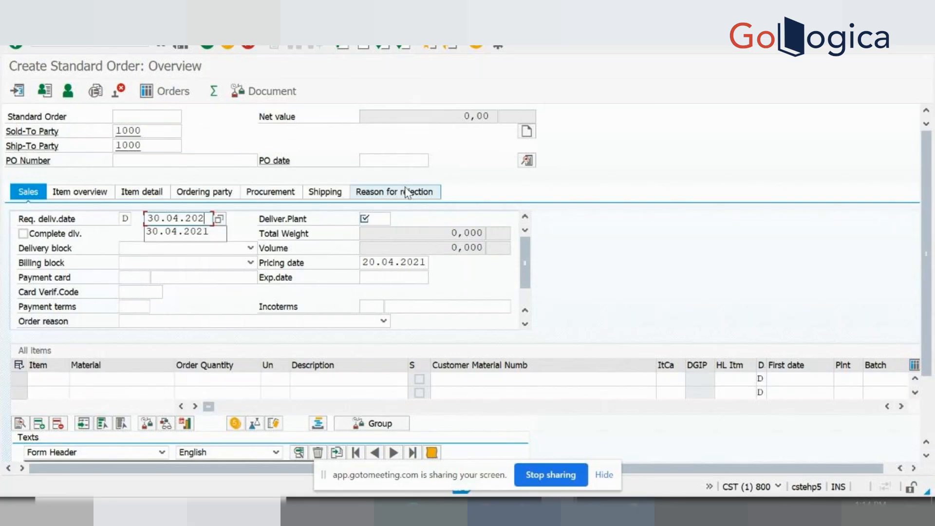
pyautogui.click(379, 218)
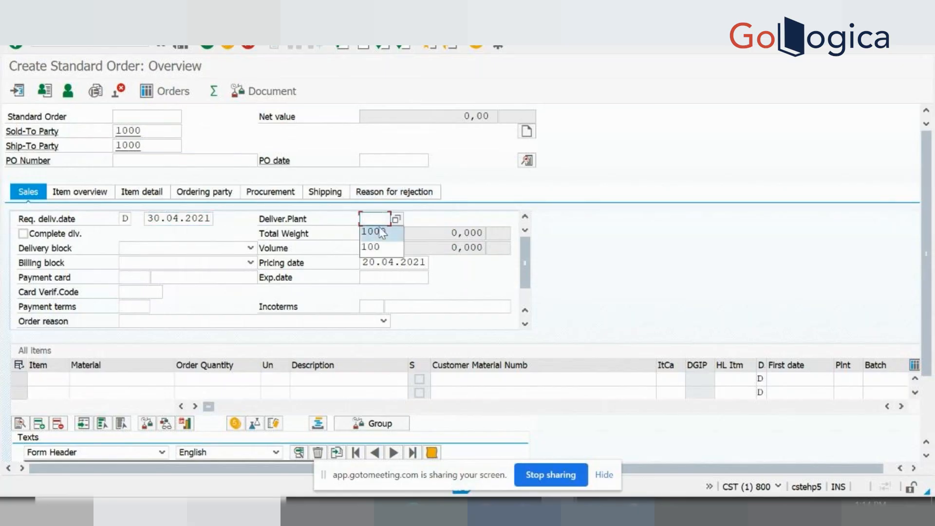
pyautogui.click(383, 233)
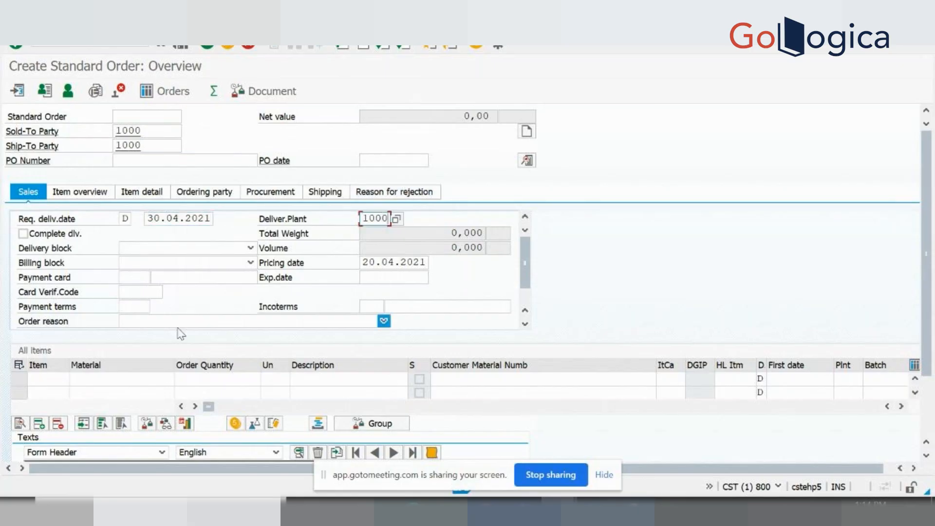
# Add order item WM_LAPTOP with quantity 1 and plant 1000, and proceed to its characteristic value assignment.
pyautogui.click(107, 377)
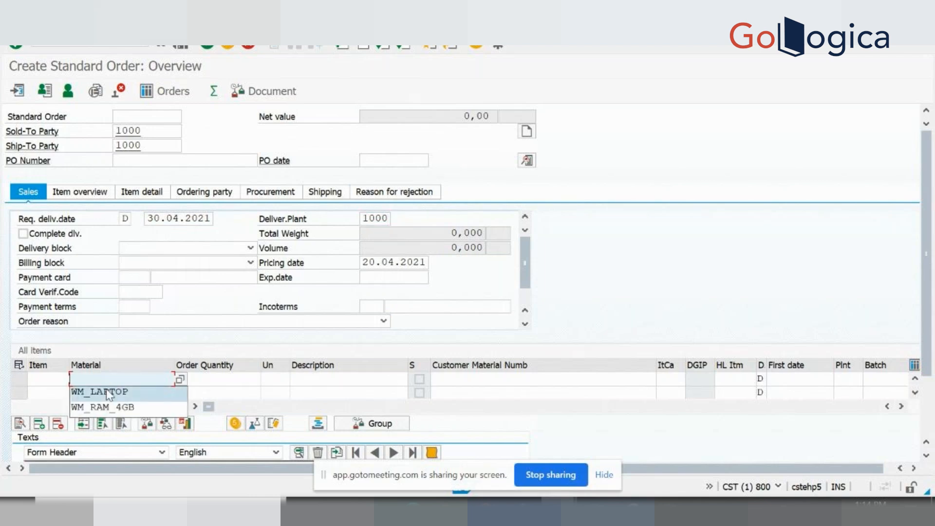
pyautogui.click(107, 393)
pyautogui.click(215, 379)
pyautogui.write('1')
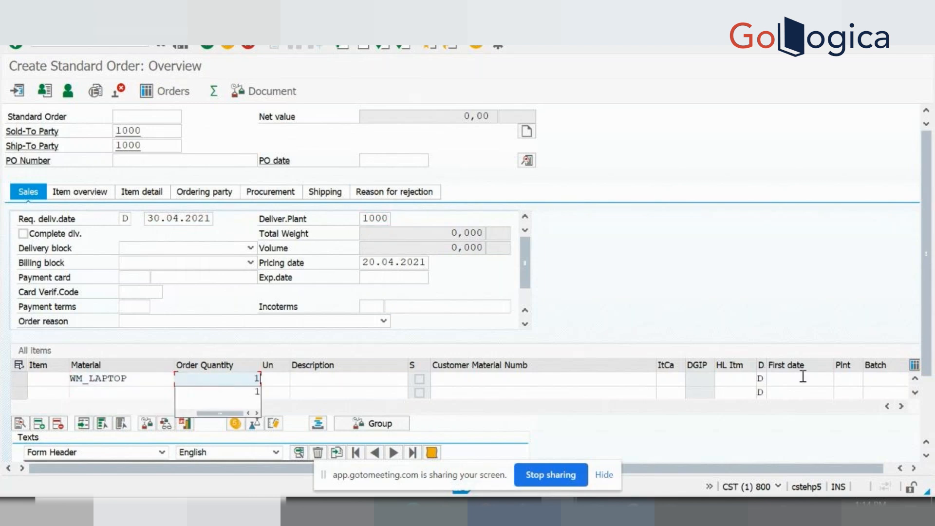
pyautogui.click(839, 377)
pyautogui.write('1000')
pyautogui.press('Return')
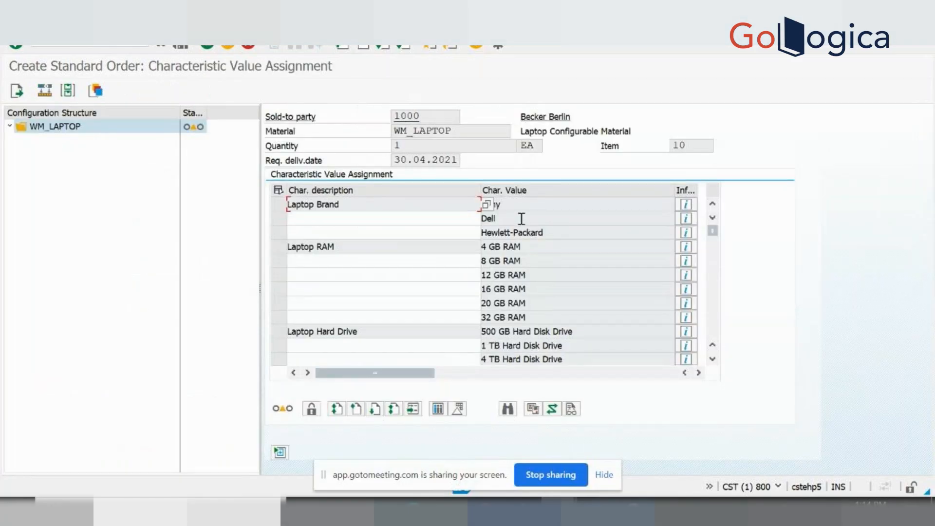
# Configure the laptop with brand Sony, 4 GB RAM, 1 TB Hard Disk Drive, and the accessories Mouse and Web Cam.
pyautogui.click(517, 205)
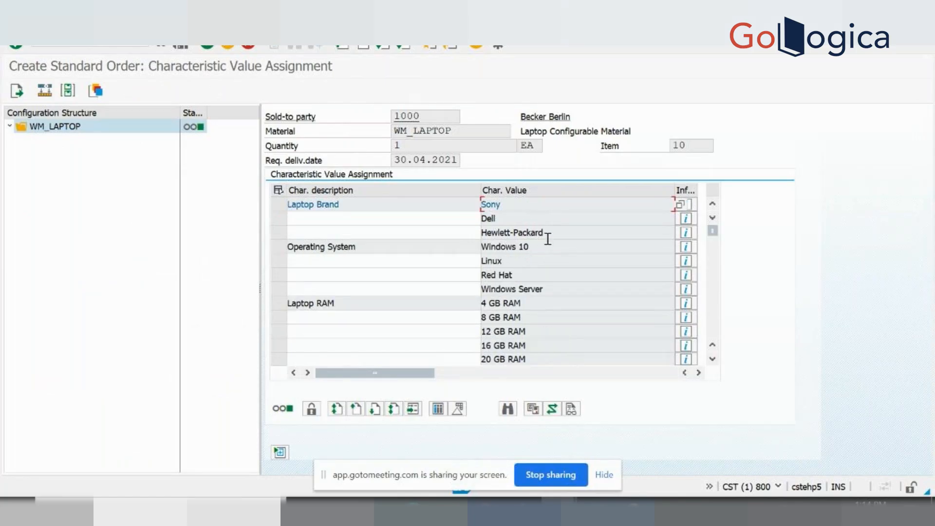
pyautogui.click(510, 301)
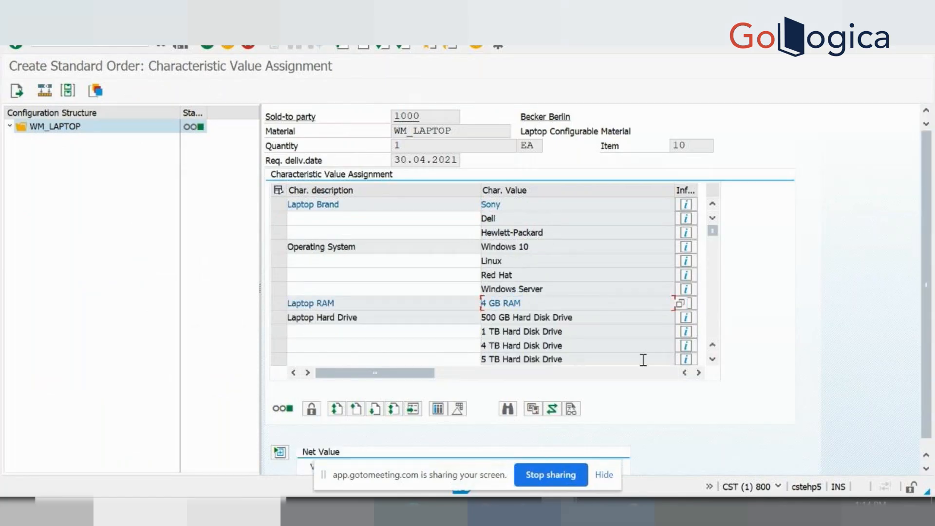
pyautogui.click(524, 331)
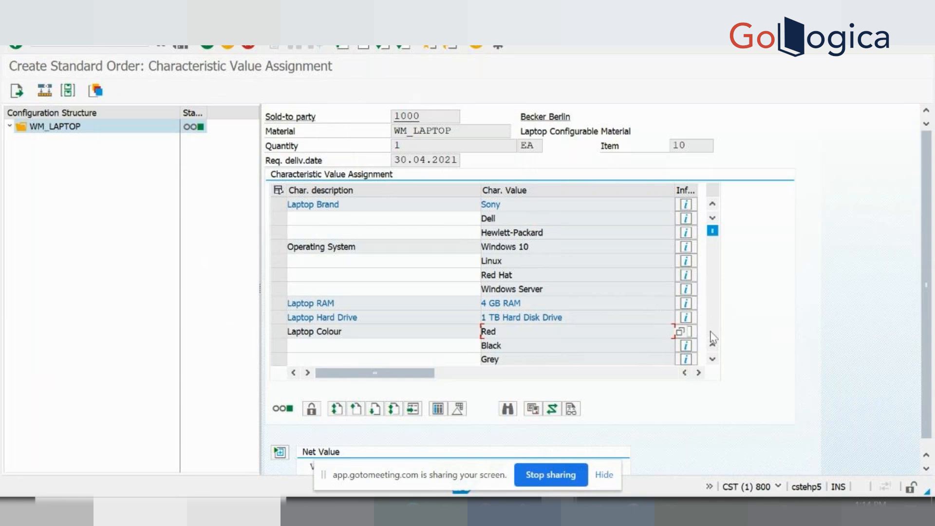
pyautogui.scroll(-4, 713, 337)
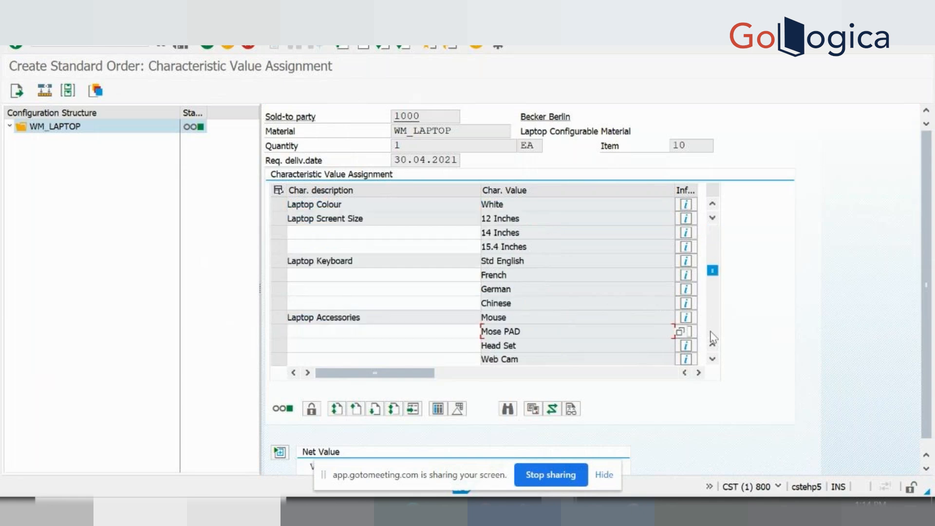
pyautogui.click(507, 319)
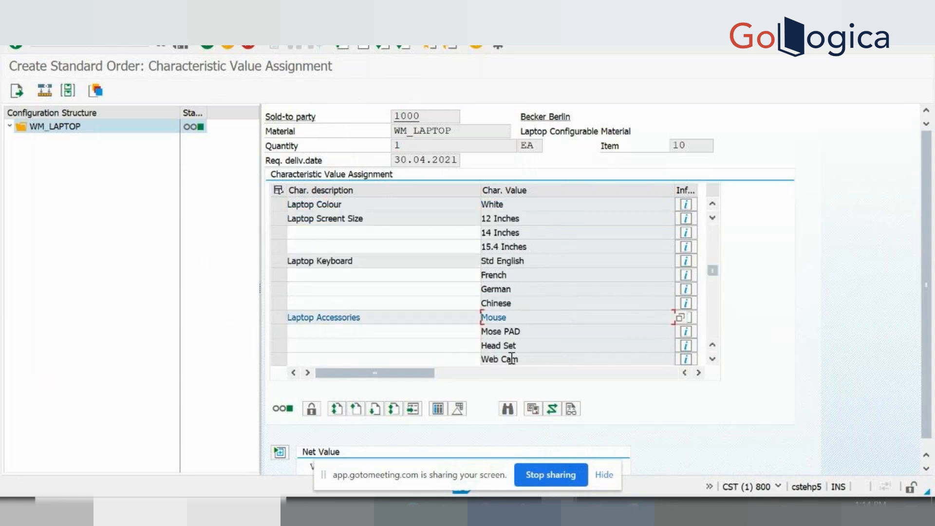
pyautogui.click(511, 360)
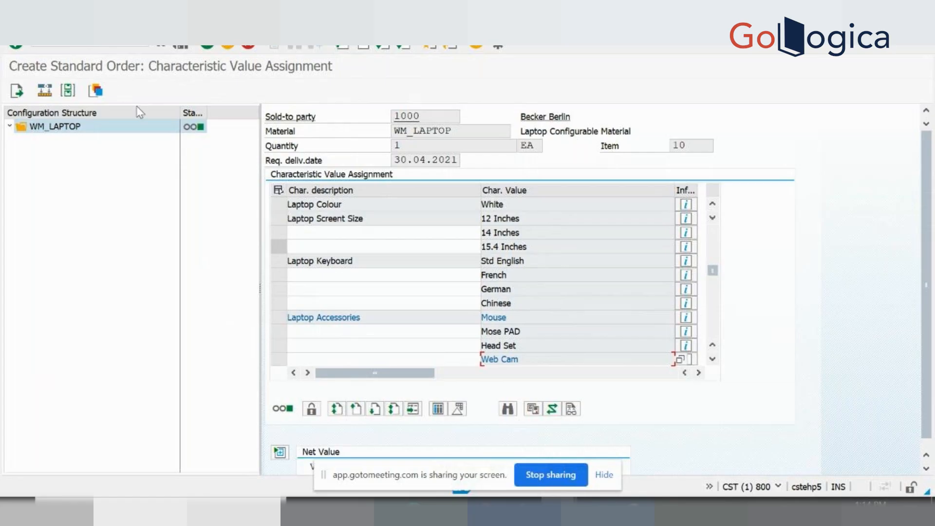
# Display the WM_LAPTOP configuration result, then return to the order overview and acknowledge the information messages.
pyautogui.click(49, 98)
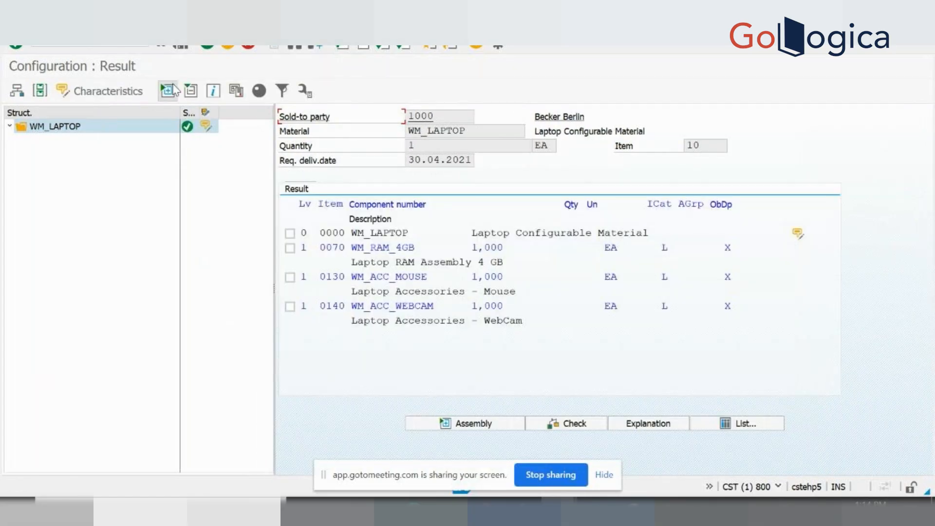
pyautogui.click(205, 47)
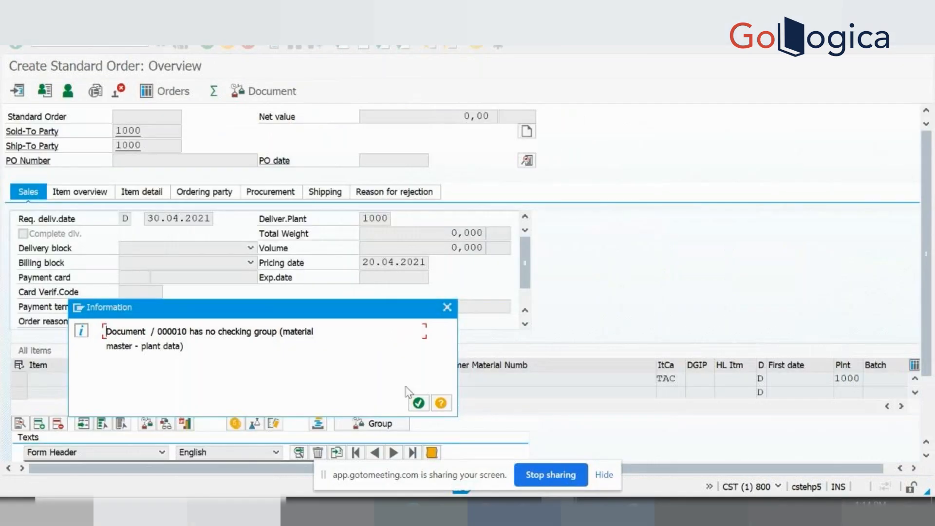
pyautogui.click(418, 403)
pyautogui.click(419, 403)
pyautogui.click(418, 403)
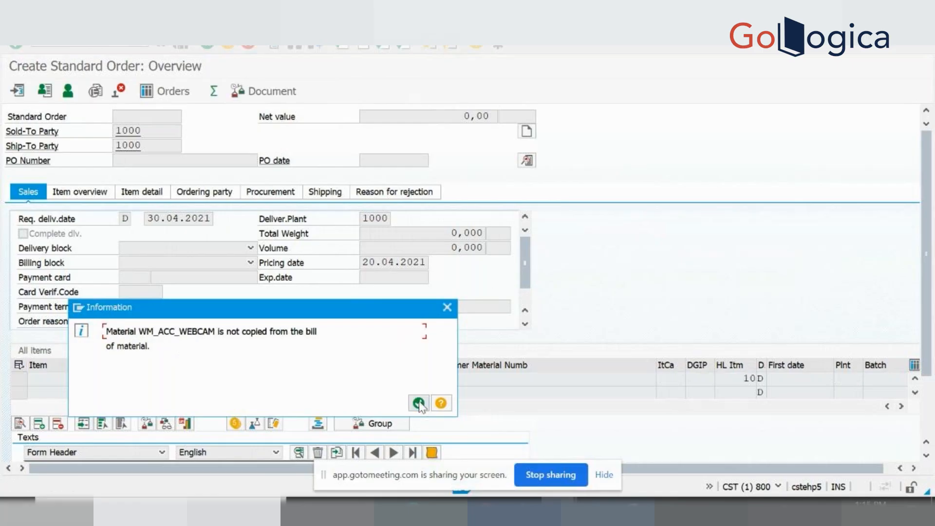
pyautogui.click(418, 403)
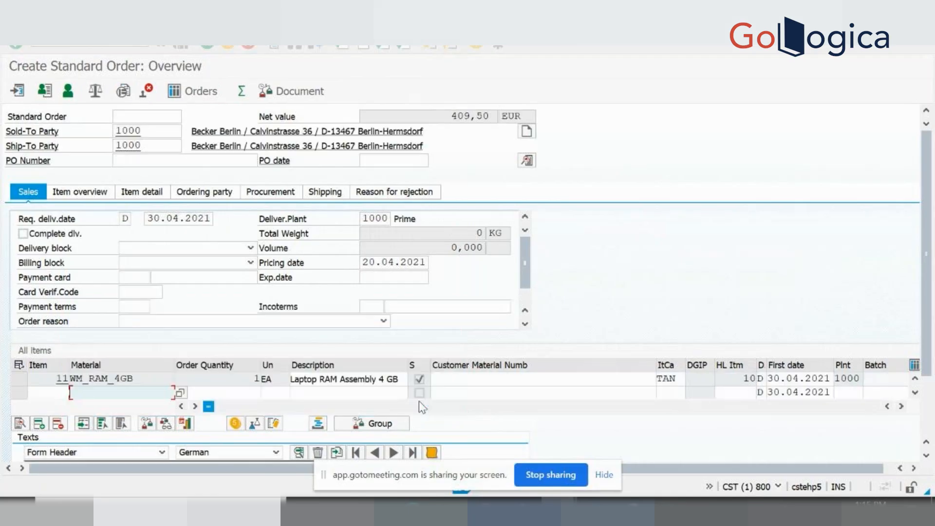
# Examine the order's item overview to check which BOM components were copied under WM_LAPTOP.
pyautogui.click(88, 191)
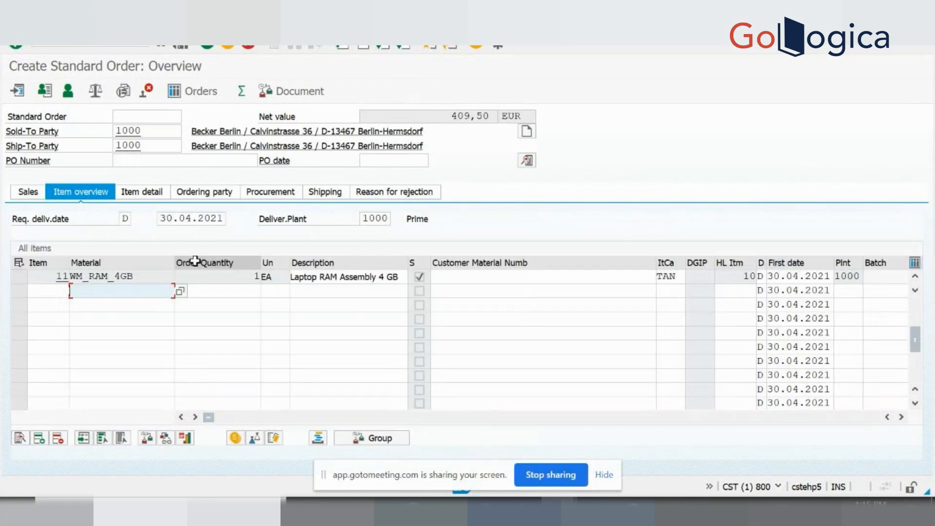
pyautogui.scroll(1, 922, 307)
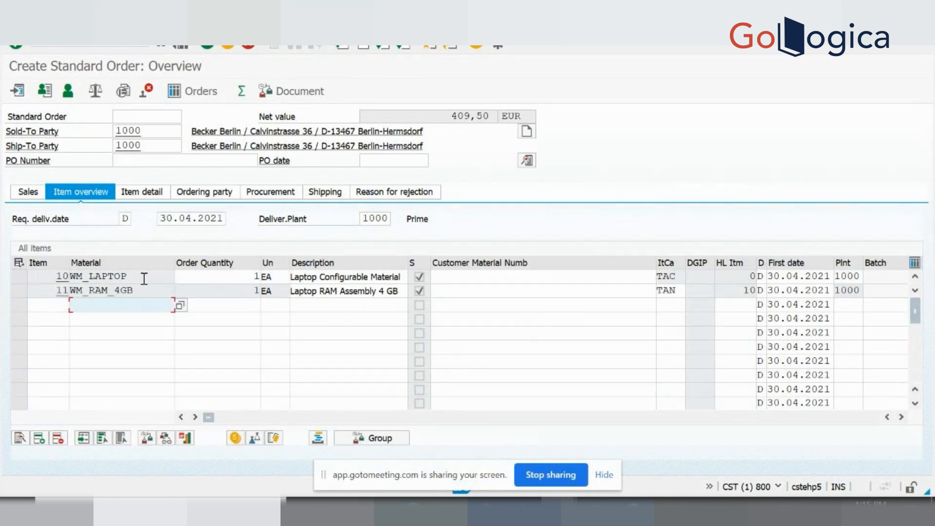
pyautogui.click(145, 290)
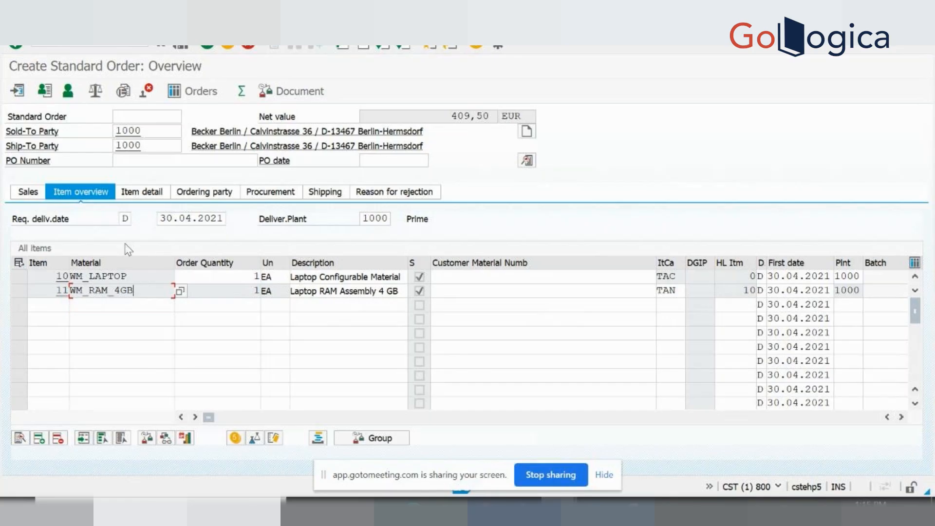
pyautogui.click(85, 304)
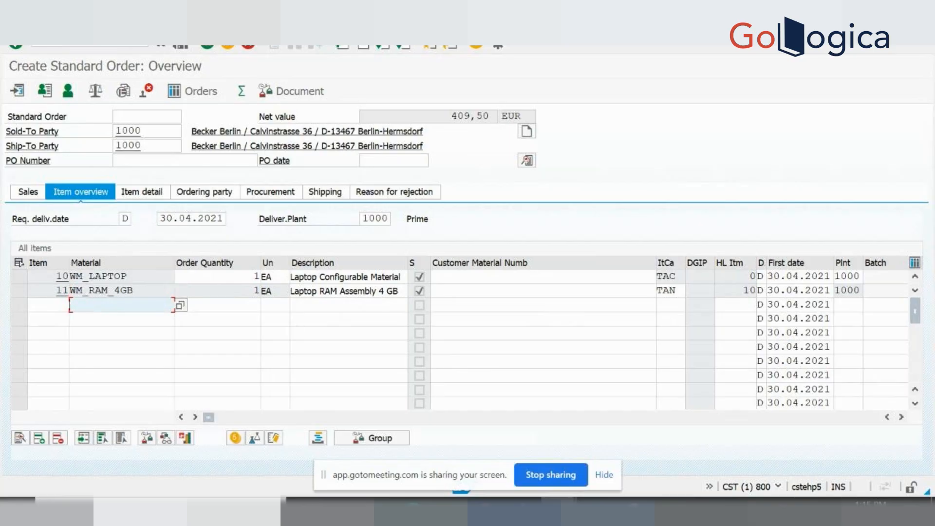
# Switch to the Excel material list, copy the mouse material number WM_ACC_MOUSE, and return to the sales order in SAP.
pyautogui.click(669, 509)
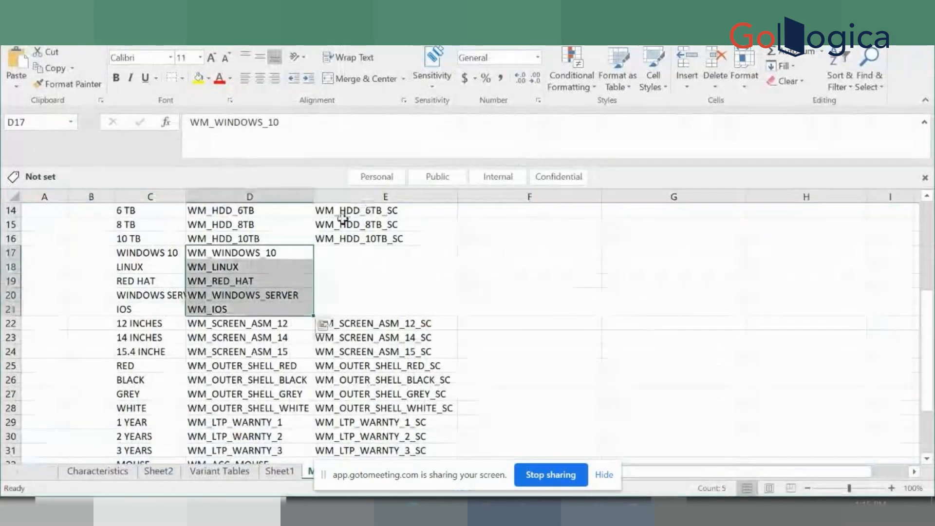
pyautogui.click(263, 405)
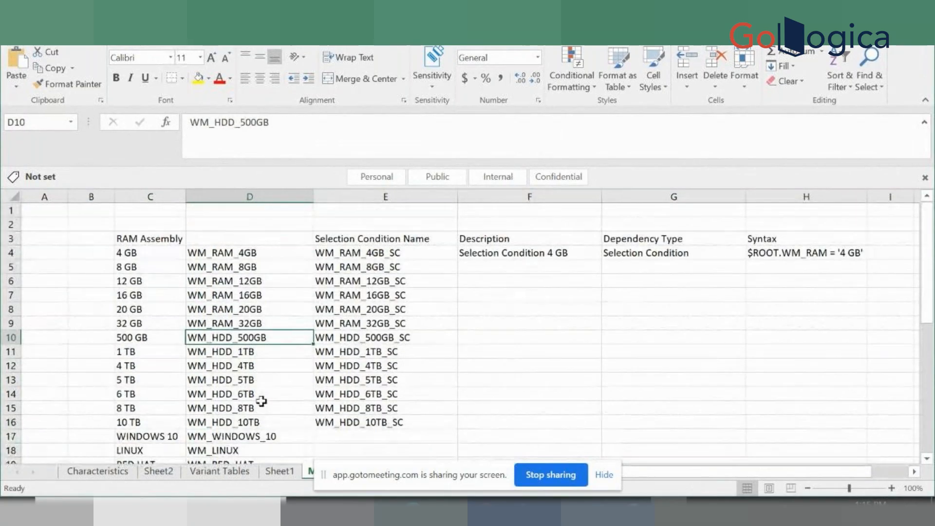
pyautogui.scroll(-1, 262, 401)
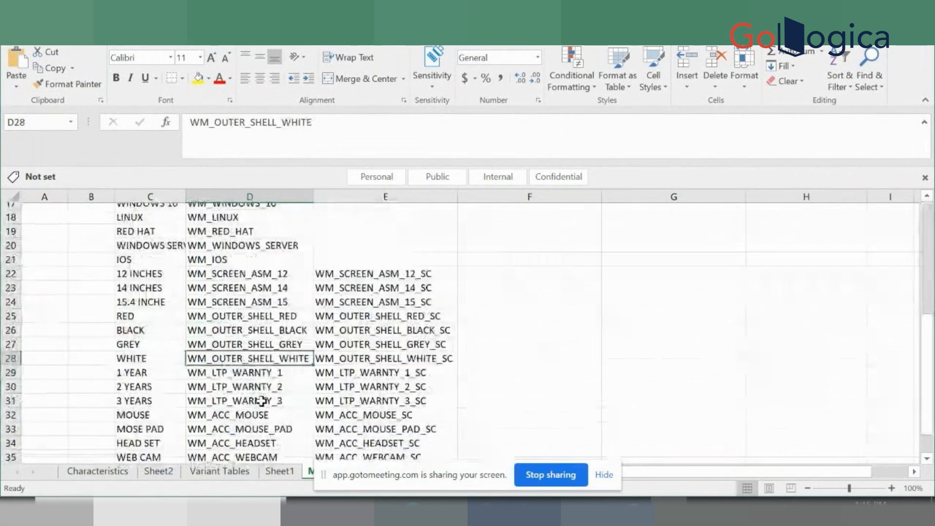
pyautogui.press('pagedown')
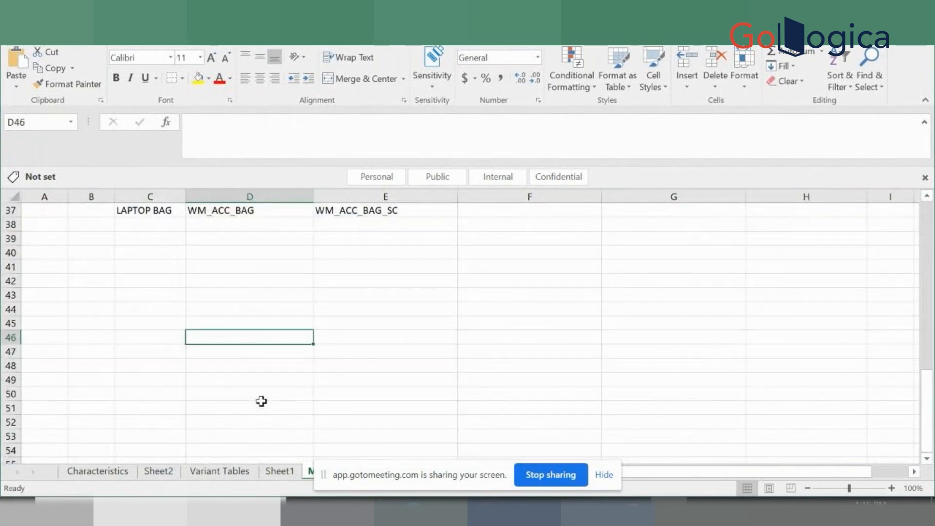
pyautogui.press('pageup')
pyautogui.click(262, 394)
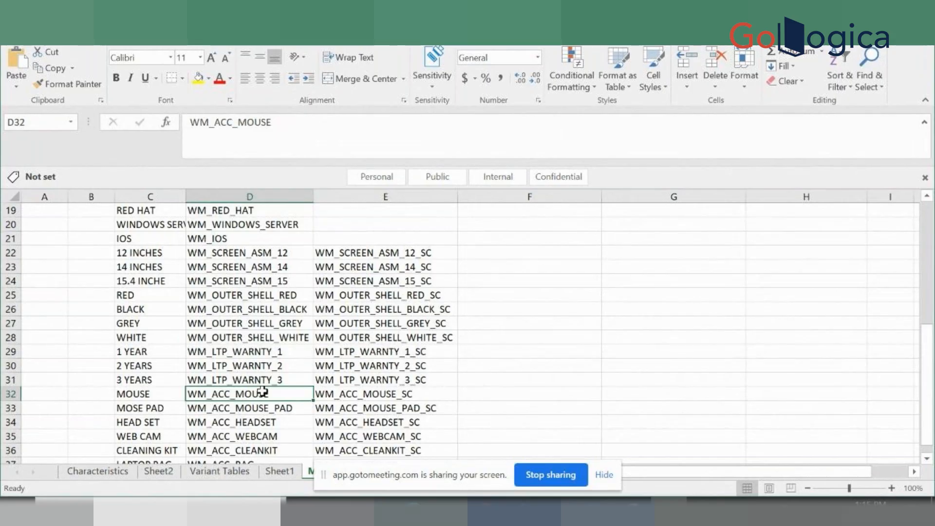
pyautogui.hotkey('ctrl', 'c')
pyautogui.hotkey('alt', 'Tab')
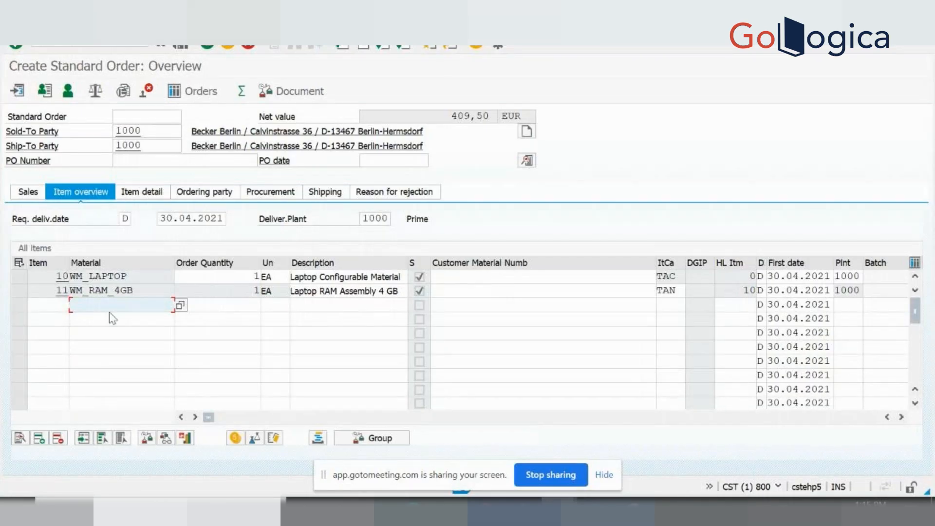
# Try to add order item 12 for WM_ACC_MOUSE with quantity 1 and higher-level item 10.
pyautogui.click(65, 307)
pyautogui.write('12')
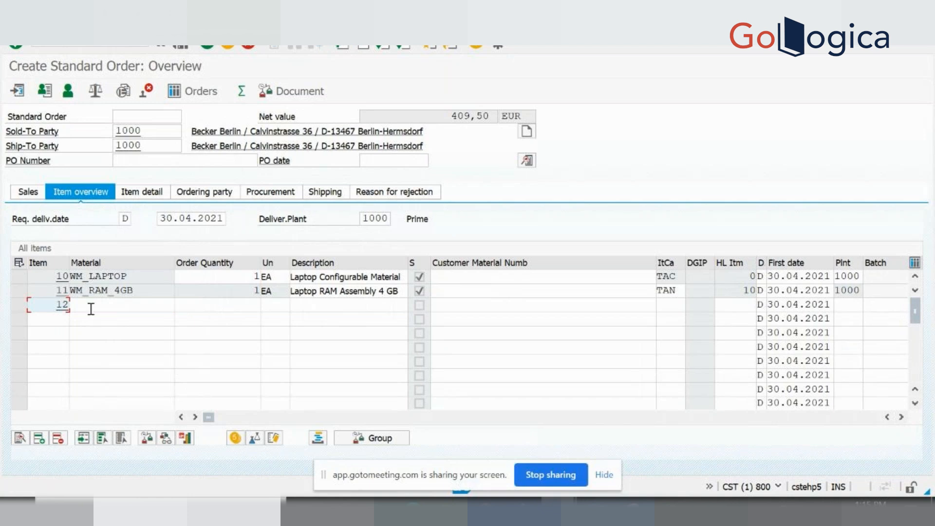
pyautogui.click(91, 309)
pyautogui.hotkey('ctrl', 'v')
pyautogui.doubleClick(91, 308)
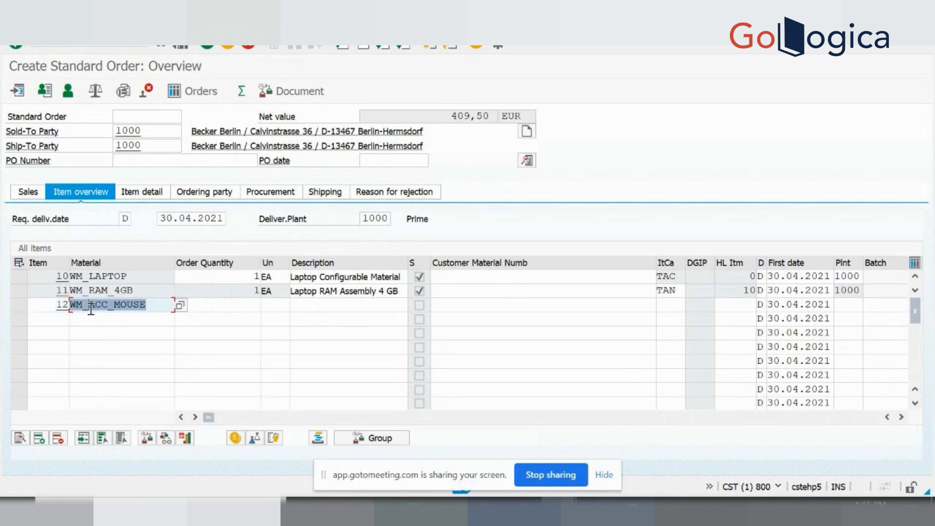
pyautogui.click(231, 307)
pyautogui.write('1')
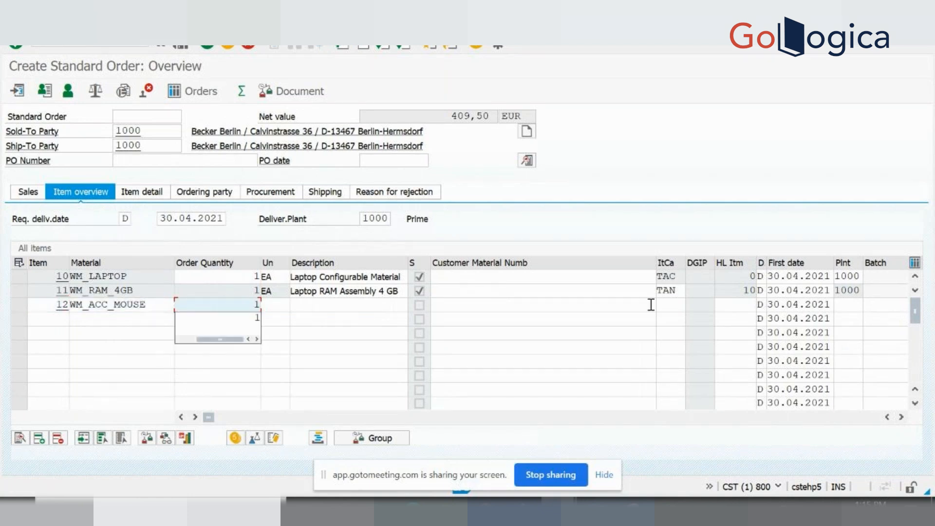
pyautogui.click(732, 309)
pyautogui.write('10')
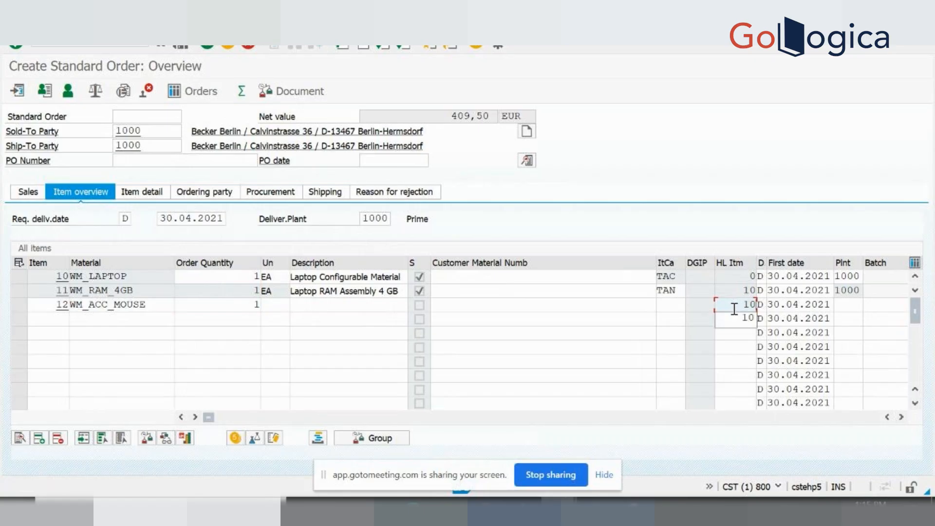
pyautogui.press('Return')
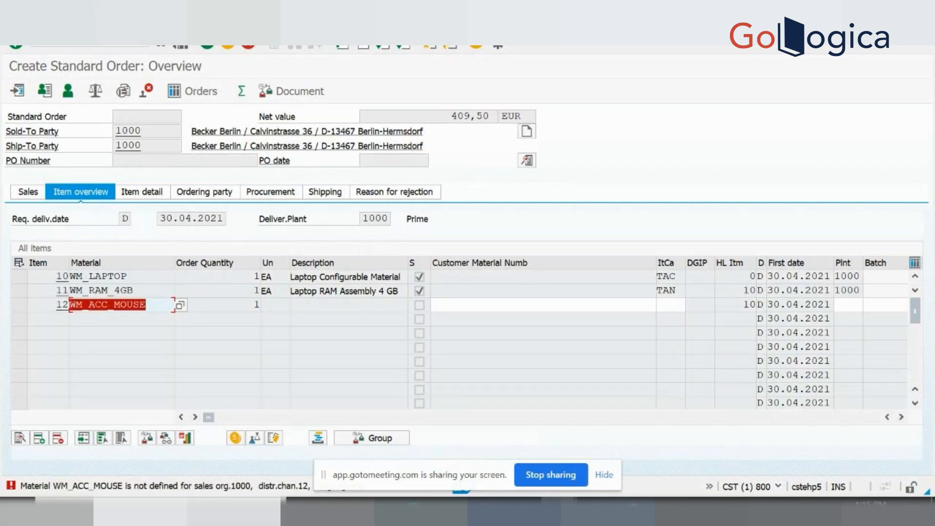
# Open material WM_ACC_MOUSE for changing with plant 1000, sales organization 1000 and distribution channel 12.
pyautogui.click(54, 45)
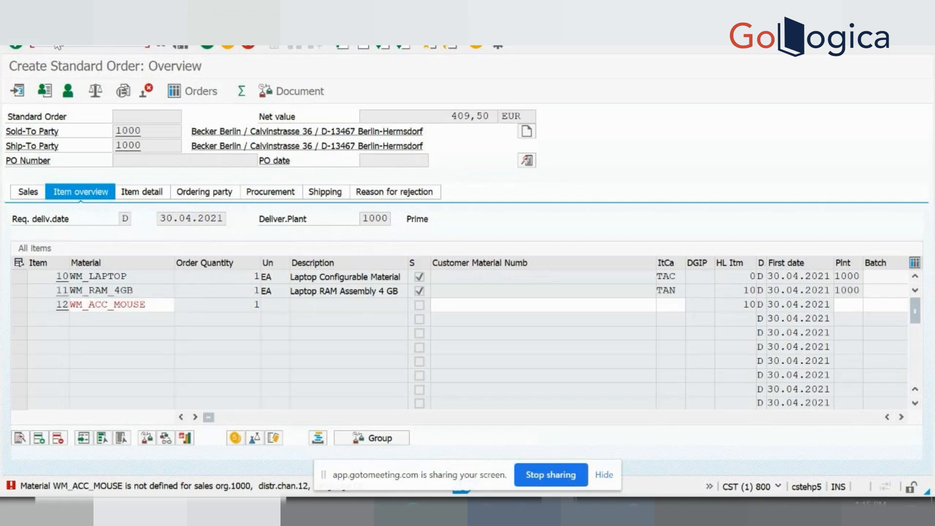
pyautogui.press('Return')
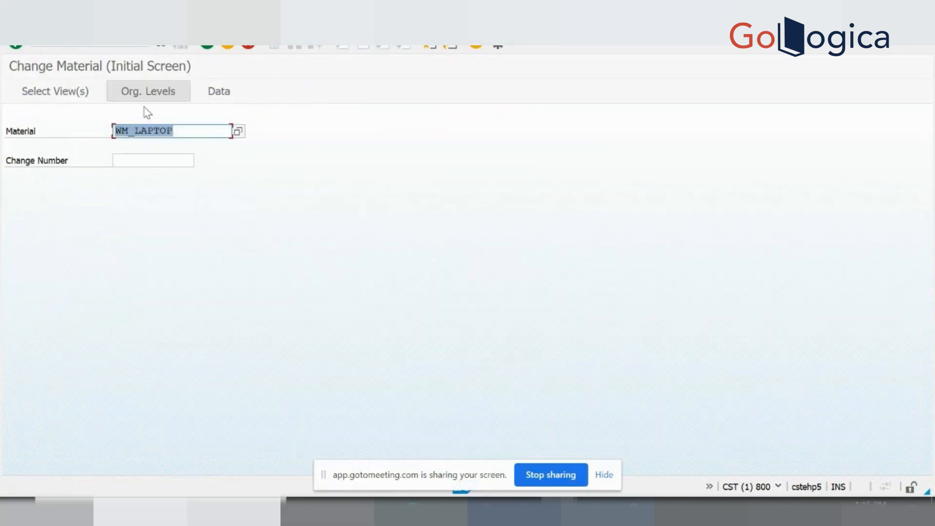
pyautogui.hotkey('ctrl', 'v')
pyautogui.press('Return')
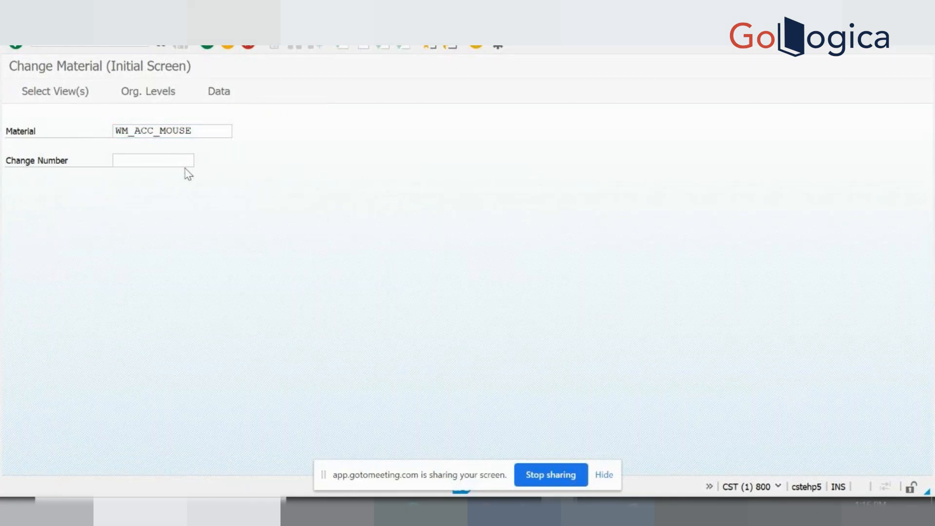
pyautogui.click(267, 476)
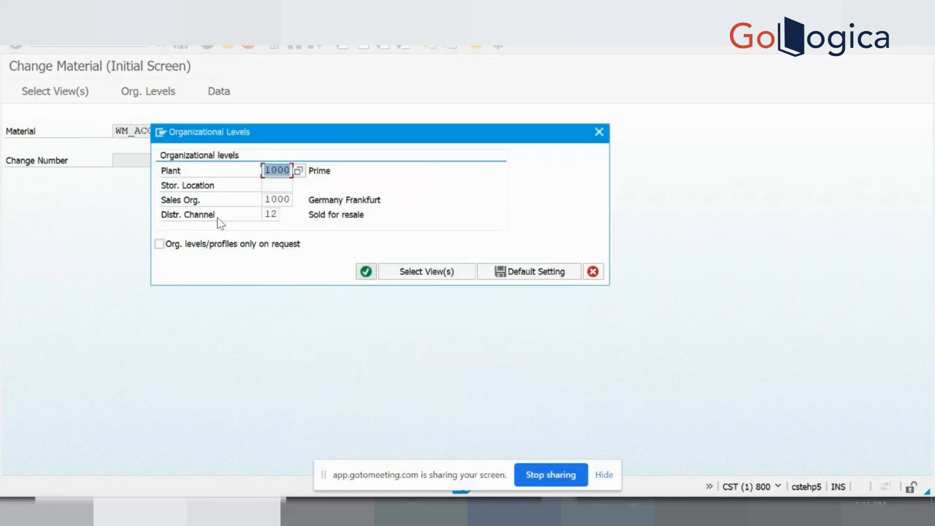
pyautogui.click(366, 273)
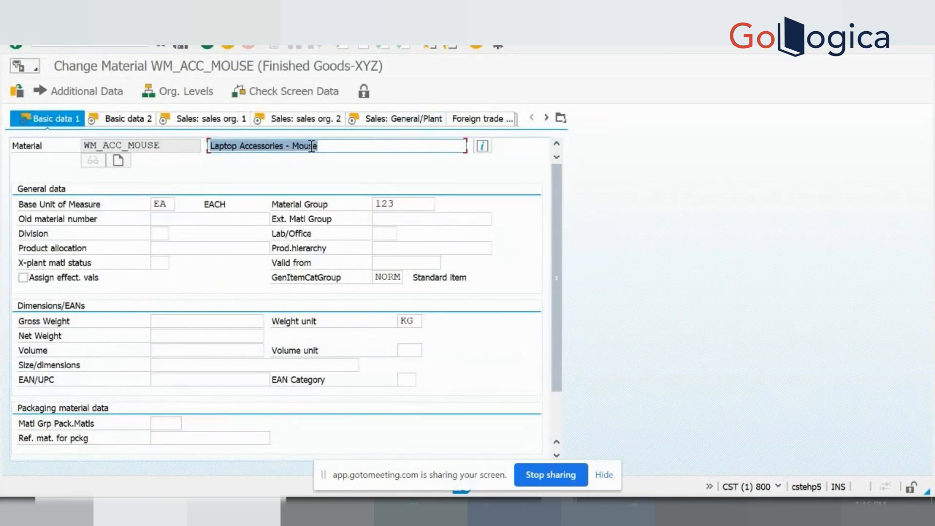
# Add a DE description "Laptop Accessories - Mouse" to the material's additional data and save the material.
pyautogui.click(82, 91)
pyautogui.click(34, 204)
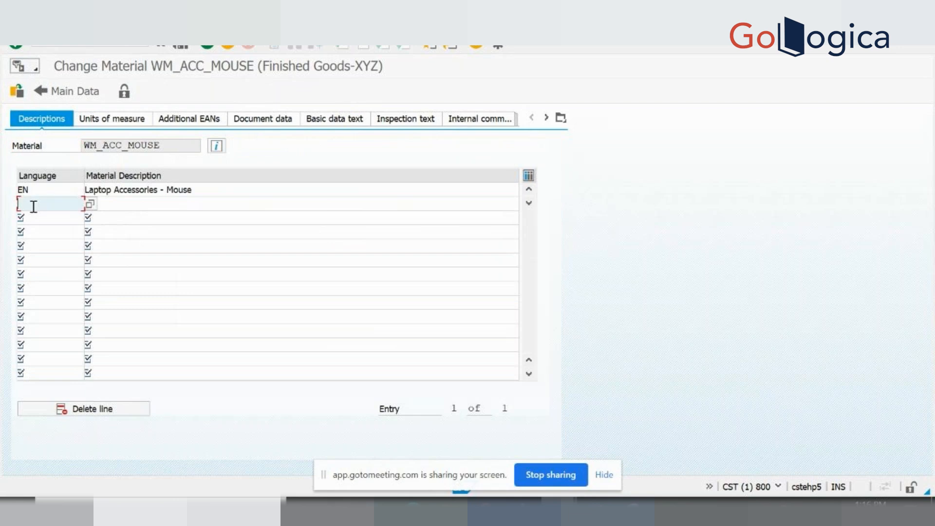
pyautogui.write('DE')
pyautogui.moveTo(194, 190); pyautogui.dragTo(130, 186)
pyautogui.moveTo(194, 192); pyautogui.dragTo(66, 182)
pyautogui.click(117, 204)
pyautogui.hotkey('ctrl', 'v')
pyautogui.press('Return')
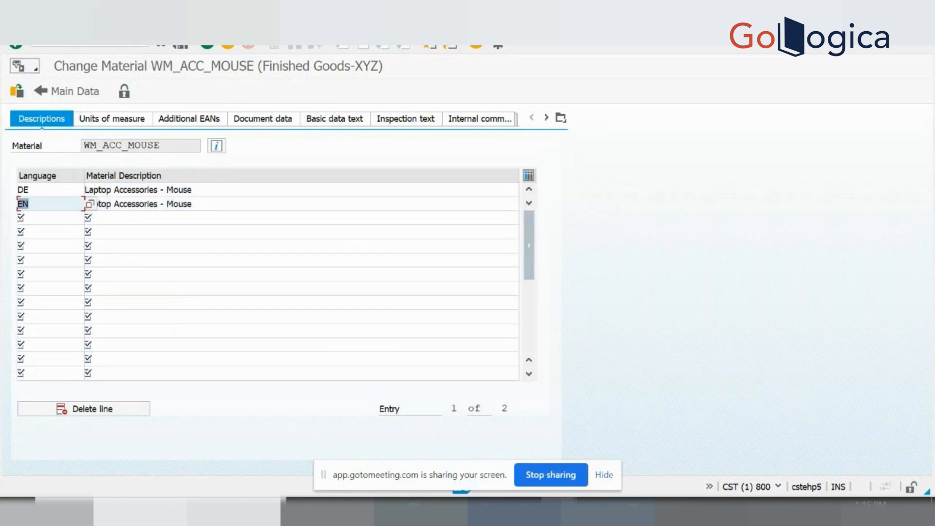
pyautogui.click(182, 48)
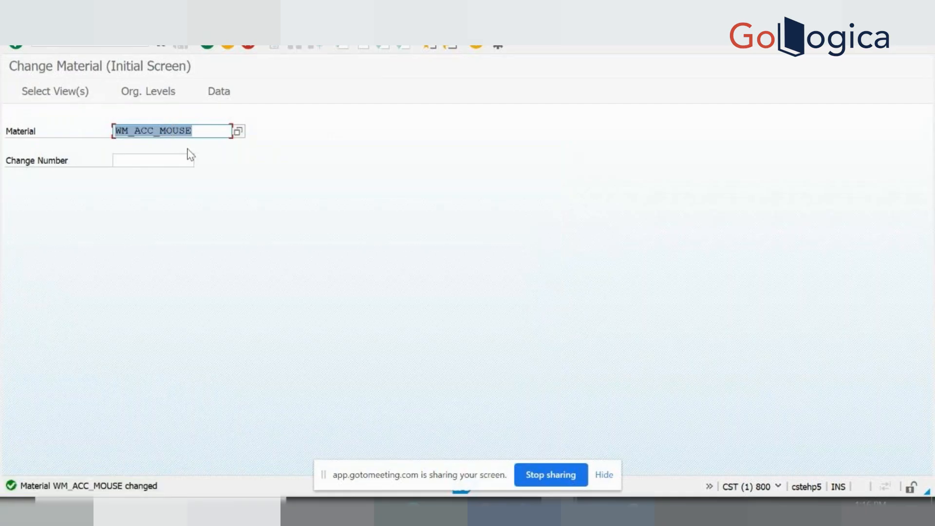
# Open material WM_ACC_WEBCAM for changing, accepting the preselected views and organizational levels.
pyautogui.click(202, 132)
pyautogui.press('BackSpace')
pyautogui.press('BackSpace')
pyautogui.press('BackSpace')
pyautogui.press('BackSpace')
pyautogui.press('BackSpace')
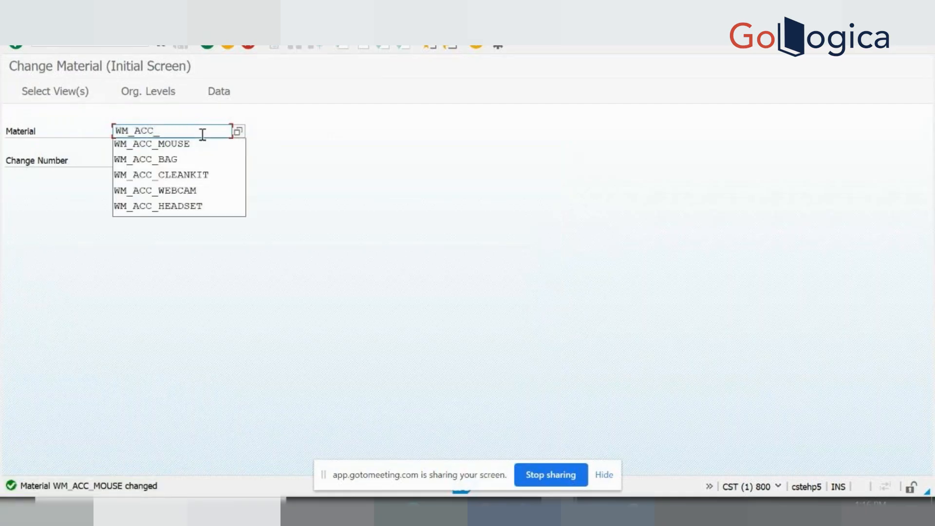
pyautogui.click(177, 191)
pyautogui.press('Return')
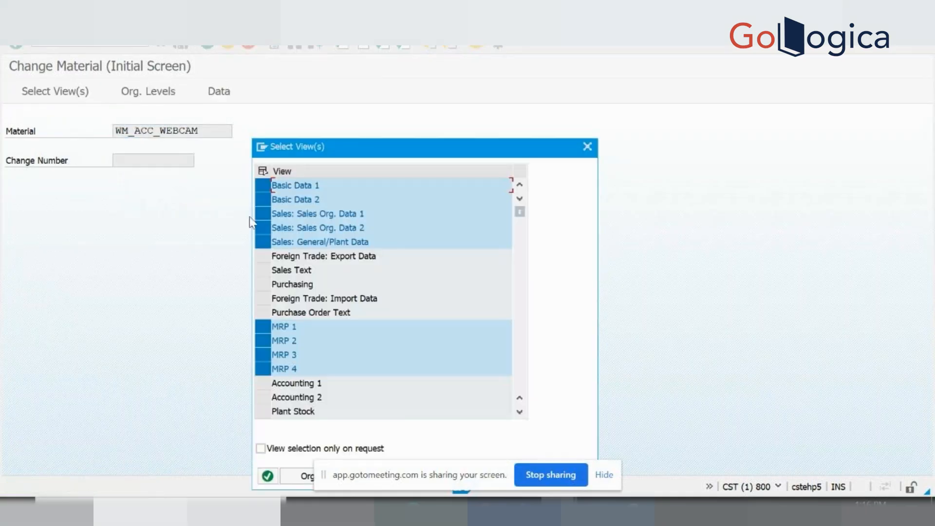
pyautogui.click(268, 476)
pyautogui.click(366, 271)
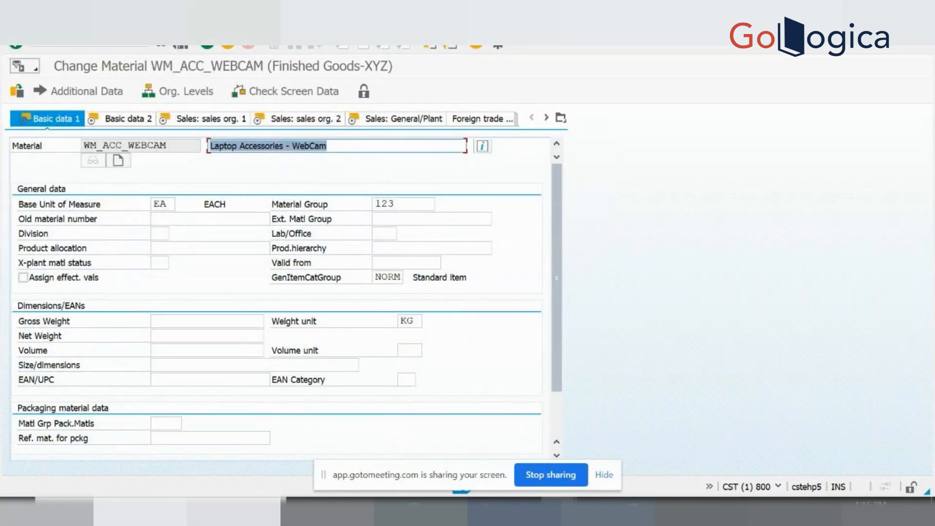
# Add a DE description "Laptop Accessories - WebCam" to the webcam material and save it.
pyautogui.click(86, 98)
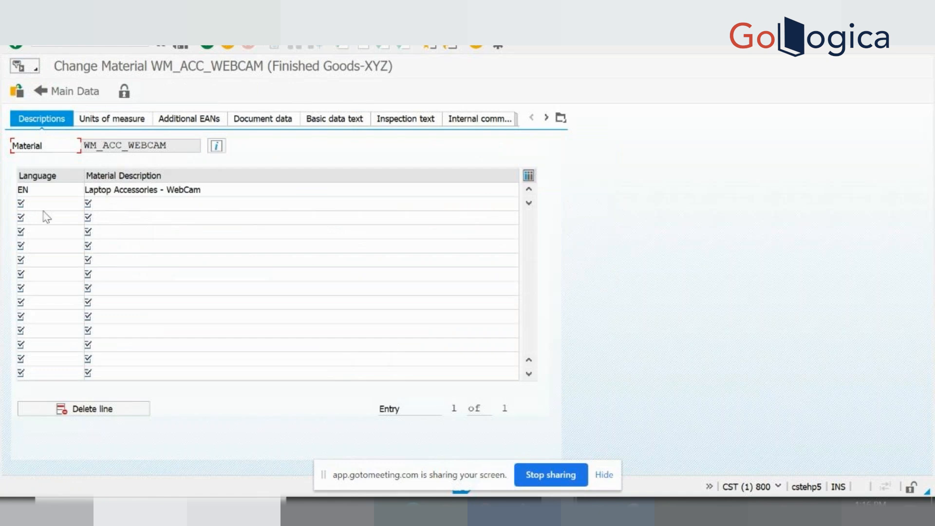
pyautogui.click(44, 204)
pyautogui.write('DE')
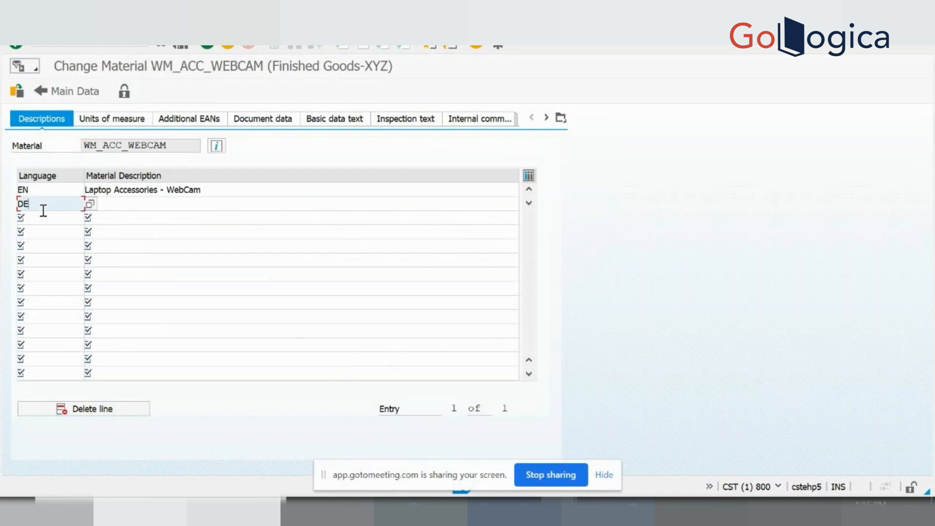
pyautogui.moveTo(211, 188); pyautogui.dragTo(35, 188)
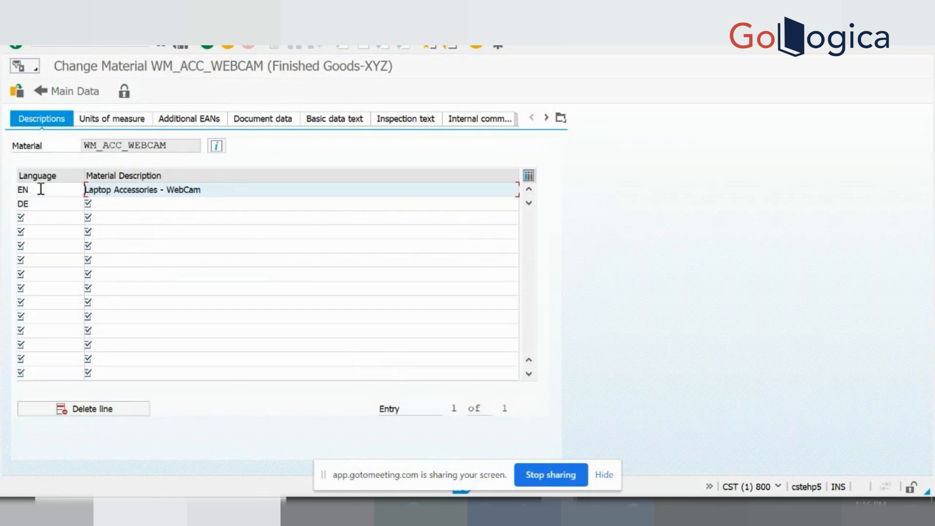
pyautogui.click(107, 201)
pyautogui.hotkey('ctrl', 'v')
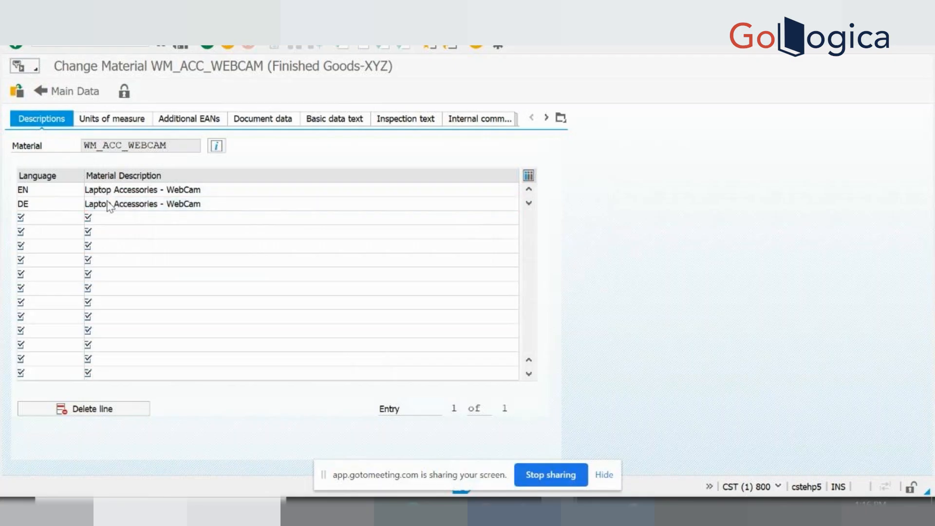
pyautogui.press('Return')
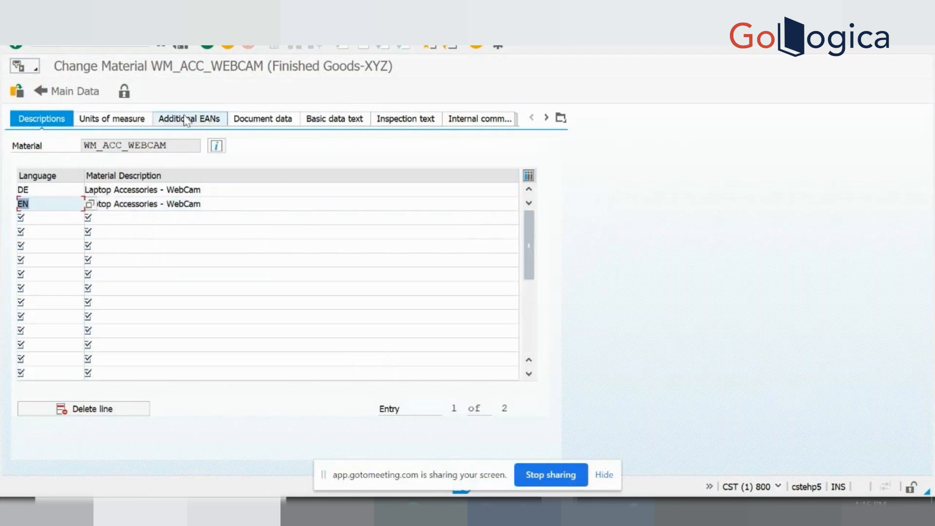
pyautogui.click(182, 47)
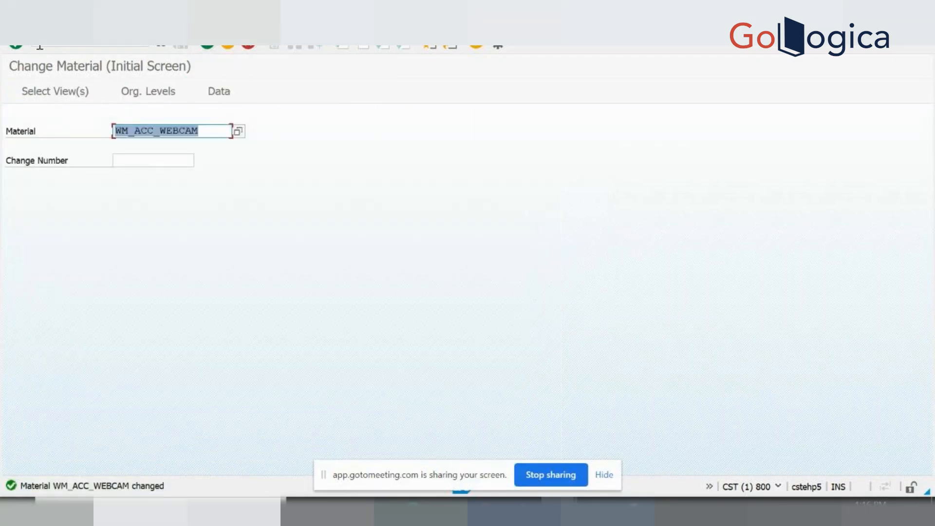
# Leave material maintenance and start a new OR sales order for sales organization 1000, distribution channel 12 and division 00.
pyautogui.write('/n')
pyautogui.click(39, 47)
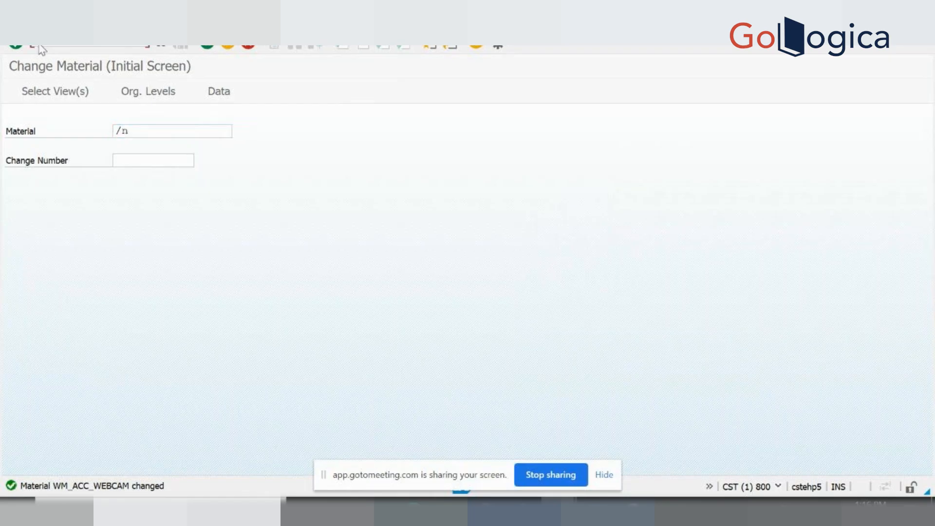
pyautogui.press('Return')
pyautogui.press('Return')
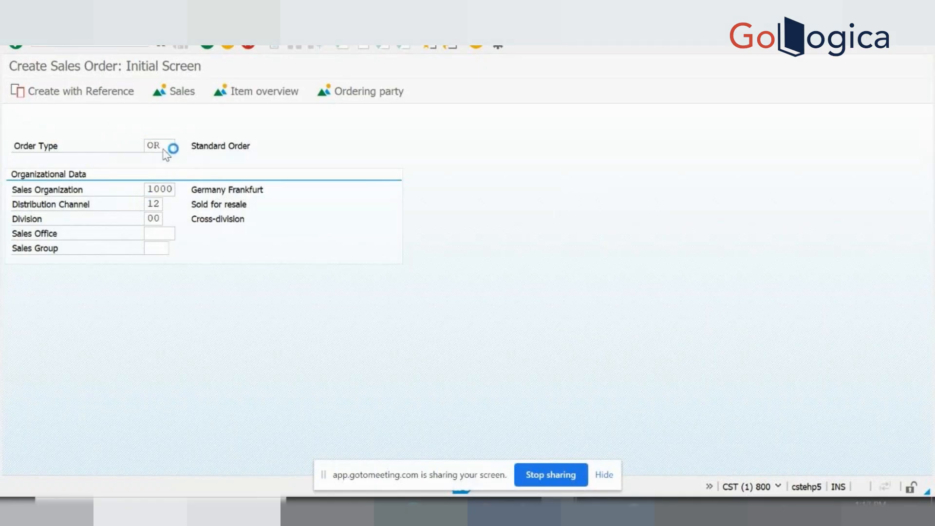
# Fill in the order's sold-to and ship-to customer, requested delivery date 30.04.2021 and delivering plant 1000.
pyautogui.press('BackSpace')
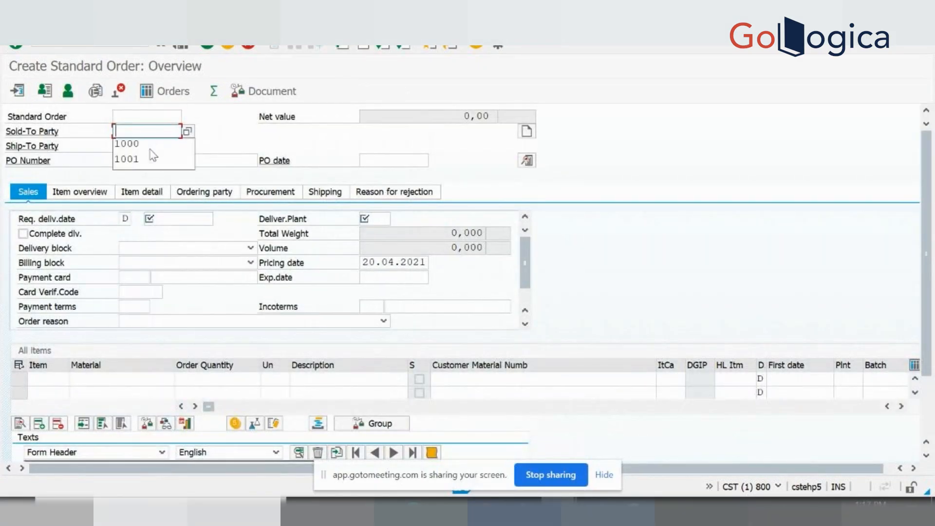
pyautogui.click(129, 144)
pyautogui.click(133, 147)
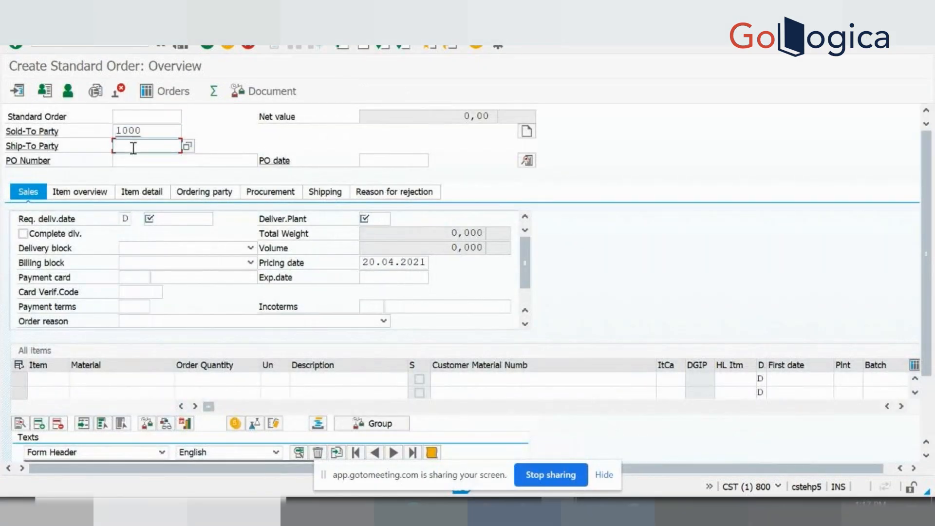
pyautogui.click(130, 154)
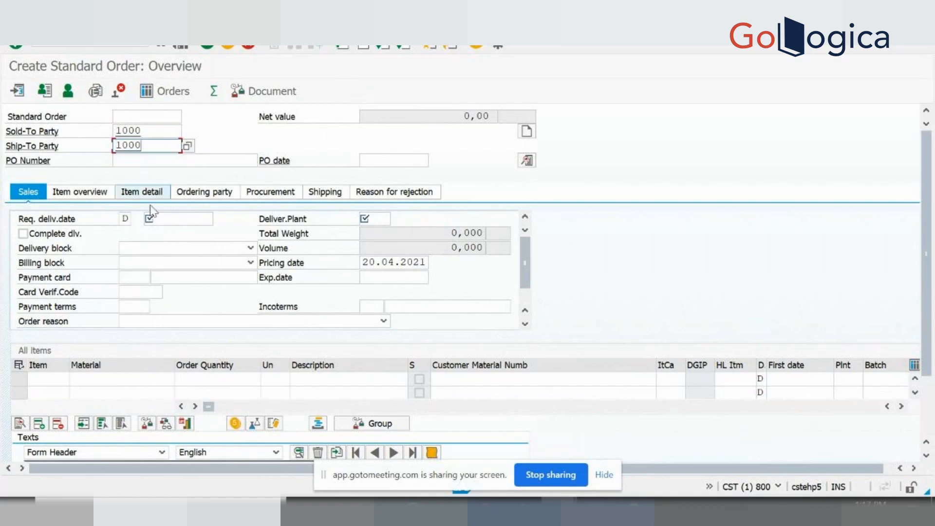
pyautogui.click(152, 218)
pyautogui.click(179, 234)
pyautogui.click(376, 218)
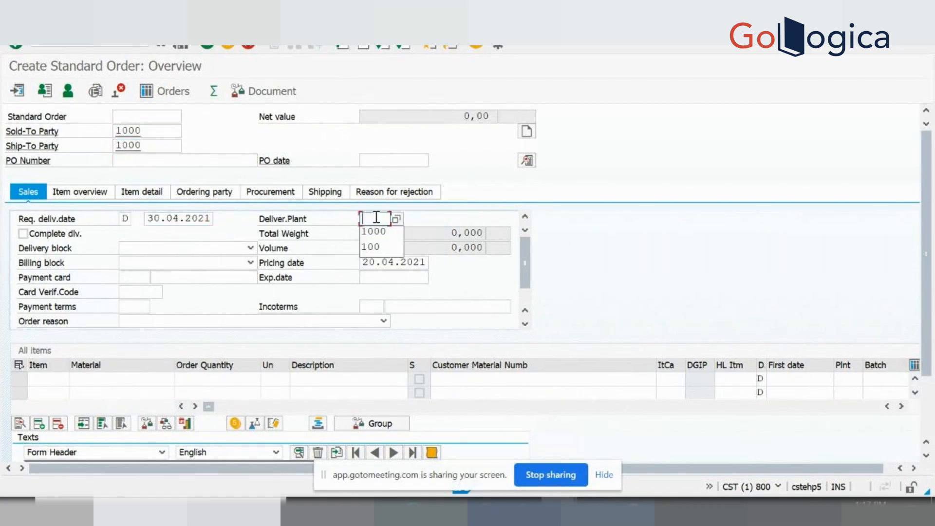
pyautogui.click(373, 231)
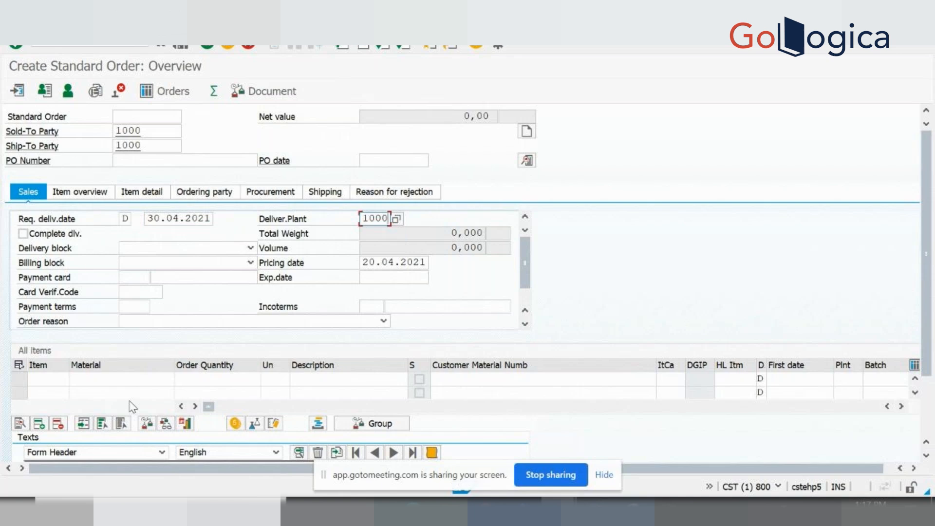
pyautogui.click(113, 375)
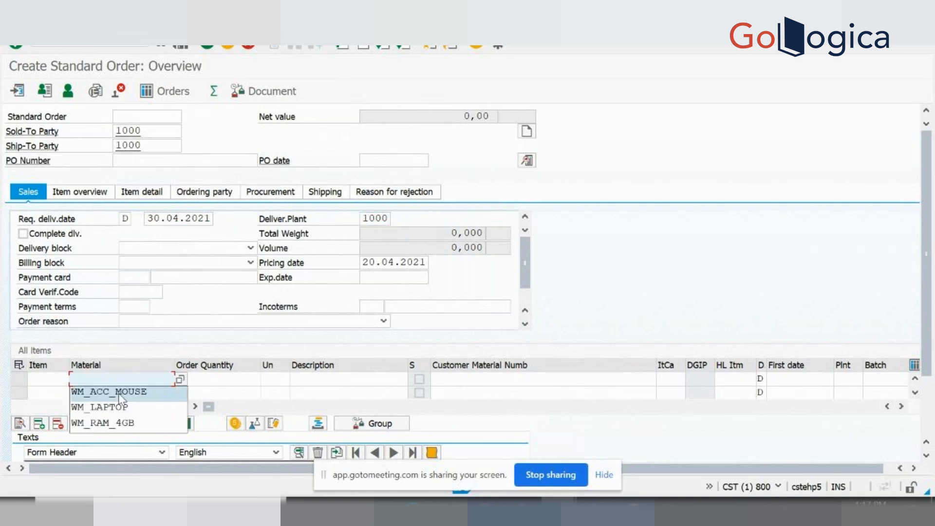
pyautogui.click(120, 393)
pyautogui.press('BackSpace')
pyautogui.press('BackSpace')
pyautogui.press('BackSpace')
pyautogui.press('BackSpace')
pyautogui.press('BackSpace')
pyautogui.press('BackSpace')
pyautogui.press('BackSpace')
pyautogui.press('BackSpace')
pyautogui.press('BackSpace')
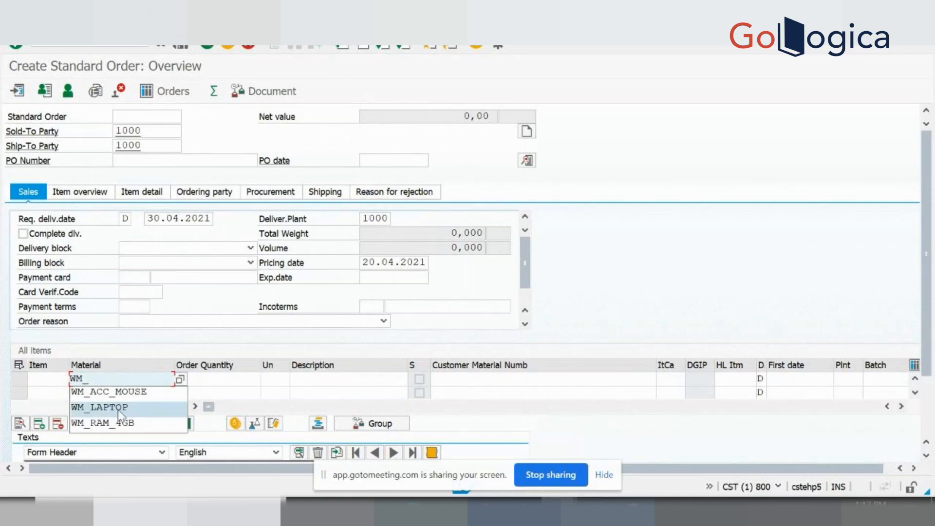
# Add an order item for material WM_LAPTOP with quantity 1 and plant 1000, and open its characteristic value assignment.
pyautogui.click(118, 409)
pyautogui.click(208, 379)
pyautogui.write('1')
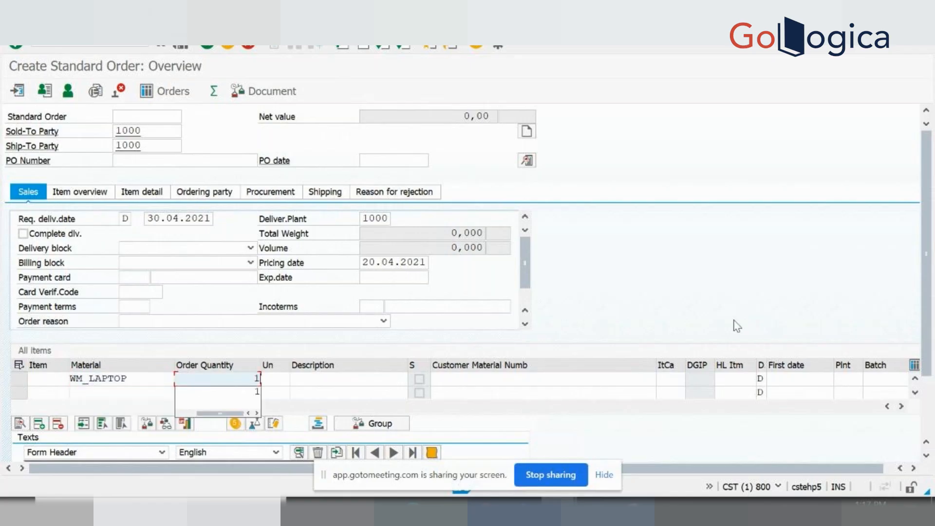
pyautogui.click(847, 379)
pyautogui.write('1000')
pyautogui.press('Return')
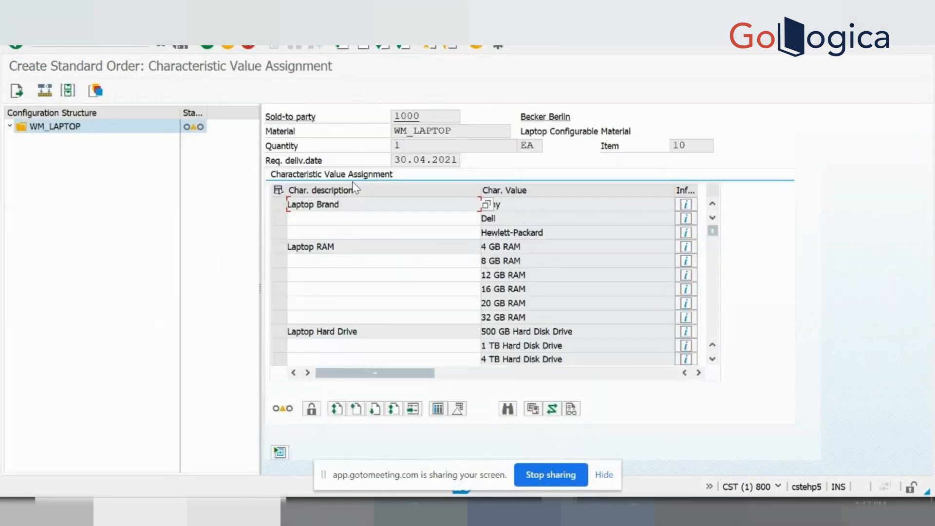
# Configure the laptop with brand Sony, 4 GB RAM, a 1 TB Hard Disk Drive, and the accessories Mouse and Web Cam.
pyautogui.click(504, 206)
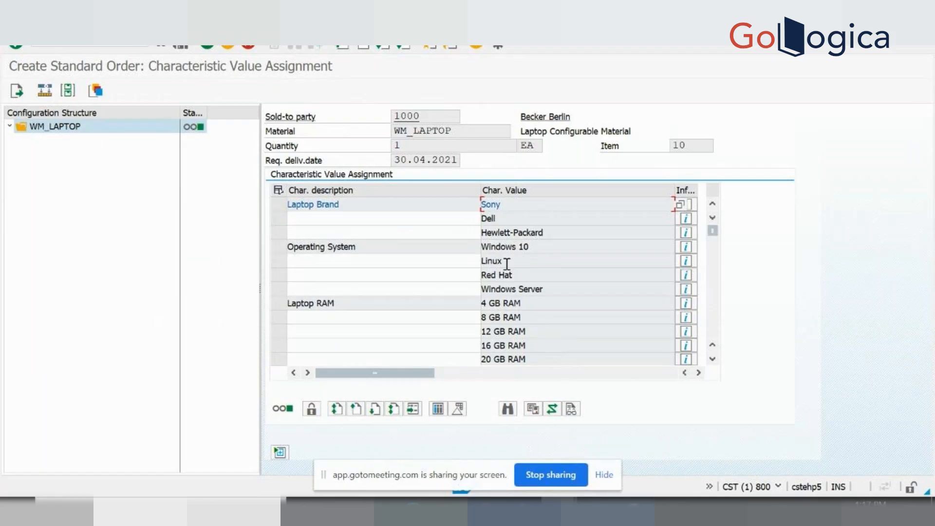
pyautogui.click(512, 304)
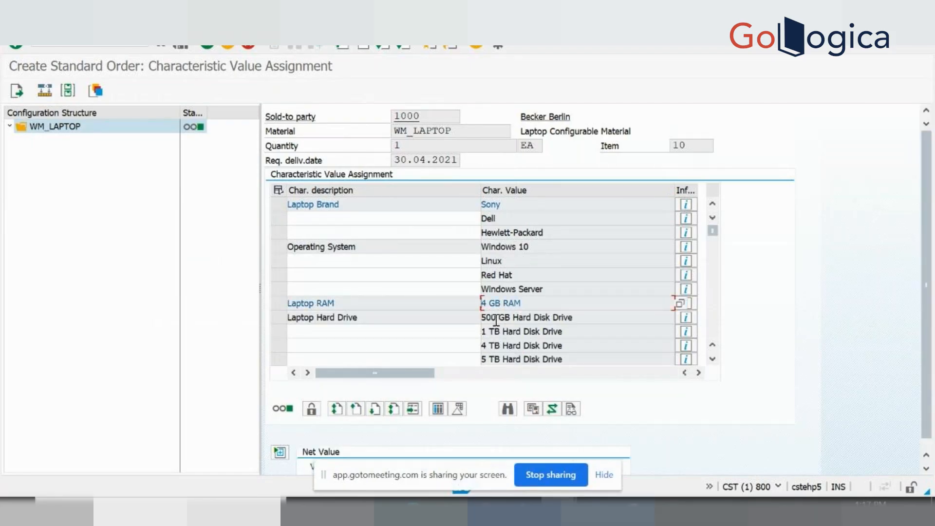
pyautogui.click(506, 331)
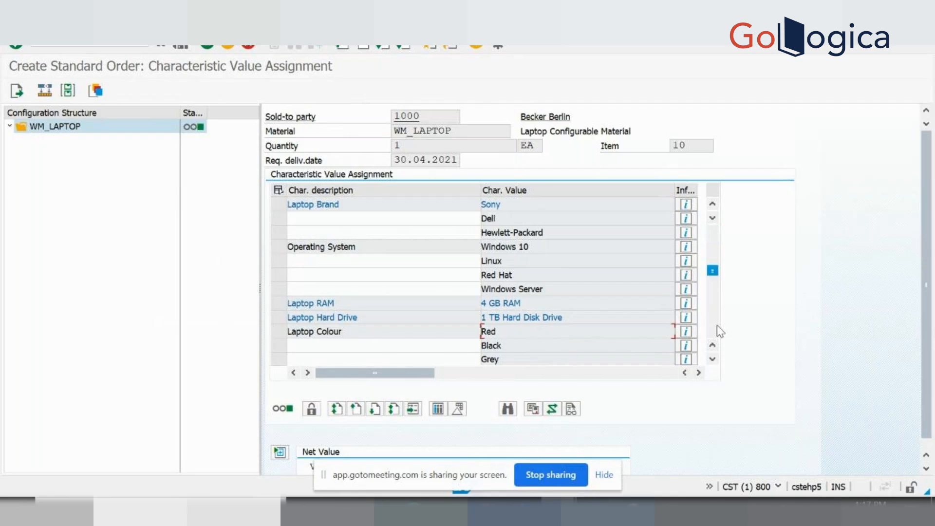
pyautogui.scroll(-3, 717, 326)
pyautogui.click(504, 316)
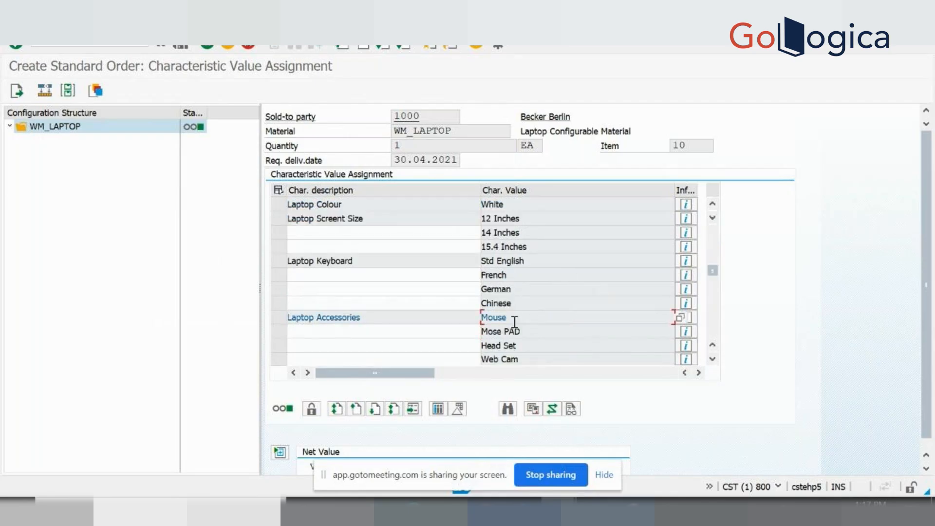
pyautogui.click(508, 360)
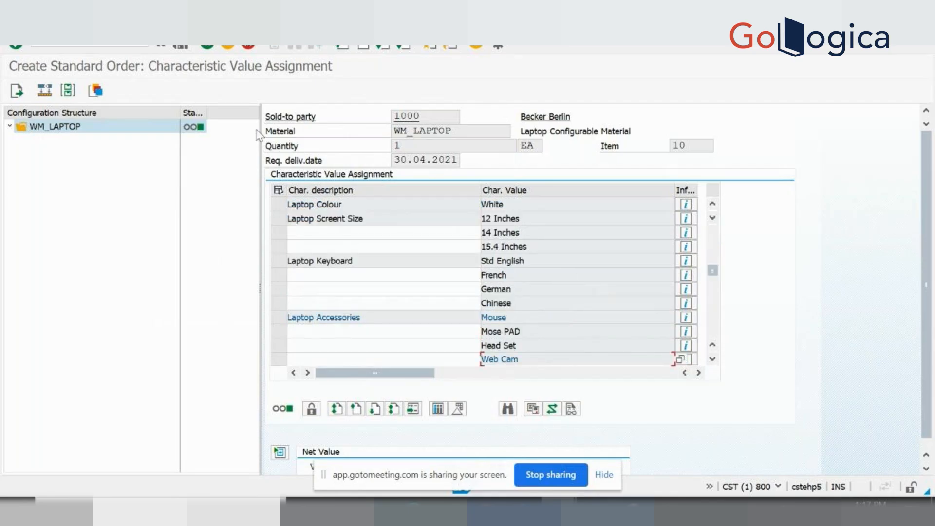
# Return from the configuration to the order overview, acknowledging the information messages.
pyautogui.click(207, 46)
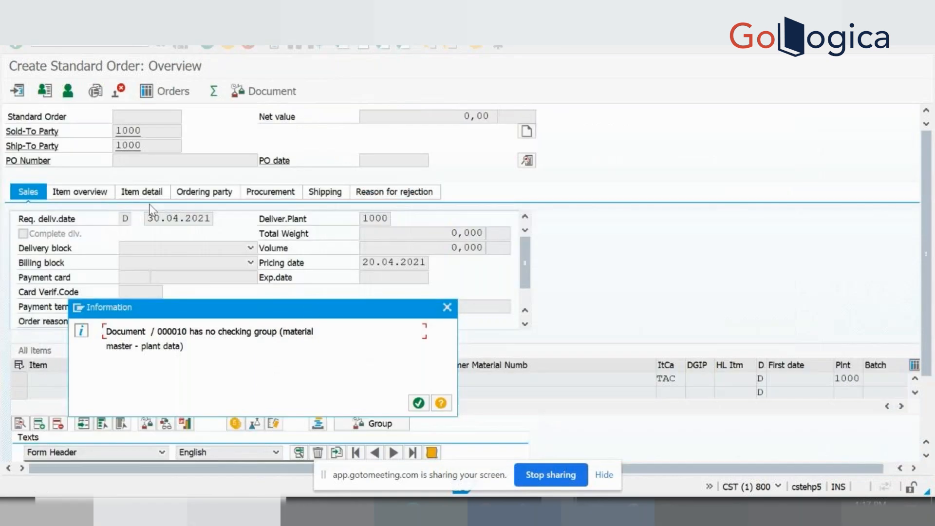
pyautogui.click(419, 404)
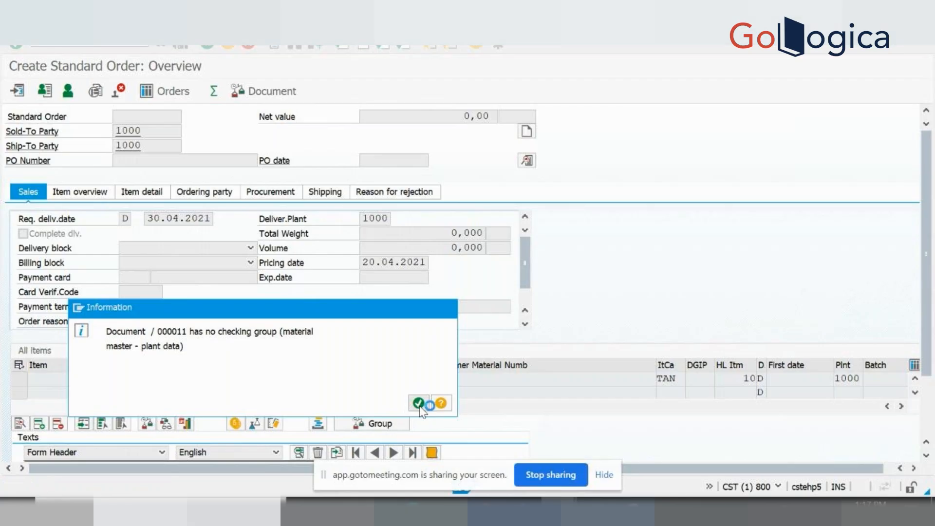
pyautogui.click(421, 408)
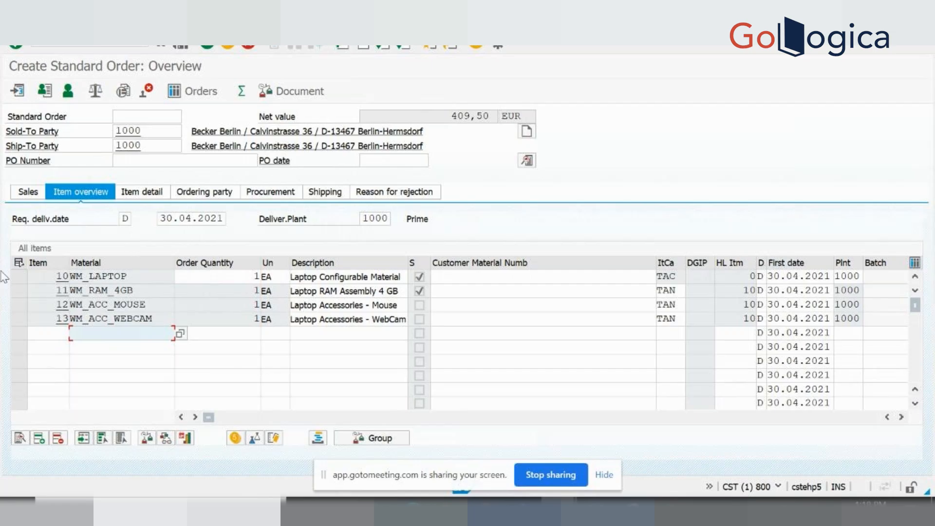
# Reopen the configuration of the WM_LAPTOP item, set Mouse Quantity to 10 and Web Cam Quantity to 22, and return to the order.
pyautogui.click(16, 276)
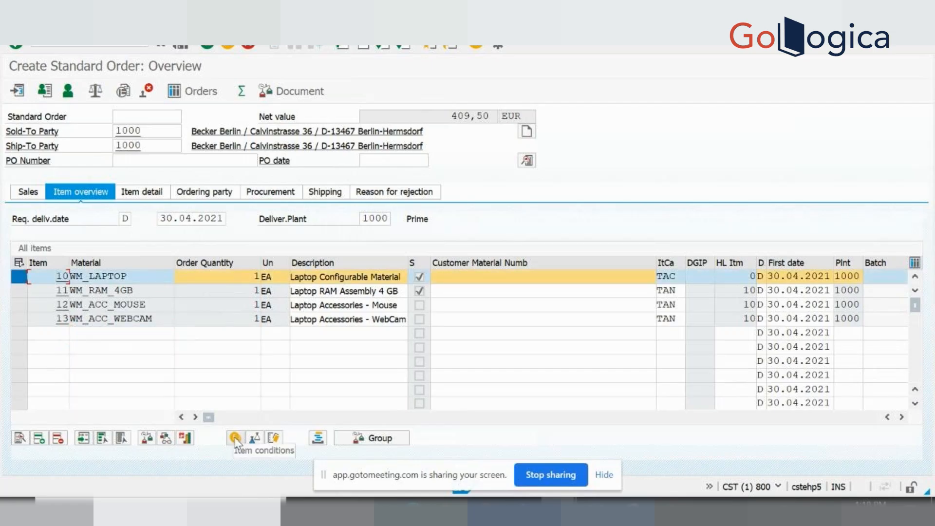
pyautogui.click(274, 438)
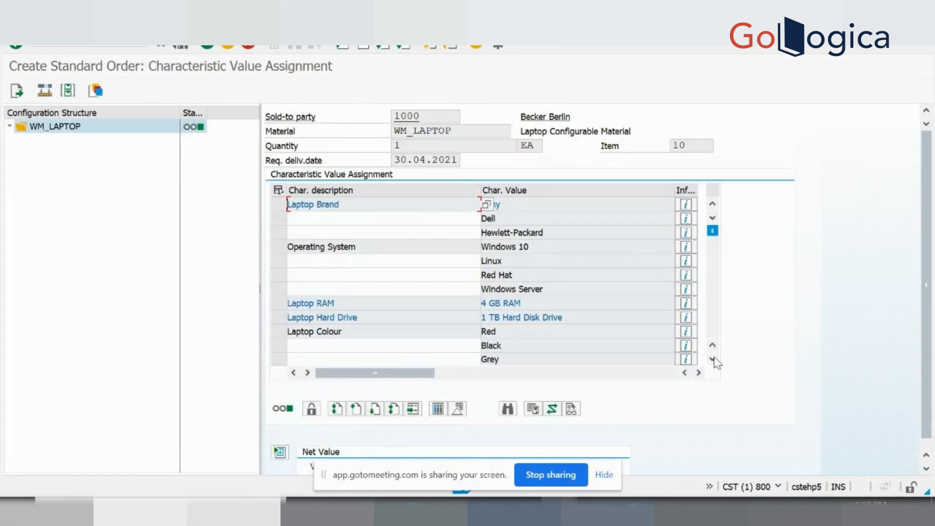
pyautogui.click(713, 359)
pyautogui.click(712, 359)
pyautogui.click(713, 360)
pyautogui.click(713, 360)
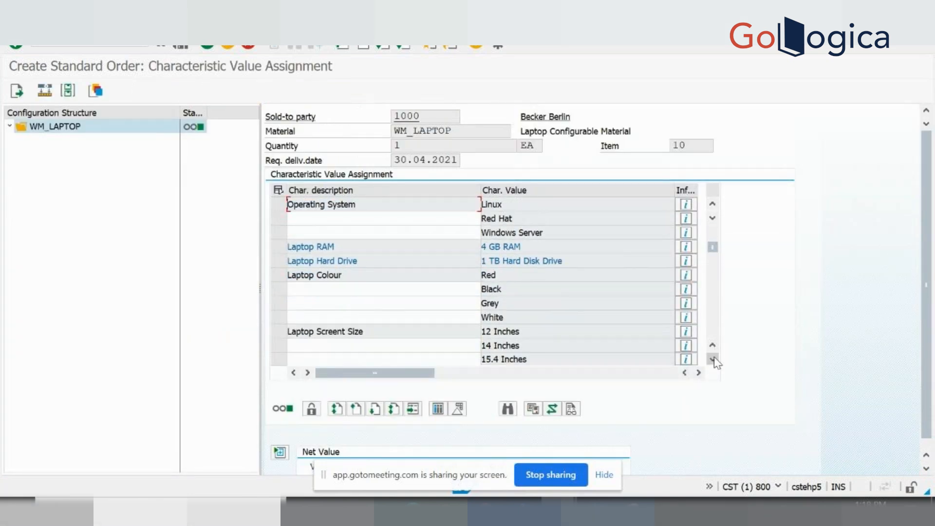
pyautogui.click(713, 359)
pyautogui.click(713, 359)
pyautogui.click(713, 360)
pyautogui.click(713, 359)
pyautogui.click(713, 360)
pyautogui.click(713, 360)
pyautogui.click(713, 360)
pyautogui.click(713, 359)
pyautogui.click(713, 360)
pyautogui.click(713, 359)
pyautogui.click(713, 360)
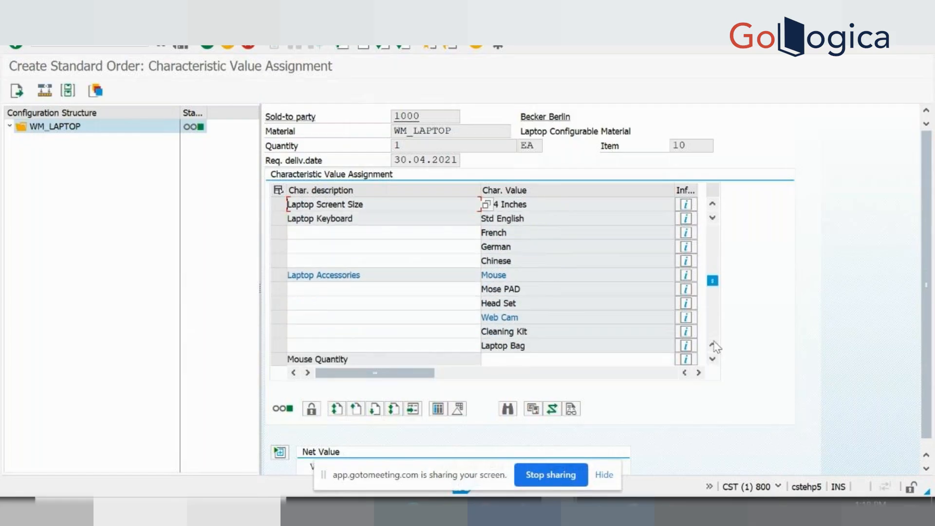
pyautogui.click(714, 343)
pyautogui.click(712, 336)
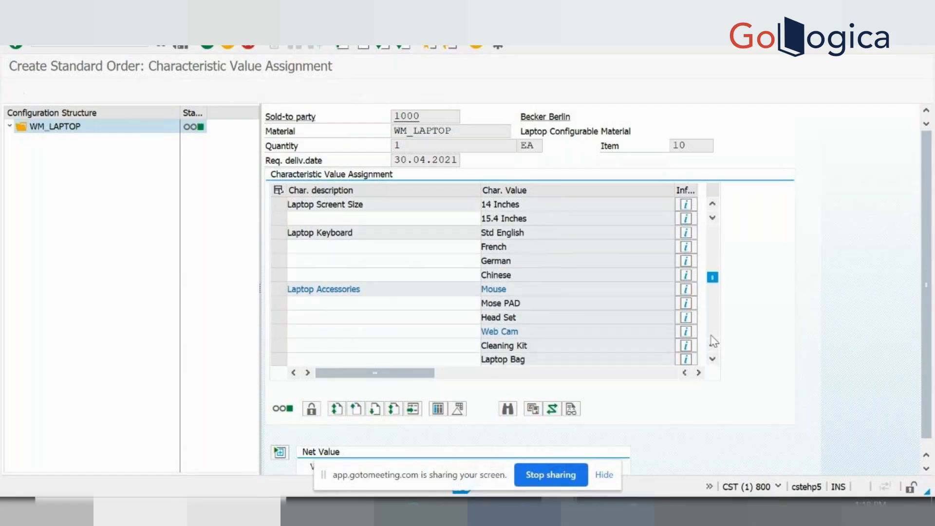
pyautogui.click(519, 205)
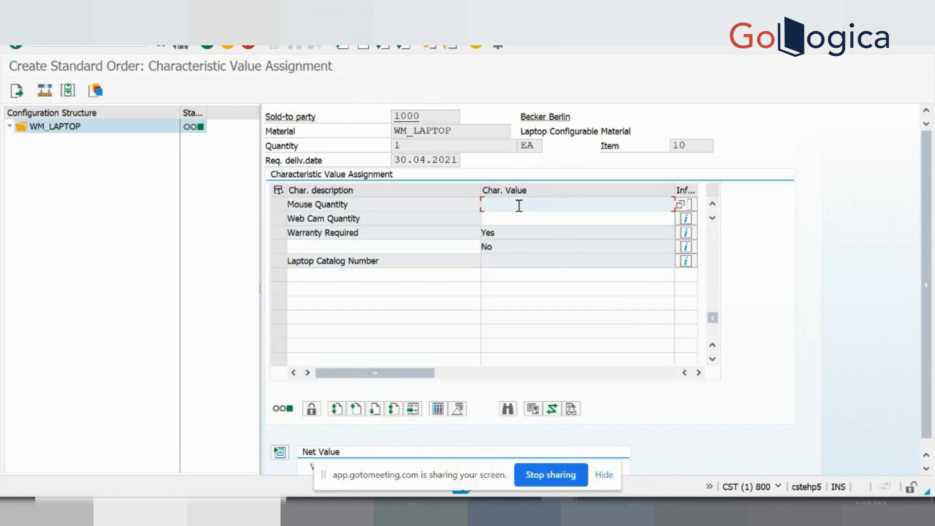
pyautogui.write('10')
pyautogui.click(518, 212)
pyautogui.write('22')
pyautogui.press('Return')
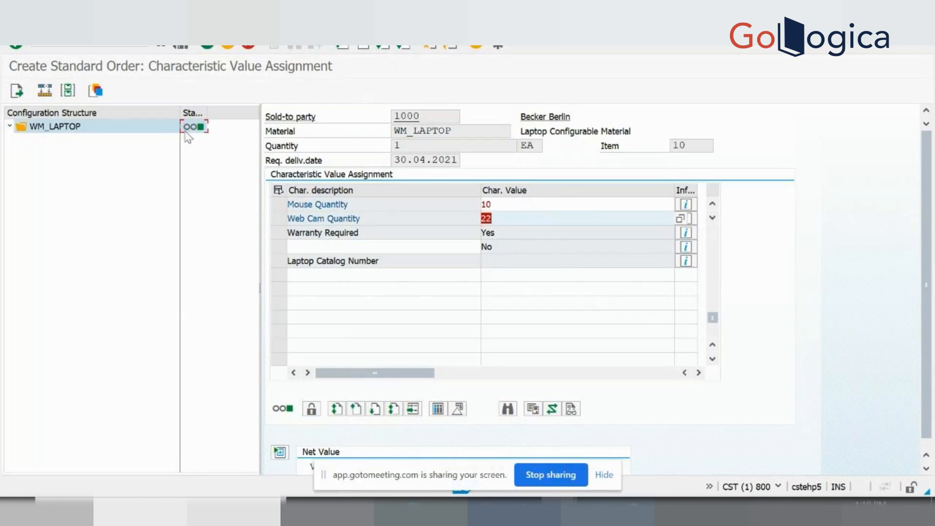
pyautogui.click(207, 47)
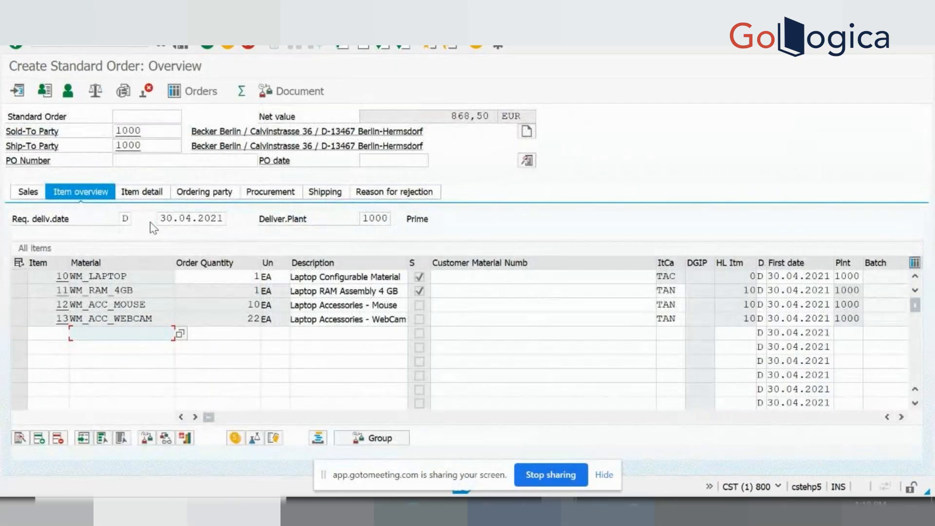
# Check the pricing conditions of the WM_RAM_4GB item and return to the order overview.
pyautogui.click(240, 306)
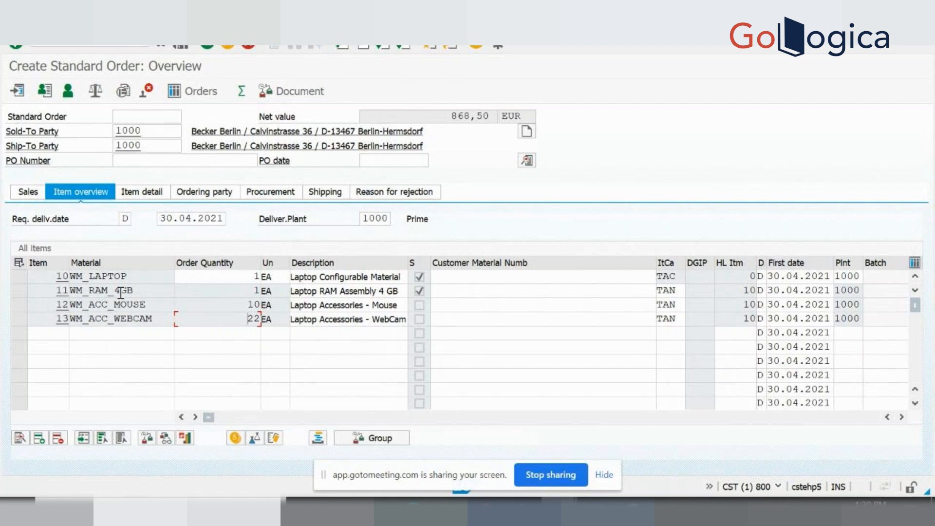
pyautogui.click(20, 293)
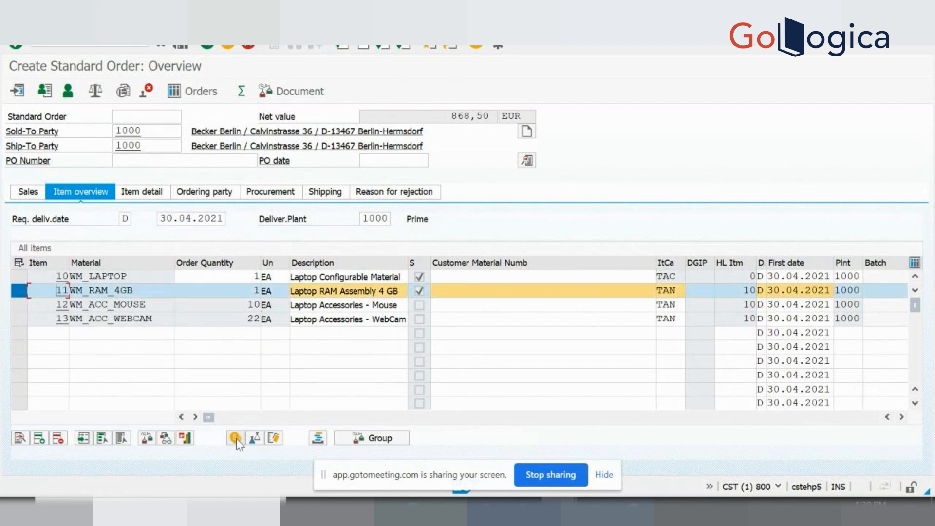
pyautogui.click(235, 438)
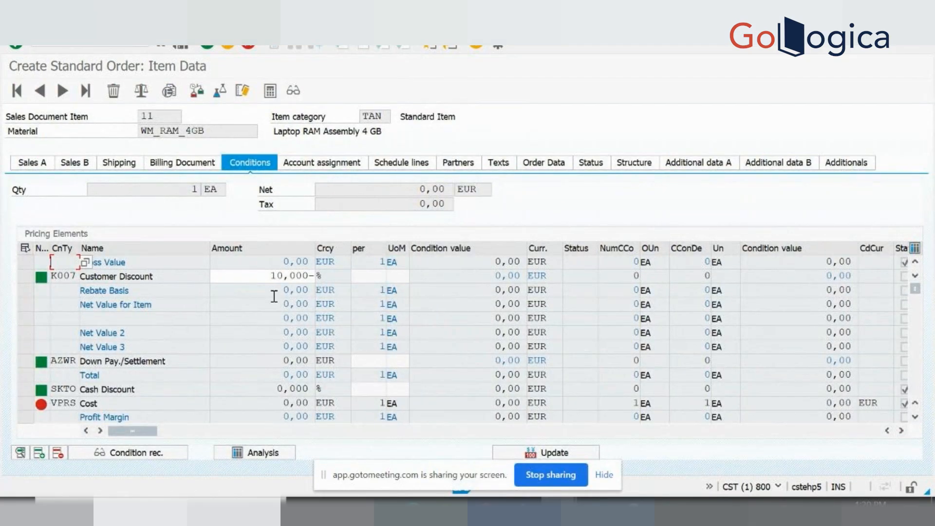
pyautogui.click(208, 46)
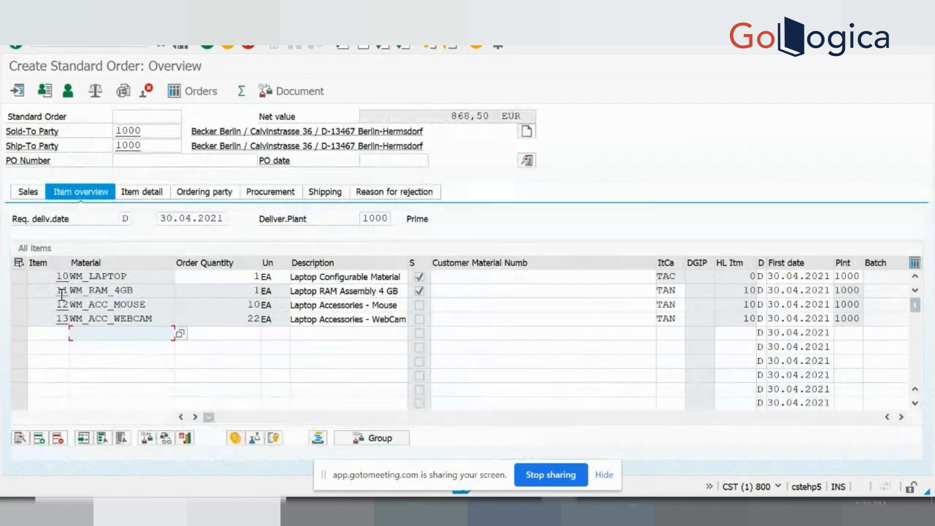
# Open the pricing conditions of the WM_LAPTOP item and examine the condition lines for the mouse and other components.
pyautogui.click(18, 276)
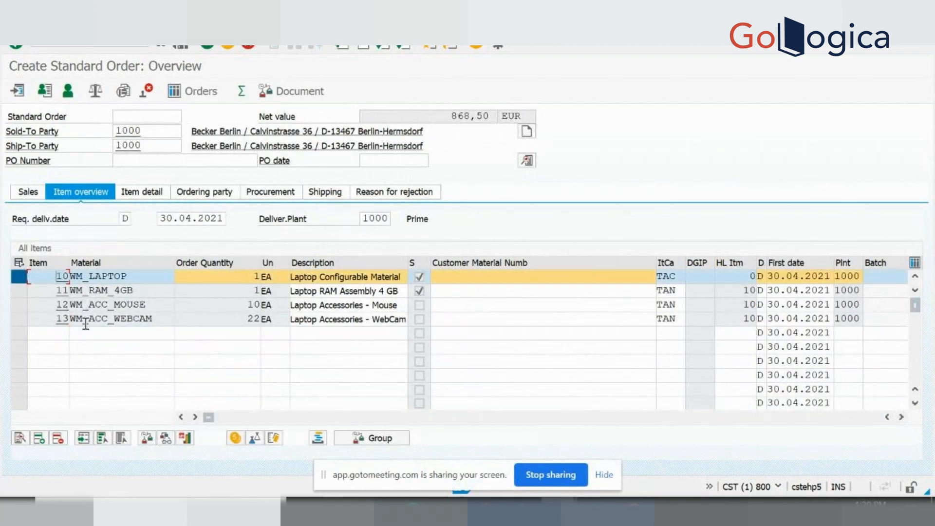
pyautogui.click(236, 438)
pyautogui.click(145, 281)
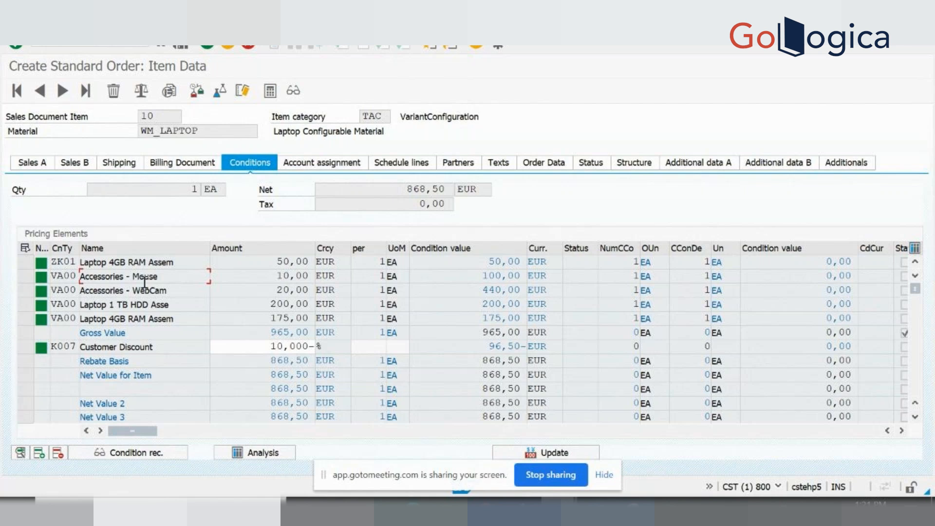
pyautogui.moveTo(170, 278); pyautogui.dragTo(73, 277)
pyautogui.click(123, 281)
pyautogui.click(51, 276)
pyautogui.moveTo(51, 277); pyautogui.dragTo(77, 277)
pyautogui.click(78, 277)
# Switch to the Excel workbook and review the component materials and selection condition names, marking the RAM values 4 GB to 32 GB.
pyautogui.hotkey('alt', 'Tab')
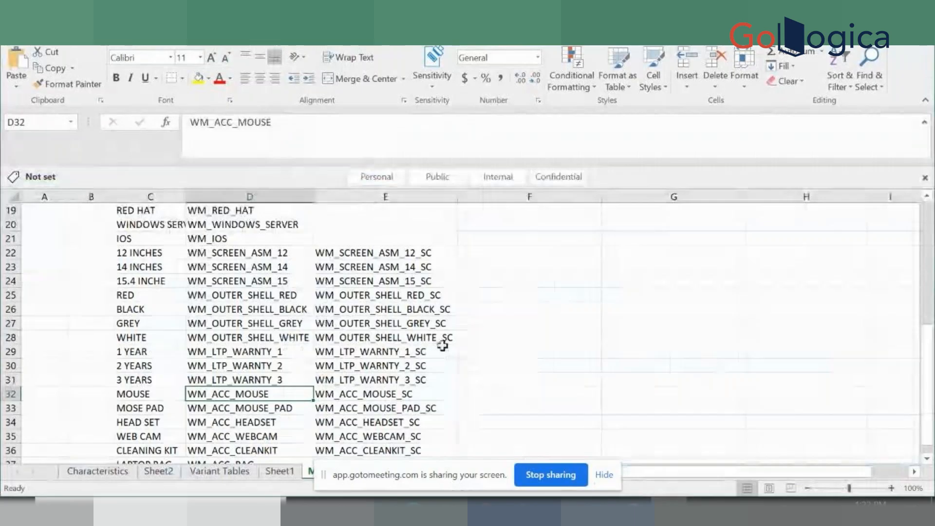
pyautogui.click(501, 254)
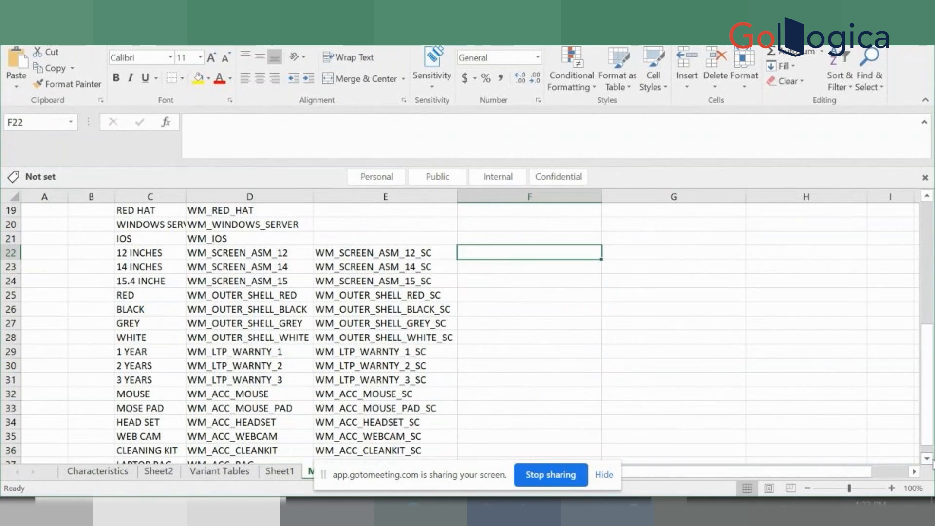
pyautogui.scroll(-1, 927, 458)
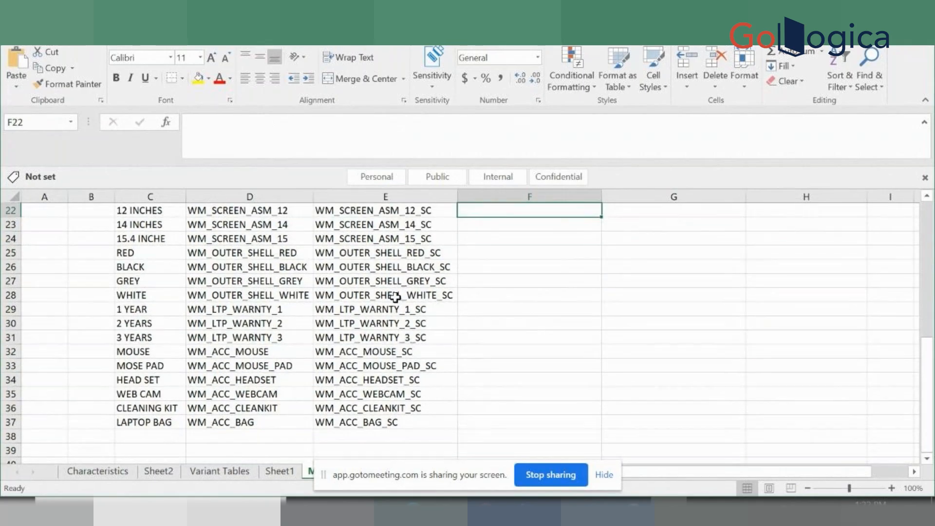
pyautogui.moveTo(929, 375); pyautogui.dragTo(919, 229)
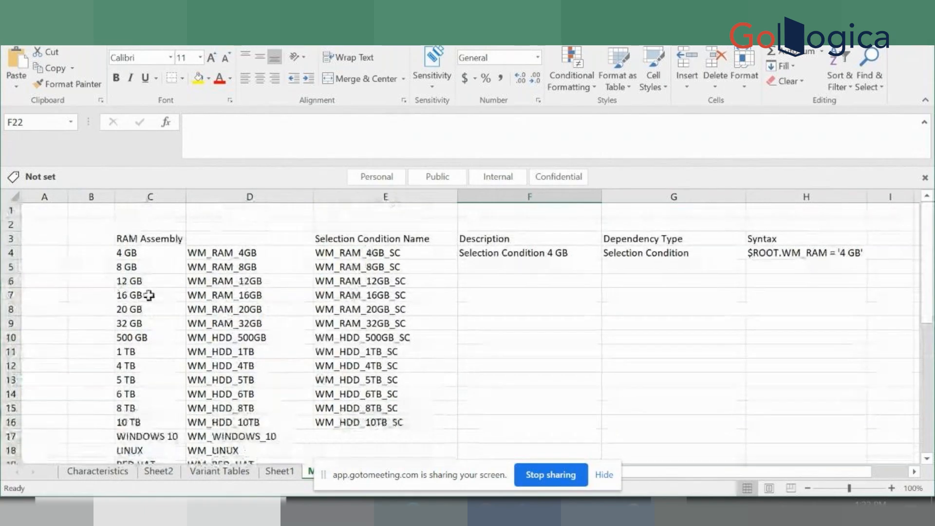
pyautogui.moveTo(131, 254); pyautogui.dragTo(128, 320)
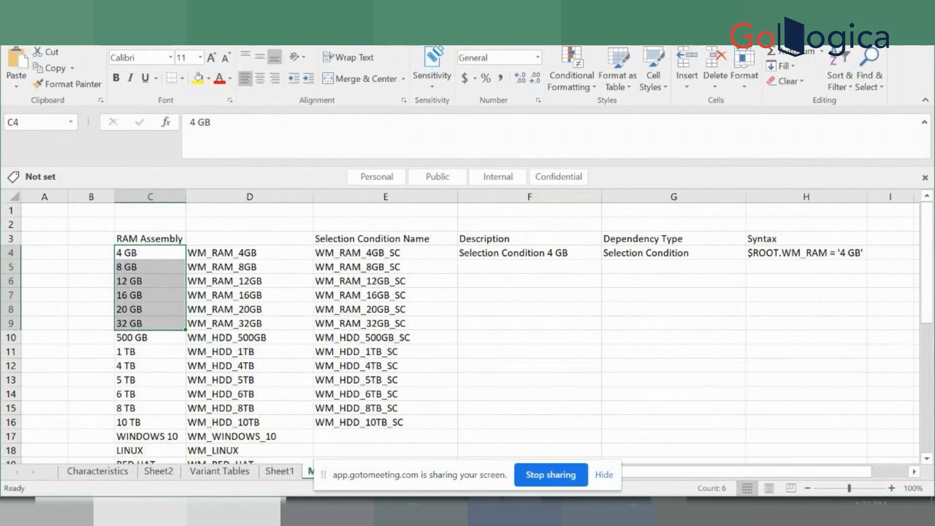
# Switch back to SAP, start CS03 in a new session and display the BOM of WM_LAPTOP for plant 1000 and usage 3.
pyautogui.click(560, 511)
pyautogui.click(621, 426)
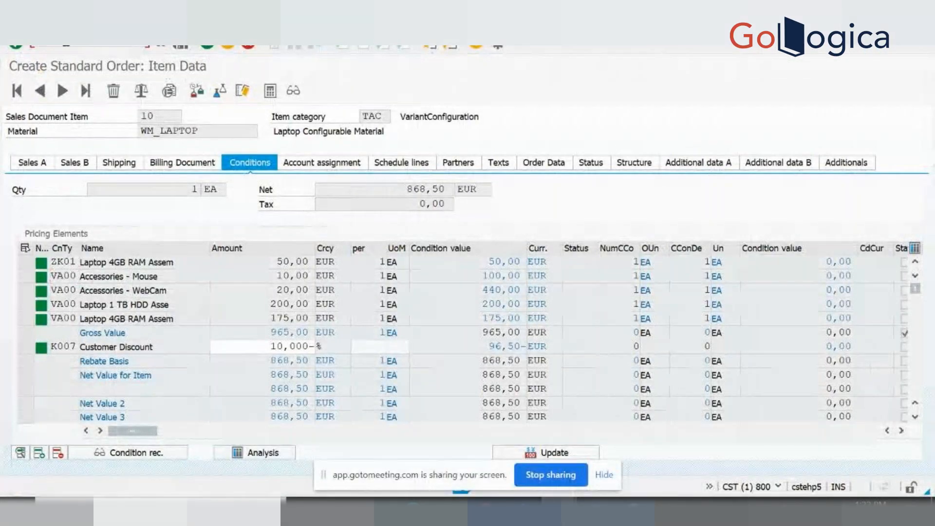
pyautogui.write('/ncs03')
pyautogui.press('Return')
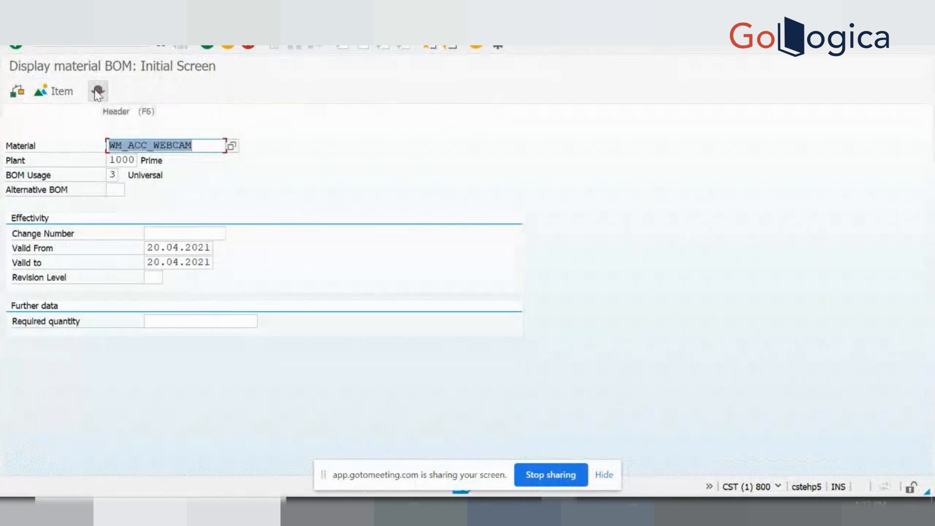
pyautogui.press('BackSpace')
pyautogui.click(132, 160)
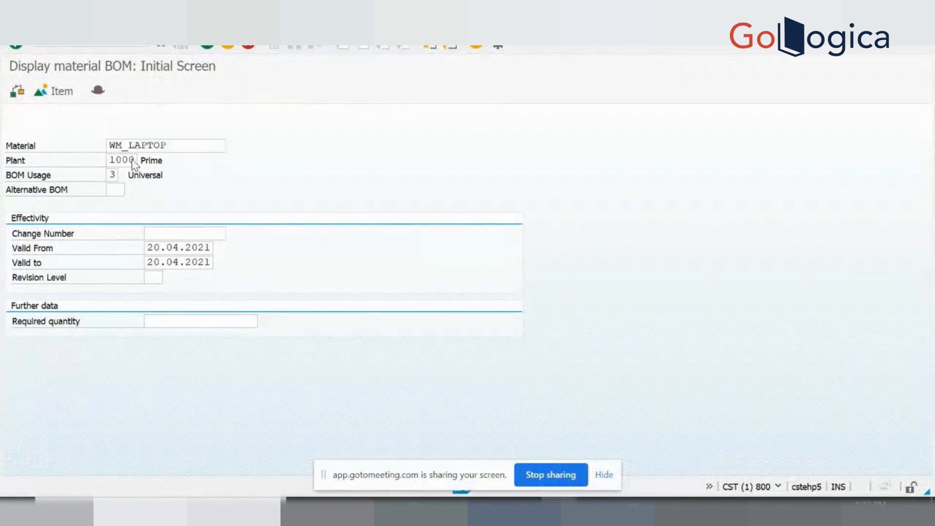
pyautogui.press('Return')
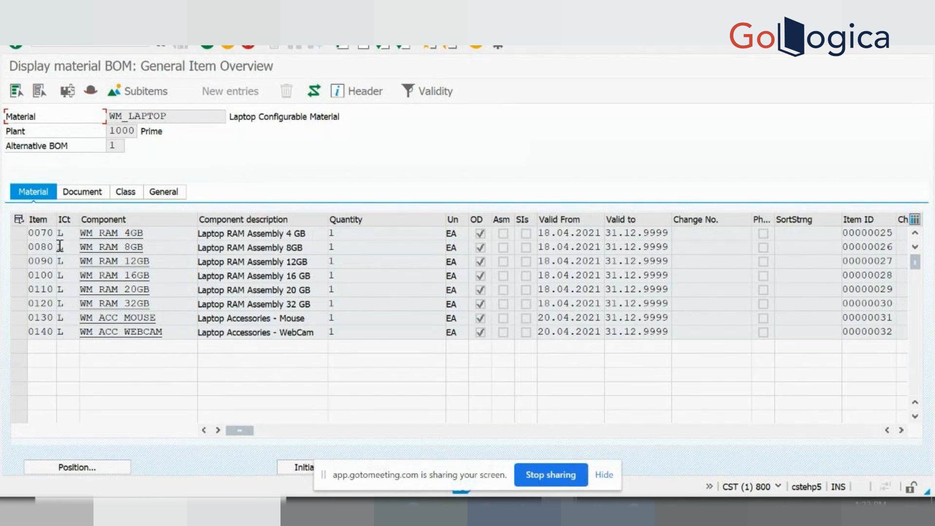
# Mark the RAM component items WM_RAM_4GB through WM_RAM_32GB in the WM_LAPTOP BOM overview.
pyautogui.click(14, 234)
pyautogui.click(19, 246)
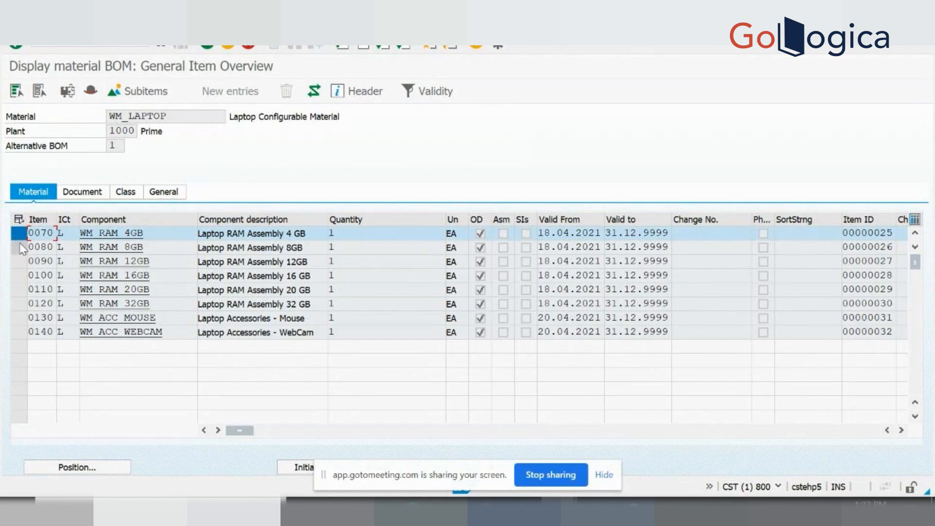
pyautogui.click(20, 262)
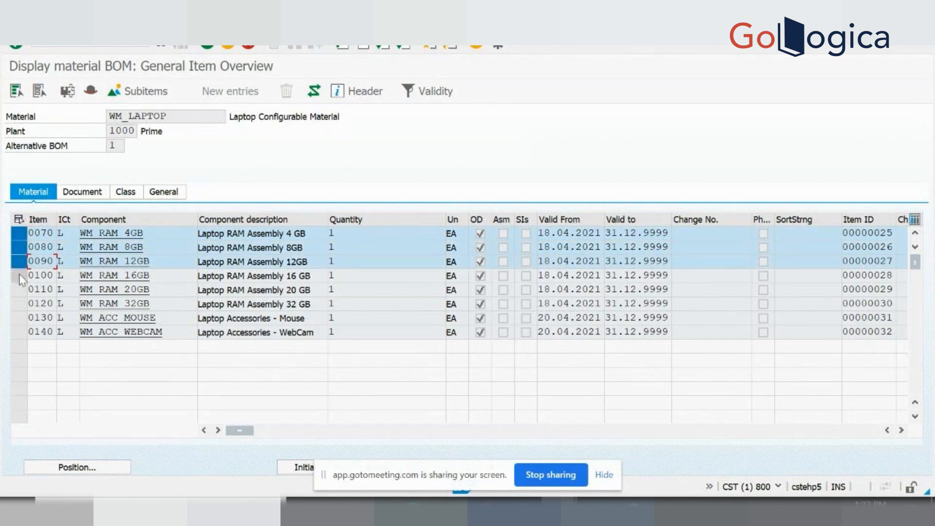
pyautogui.click(20, 276)
pyautogui.click(20, 290)
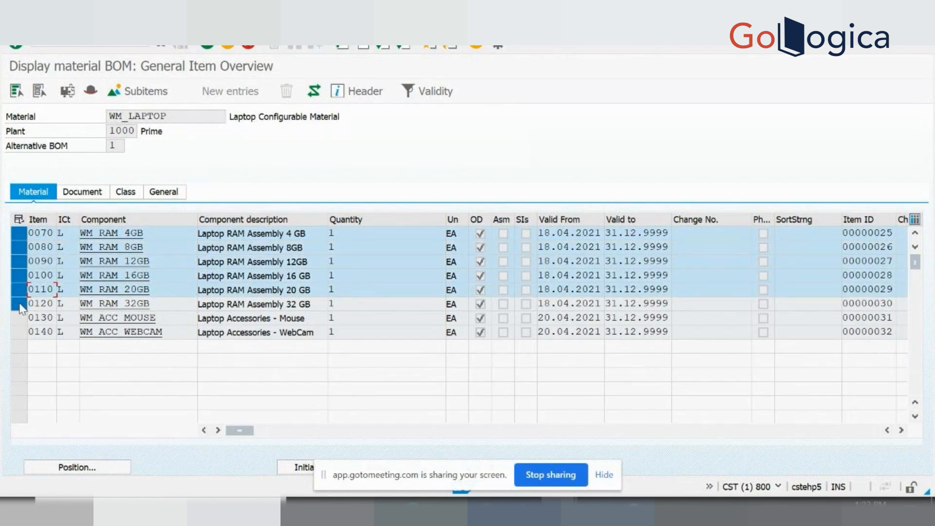
pyautogui.click(19, 304)
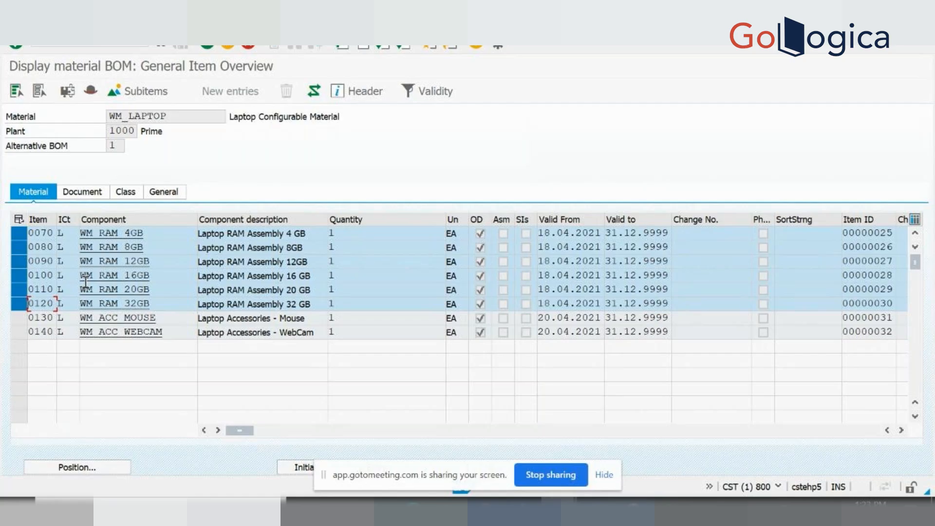
# Open the class display and show the basic data of WM_LAPTOP_CLASS with class type 300.
pyautogui.click(86, 280)
pyautogui.press('Return')
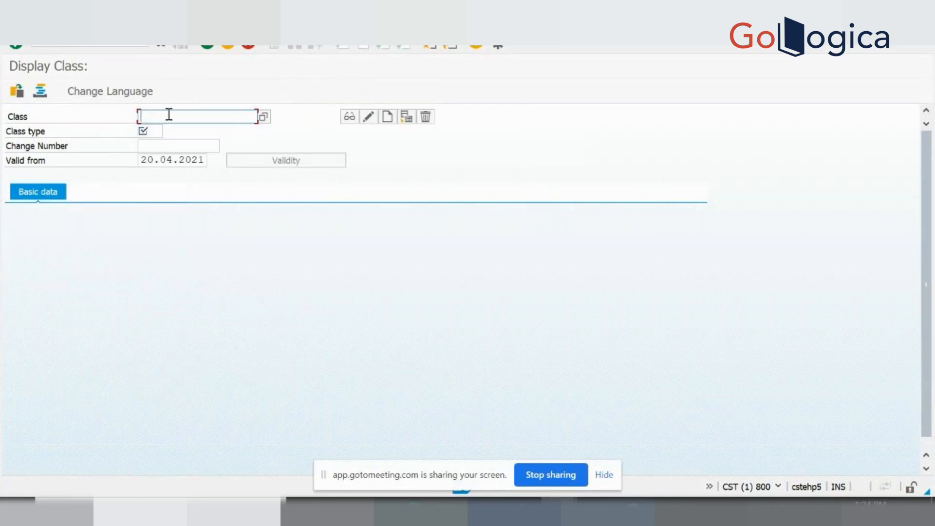
pyautogui.click(172, 119)
pyautogui.click(172, 131)
pyautogui.click(156, 132)
pyautogui.write('300')
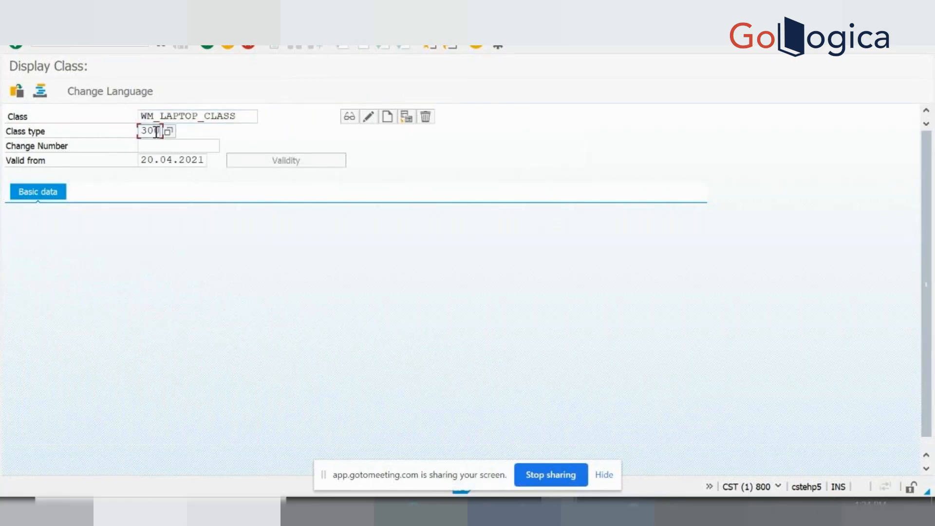
pyautogui.press('Return')
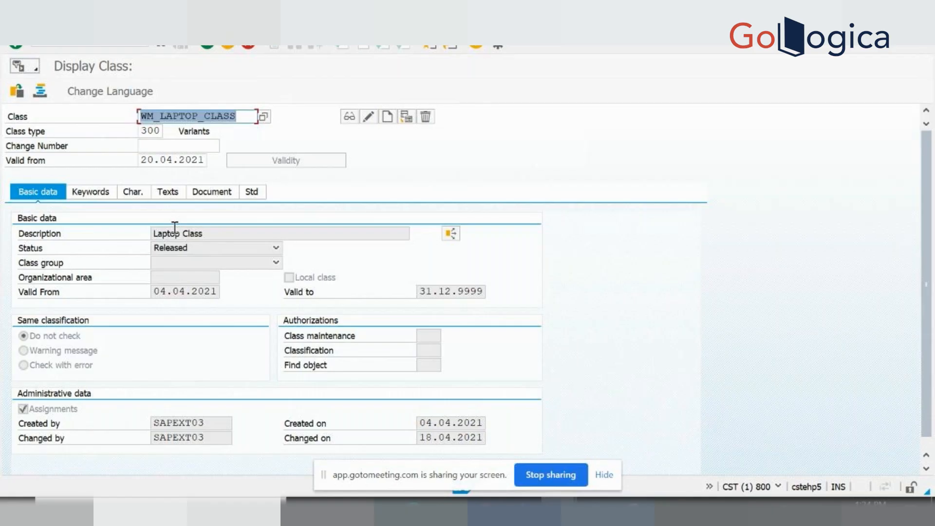
pyautogui.click(154, 135)
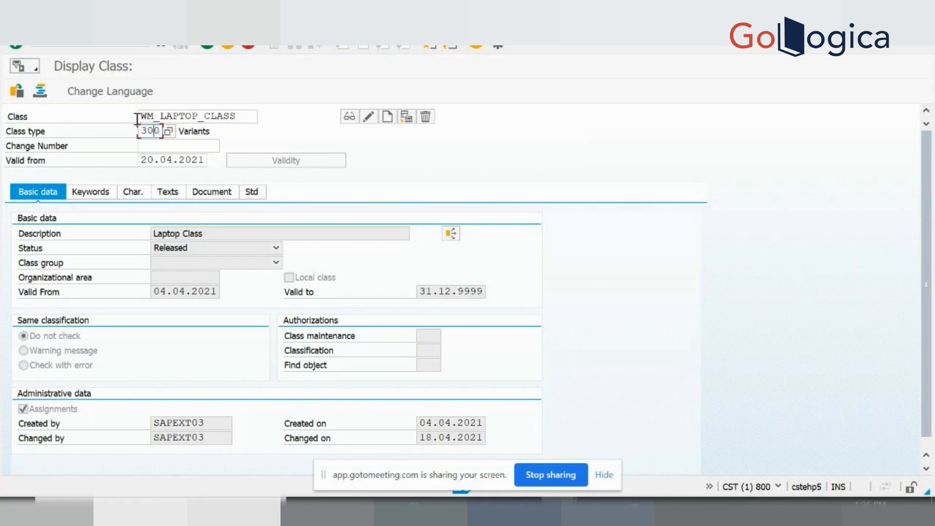
# Switch to the Excel workbook, review the component list and mark the operating system values WINDOWS 10 to IOS.
pyautogui.click(55, 45)
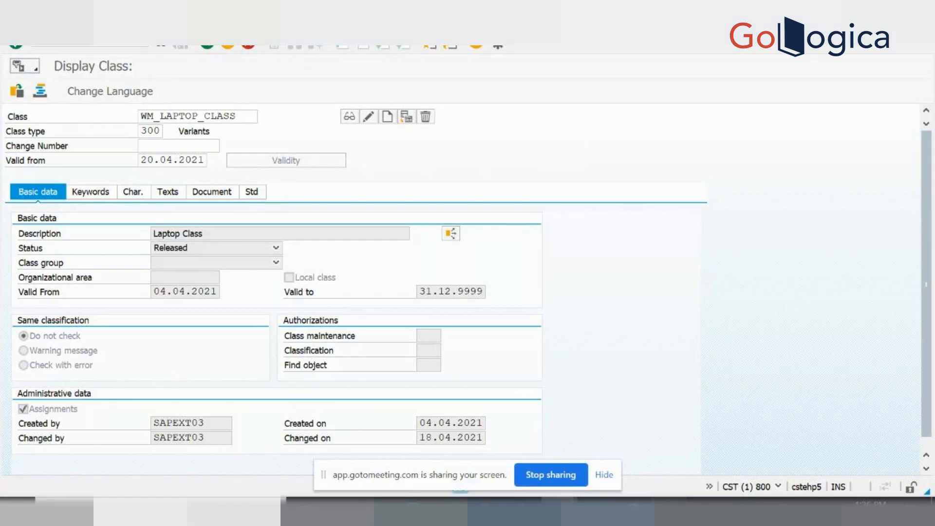
pyautogui.click(669, 507)
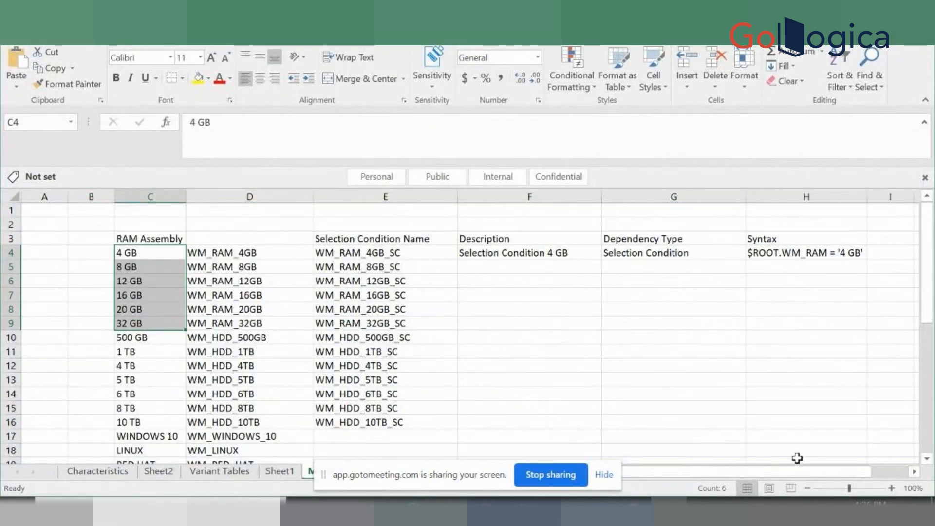
pyautogui.scroll(-2, 929, 464)
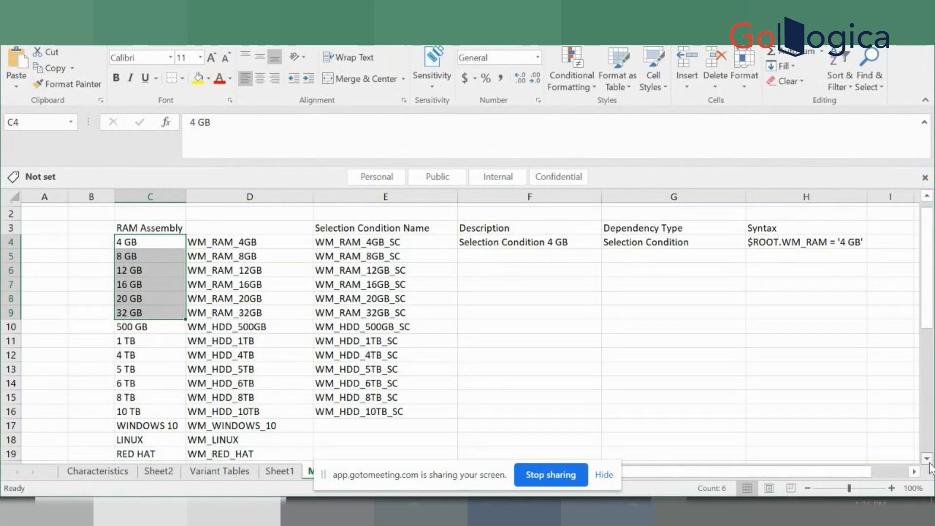
pyautogui.scroll(-3, 931, 466)
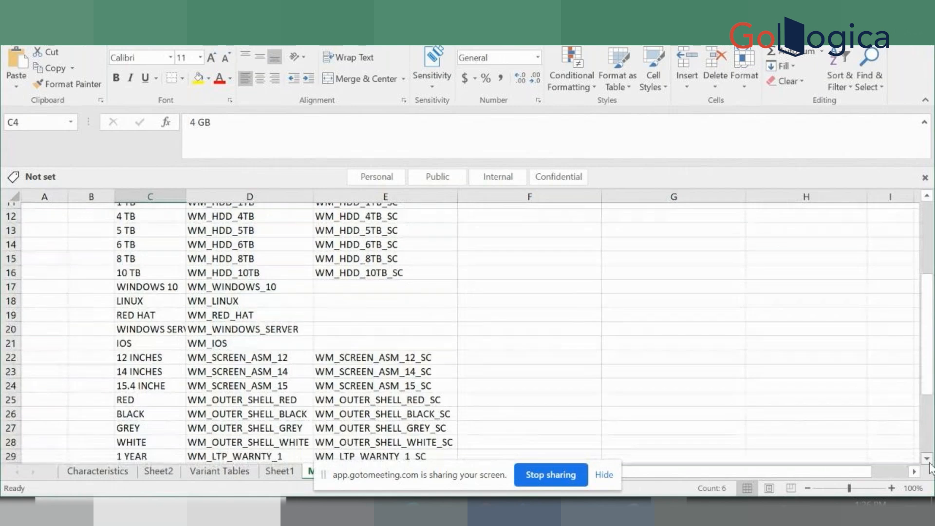
pyautogui.scroll(-1, 930, 467)
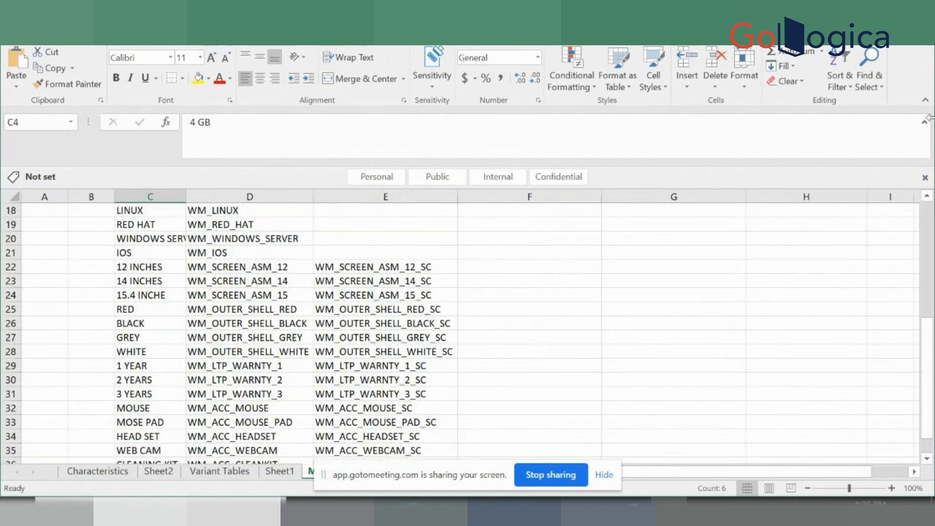
pyautogui.scroll(2, 927, 204)
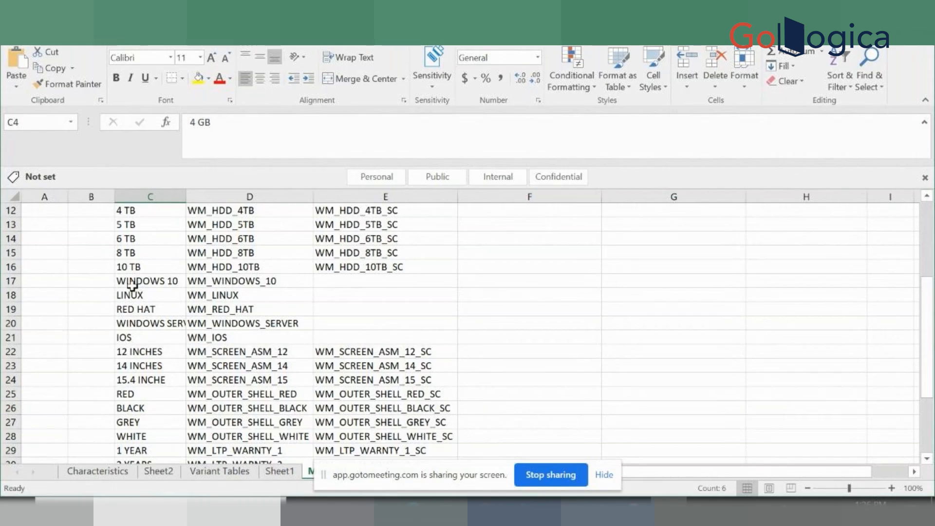
pyautogui.moveTo(130, 283); pyautogui.dragTo(137, 336)
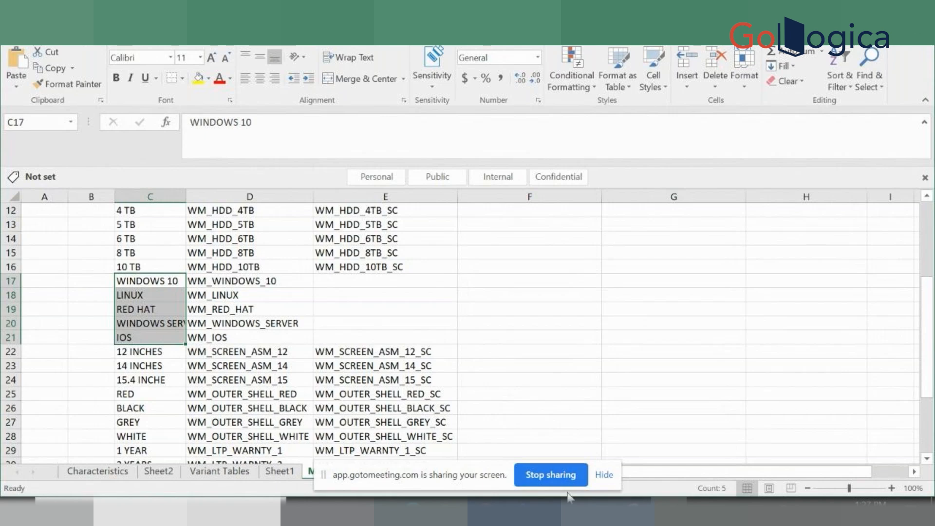
# Switch back to SAP, start class creation and enter WM_OS_CLASS_200 as the class name.
pyautogui.click(564, 510)
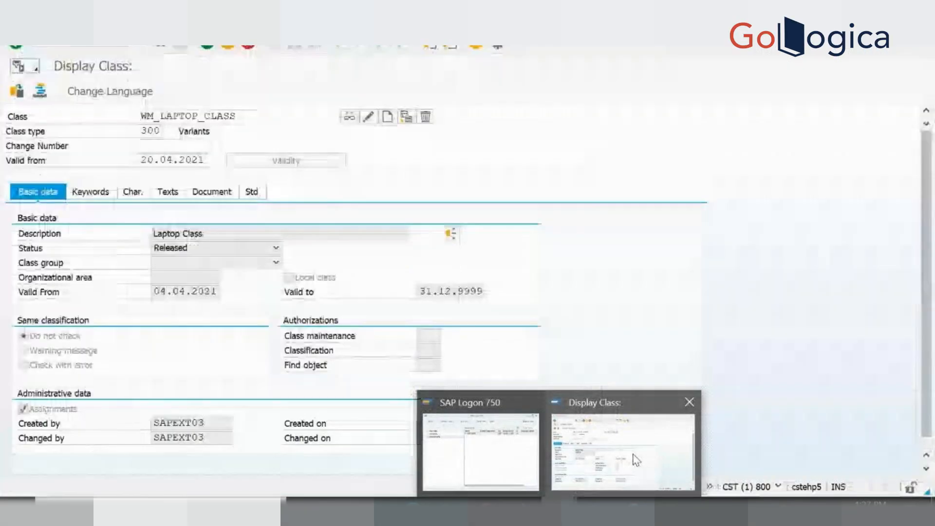
pyautogui.click(635, 460)
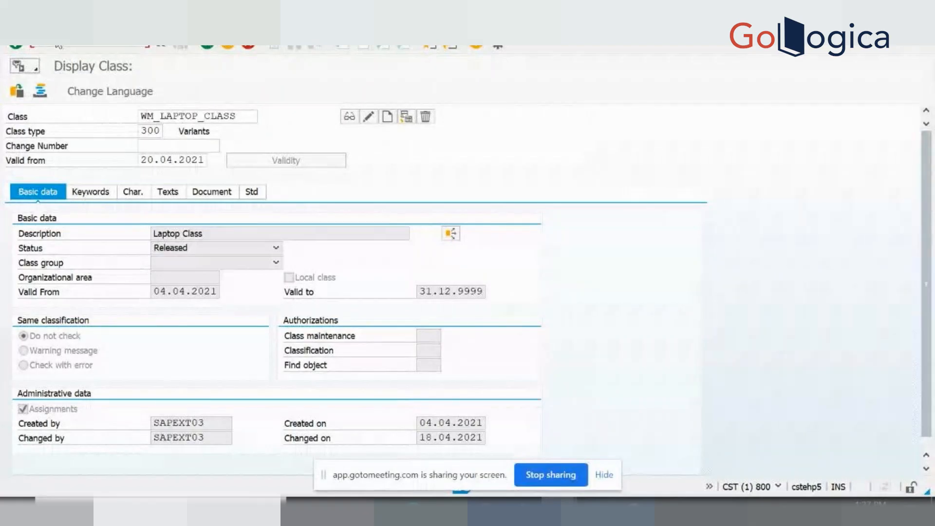
pyautogui.press('Return')
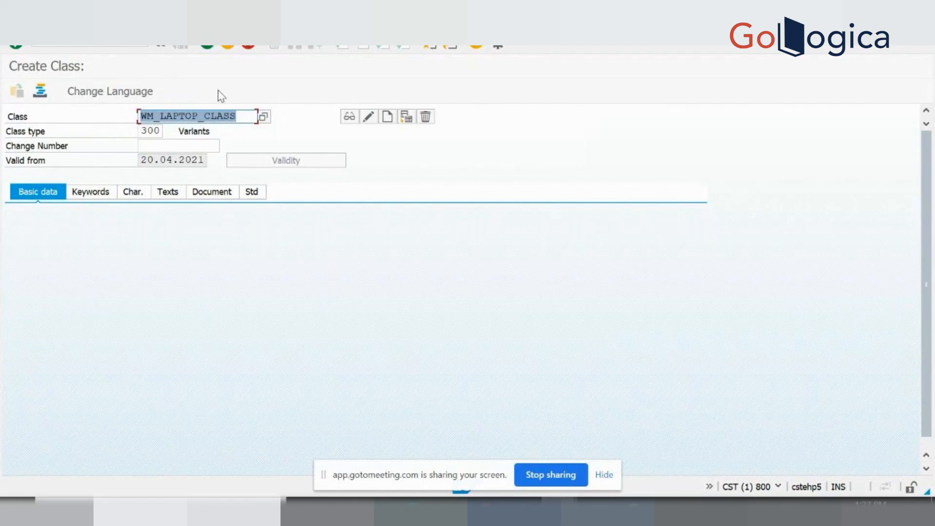
pyautogui.click(249, 121)
pyautogui.press('BackSpace')
pyautogui.press('BackSpace')
pyautogui.press('BackSpace')
pyautogui.press('BackSpace')
pyautogui.press('BackSpace')
pyautogui.press('BackSpace')
pyautogui.press('BackSpace')
pyautogui.press('BackSpace')
pyautogui.press('BackSpace')
pyautogui.press('BackSpace')
pyautogui.press('BackSpace')
pyautogui.press('BackSpace')
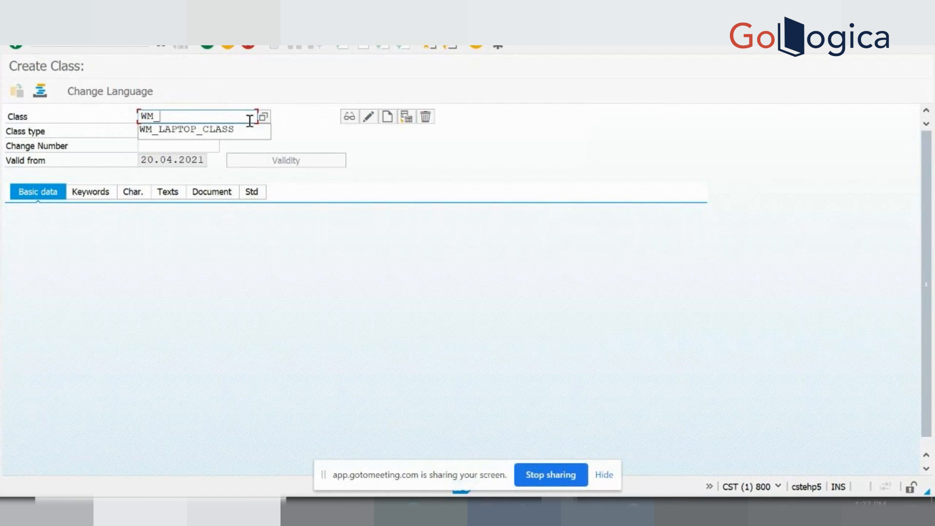
pyautogui.write('OS')
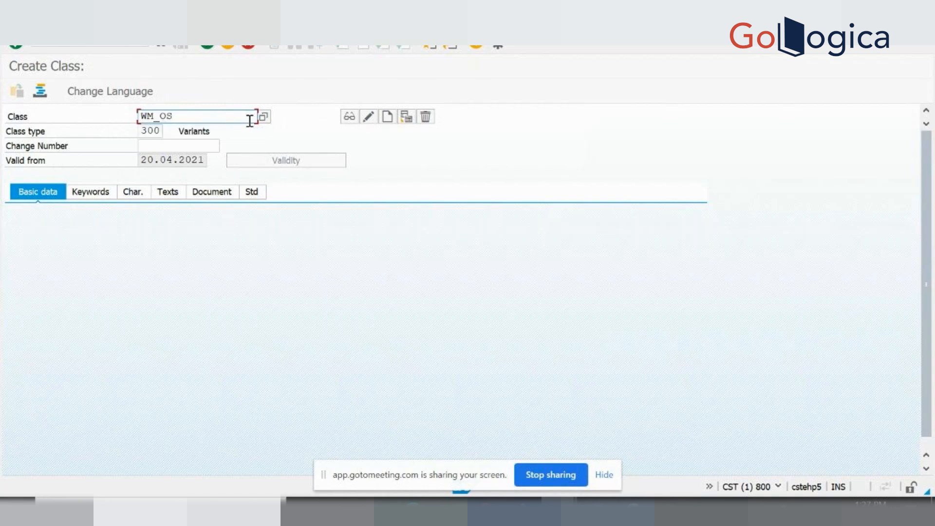
pyautogui.write('_CLASS_200')
# Set the new class's type to 200 and enter the description "OS Class 200 Node".
pyautogui.click(162, 131)
pyautogui.press('BackSpace')
pyautogui.press('BackSpace')
pyautogui.press('BackSpace')
pyautogui.write('200')
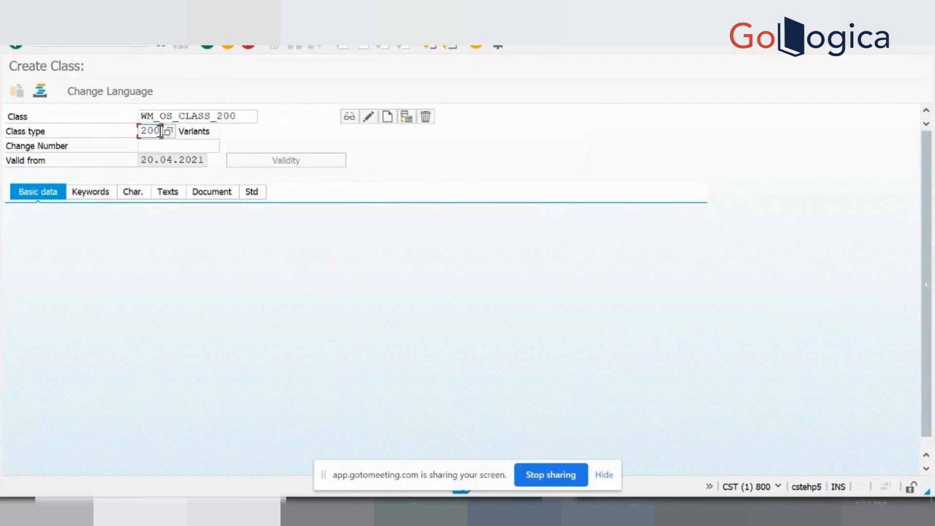
pyautogui.press('Return')
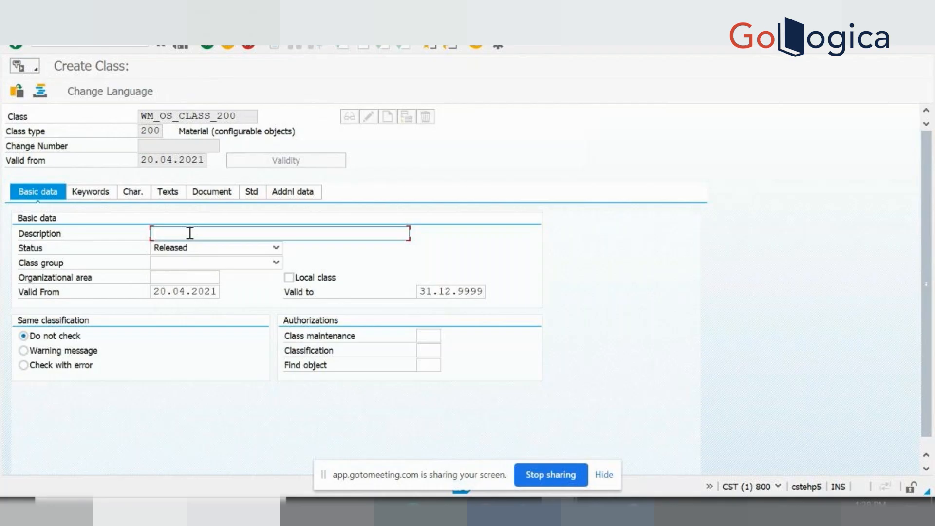
pyautogui.write('OS Class 200 Node')
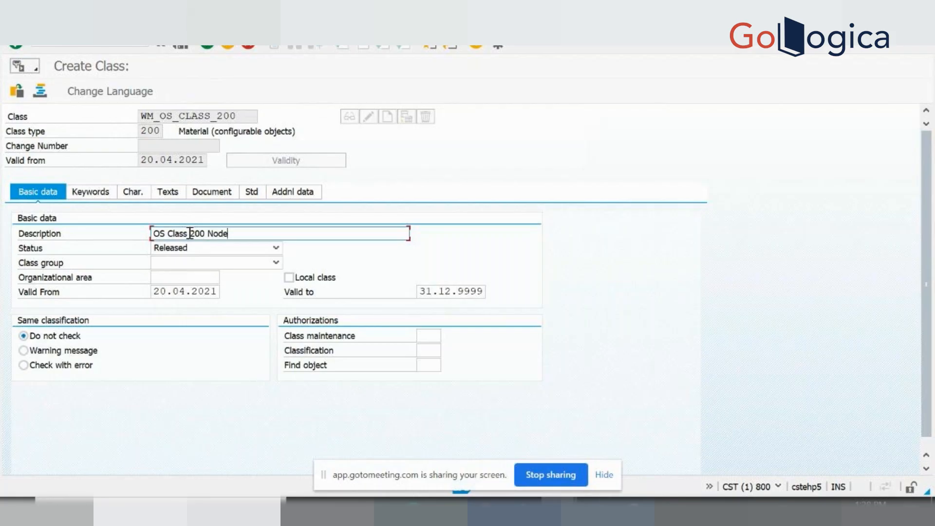
pyautogui.hotkey('ctrl', 'a')
# Assign the characteristic WM_OS to the class WM_OS_CLASS_200.
pyautogui.click(133, 191)
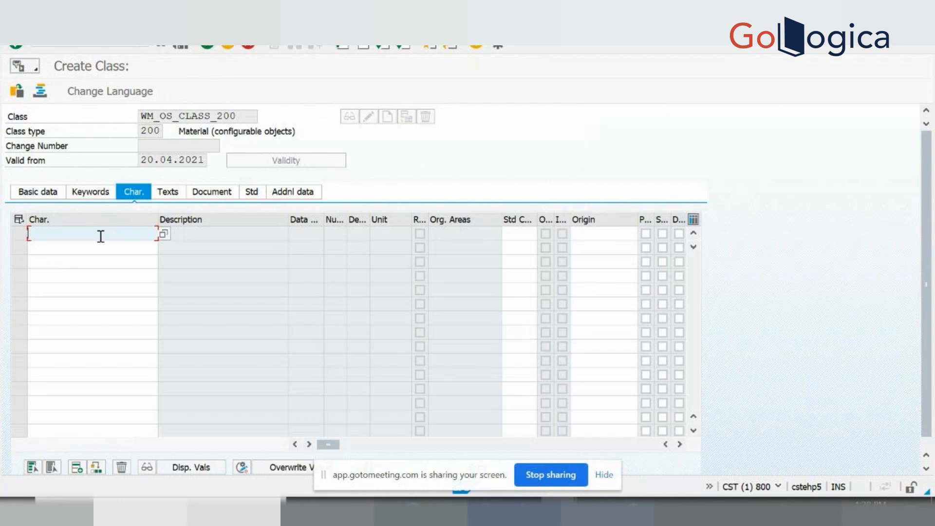
pyautogui.click(100, 236)
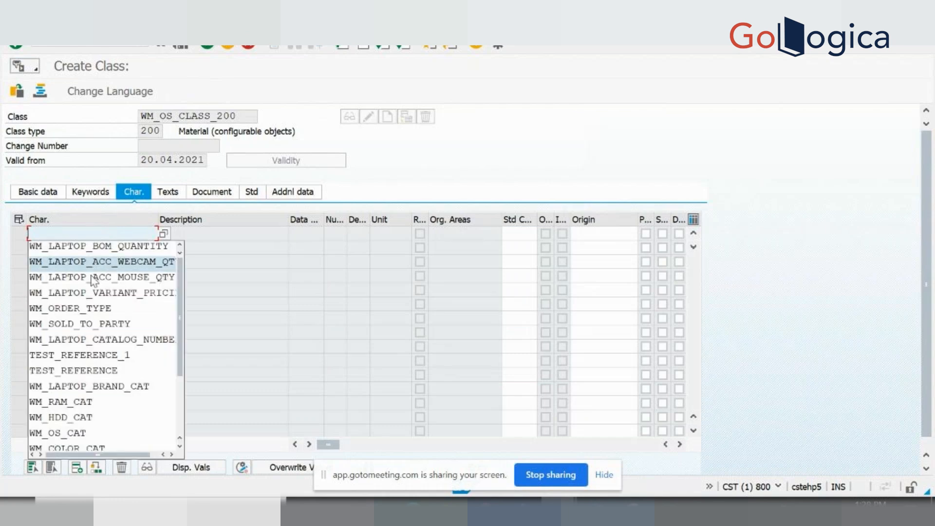
pyautogui.click(80, 433)
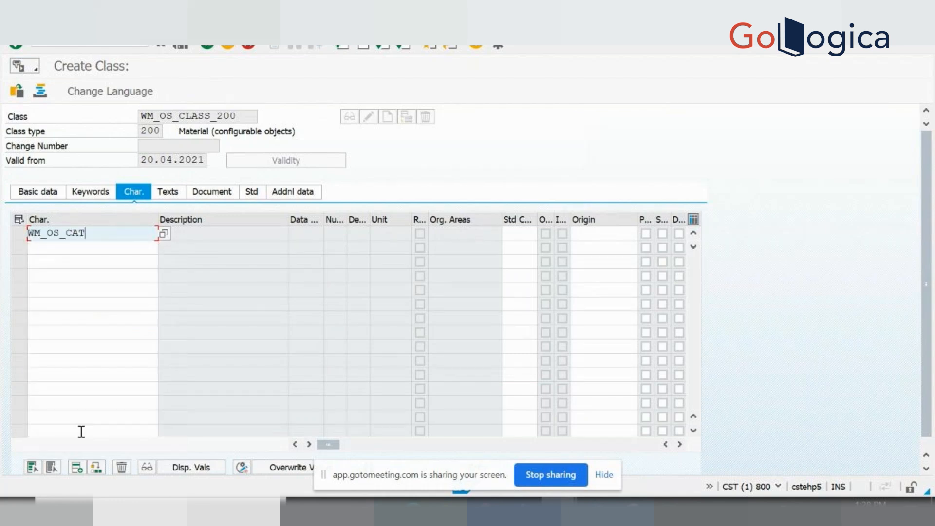
pyautogui.press('BackSpace')
pyautogui.press('BackSpace')
pyautogui.press('BackSpace')
pyautogui.press('BackSpace')
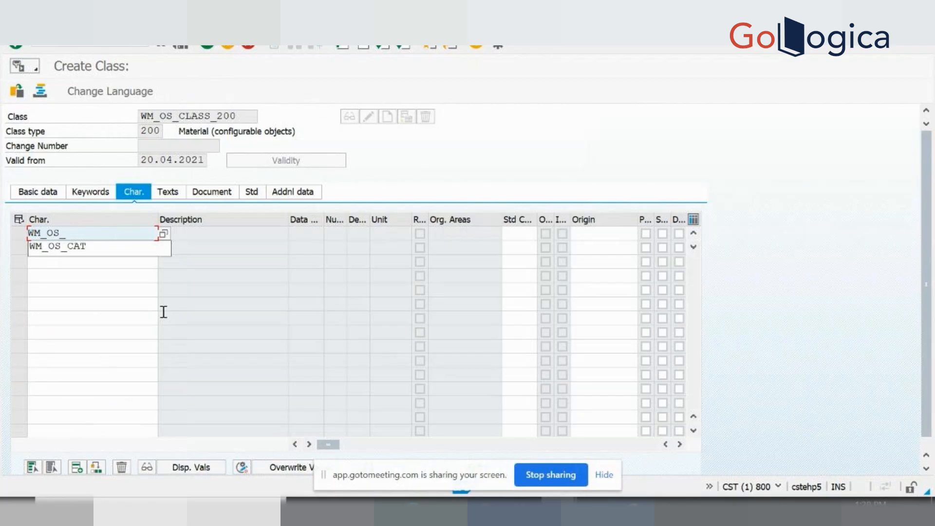
pyautogui.click(166, 318)
pyautogui.press('Return')
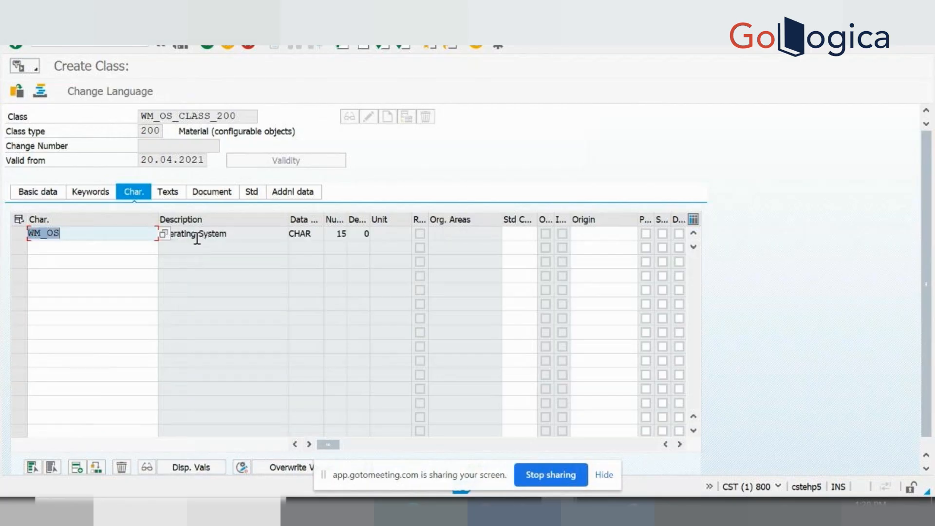
# Display the WM_OS characteristic, compare its allowed values with the operating system list in Excel, and return to the class.
pyautogui.doubleClick(191, 243)
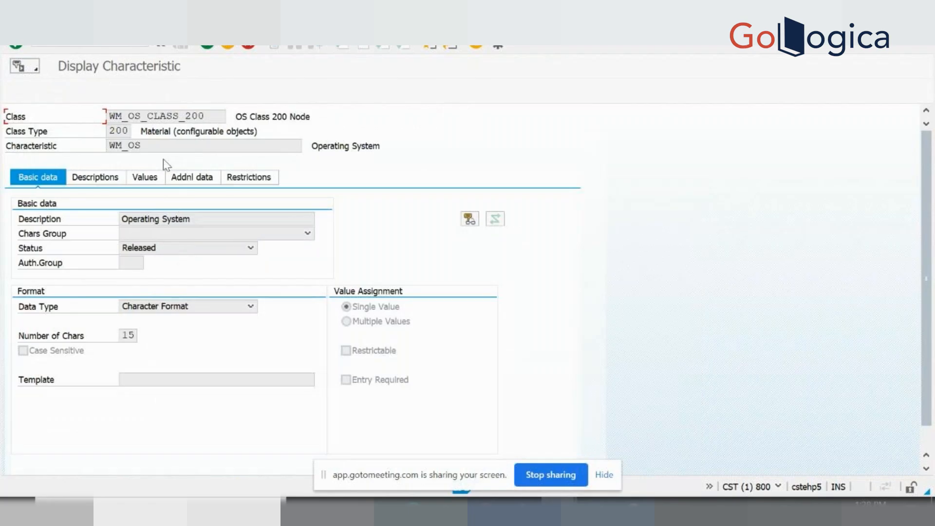
pyautogui.click(146, 182)
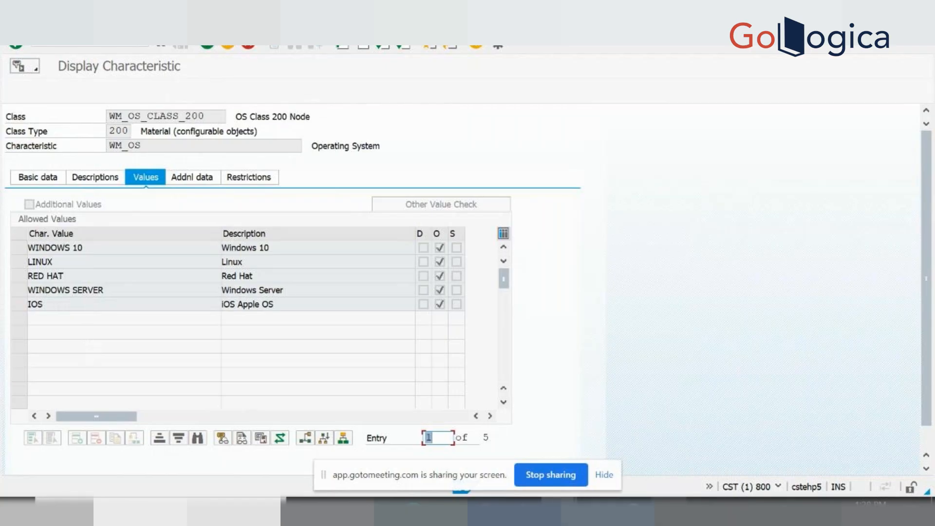
pyautogui.click(670, 510)
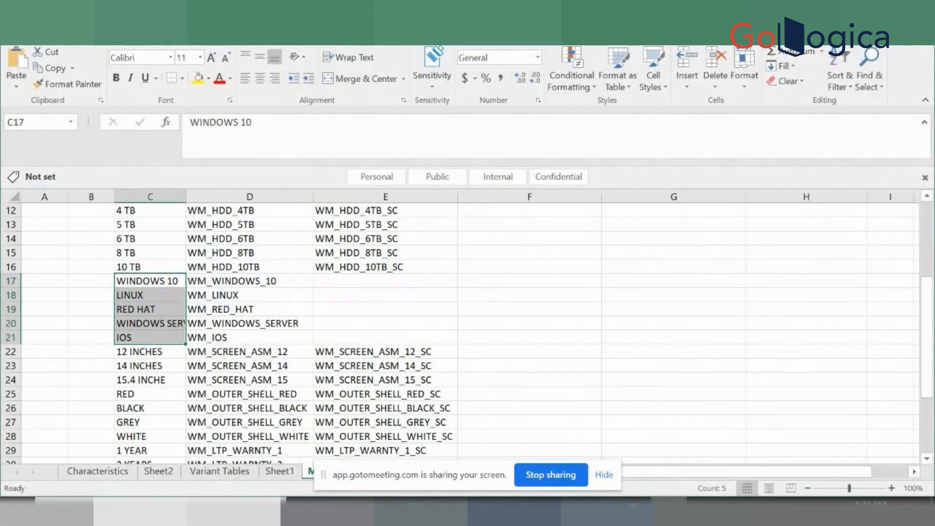
pyautogui.click(560, 511)
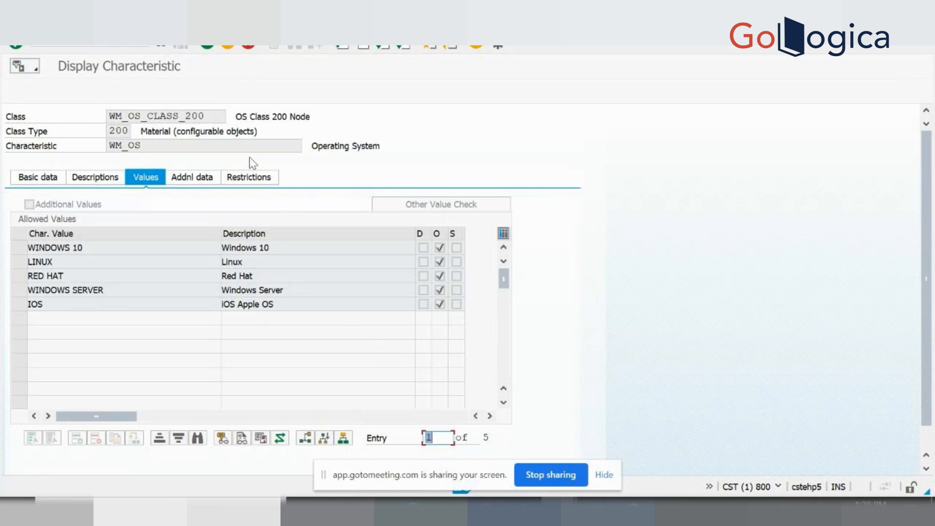
pyautogui.click(207, 179)
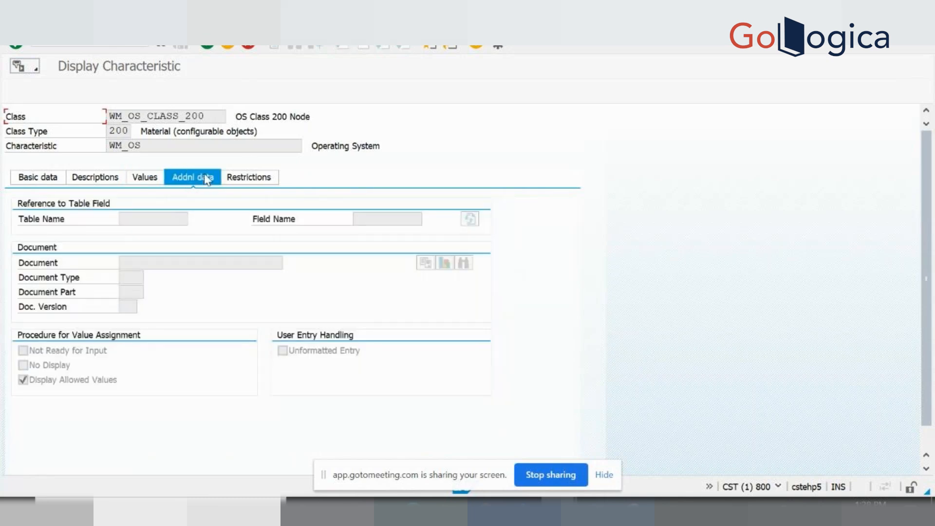
pyautogui.click(248, 177)
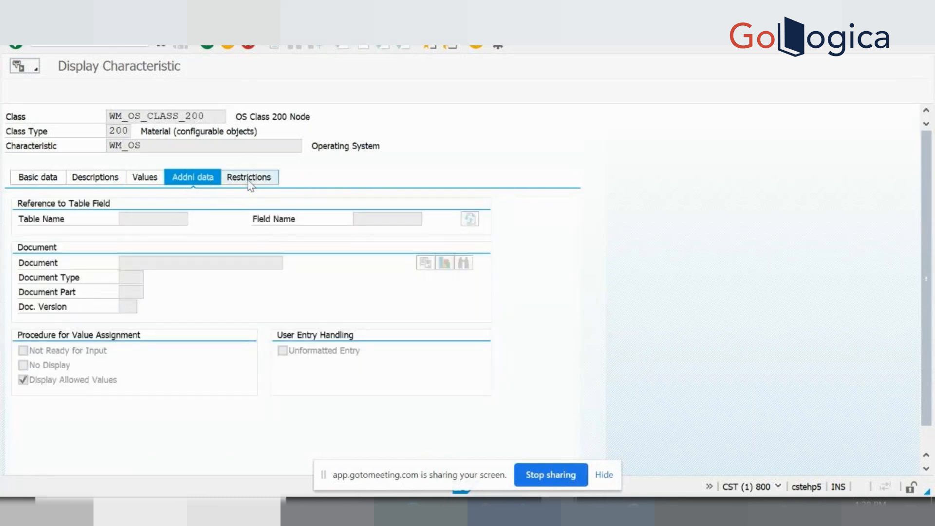
pyautogui.click(209, 48)
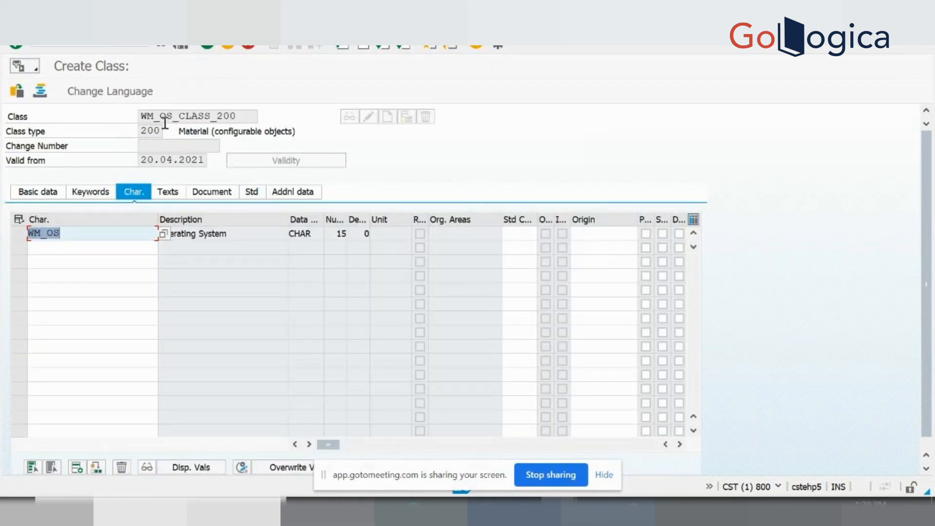
# In the class's additional data, allow use in BOMs and set the base unit of measure to EA and resulting item category to L.
pyautogui.click(291, 192)
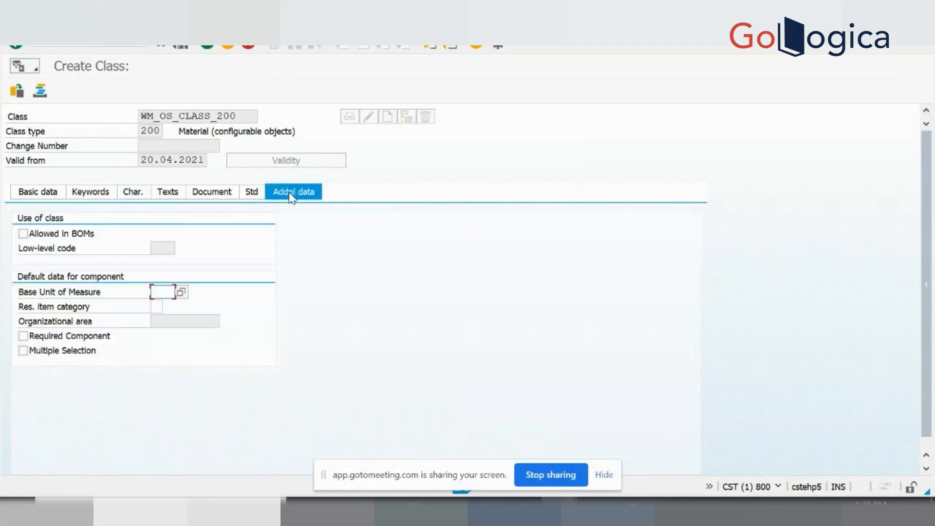
pyautogui.click(23, 234)
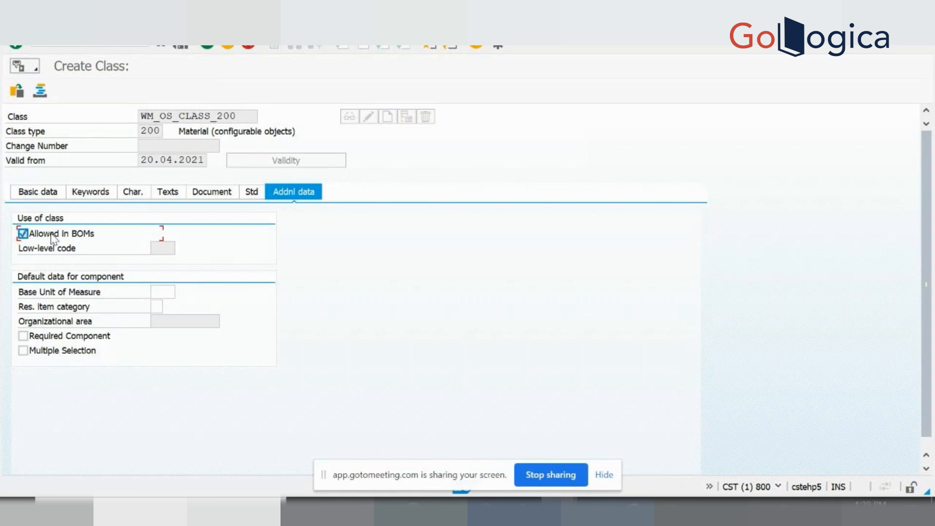
pyautogui.click(166, 292)
pyautogui.write('EA')
pyautogui.doubleClick(166, 291)
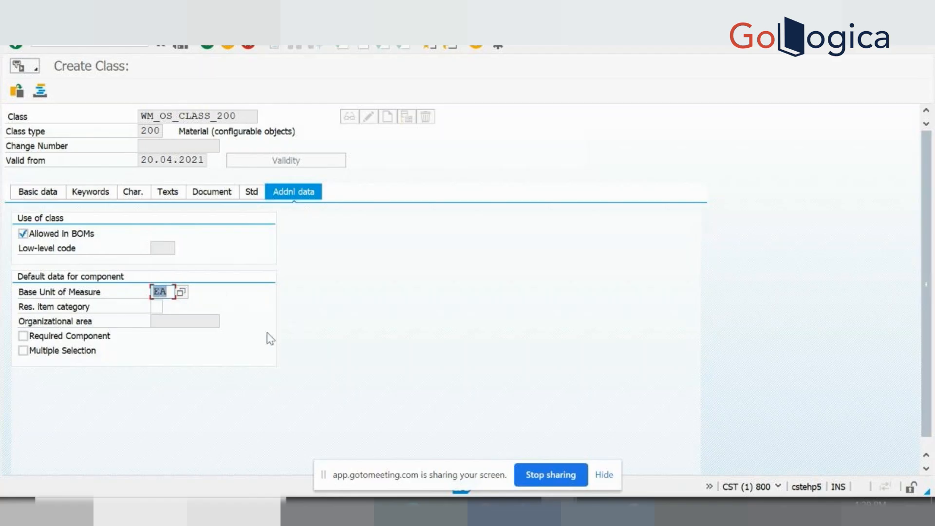
pyautogui.click(155, 306)
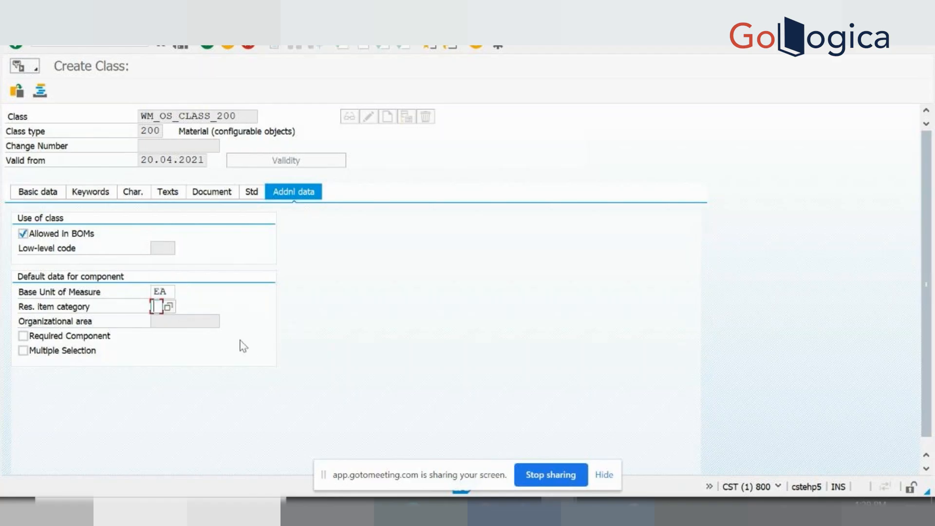
pyautogui.write('L')
# Copy the class name WM_OS_CLASS_200 and save the new class.
pyautogui.click(244, 116)
pyautogui.moveTo(244, 115); pyautogui.dragTo(131, 114)
pyautogui.hotkey('ctrl', 'c')
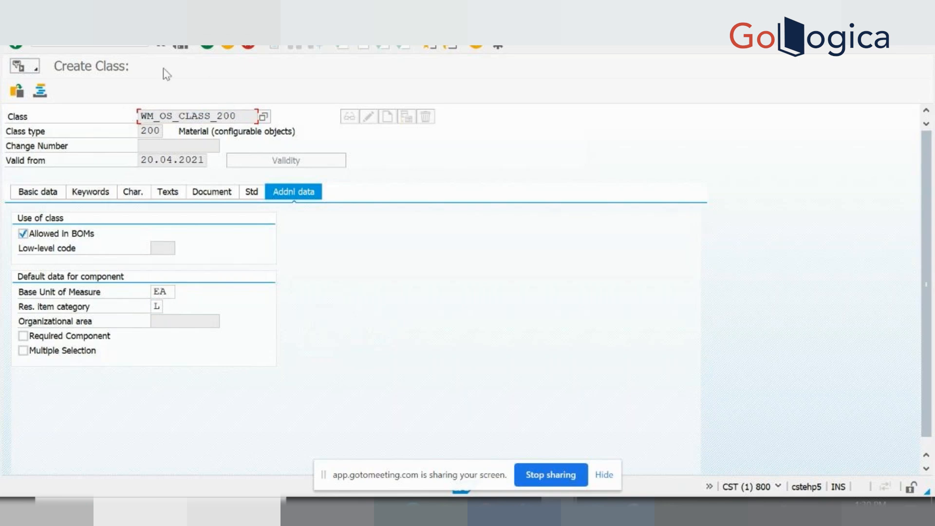
pyautogui.click(181, 47)
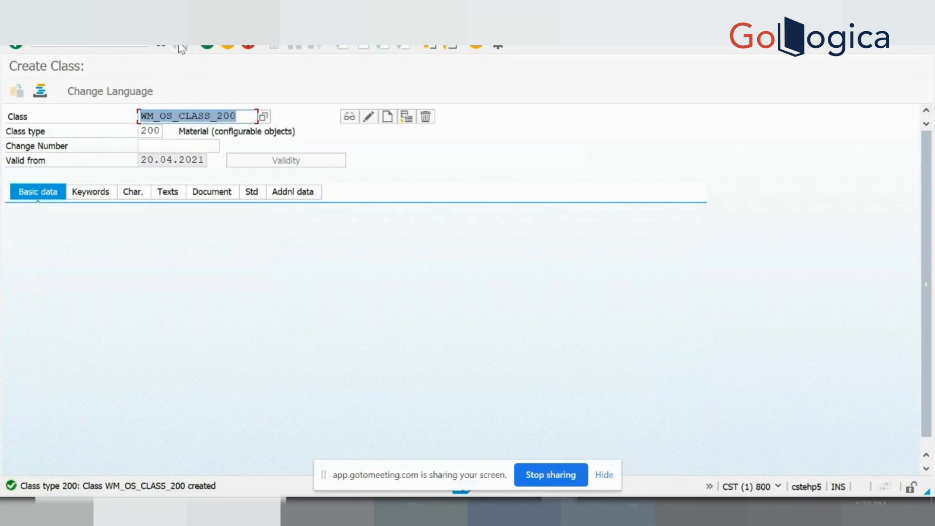
# Open the assignment of objects to class WM_OS_CLASS_200 and start new assignments with Material as the object type.
pyautogui.click(48, 47)
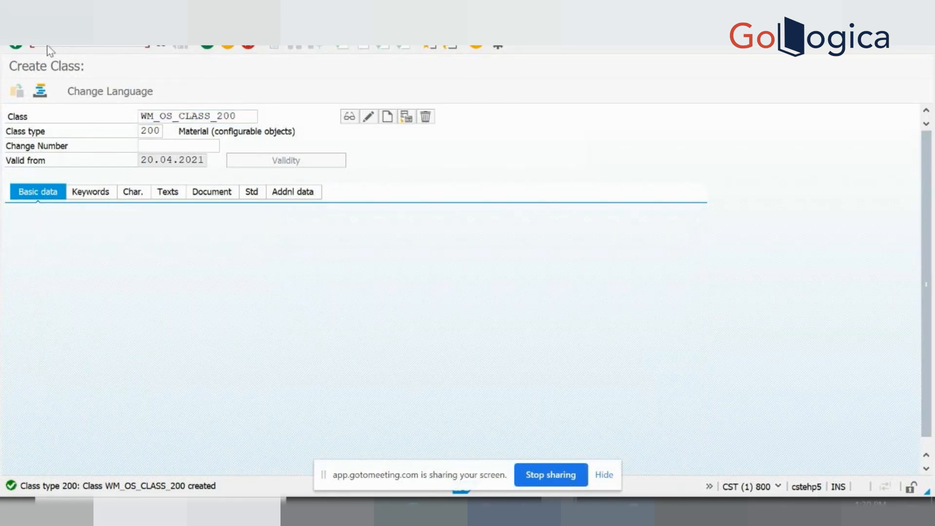
pyautogui.press('Return')
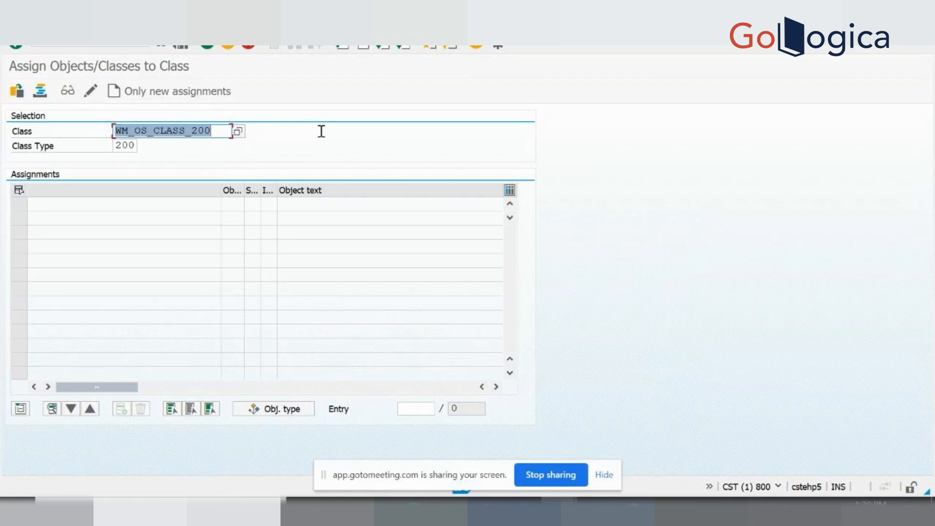
pyautogui.press('Return')
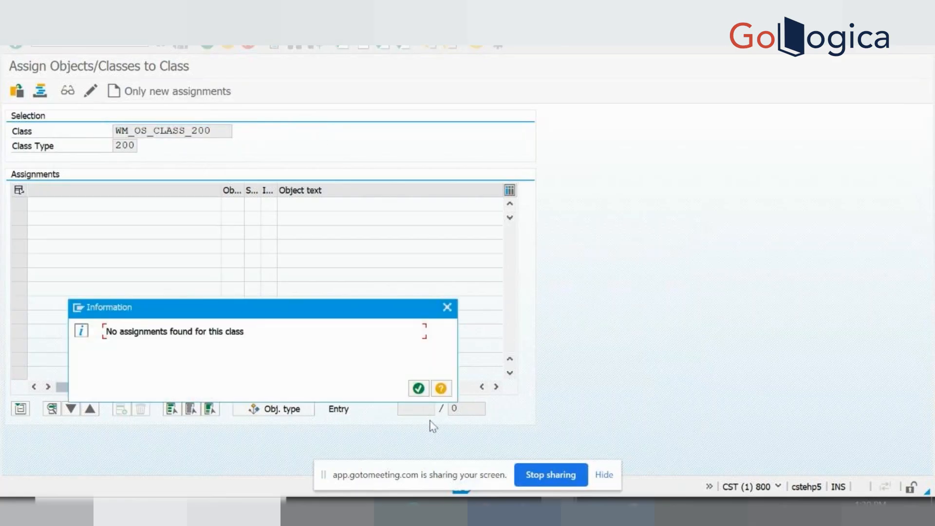
pyautogui.click(418, 388)
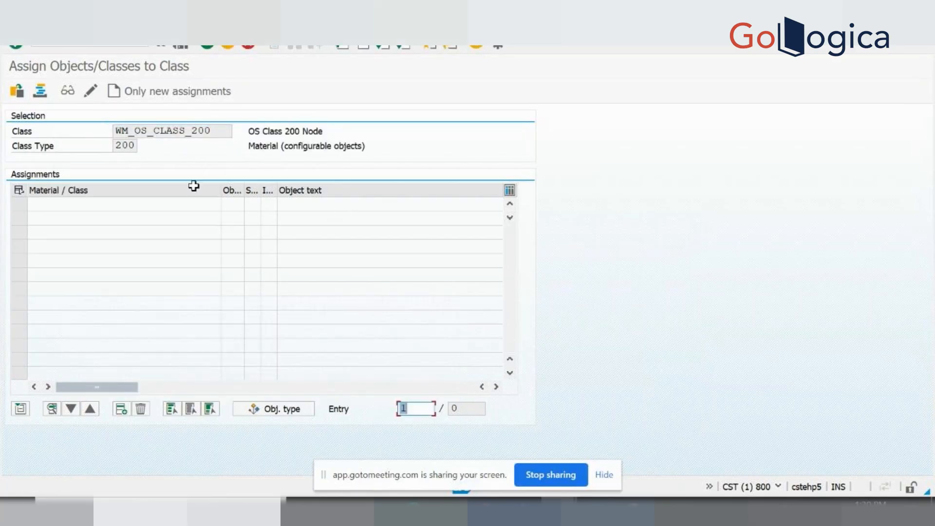
pyautogui.click(141, 94)
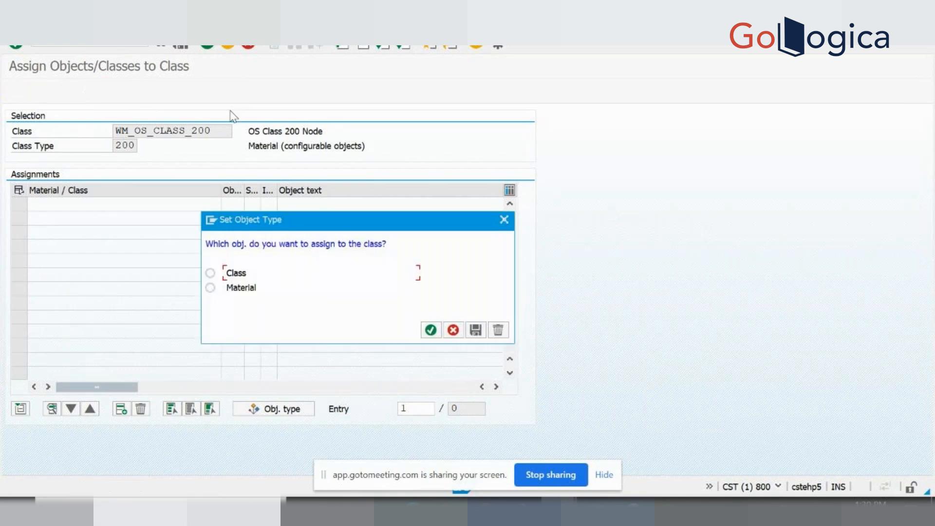
pyautogui.click(211, 288)
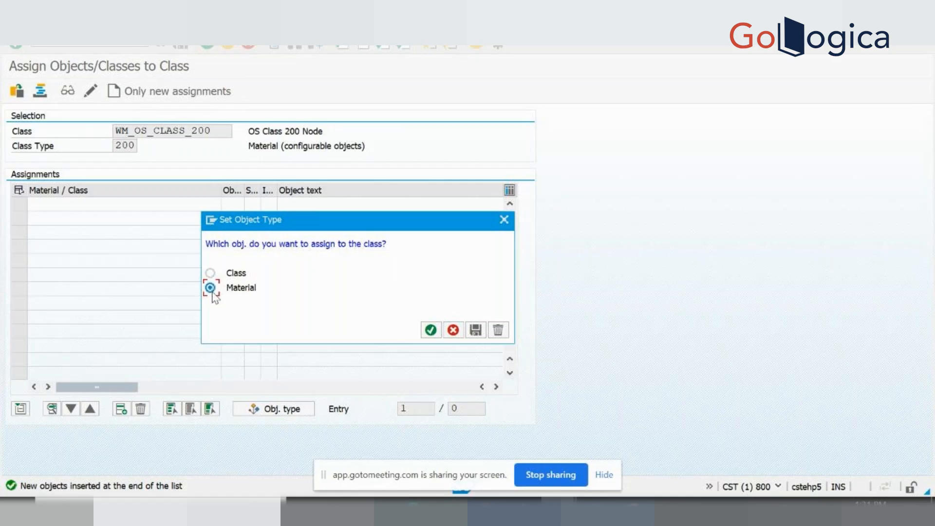
pyautogui.click(429, 334)
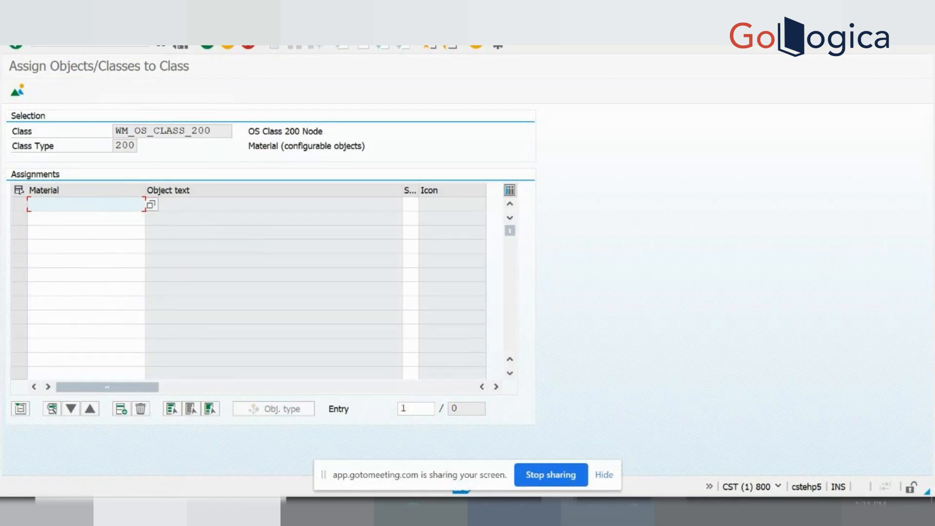
# Copy the material WM_WINDOWS_10 from the Excel list and assign it to the class WM_OS_CLASS_200 in SAP.
pyautogui.click(682, 453)
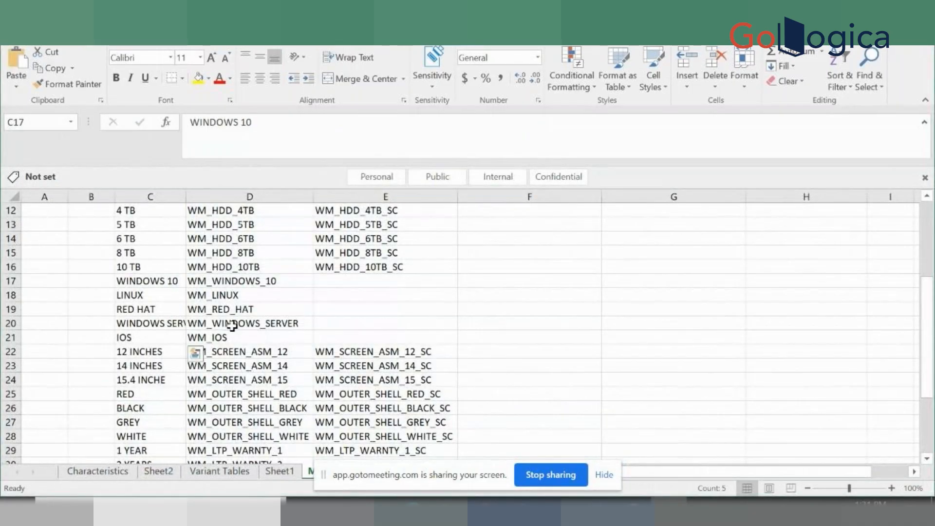
pyautogui.click(218, 281)
pyautogui.hotkey('ctrl', 'c')
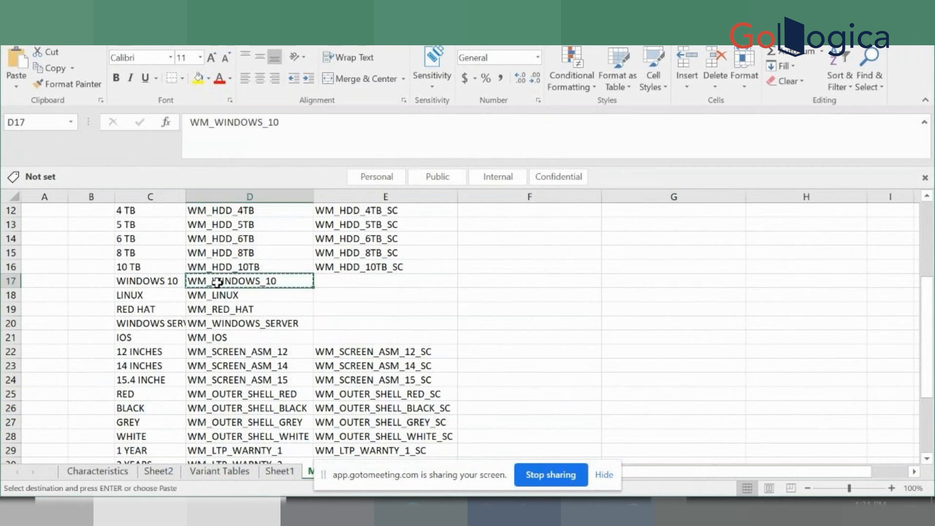
pyautogui.hotkey('alt', 'Tab')
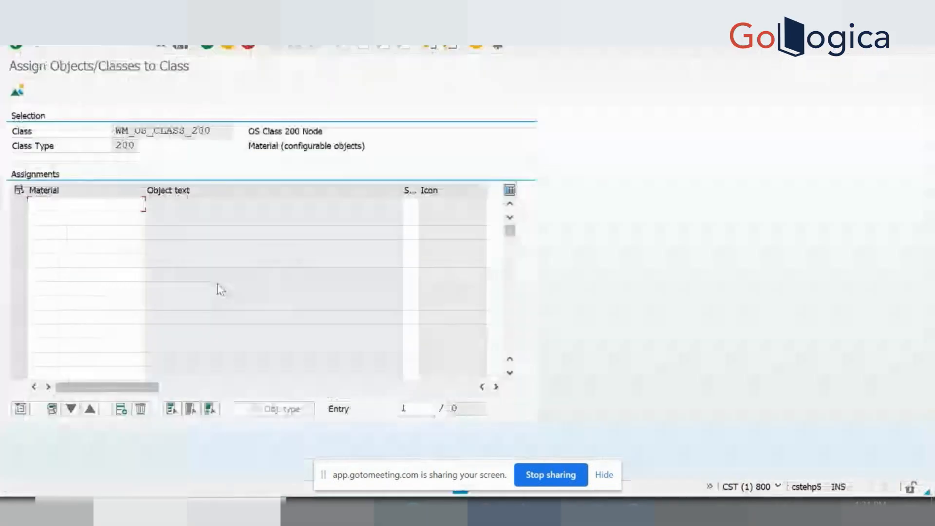
pyautogui.hotkey('ctrl', 'v')
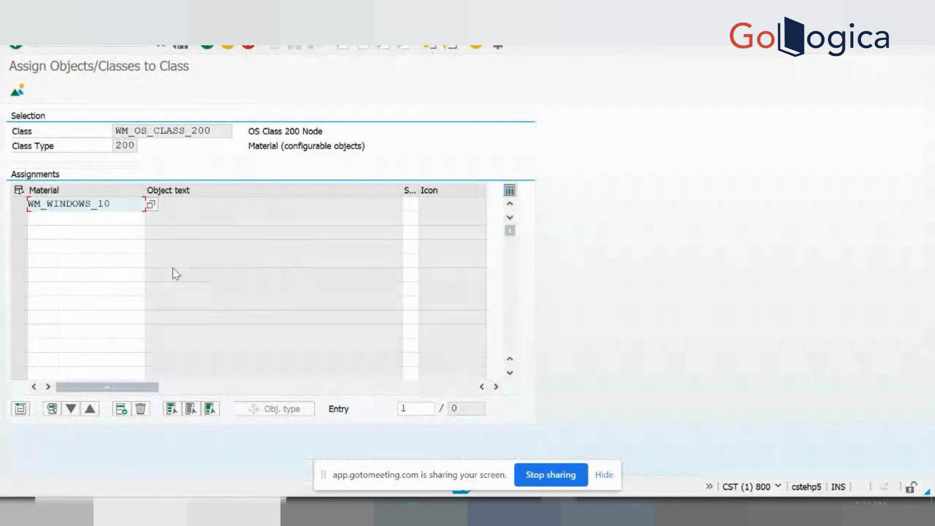
pyautogui.press('Return')
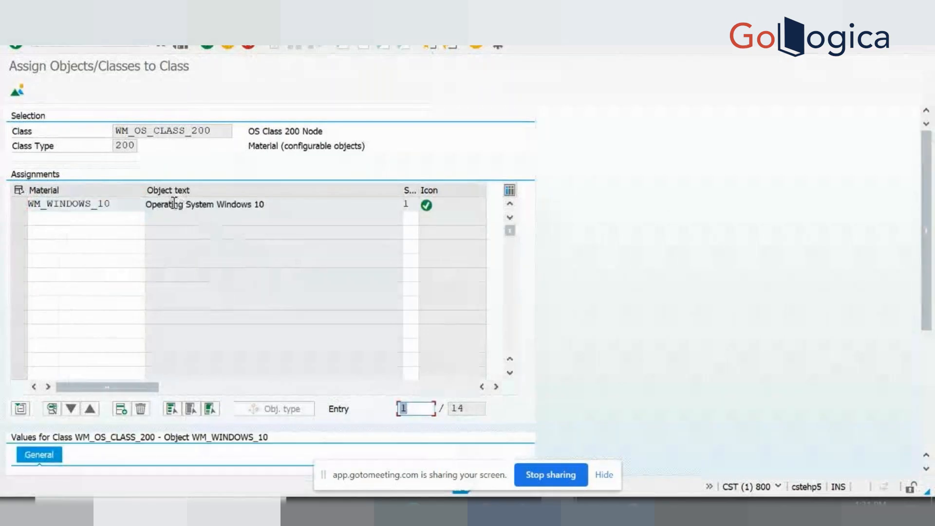
# Look through the class's assignment list and examine the characteristic values area for WM_WINDOWS_10.
pyautogui.click(515, 352)
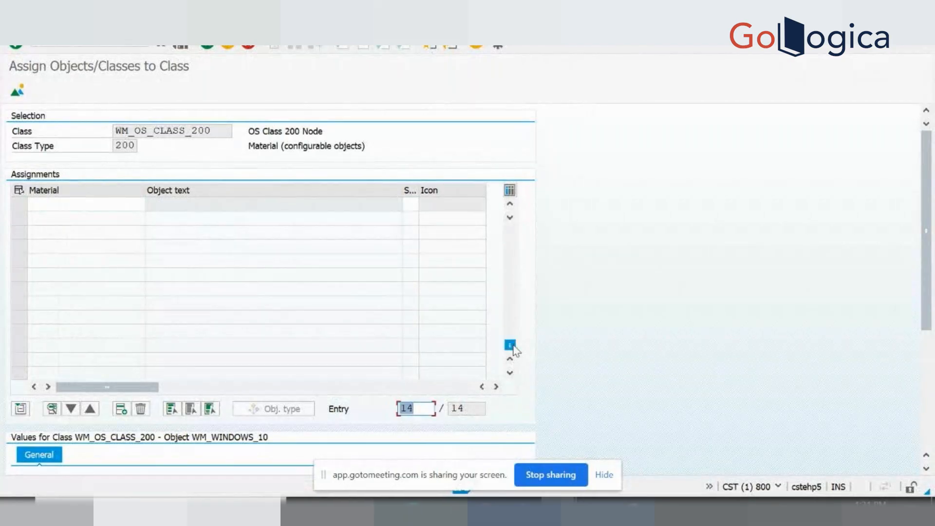
pyautogui.write('1')
pyautogui.press('Return')
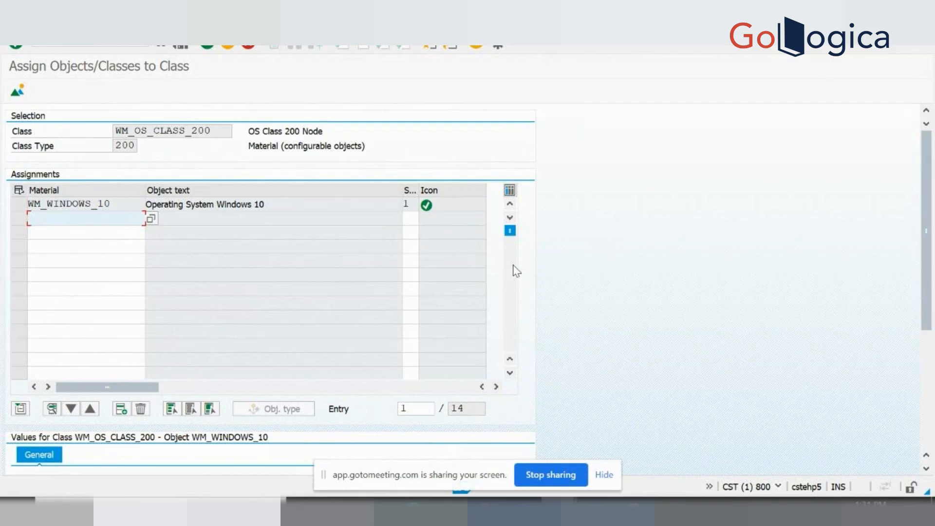
pyautogui.click(513, 306)
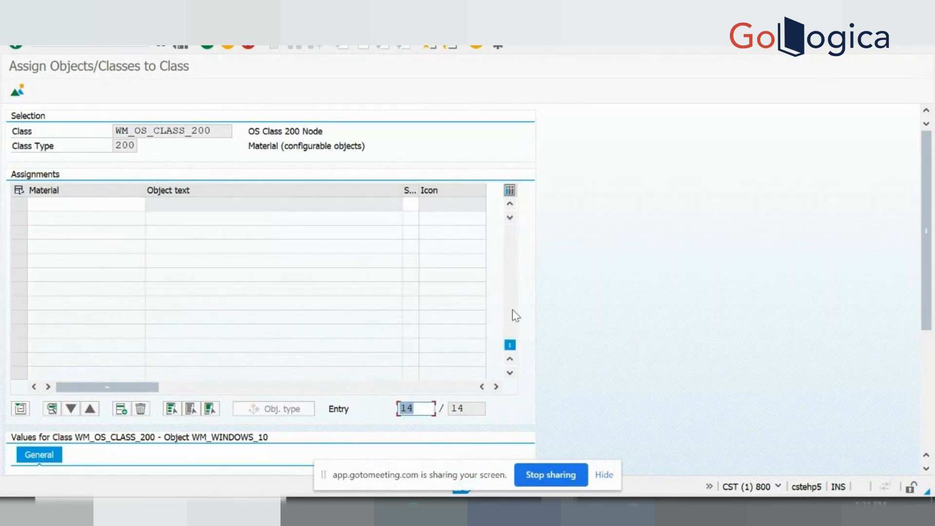
pyautogui.click(513, 308)
pyautogui.click(512, 309)
pyautogui.click(513, 309)
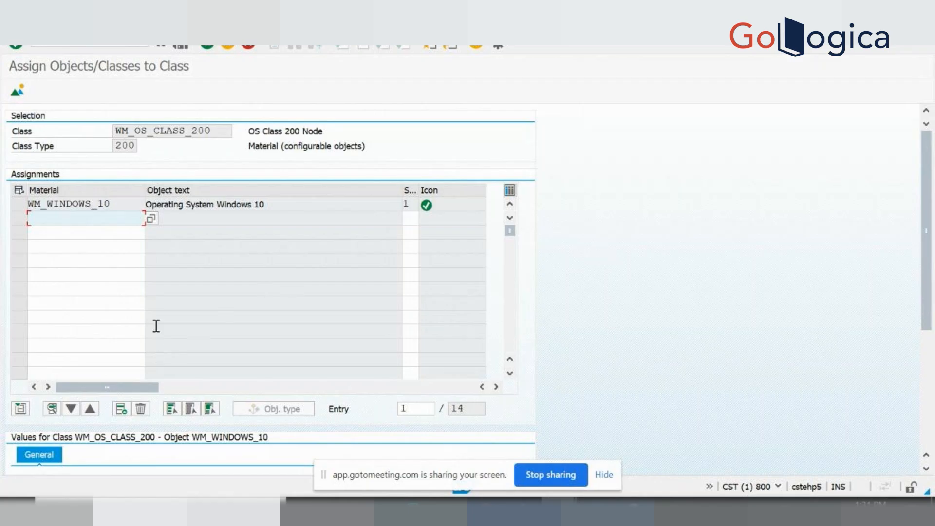
pyautogui.click(927, 441)
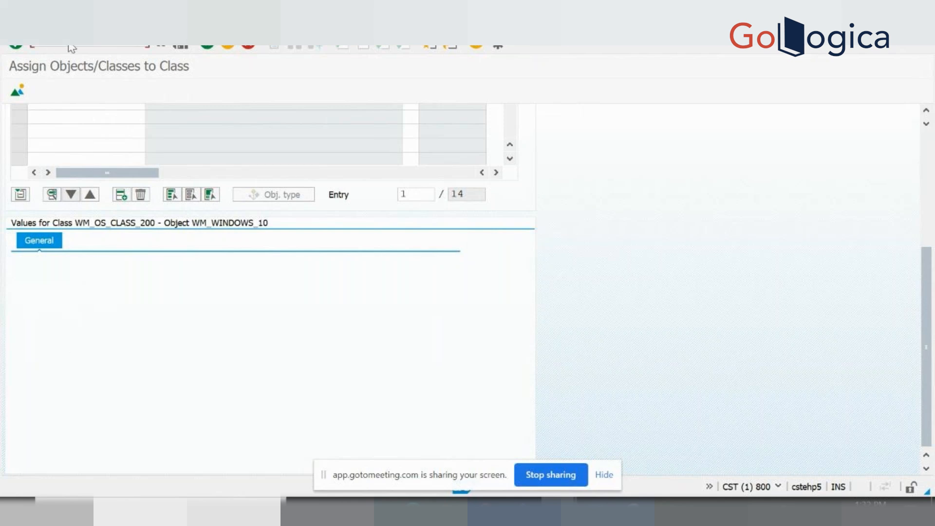
# Open the class WM_OS_CLASS_200 for changing and review its characteristics, texts and additional data.
pyautogui.press('Return')
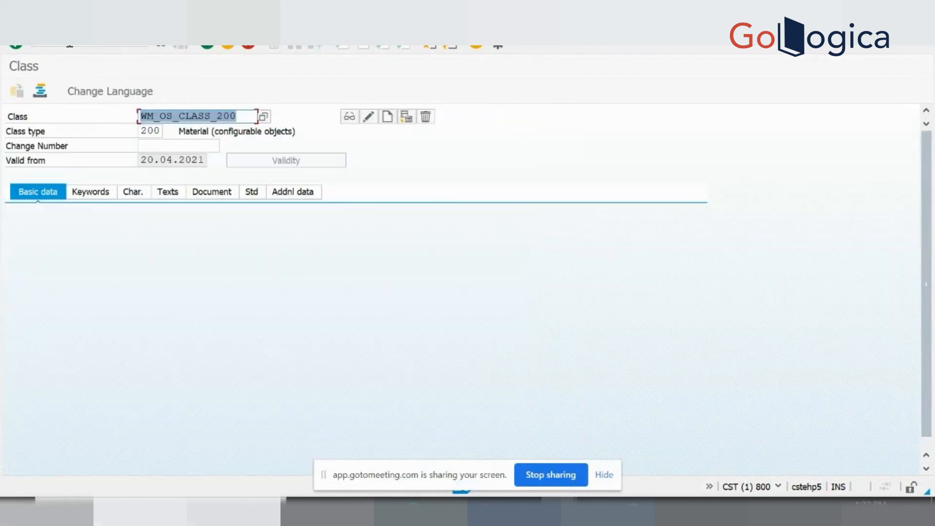
pyautogui.press('Return')
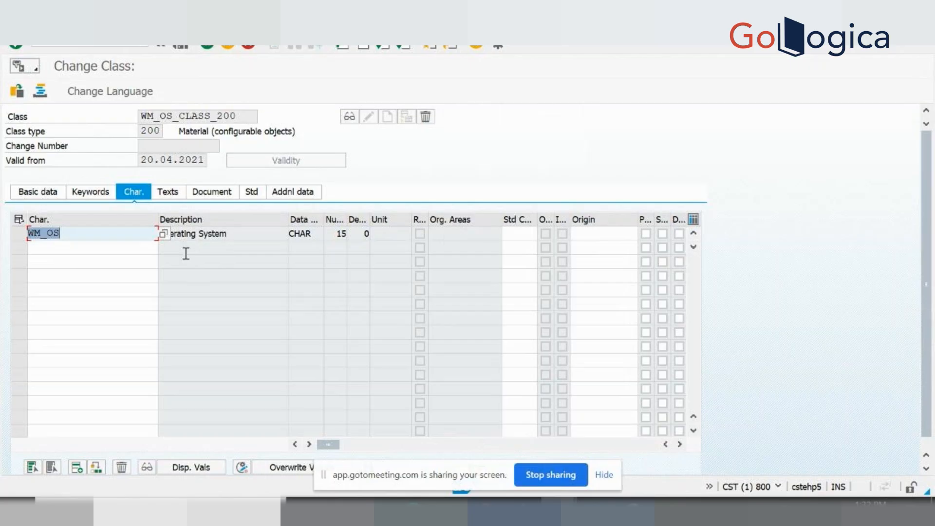
pyautogui.click(191, 235)
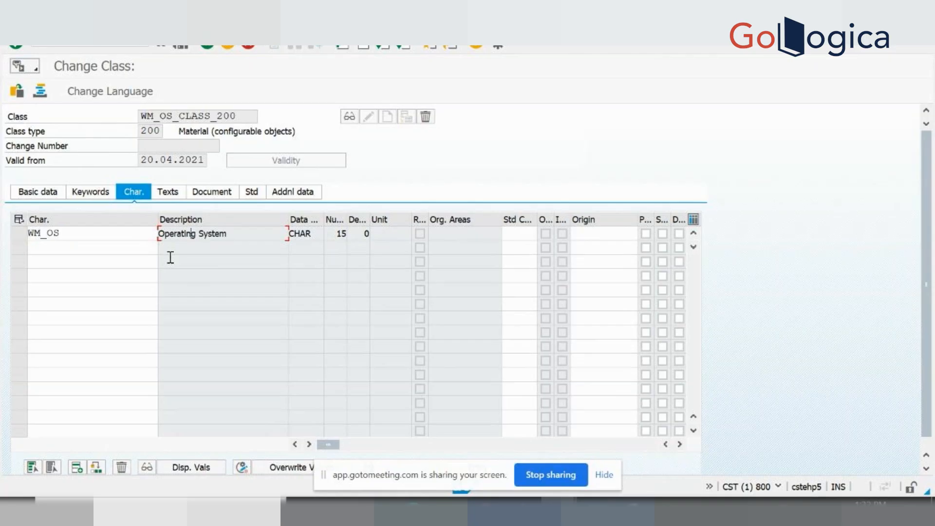
pyautogui.click(166, 193)
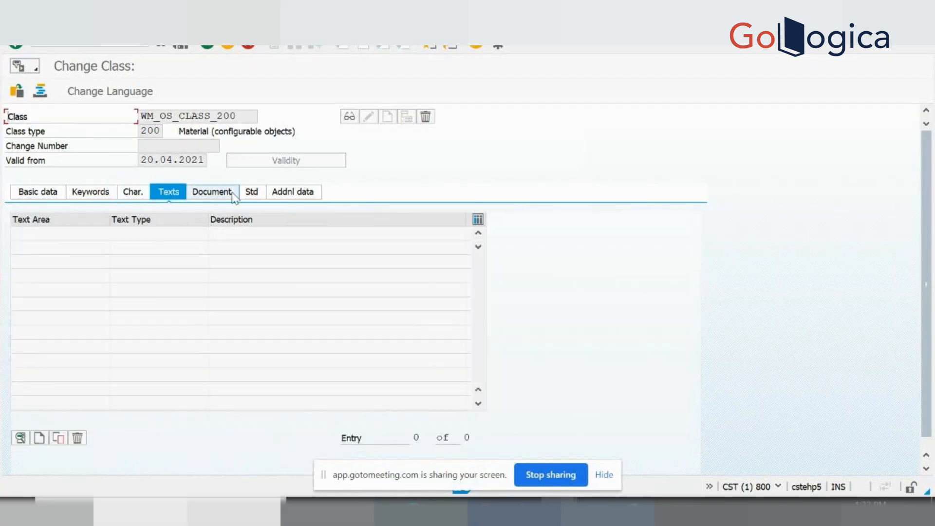
pyautogui.click(287, 197)
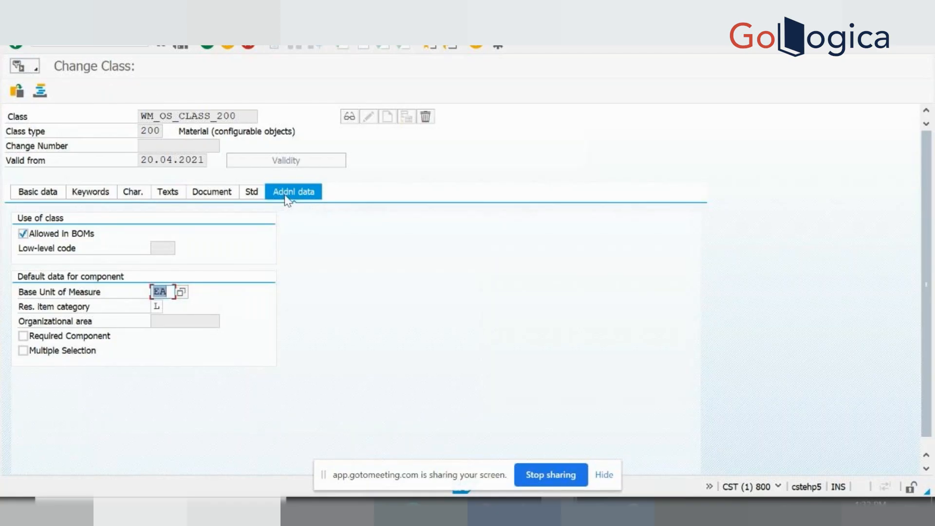
# Clear the base unit of measure, try to clear the resulting item category, and cancel the exit to stay in the class.
pyautogui.press('BackSpace')
pyautogui.click(161, 306)
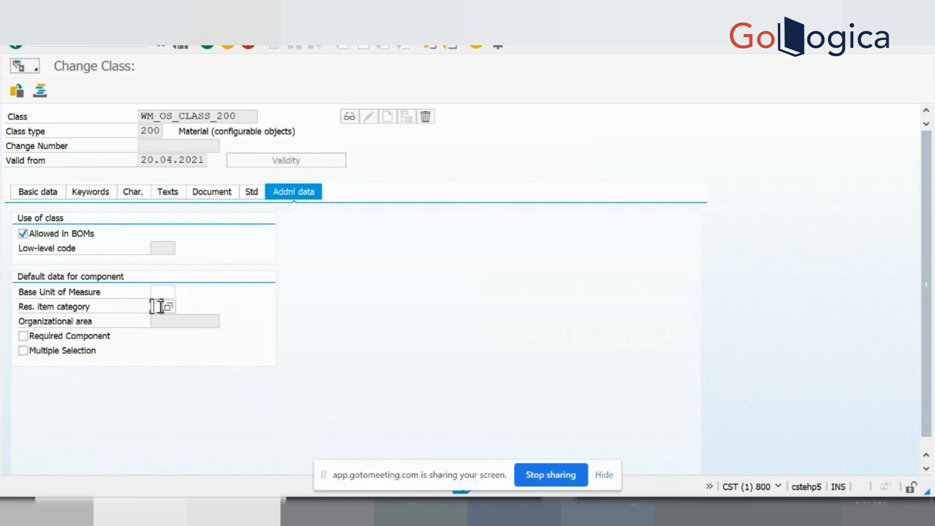
pyautogui.press('Return')
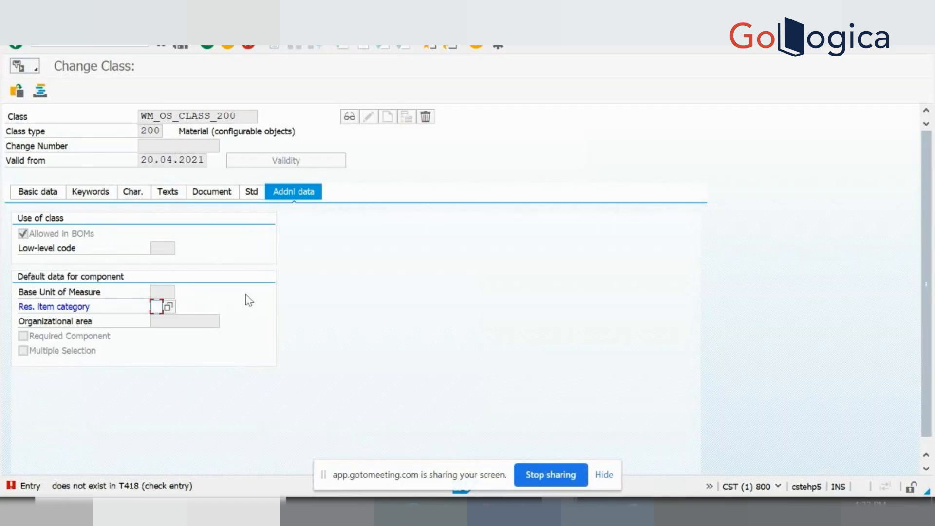
pyautogui.press('BackSpace')
pyautogui.press('Return')
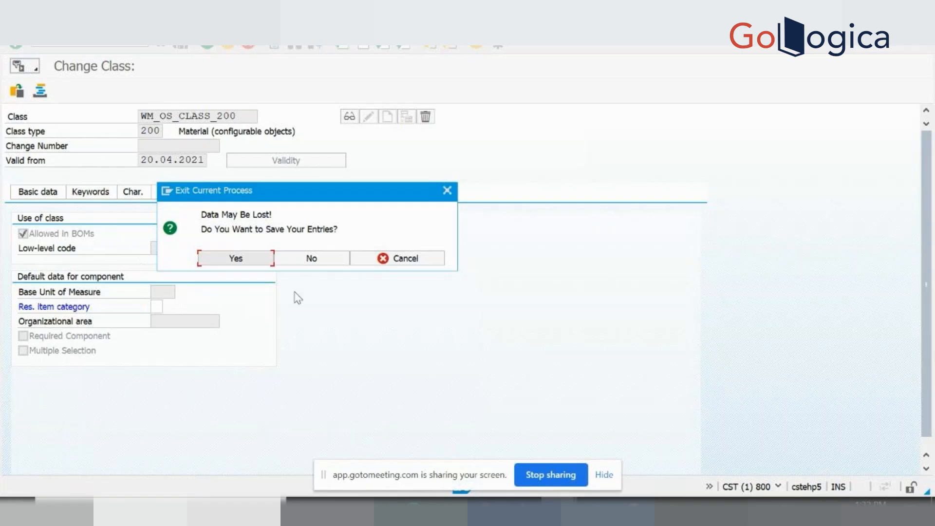
pyautogui.click(403, 258)
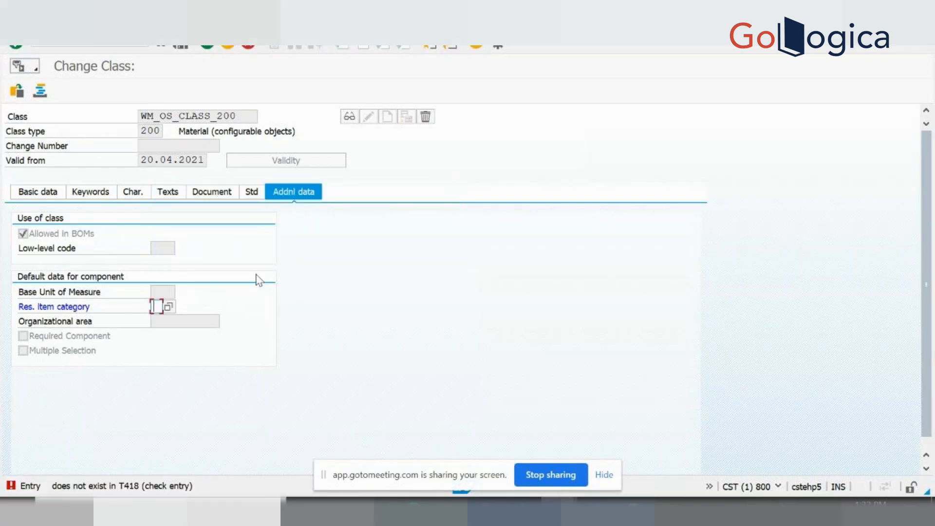
# Set the resulting item category to L and disallow the class's use in BOMs.
pyautogui.write('L')
pyautogui.press('Return')
pyautogui.click(23, 234)
pyautogui.click(23, 233)
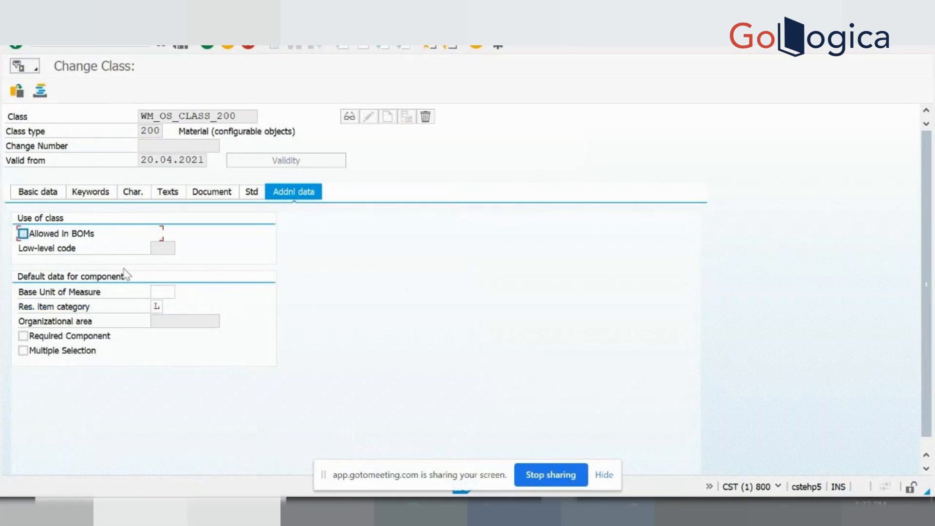
# Try to clear the resulting item category of class WM_OS_CLASS_200.
pyautogui.click(158, 305)
pyautogui.press('Delete')
pyautogui.press('Return')
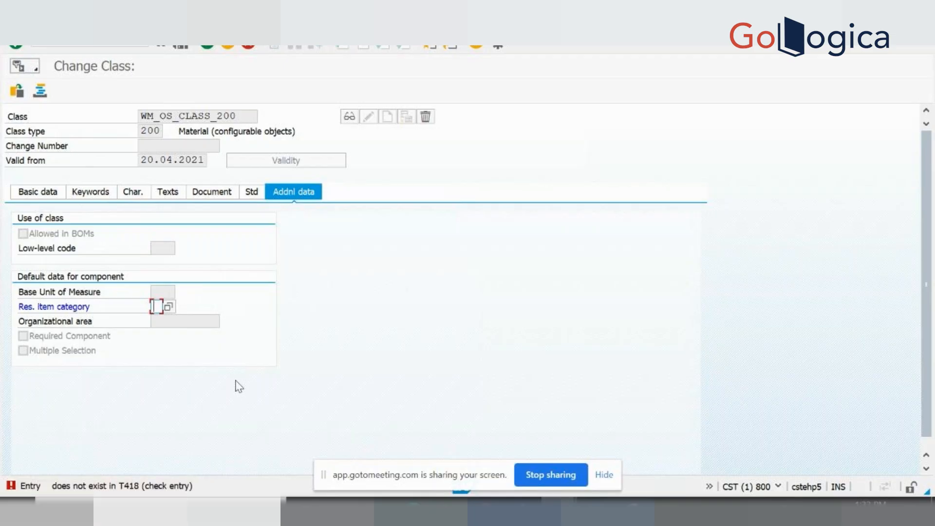
# Leave WM_OS_CLASS_200 without saving the entries and reopen it to check its characteristics and additional data.
pyautogui.press('F3')
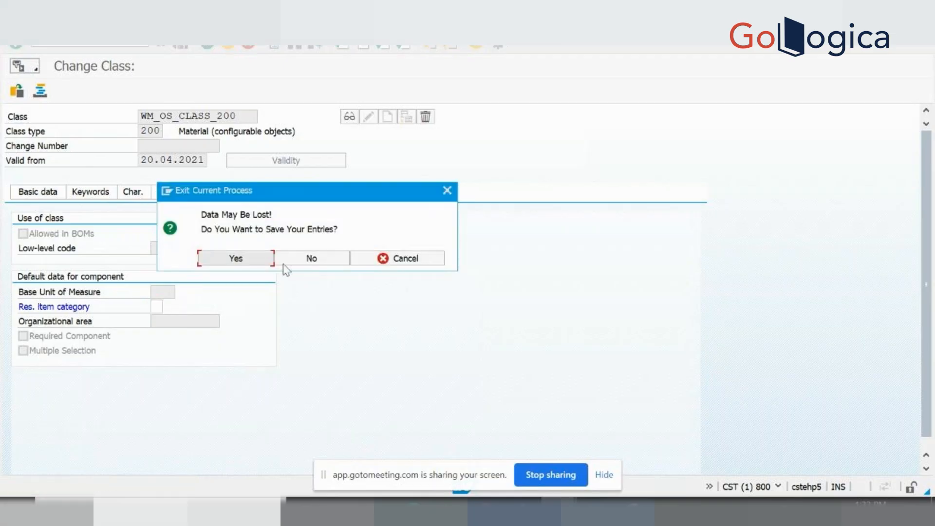
pyautogui.click(301, 258)
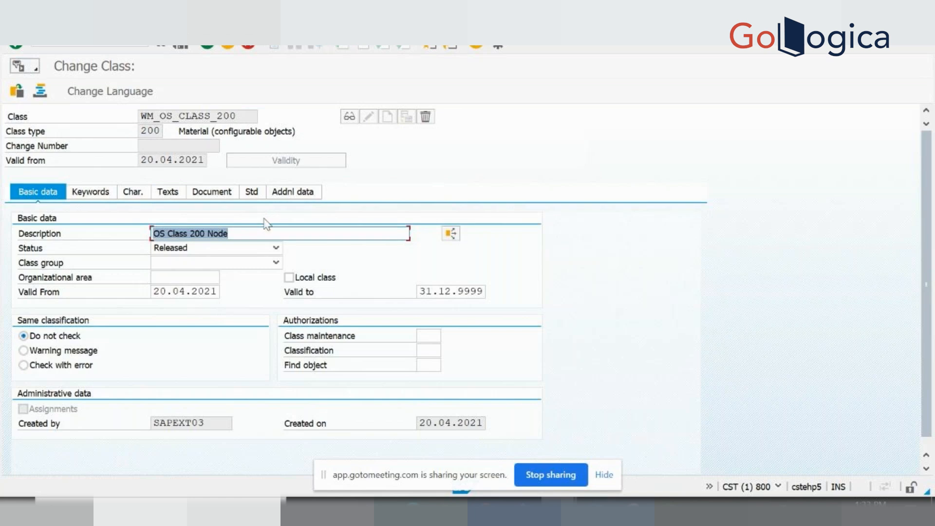
pyautogui.click(135, 197)
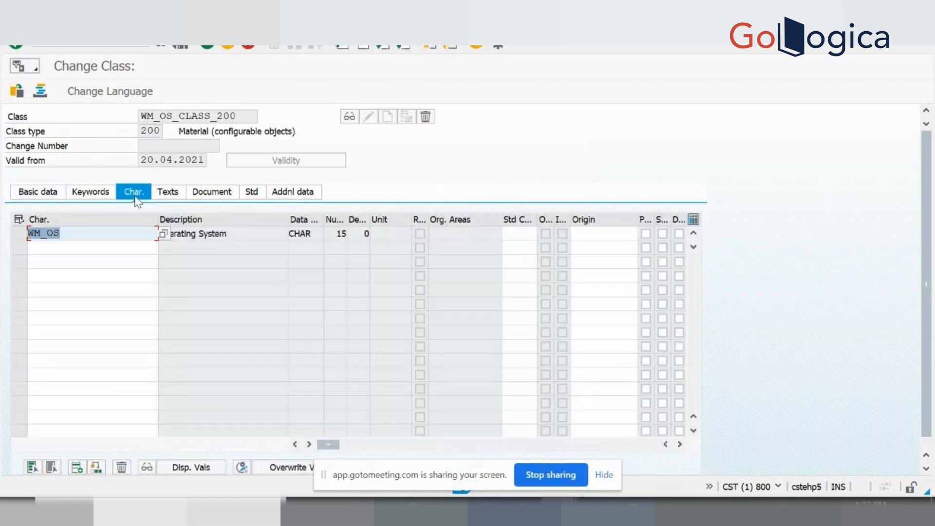
pyautogui.click(288, 193)
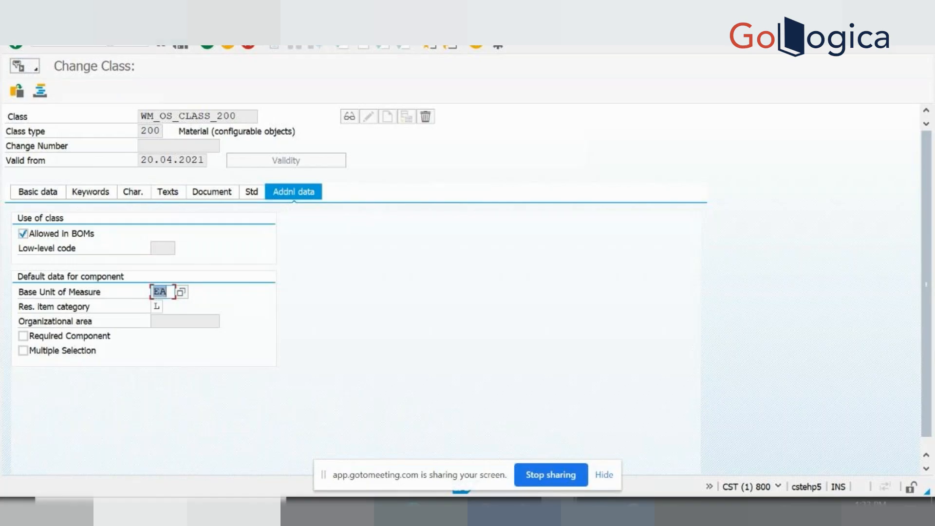
# Open the object assignments of class WM_OS_CLASS_200, type 200, and enter material WM_WINDOWS_10 as a new assignment.
pyautogui.click(110, 44)
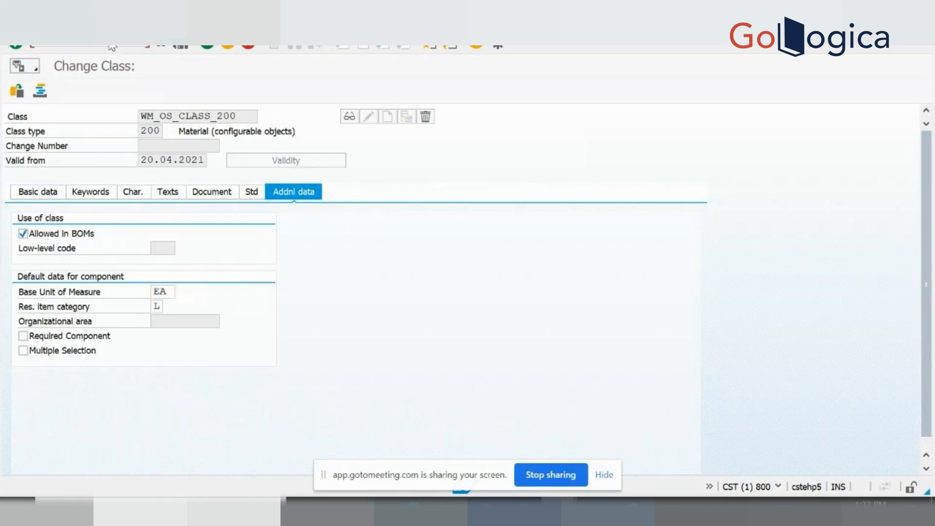
pyautogui.press('Return')
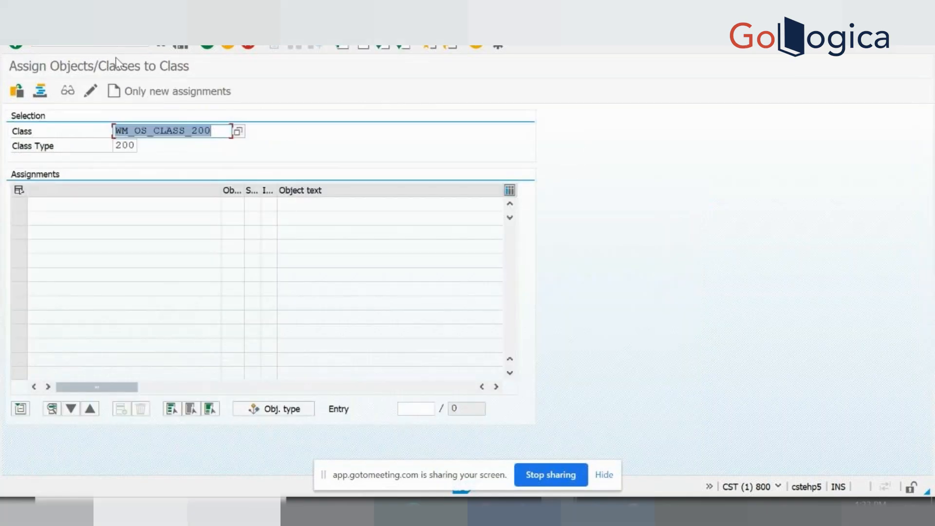
pyautogui.press('Return')
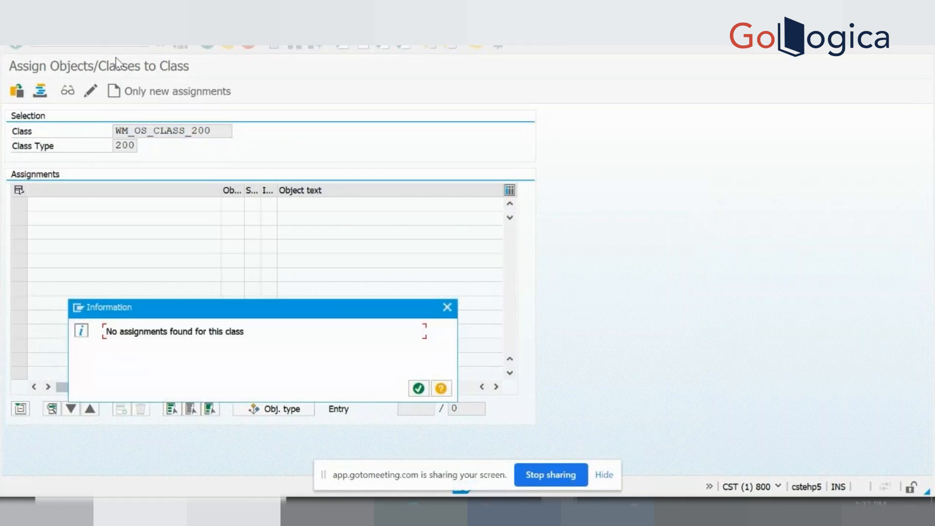
pyautogui.click(419, 388)
pyautogui.click(180, 91)
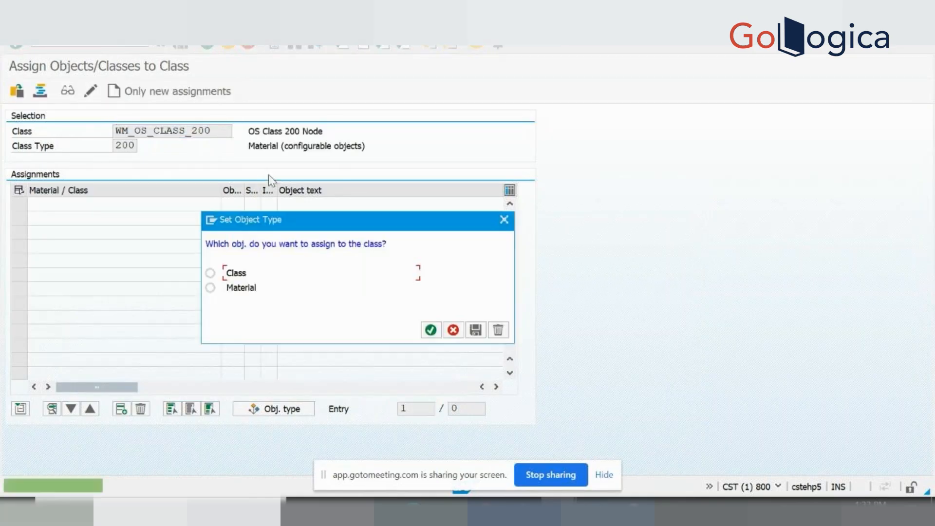
pyautogui.doubleClick(224, 287)
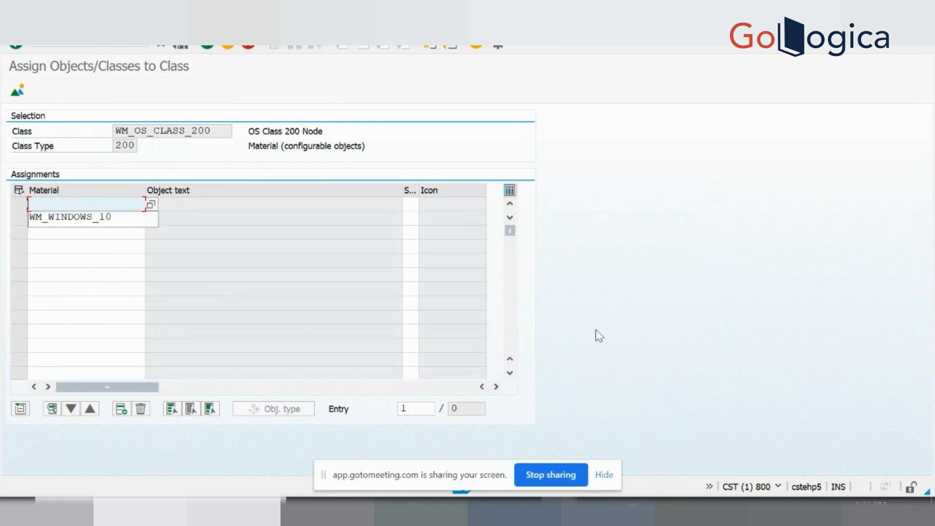
pyautogui.click(71, 215)
pyautogui.press('Return')
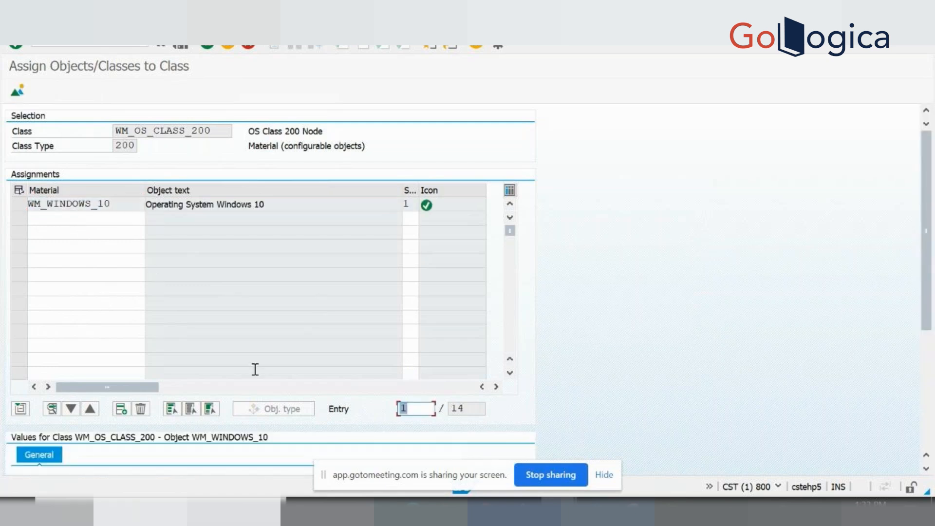
# Examine the characteristic values area of the WM_WINDOWS_10 assignment.
pyautogui.click(19, 409)
pyautogui.click(20, 277)
pyautogui.click(932, 421)
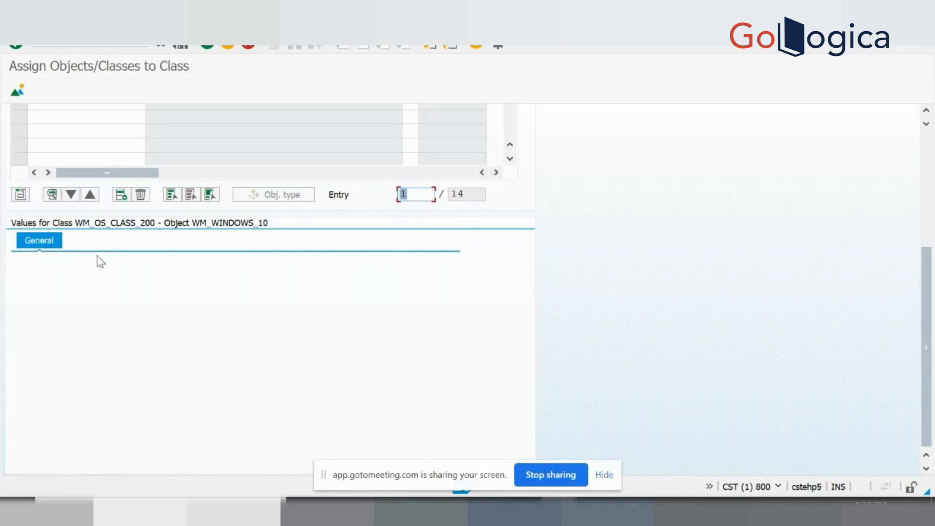
# Open class WM_OS_CLASS_200 for changing and display the details of its characteristic WM_OS.
pyautogui.click(48, 46)
pyautogui.press('Return')
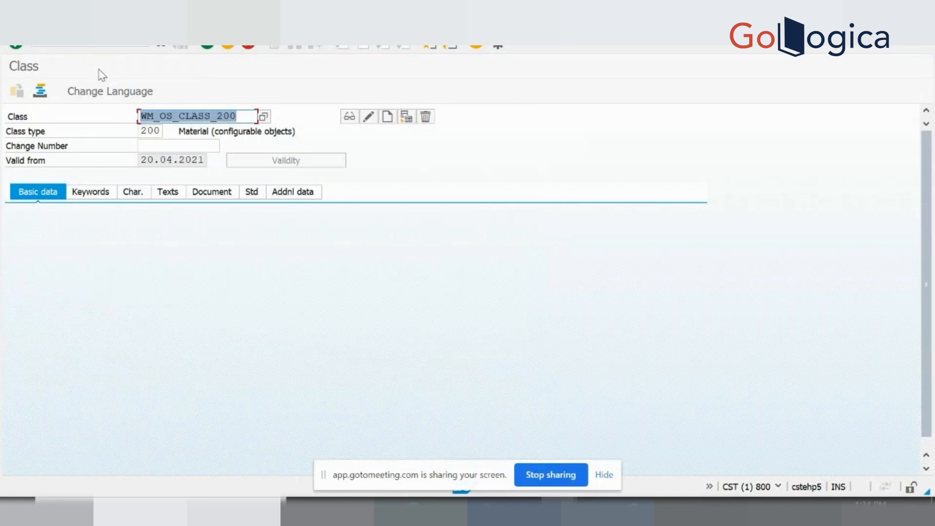
pyautogui.press('Return')
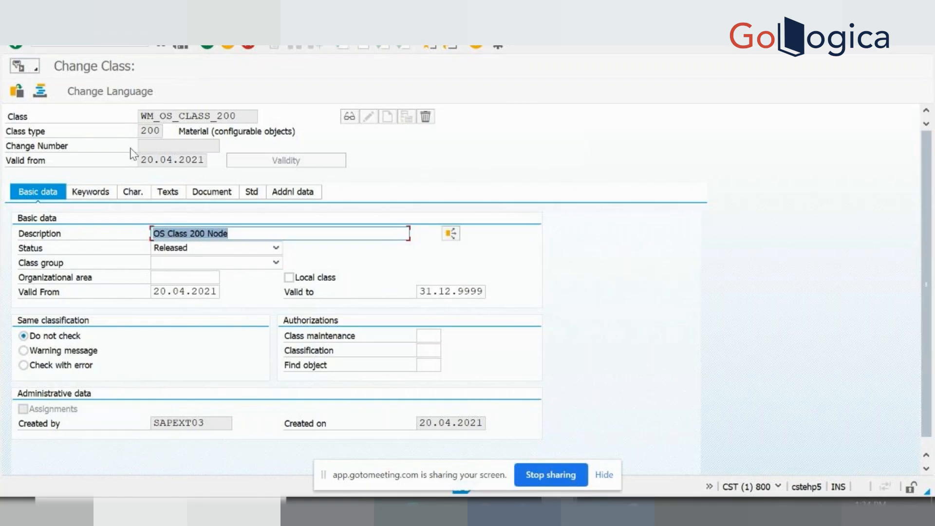
pyautogui.click(136, 195)
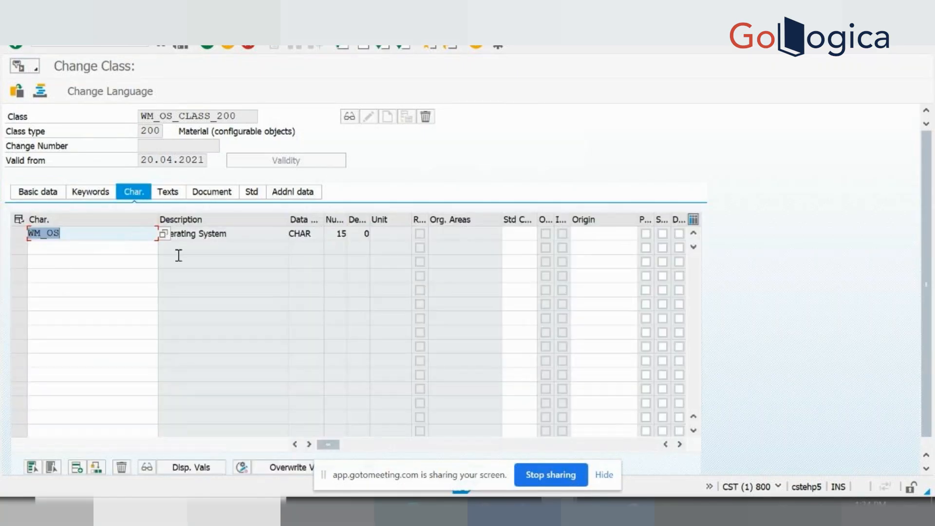
pyautogui.click(208, 237)
pyautogui.doubleClick(208, 237)
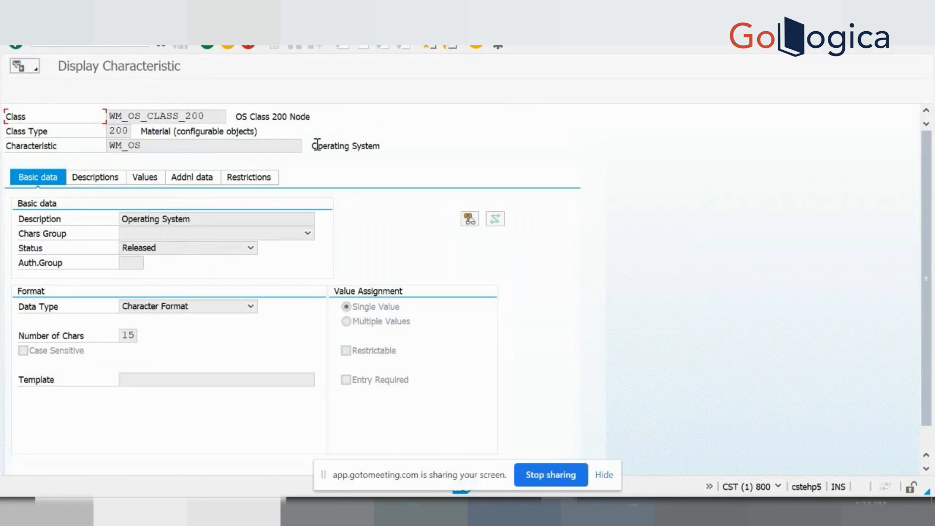
# Review the additional data, restrictions, allowed values and basic data of characteristic WM_OS.
pyautogui.click(200, 180)
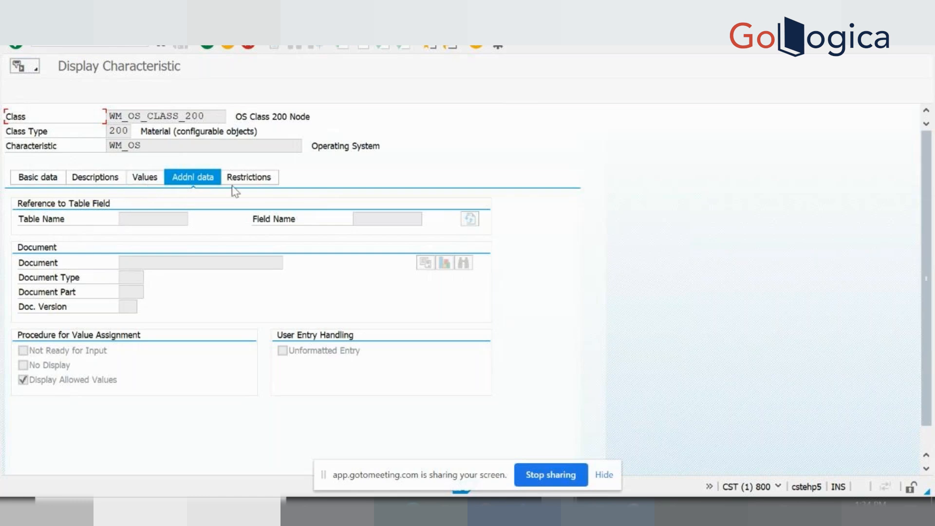
pyautogui.click(245, 179)
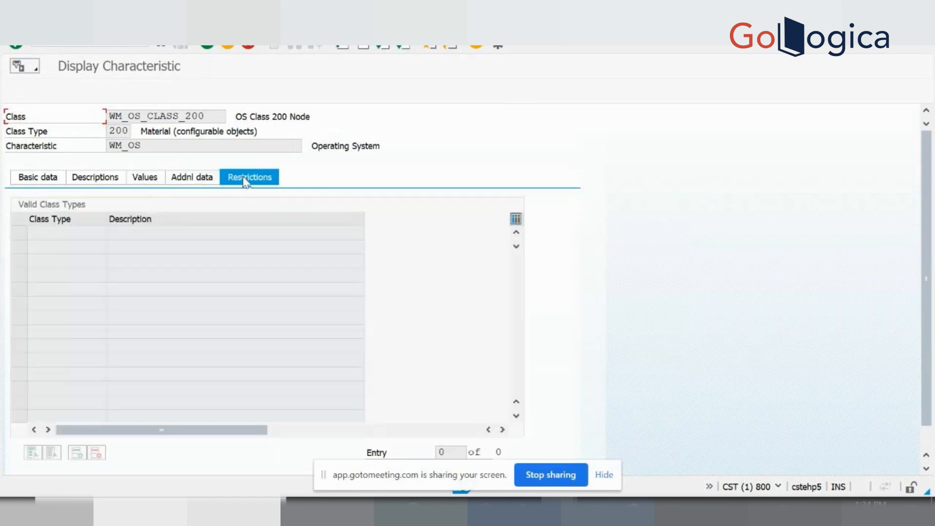
pyautogui.click(198, 178)
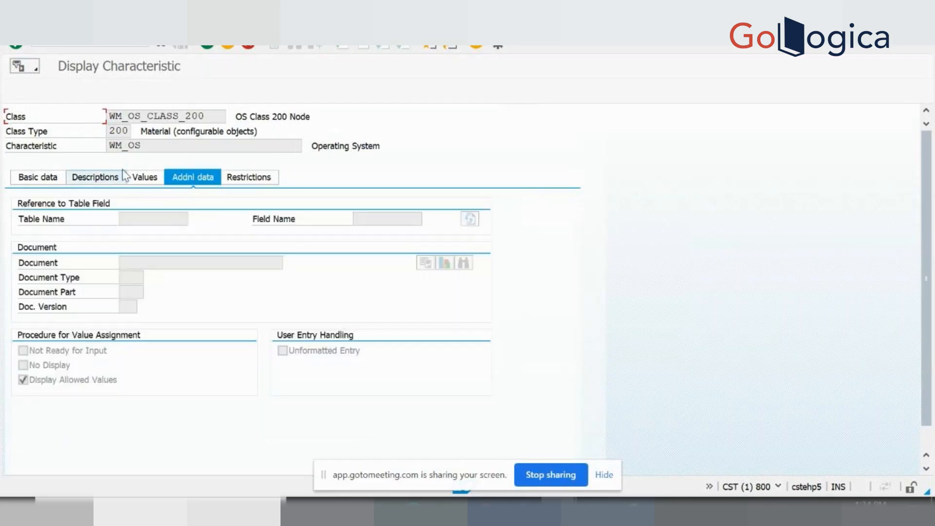
pyautogui.click(155, 179)
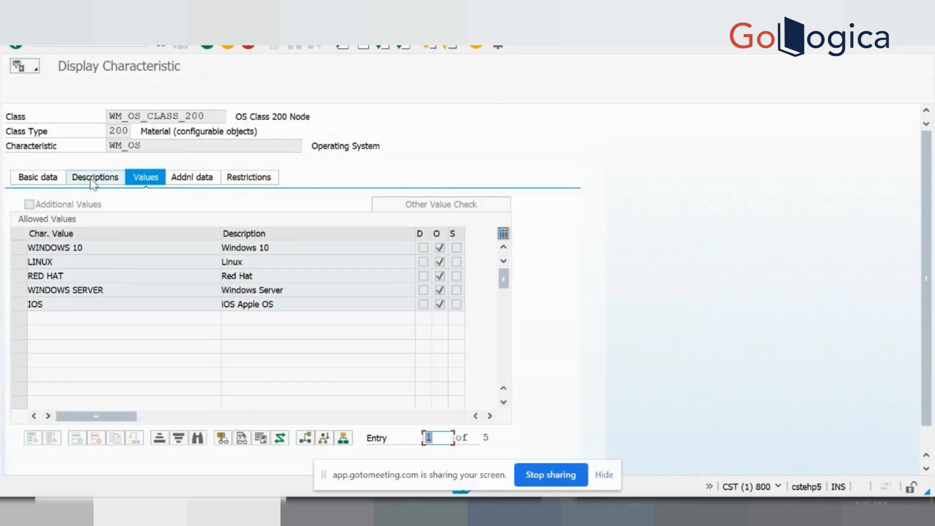
pyautogui.click(148, 146)
pyautogui.click(96, 44)
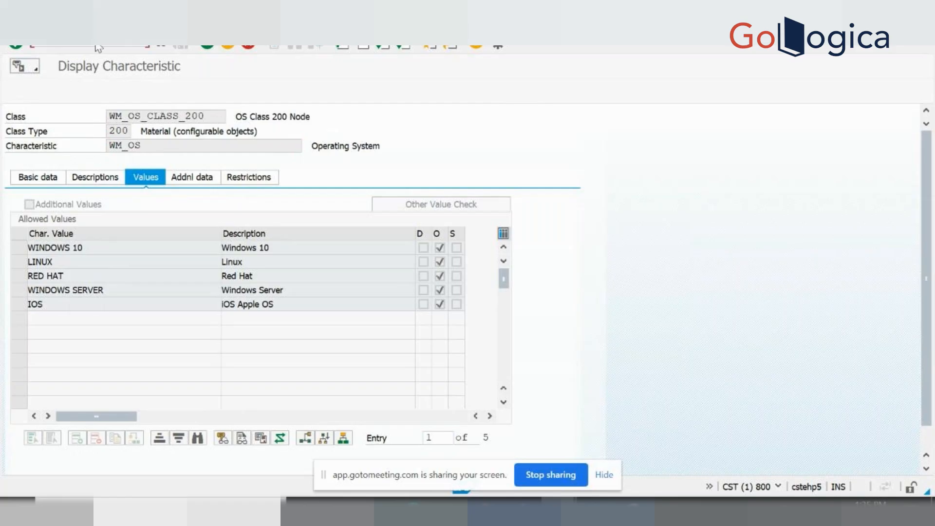
pyautogui.press('Return')
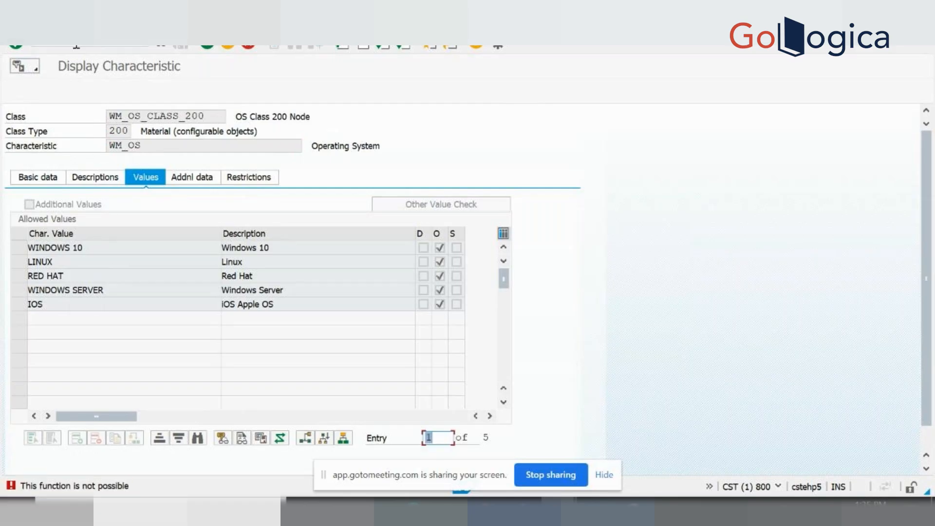
pyautogui.click(28, 177)
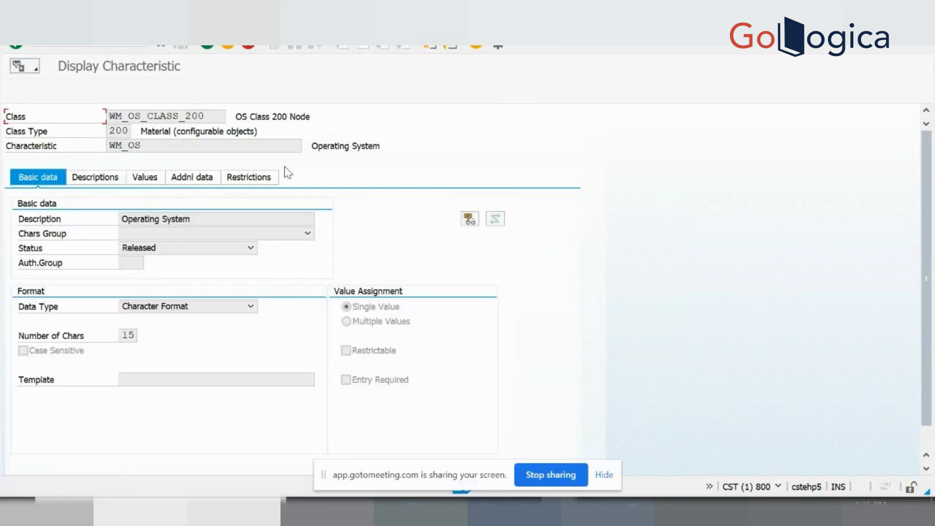
# Copy the characteristic name WM_OS and open that characteristic for changing in characteristic management.
pyautogui.click(155, 145)
pyautogui.doubleClick(132, 145)
pyautogui.hotkey('ctrl', 'c')
pyautogui.click(63, 48)
pyautogui.press('Return')
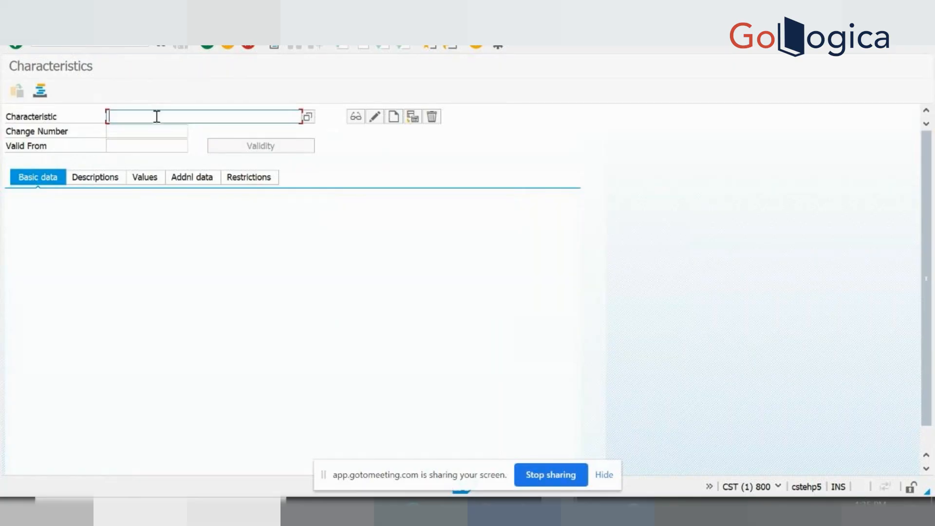
pyautogui.hotkey('ctrl', 'v')
pyautogui.press('Return')
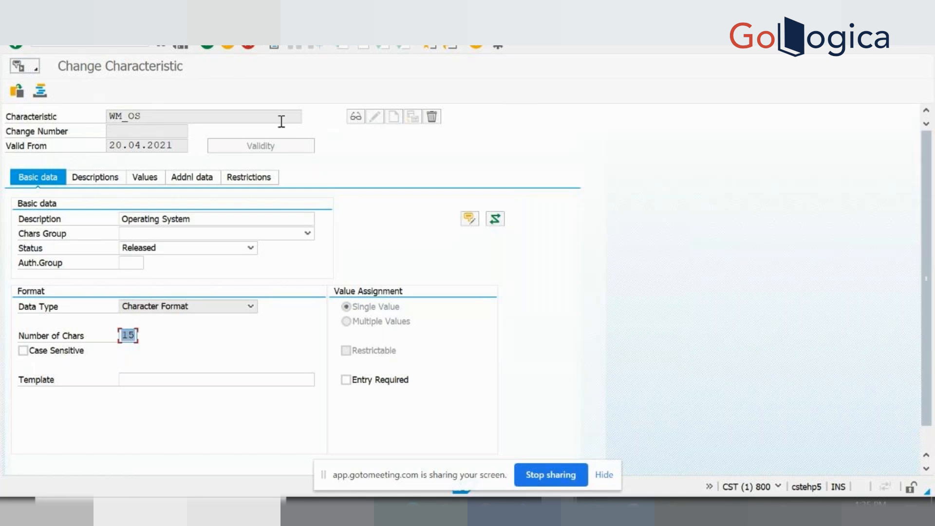
# Check the dependencies of WM_OS and examine the source code of the precondition WM_LAPTOP_OS_PC on its value WINDOWS 10.
pyautogui.click(496, 221)
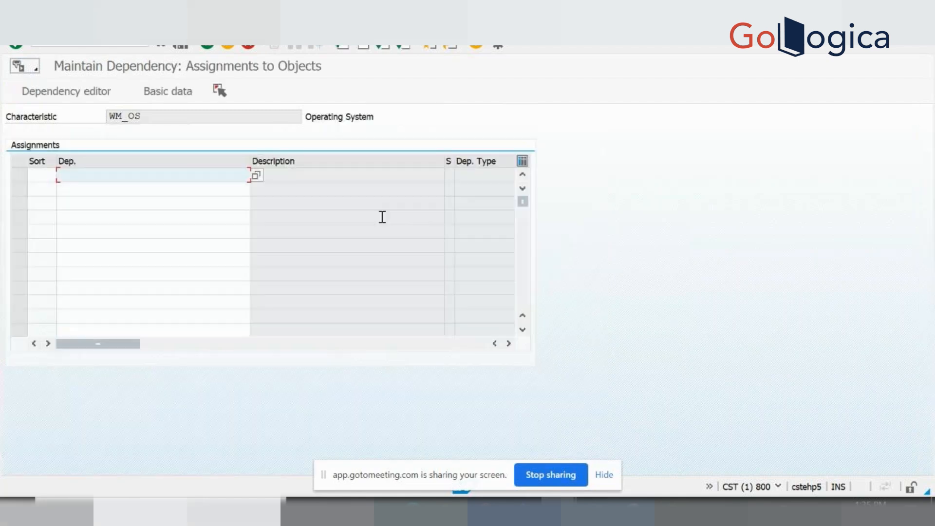
pyautogui.click(207, 46)
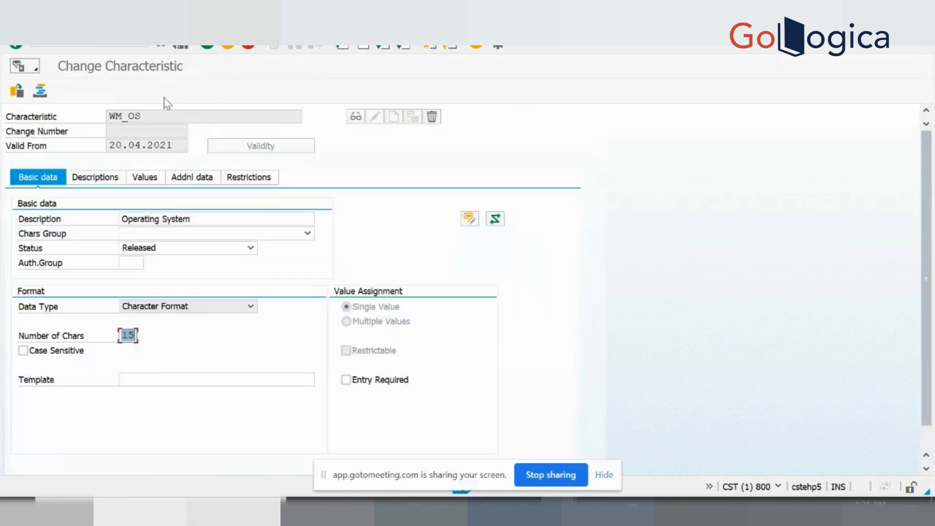
pyautogui.click(145, 177)
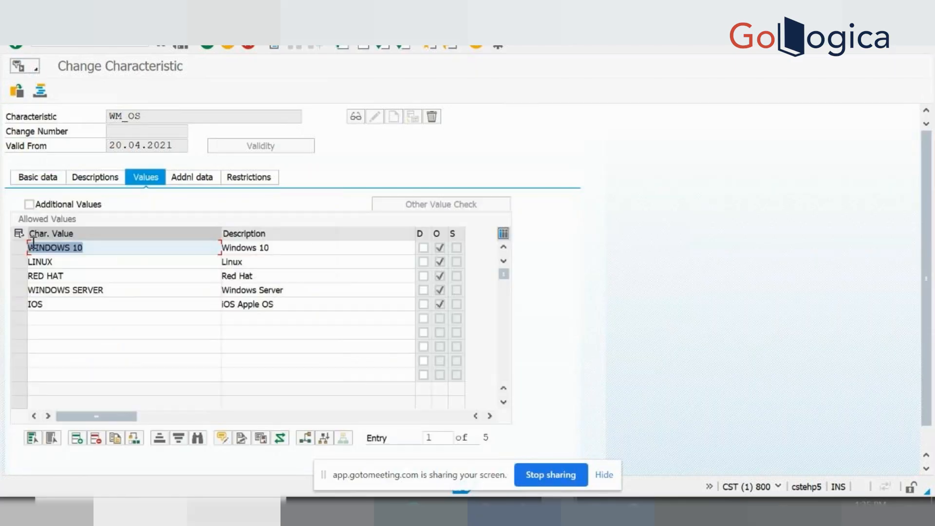
pyautogui.click(60, 249)
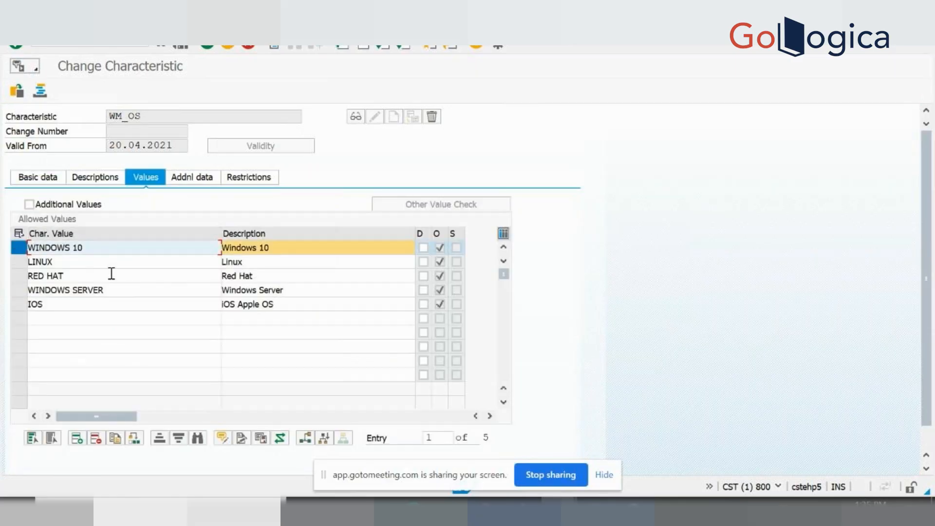
pyautogui.click(280, 438)
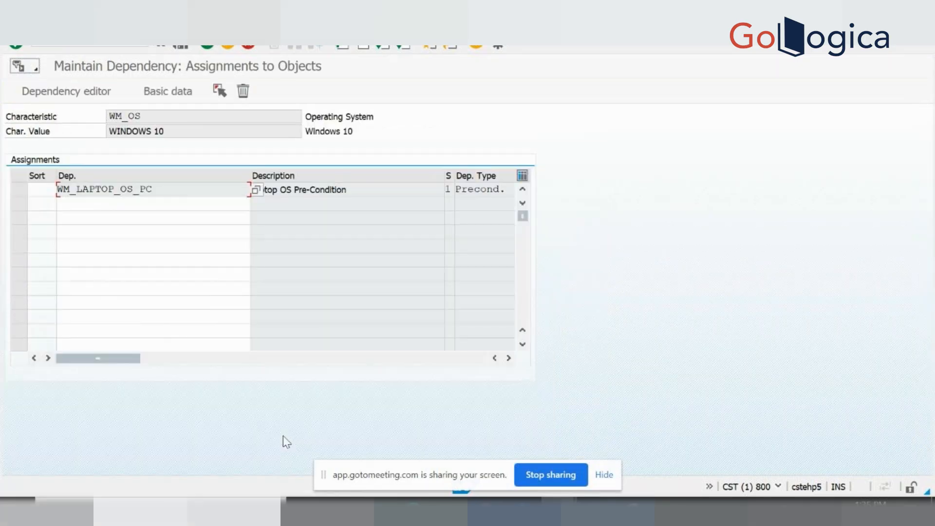
pyautogui.doubleClick(155, 190)
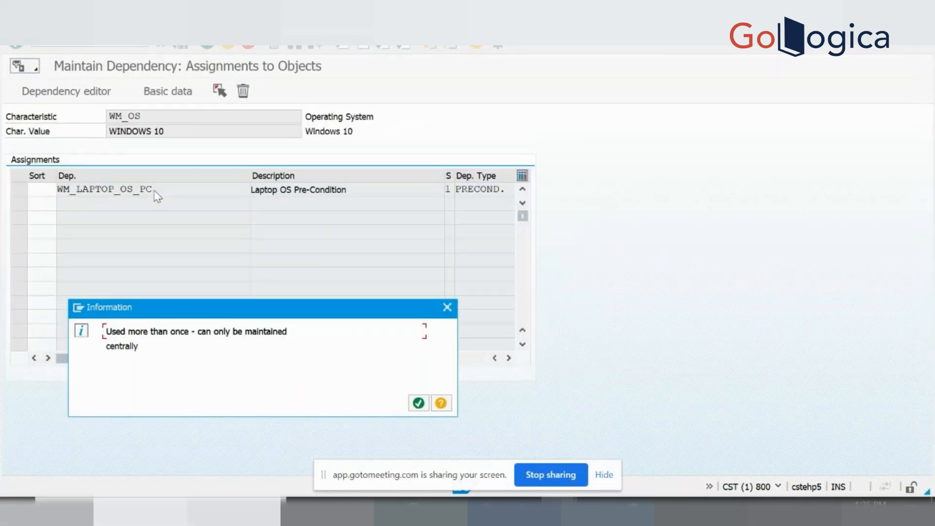
pyautogui.click(426, 404)
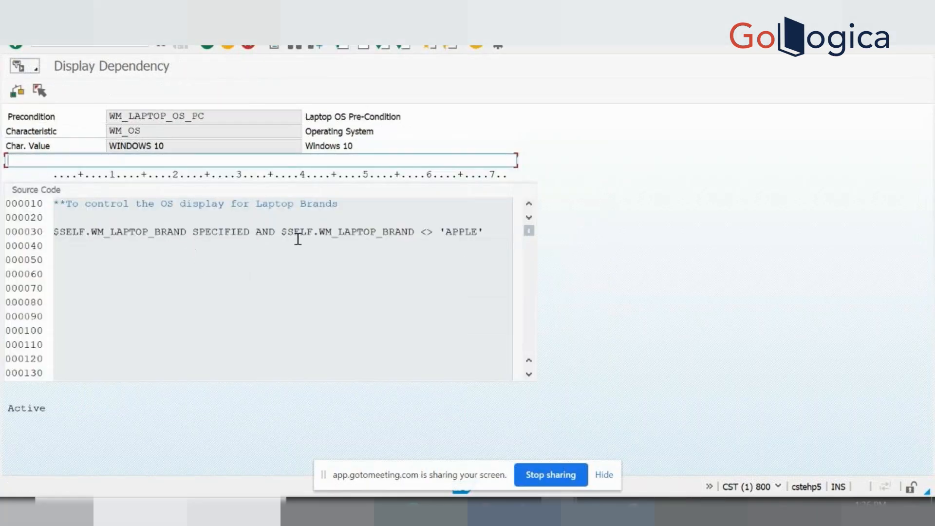
pyautogui.click(431, 232)
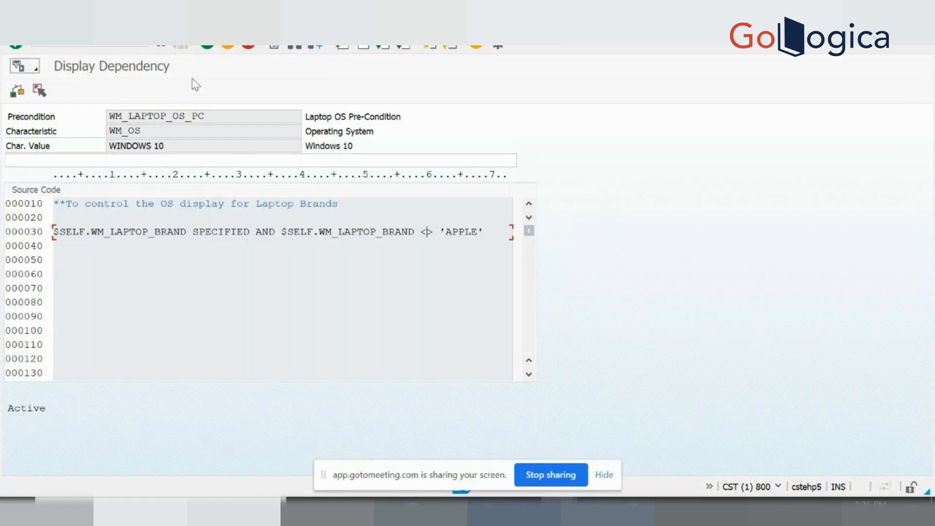
# Remove the precondition WM_LAPTOP_OS_PC from the value WINDOWS 10 of characteristic WM_OS.
pyautogui.click(207, 46)
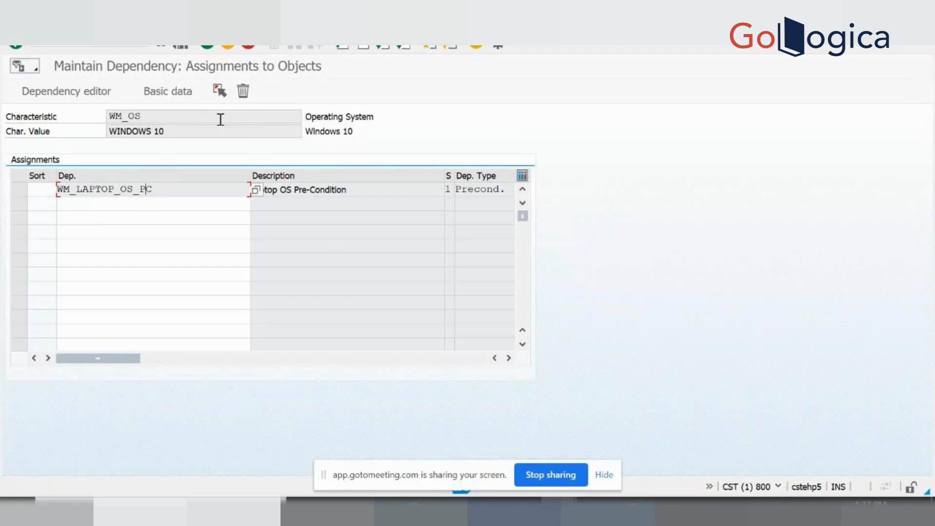
pyautogui.click(246, 91)
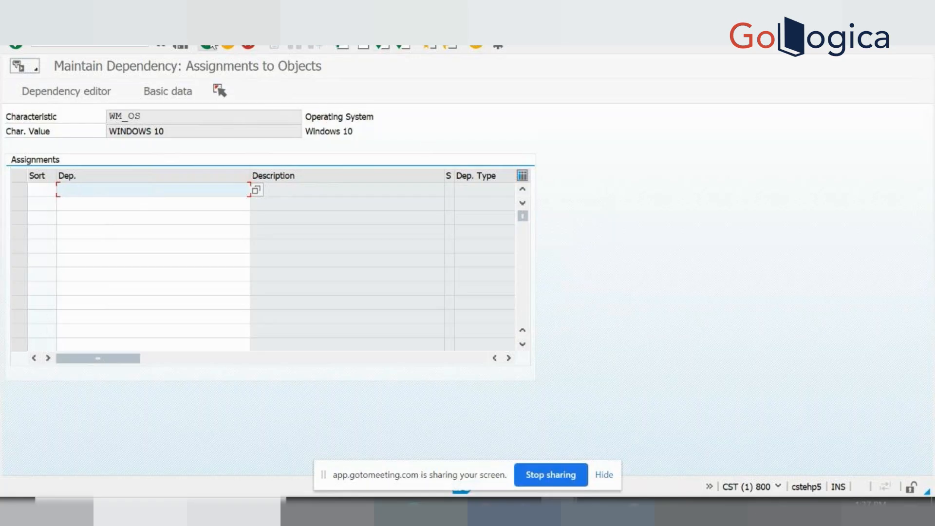
# Remove the precondition WM_LAPTOP_OS_PC from the value LINUX of characteristic WM_OS.
pyautogui.press('F3')
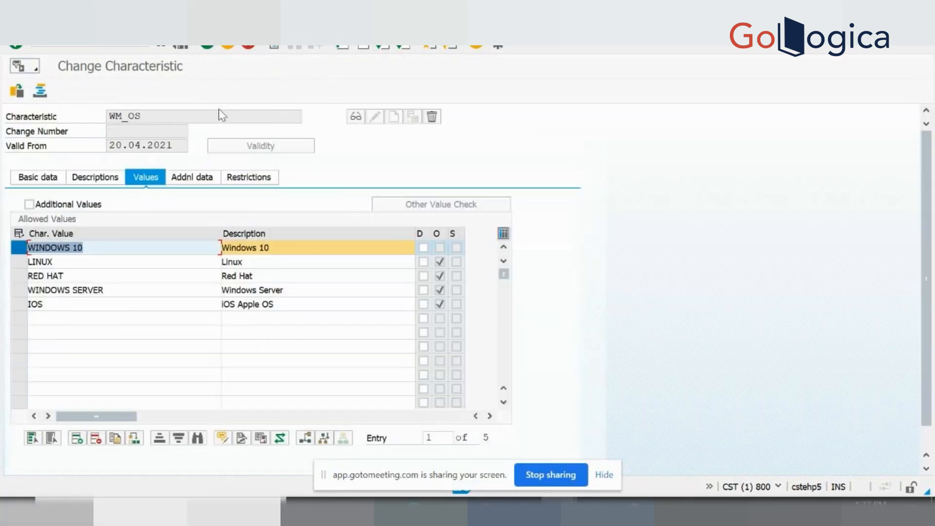
pyautogui.click(15, 262)
pyautogui.click(16, 248)
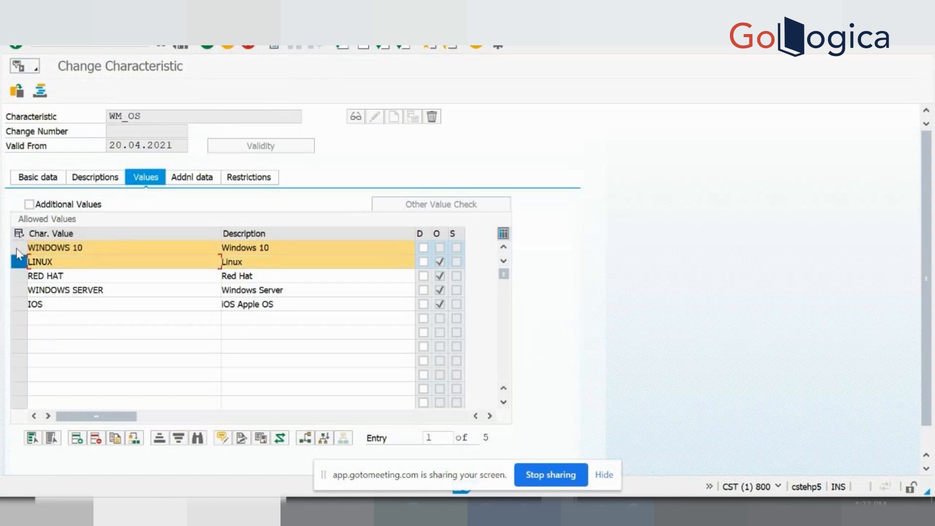
pyautogui.click(281, 440)
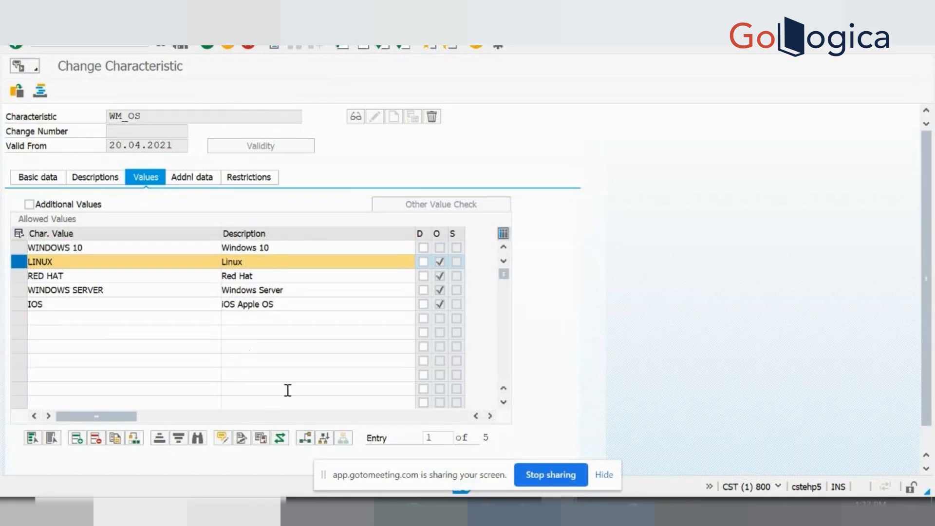
pyautogui.click(280, 438)
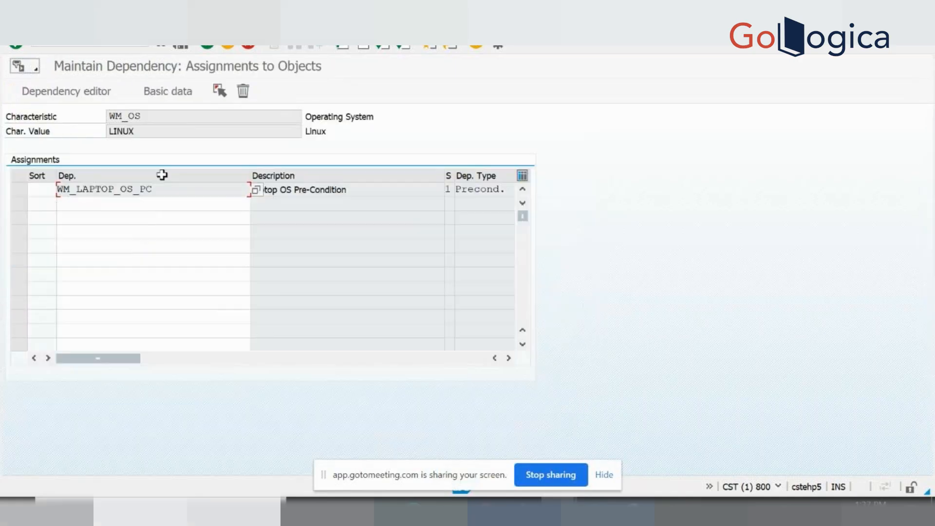
pyautogui.click(243, 91)
pyautogui.click(207, 45)
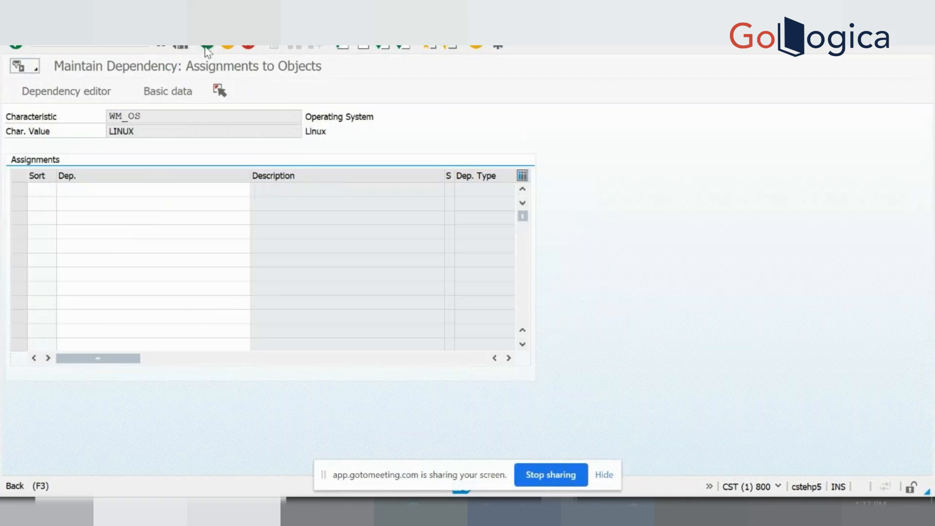
# Remove the precondition WM_LAPTOP_OS_PC from the value RED HAT of characteristic WM_OS.
pyautogui.click(20, 276)
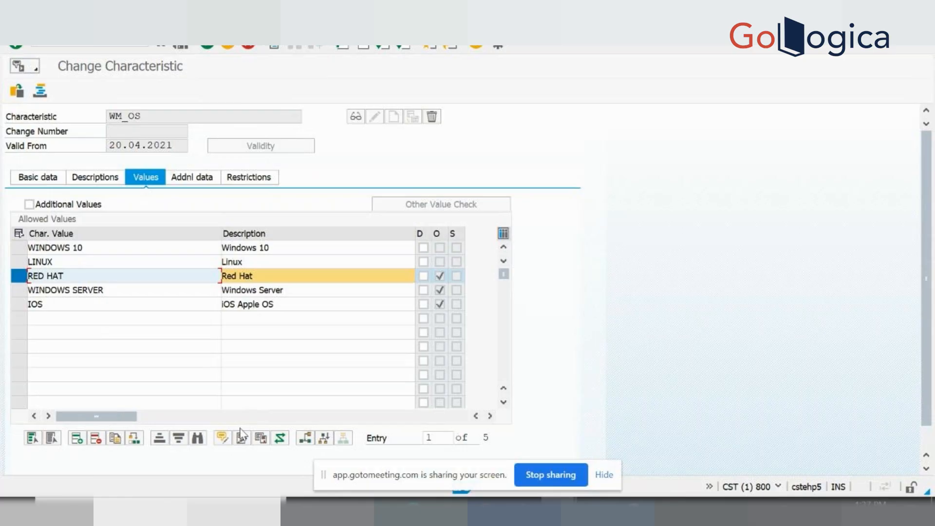
pyautogui.click(279, 438)
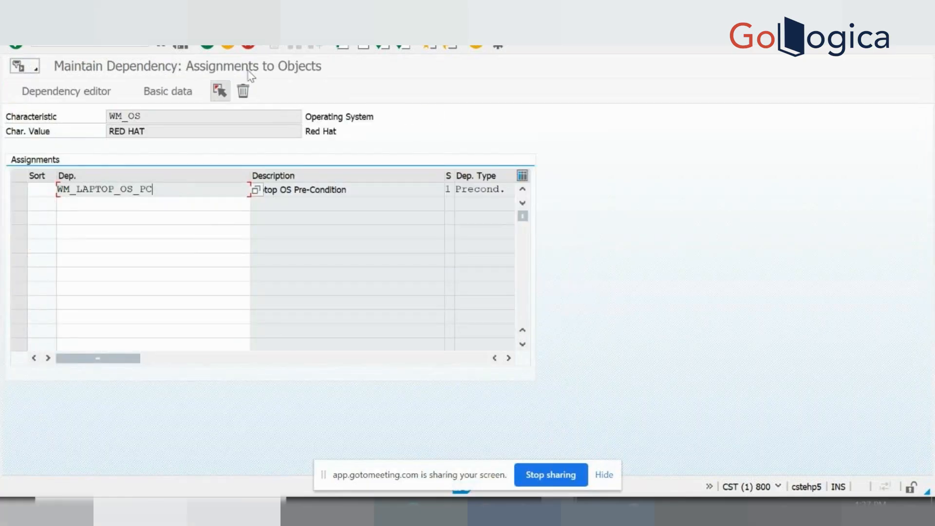
pyautogui.click(243, 92)
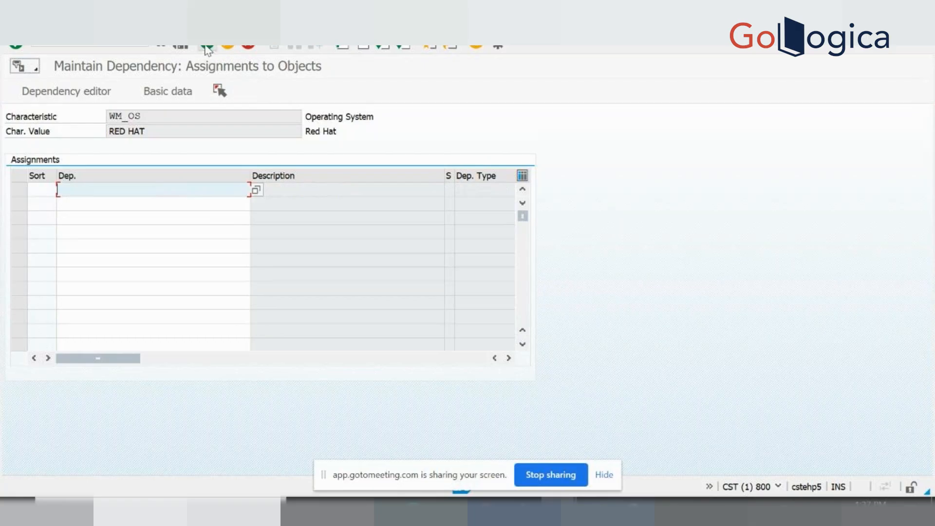
pyautogui.click(207, 46)
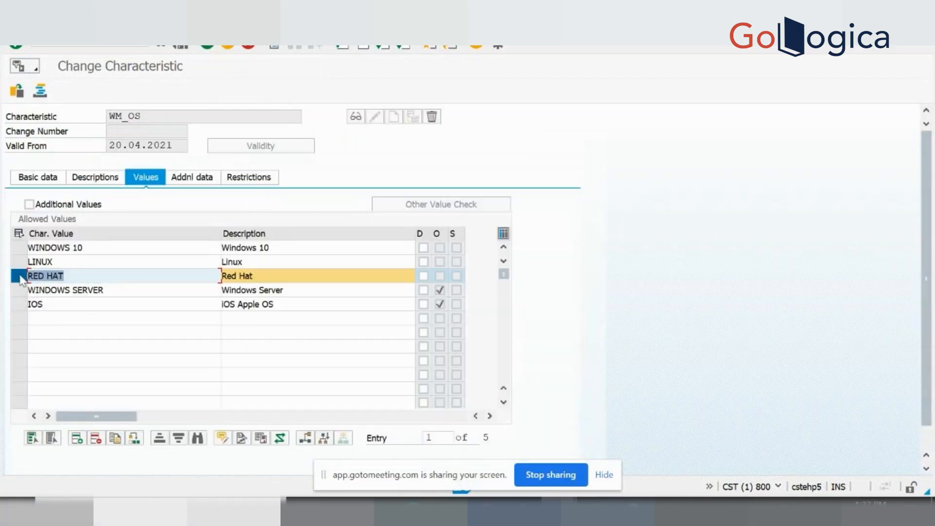
# Remove the precondition WM_LAPTOP_OS_PC from the value WINDOWS SERVER of characteristic WM_OS.
pyautogui.click(21, 278)
pyautogui.click(23, 289)
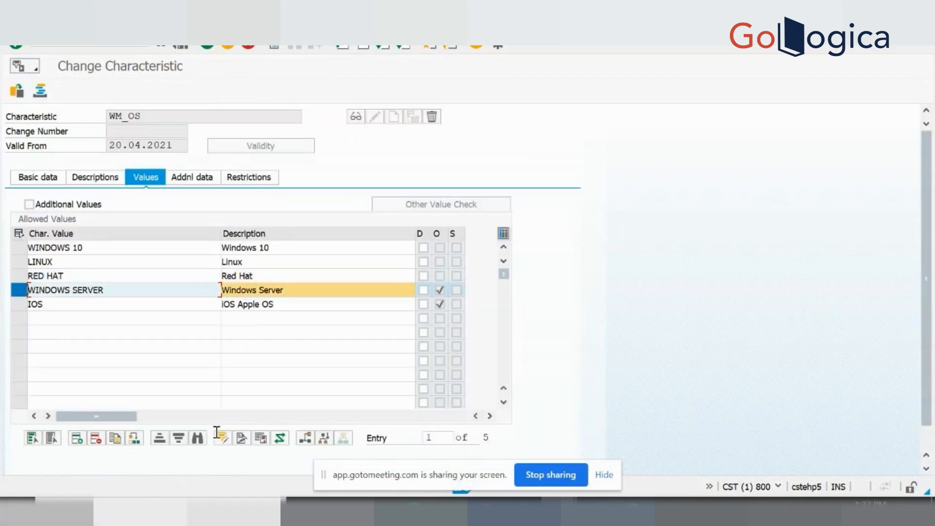
pyautogui.click(280, 438)
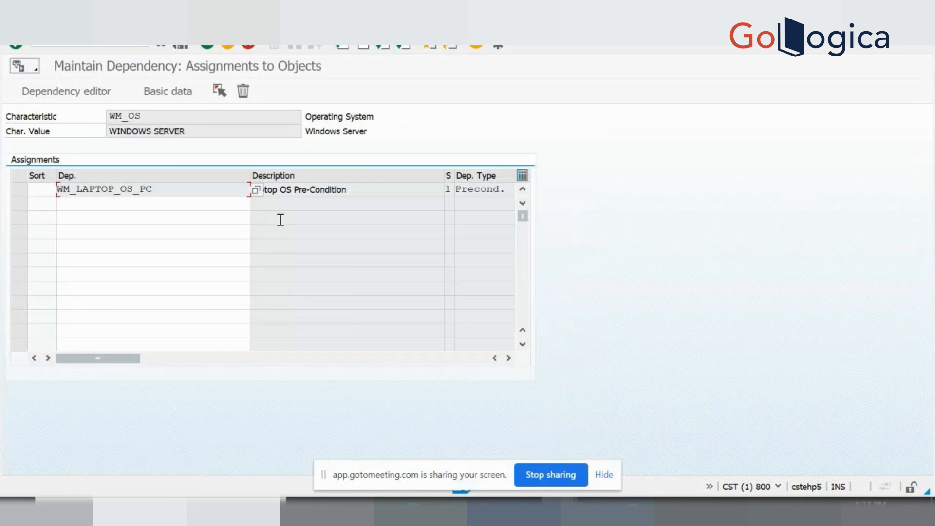
pyautogui.click(163, 190)
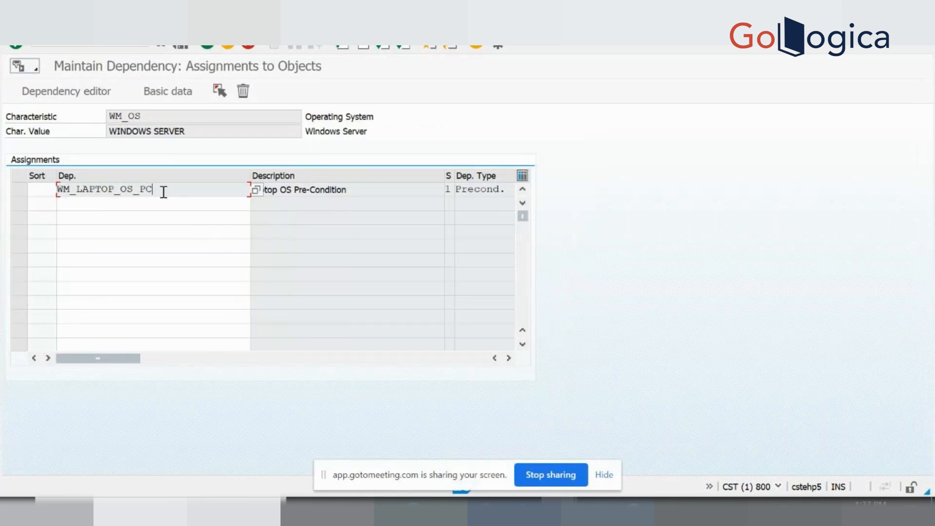
pyautogui.click(243, 94)
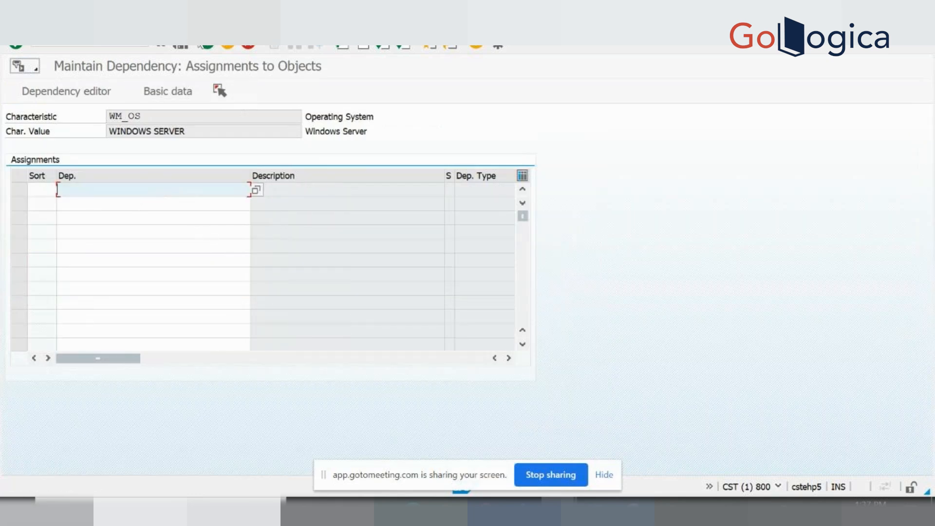
pyautogui.click(207, 45)
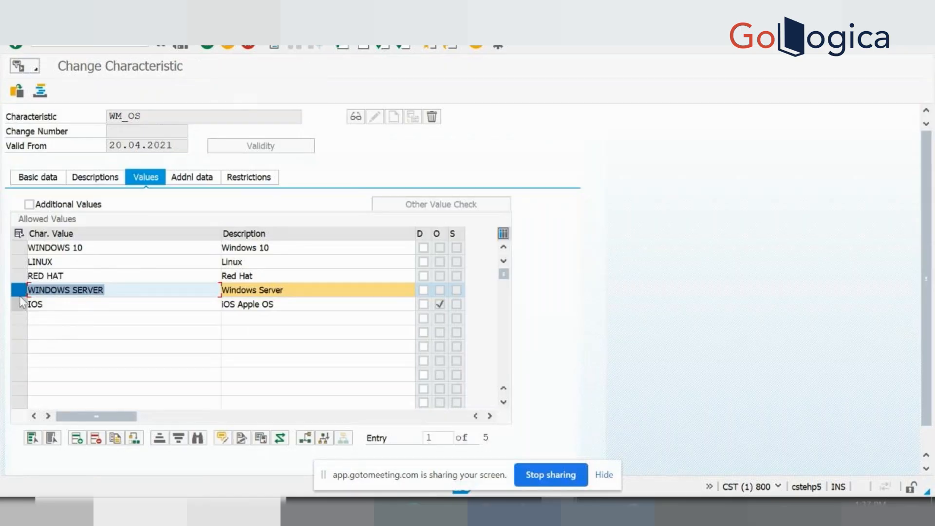
# Remove the precondition WM_LAPTOP_OS_PC_APPLE from the value IOS and save the characteristic WM_OS.
pyautogui.keyDown('ctrl'); pyautogui.click(20, 304); pyautogui.keyUp('ctrl')
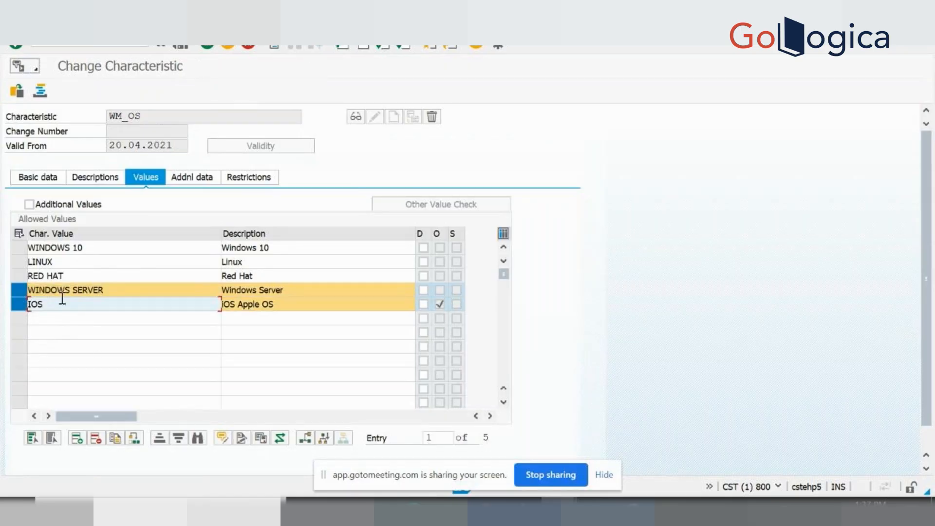
pyautogui.keyDown('ctrl'); pyautogui.click(19, 290); pyautogui.keyUp('ctrl')
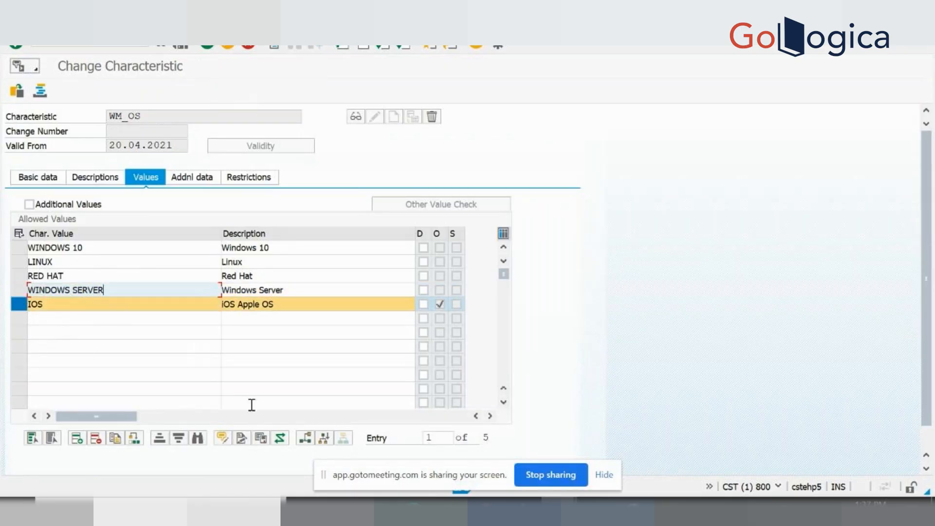
pyautogui.click(280, 438)
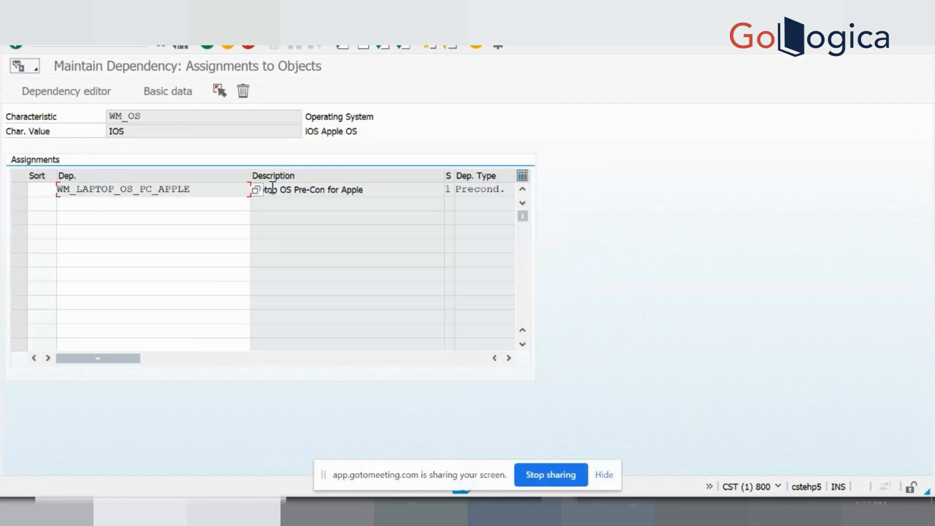
pyautogui.click(242, 96)
pyautogui.click(205, 46)
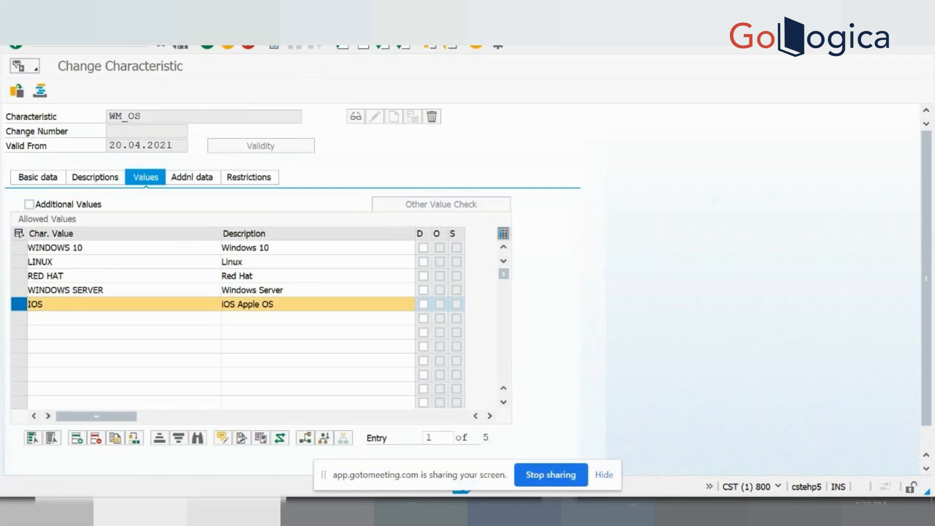
pyautogui.hotkey('ctrl', 's')
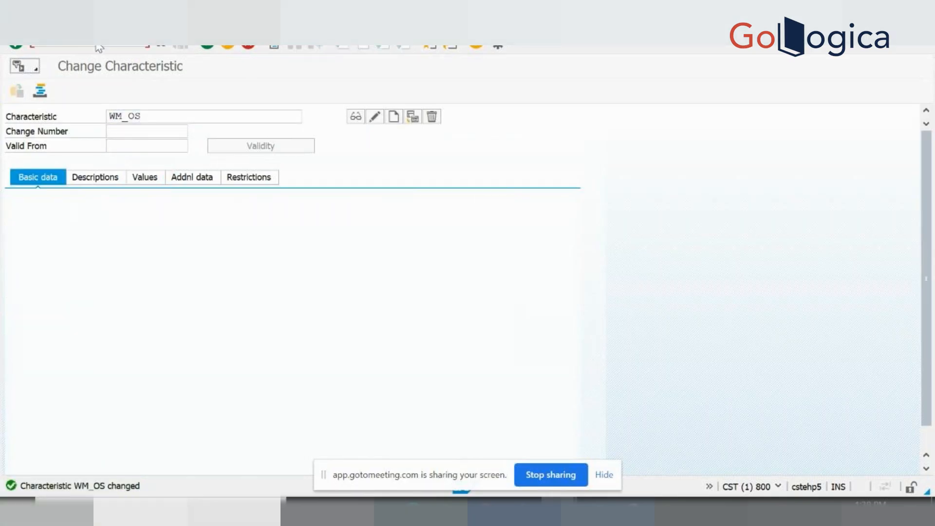
# Return to the object assignments of class WM_OS_CLASS_200 and choose Material as the object type to assign.
pyautogui.press('Return')
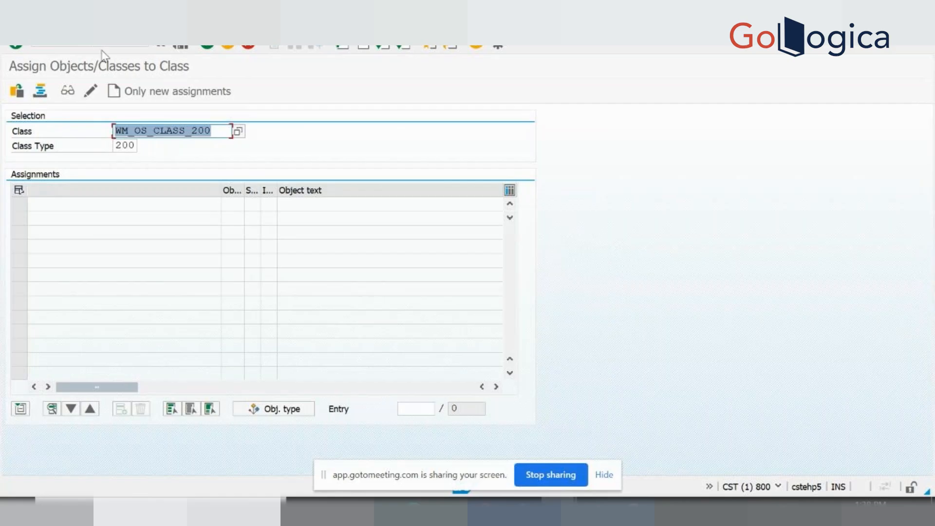
pyautogui.press('Return')
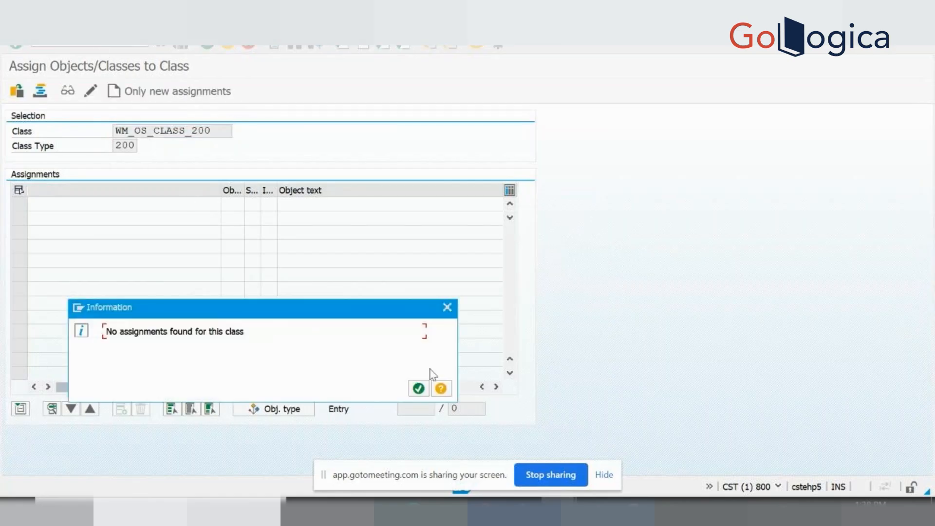
pyautogui.click(419, 388)
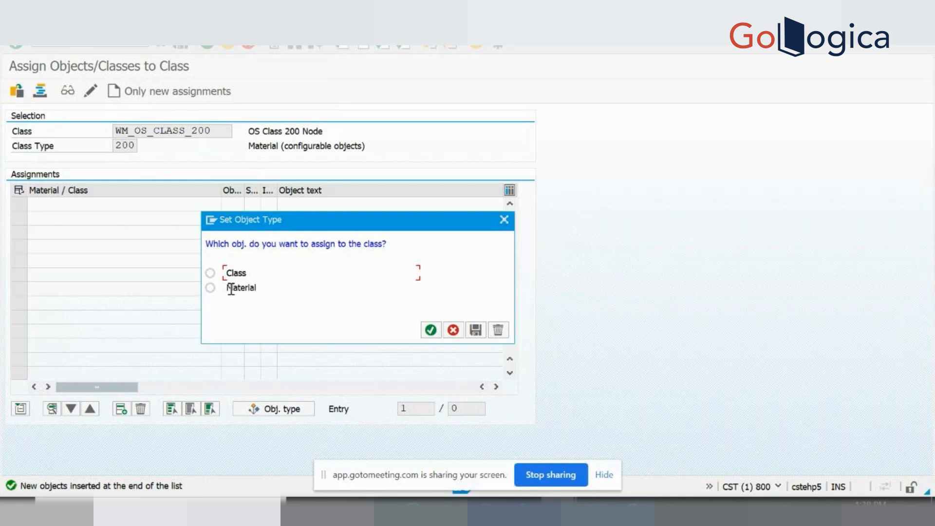
pyautogui.click(224, 288)
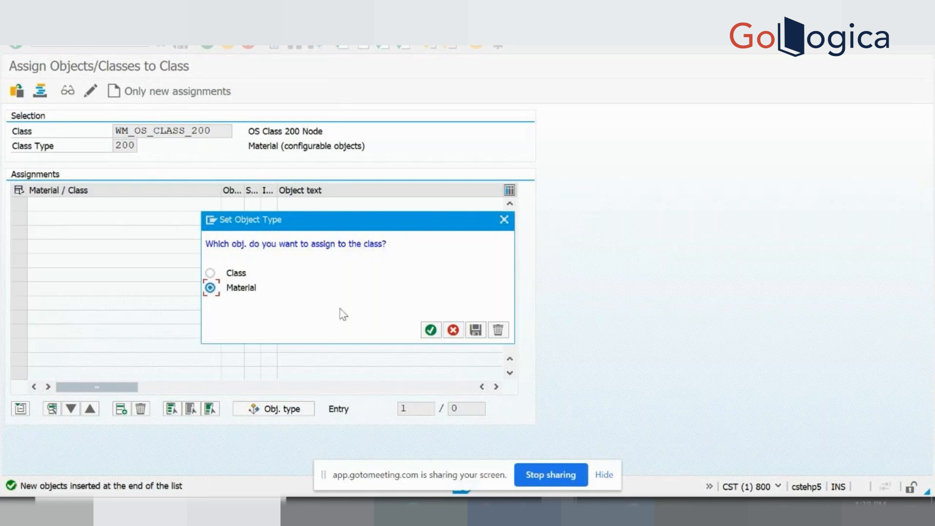
pyautogui.click(431, 330)
# Assign the material WM_WINDOWS_10 to the class and set its Operating System value to Windows 10.
pyautogui.write('WM_WINDOWS_10')
pyautogui.press('Return')
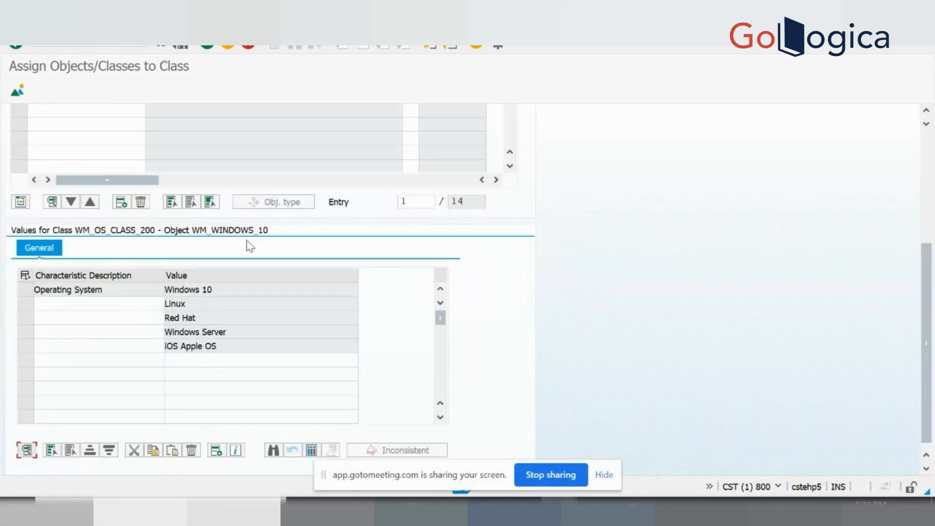
pyautogui.moveTo(929, 301); pyautogui.dragTo(910, 263)
pyautogui.click(184, 362)
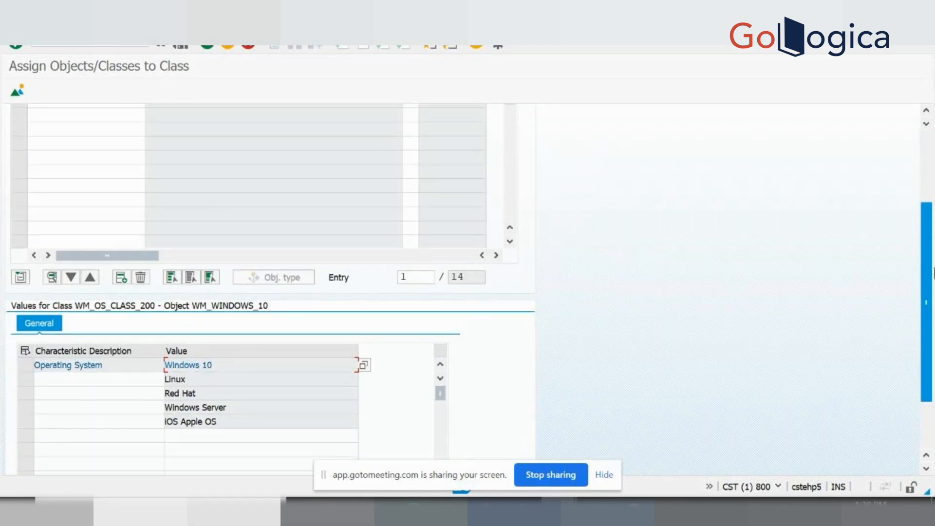
# Copy the material WM_LINUX from the Excel workbook WM_VC_CLASS_DEF_FILE and assign it to the class in SAP with Operating System value Linux.
pyautogui.hotkey('alt', 'Tab')
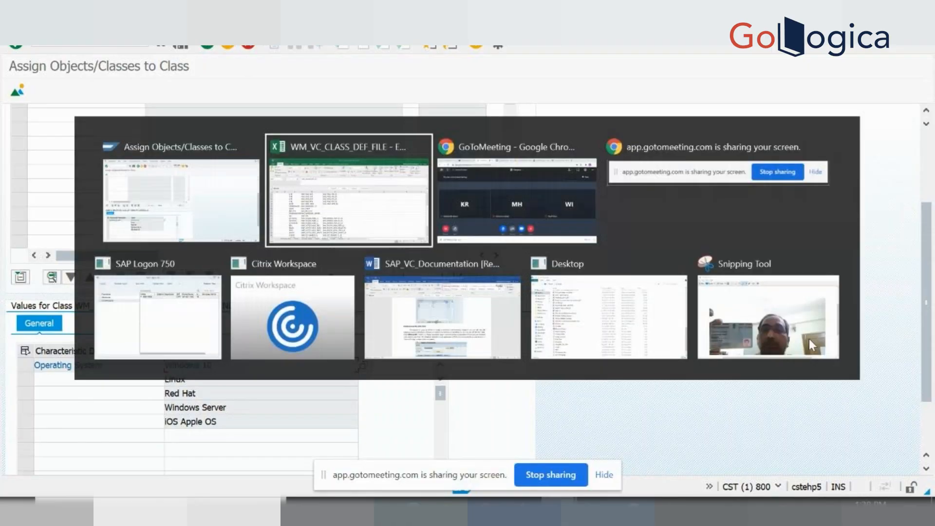
pyautogui.click(216, 296)
pyautogui.hotkey('ctrl', 'c')
pyautogui.hotkey('alt', 'Tab')
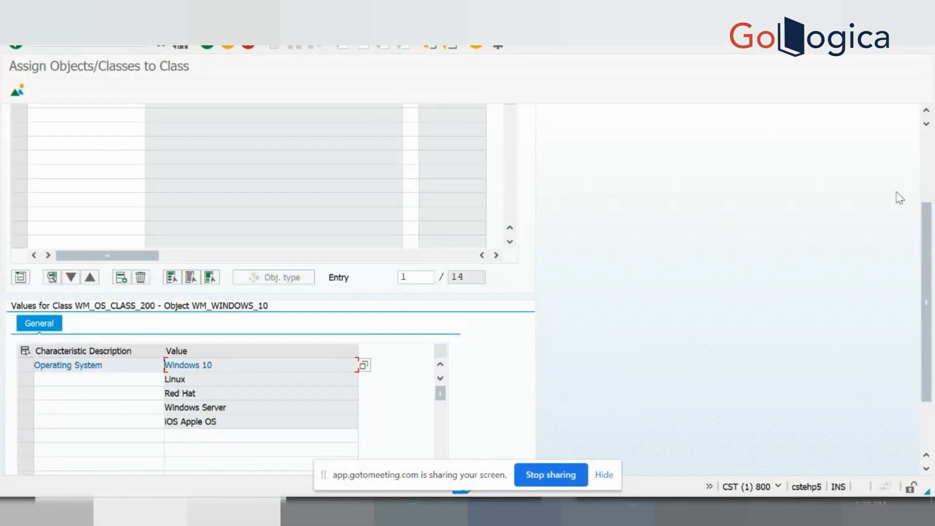
pyautogui.scroll(3, 343, 219)
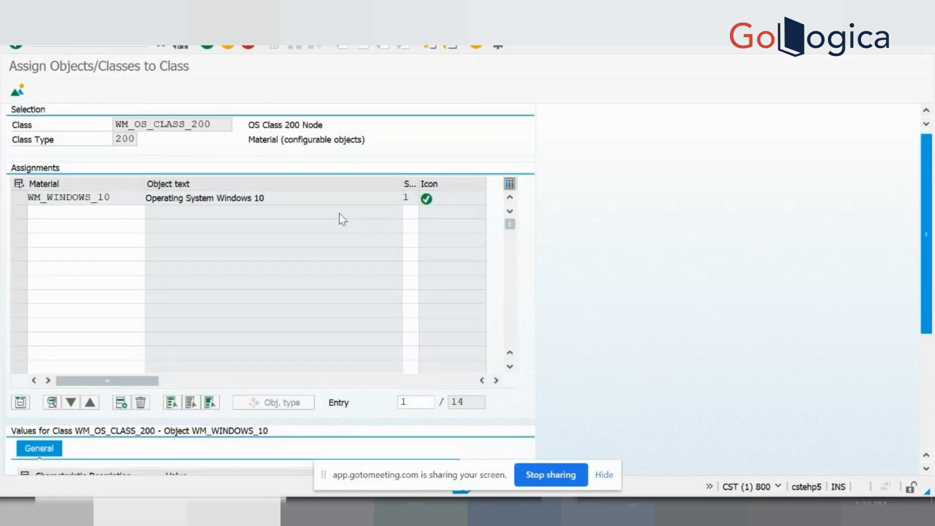
pyautogui.click(98, 212)
pyautogui.hotkey('ctrl', 'v')
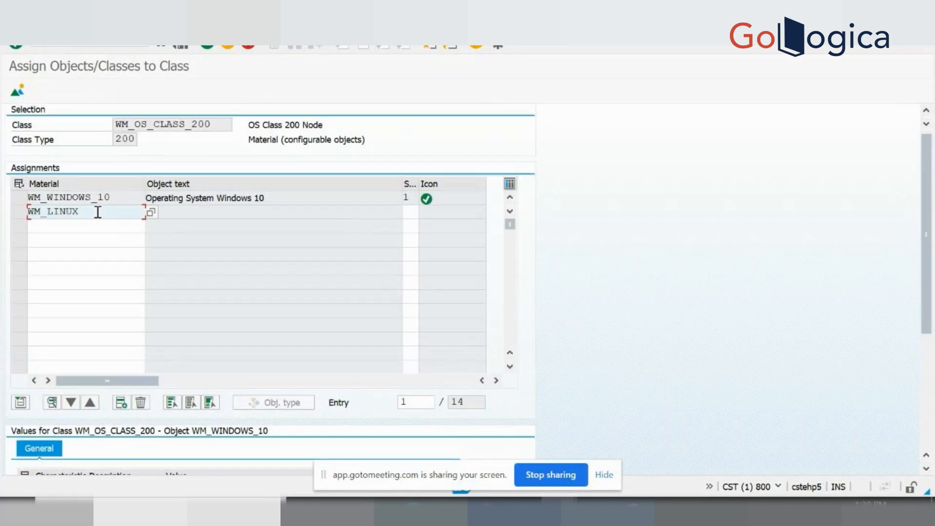
pyautogui.press('Return')
pyautogui.scroll(-4, 96, 214)
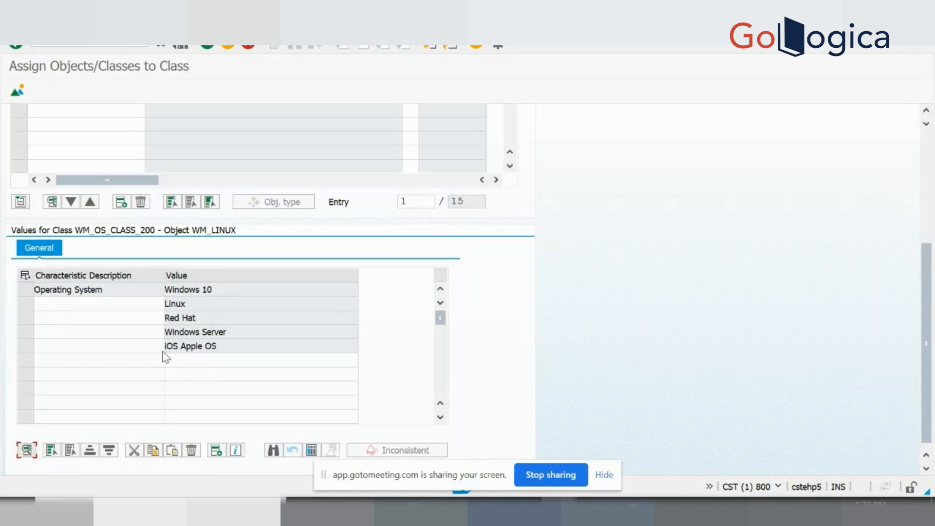
pyautogui.click(177, 304)
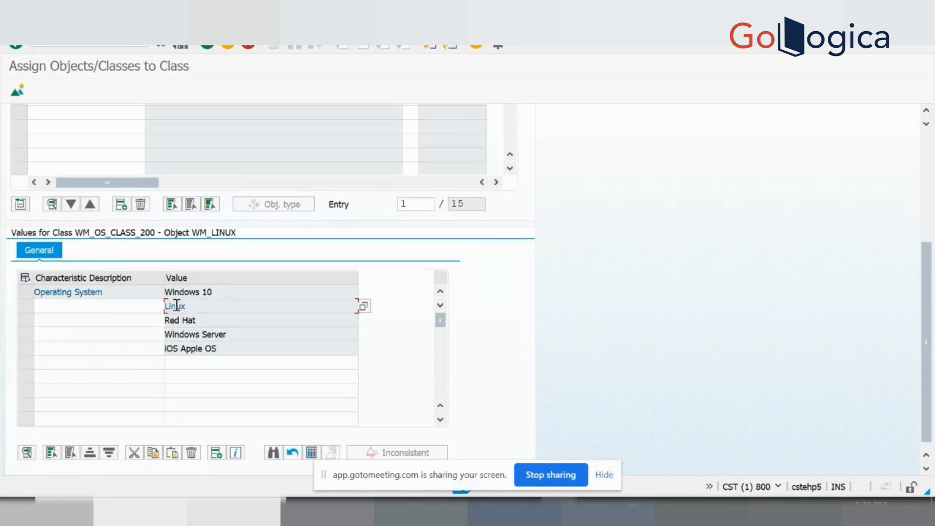
# Copy the material WM_RED_HAT from the Excel workbook and assign it to the class in SAP with Operating System value Red Hat.
pyautogui.hotkey('alt', 'Tab')
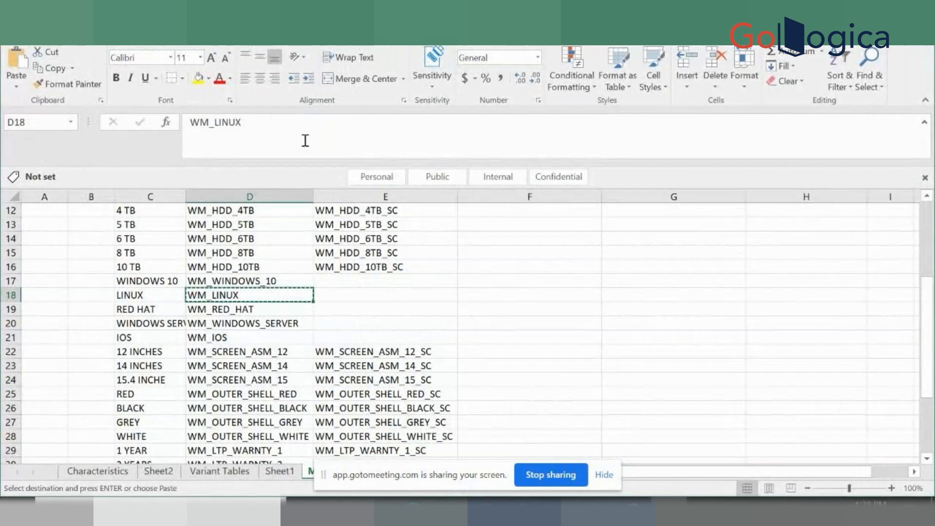
pyautogui.click(227, 309)
pyautogui.hotkey('ctrl', 'c')
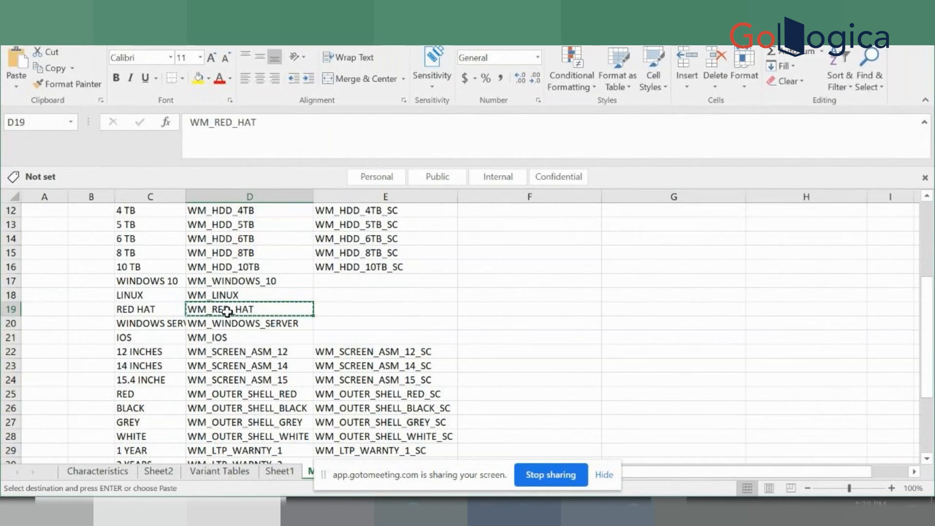
pyautogui.hotkey('alt', 'Tab')
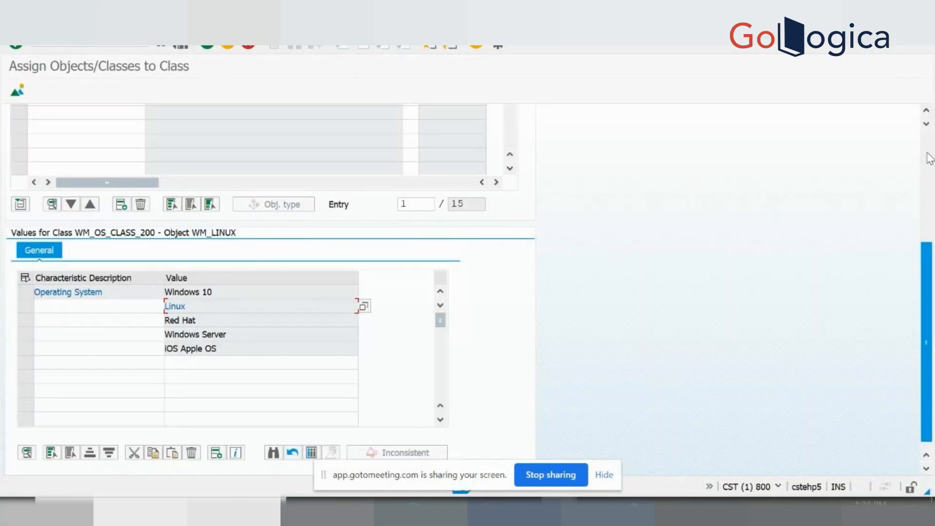
pyautogui.scroll(3, 928, 159)
pyautogui.click(36, 231)
pyautogui.hotkey('ctrl', 'v')
pyautogui.press('Return')
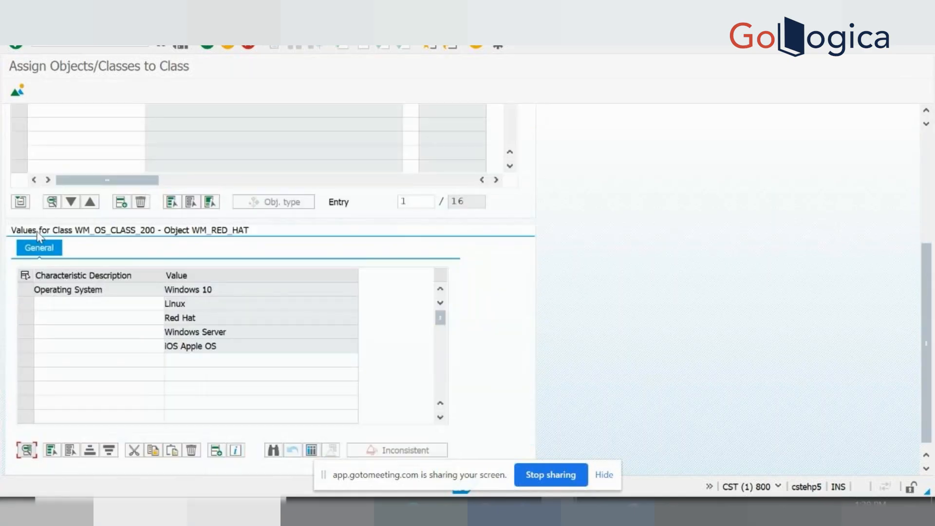
pyautogui.click(171, 317)
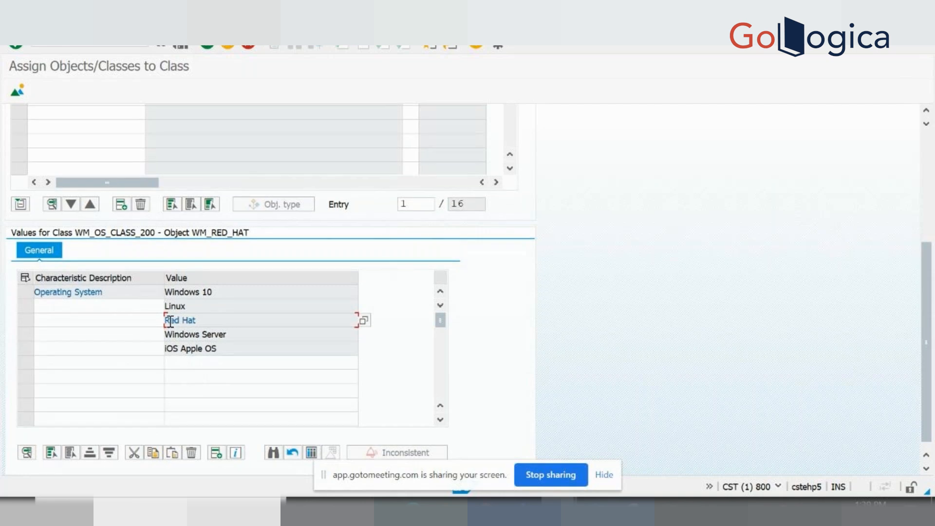
# Copy the material WM_WINDOWS_SERVER from the Excel workbook and assign it to the class in SAP with Operating System value Windows Server.
pyautogui.hotkey('alt', 'Tab')
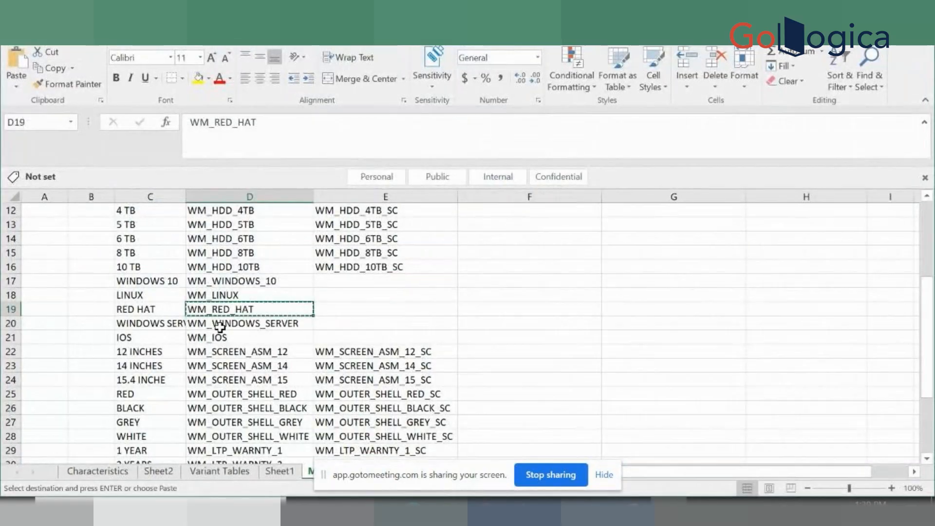
pyautogui.click(221, 328)
pyautogui.hotkey('alt', 'Tab')
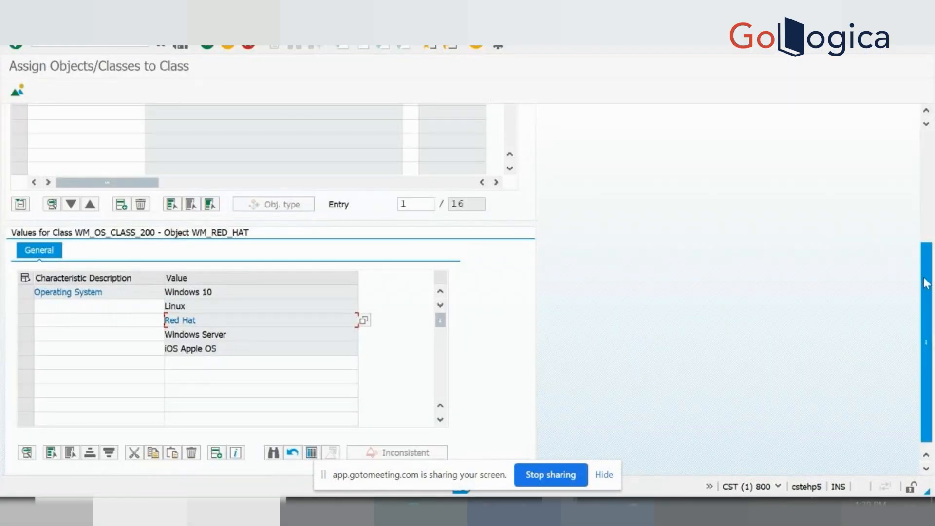
pyautogui.moveTo(925, 286); pyautogui.dragTo(921, 236)
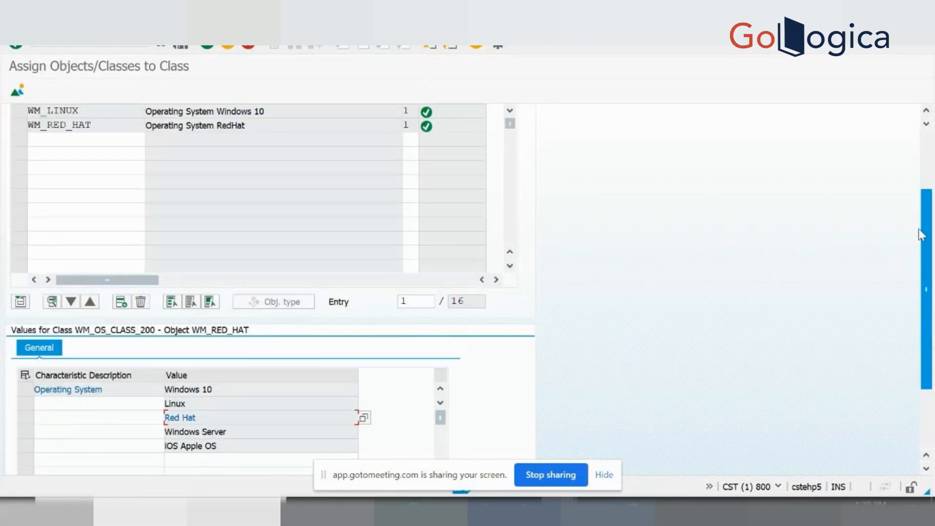
pyautogui.click(108, 141)
pyautogui.hotkey('ctrl', 'v')
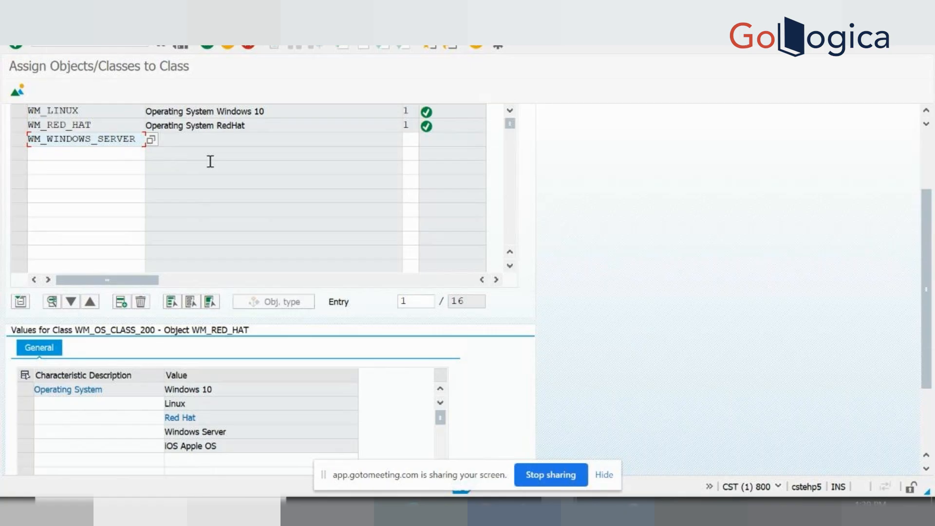
pyautogui.press('Return')
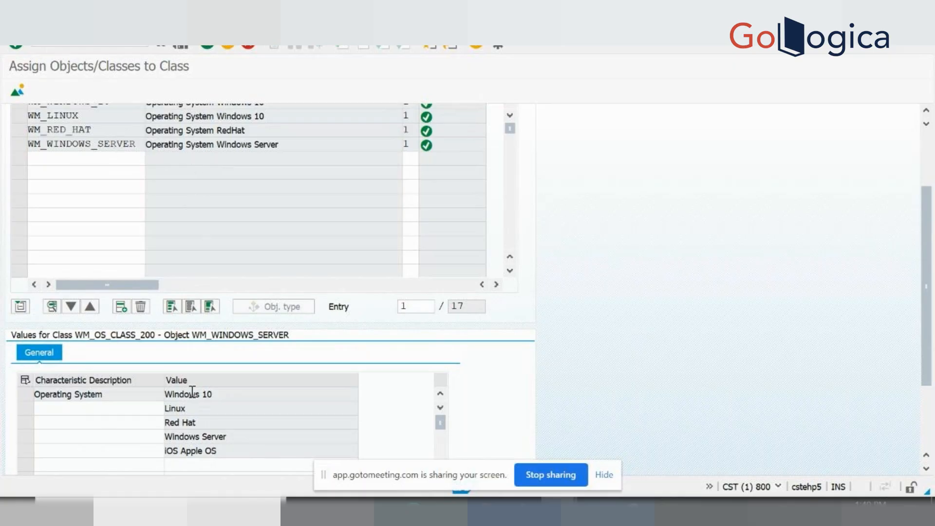
pyautogui.click(177, 436)
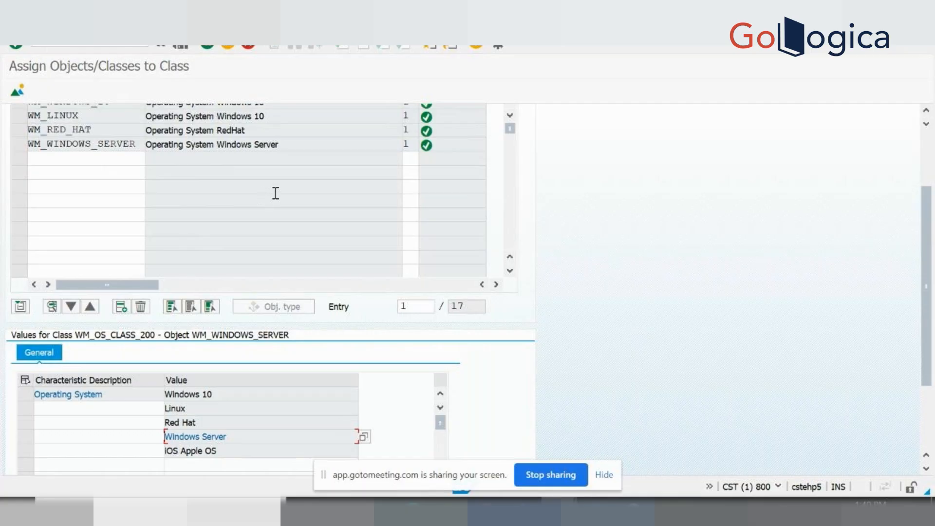
# Copy the material WM_IOS from the Excel workbook and assign it to the class in SAP with Operating System value iOS Apple OS.
pyautogui.hotkey('alt', 'Tab')
pyautogui.click(241, 337)
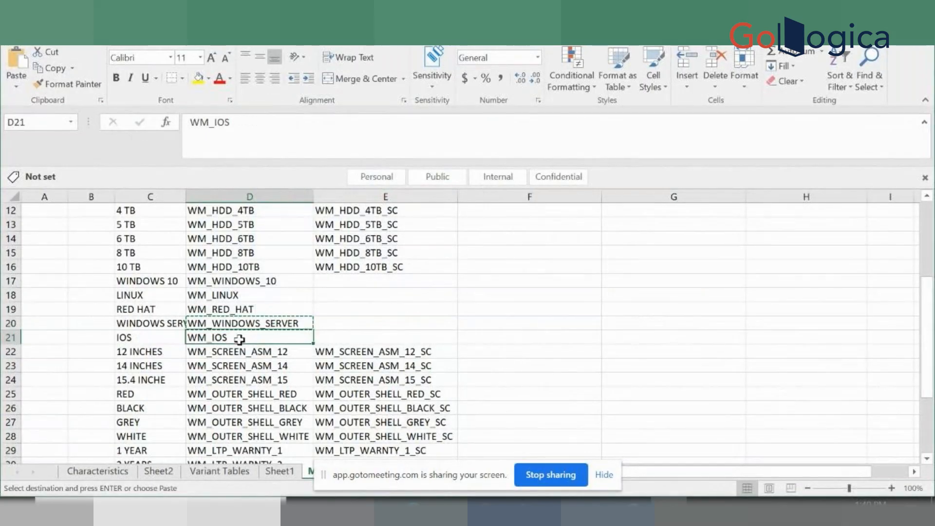
pyautogui.hotkey('ctrl', 'c')
pyautogui.hotkey('alt', 'Tab')
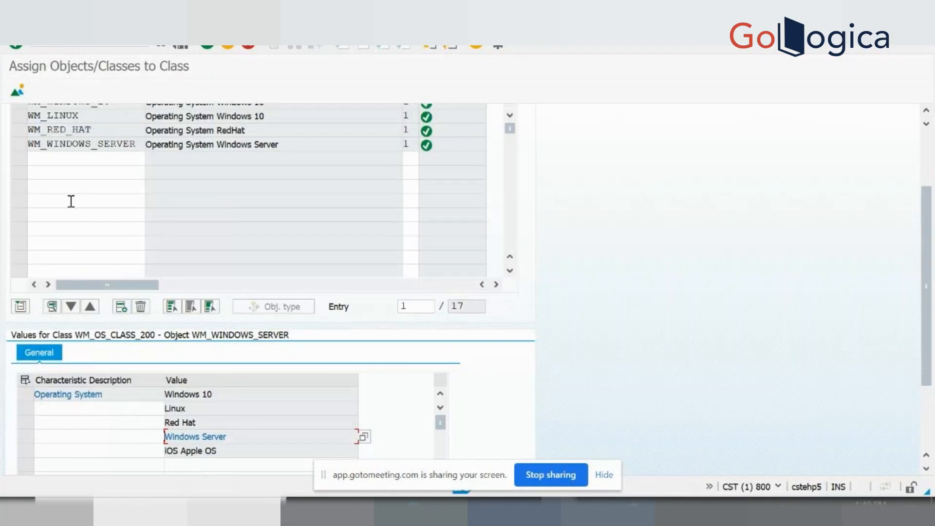
pyautogui.click(61, 156)
pyautogui.hotkey('ctrl', 'v')
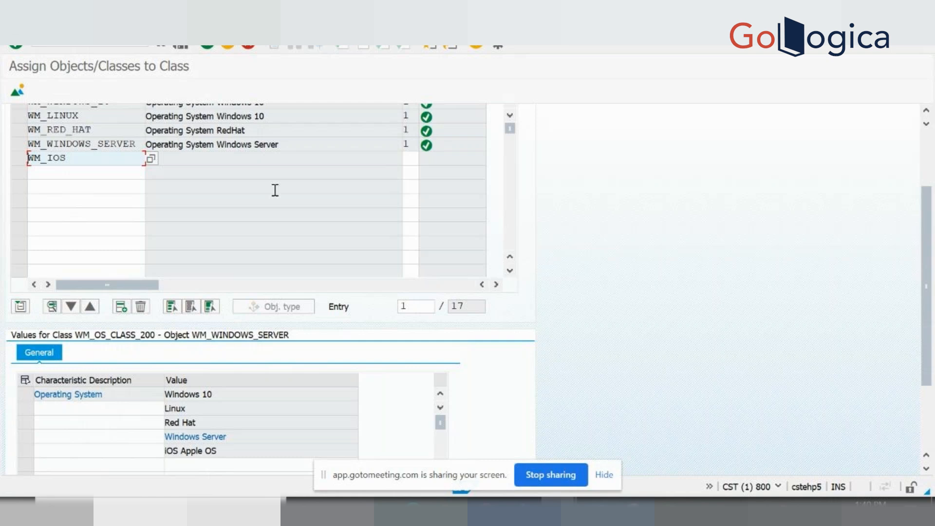
pyautogui.click(246, 202)
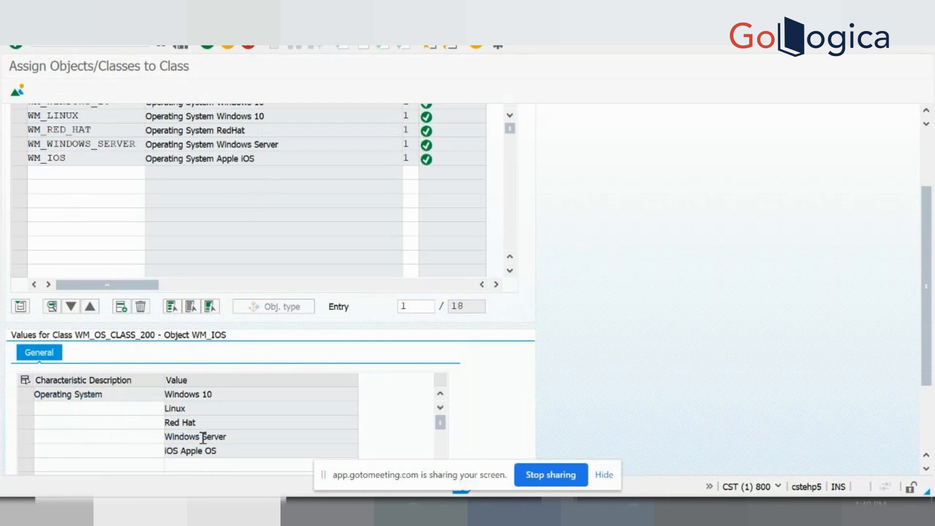
pyautogui.click(193, 450)
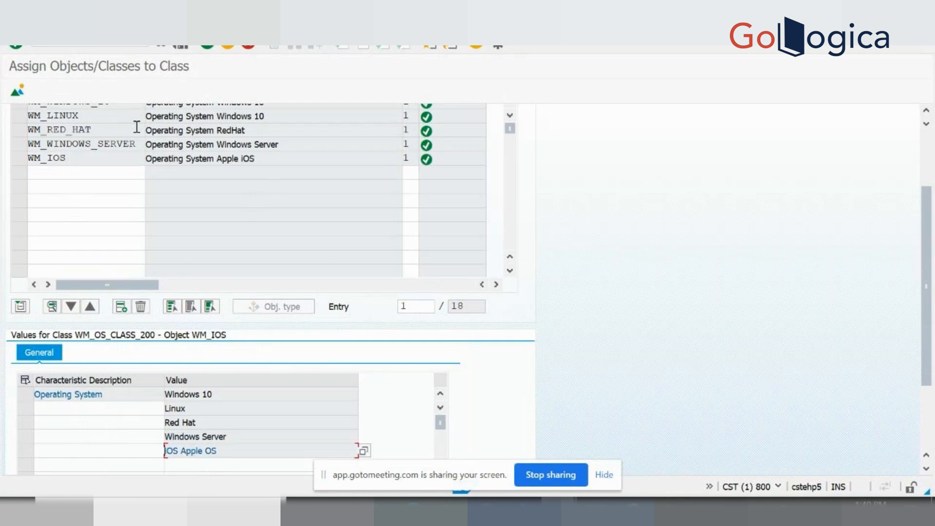
# Check the Operating System values of WM_LINUX, WM_WINDOWS_SERVER and WM_IOS, and save the assignments to the class.
pyautogui.click(94, 116)
pyautogui.press('Return')
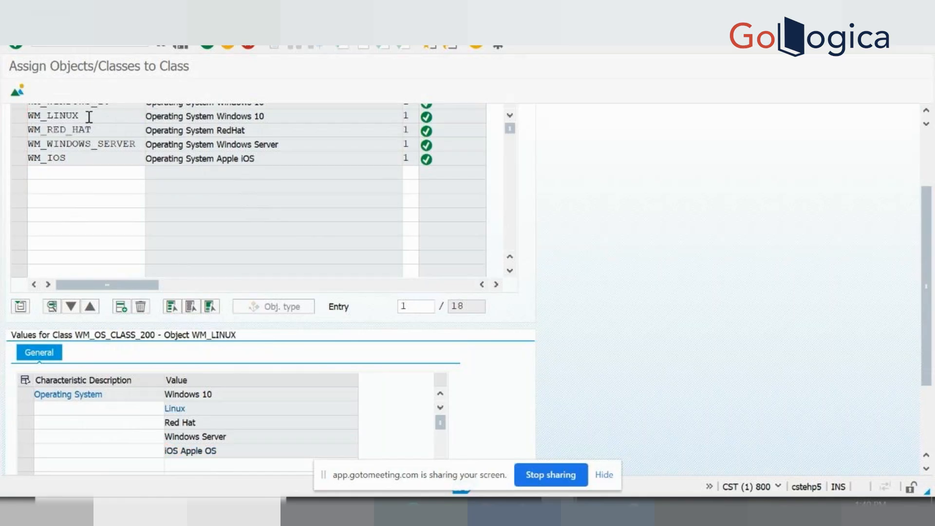
pyautogui.doubleClick(66, 145)
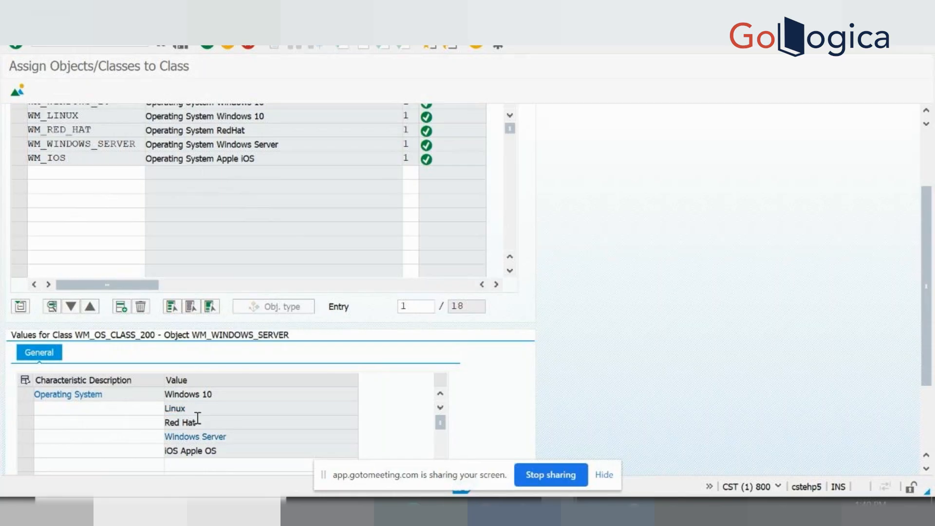
pyautogui.doubleClick(92, 160)
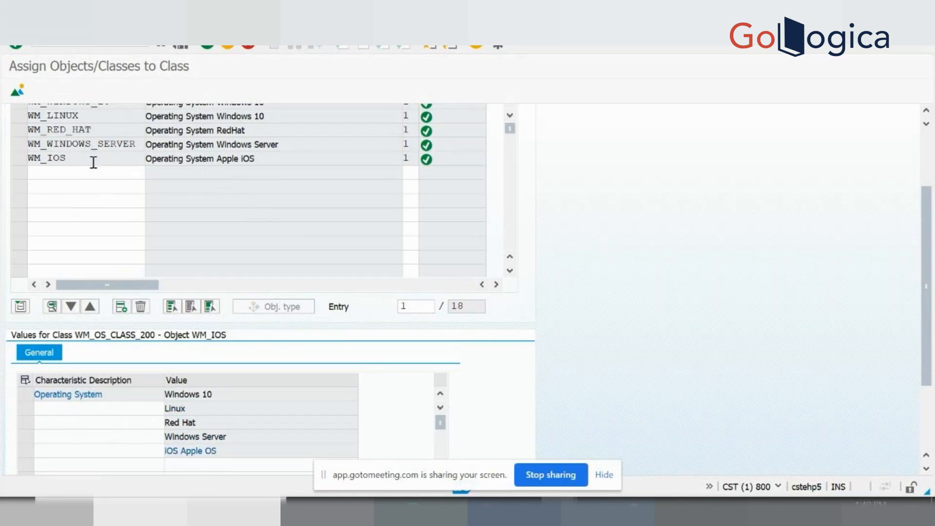
pyautogui.click(180, 47)
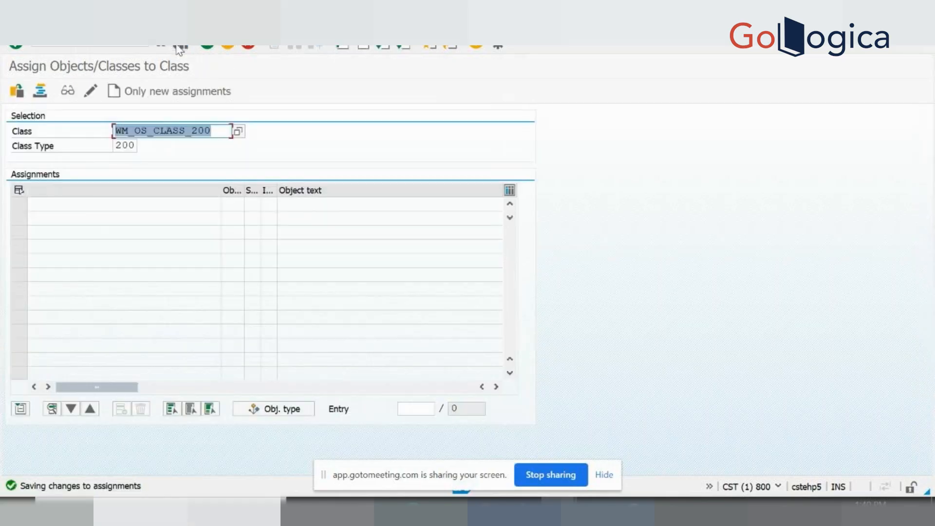
# Reopen the assignments of class WM_OS_CLASS_200 and examine the Operating System value of WM_IOS.
pyautogui.click(69, 93)
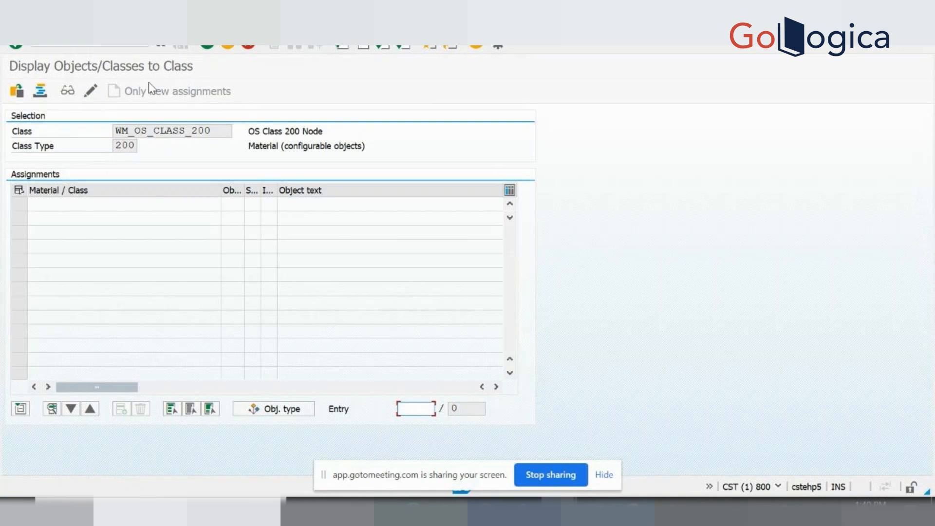
pyautogui.click(74, 47)
pyautogui.press('Return')
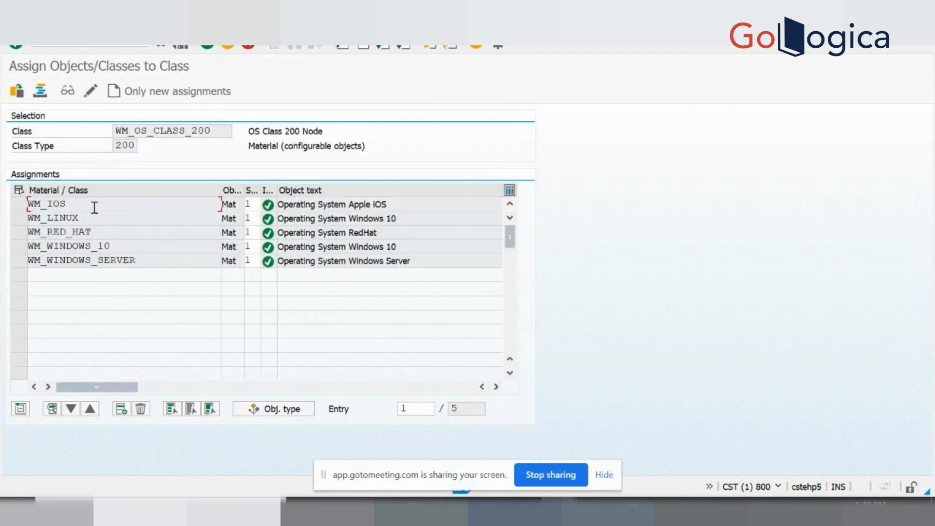
pyautogui.doubleClick(75, 201)
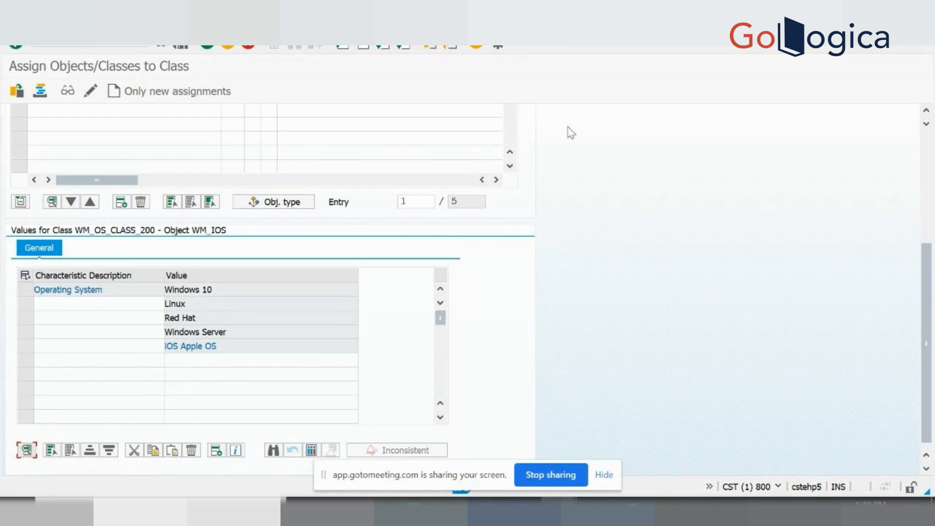
# Save the class assignments and open the bill of material of WM_LAPTOP in plant 1000 for changing.
pyautogui.click(180, 47)
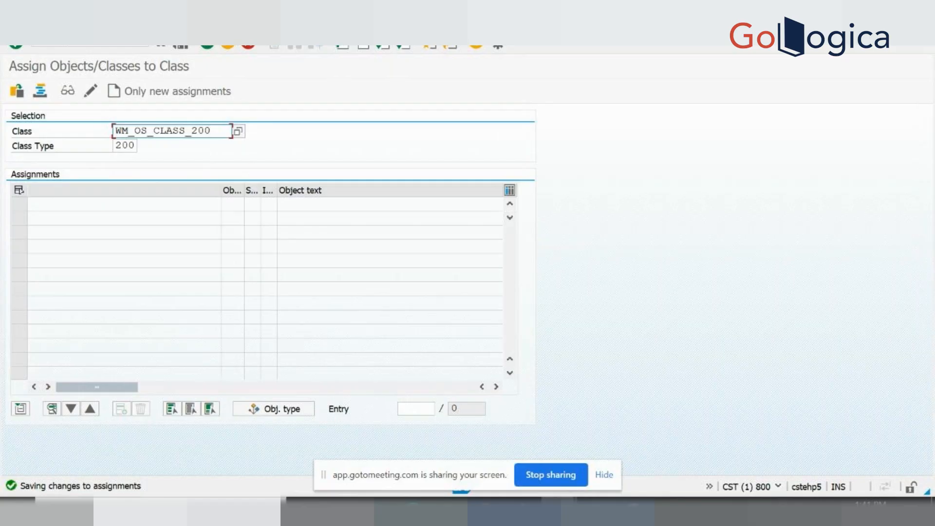
pyautogui.click(90, 43)
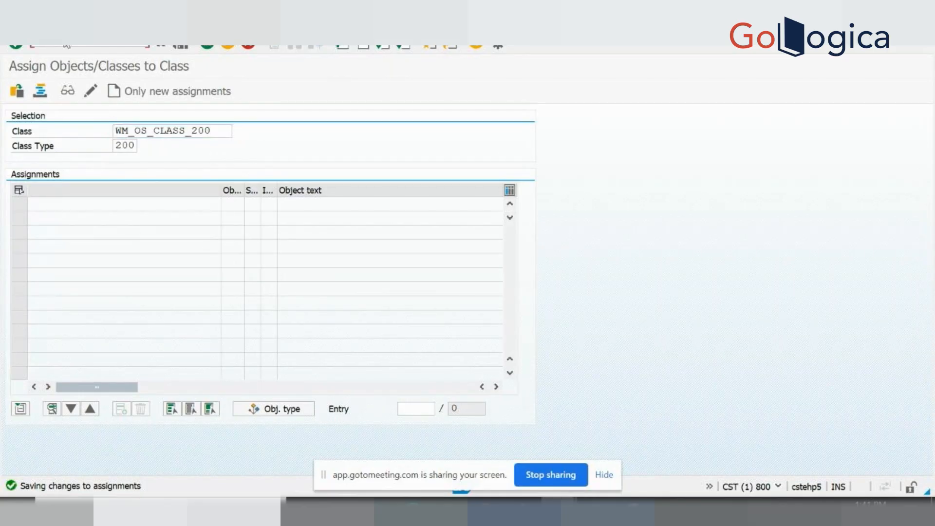
pyautogui.press('Return')
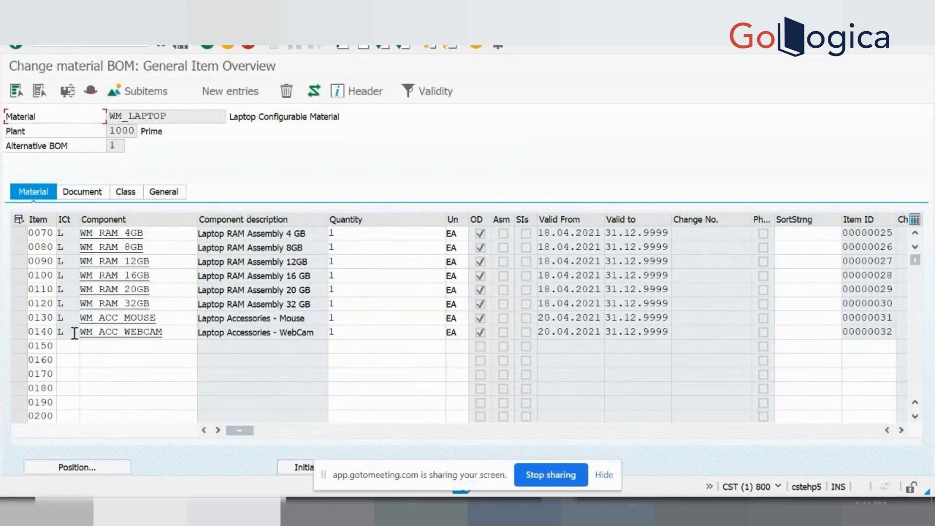
# Try to add WM_OS_CLASS_200 as item 0150 among the material components, with item category K (Class item) and quantity 1.
pyautogui.click(71, 346)
pyautogui.write('L')
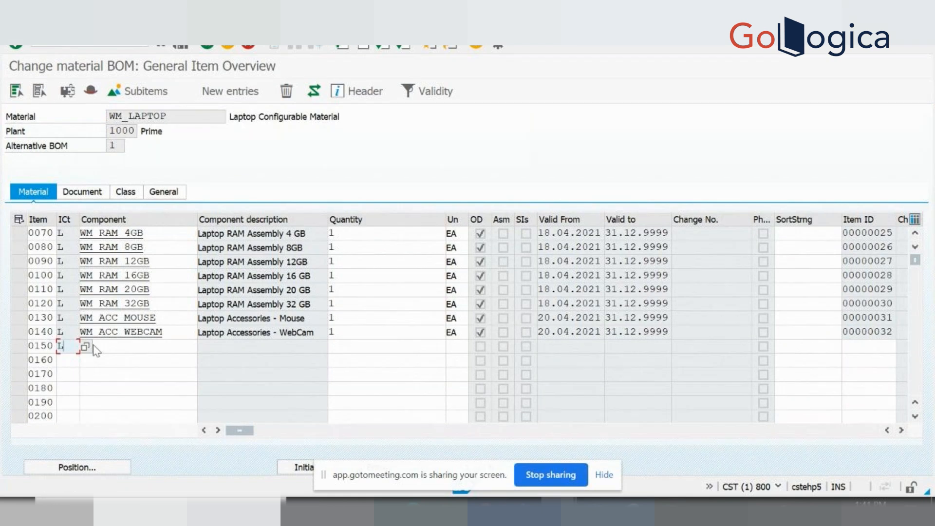
pyautogui.click(115, 349)
pyautogui.hotkey('ctrl', 'v')
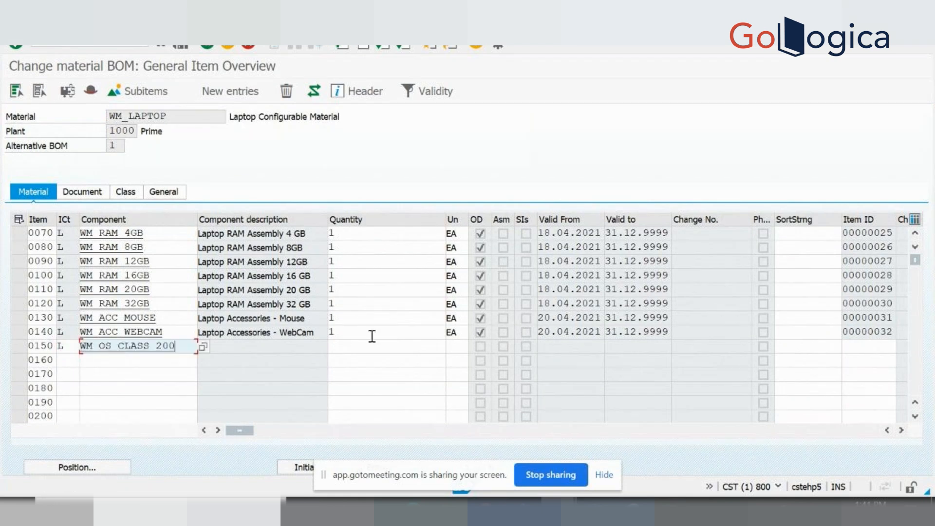
pyautogui.click(68, 349)
pyautogui.press('BackSpace')
pyautogui.click(83, 350)
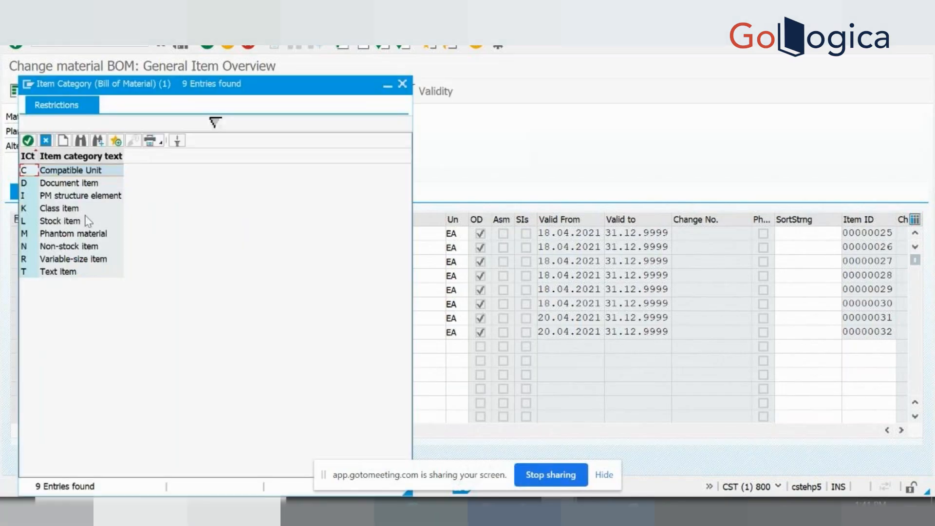
pyautogui.doubleClick(73, 210)
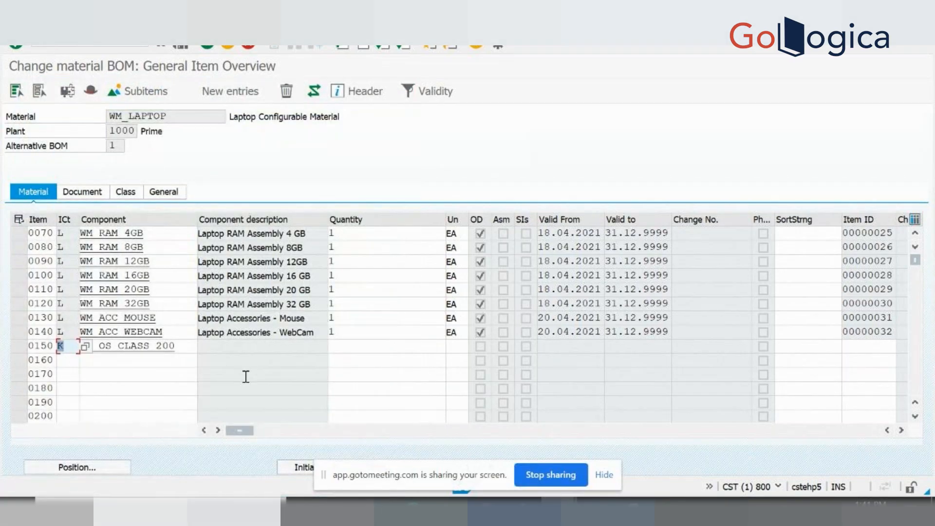
pyautogui.click(386, 346)
pyautogui.write('1')
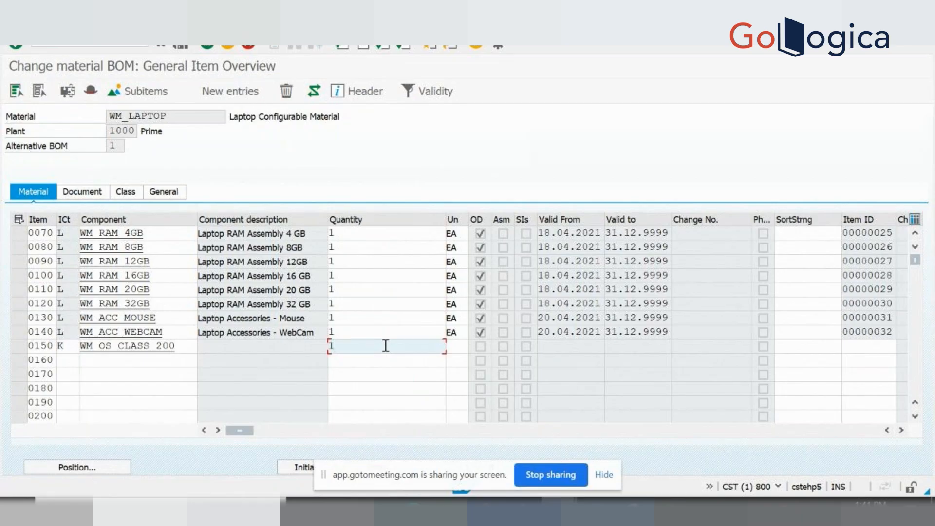
pyautogui.press('Return')
# Add class item 0150 to the BOM with item category K, resulting item category L, class type 200 and class WM_OS_CLASS_200.
pyautogui.click(133, 194)
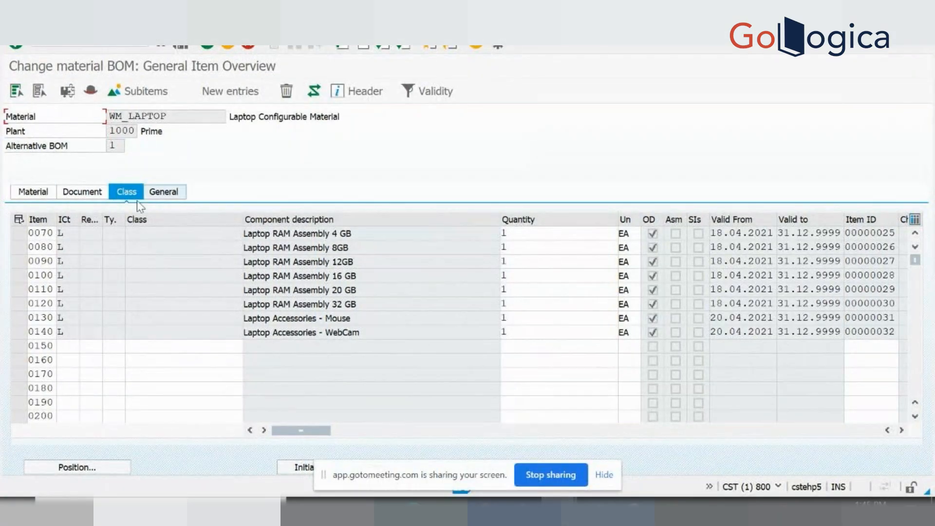
pyautogui.click(68, 347)
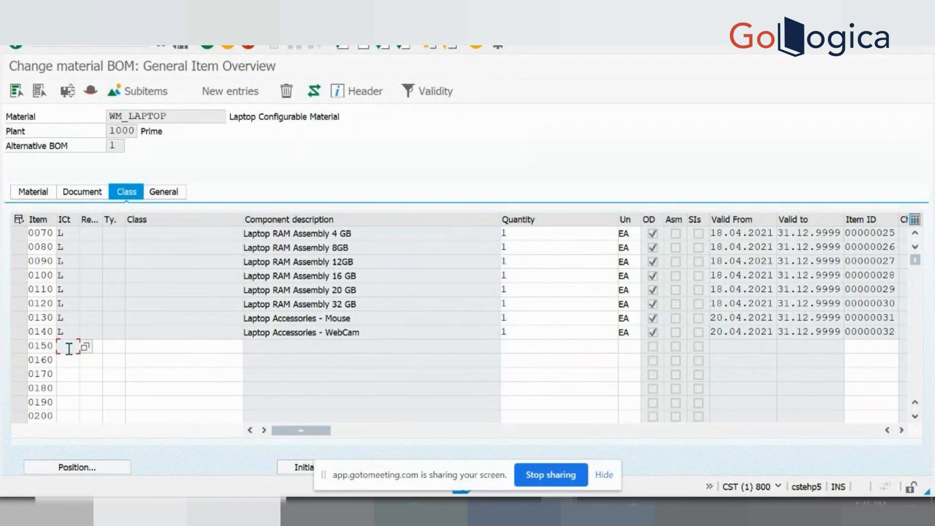
pyautogui.write('K')
pyautogui.click(154, 347)
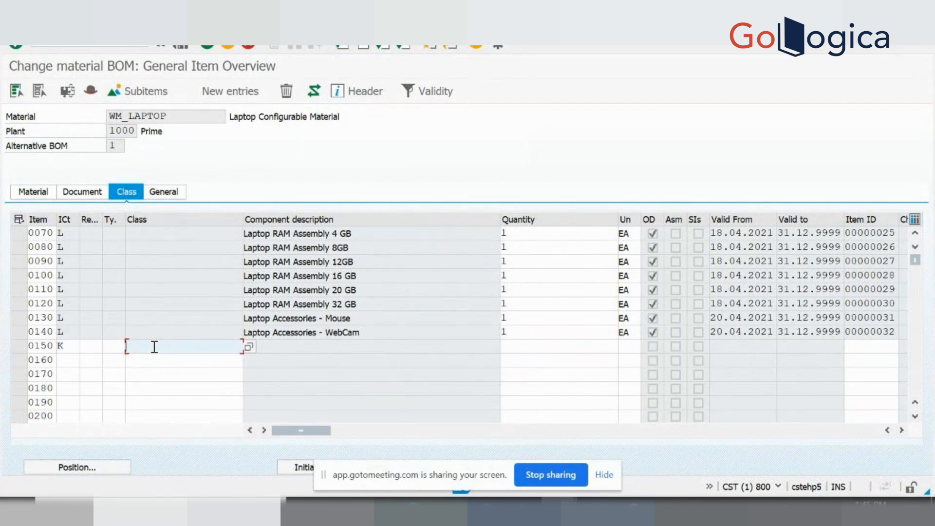
pyautogui.write('WM_OS_CLASS_200')
pyautogui.click(91, 348)
pyautogui.write('L')
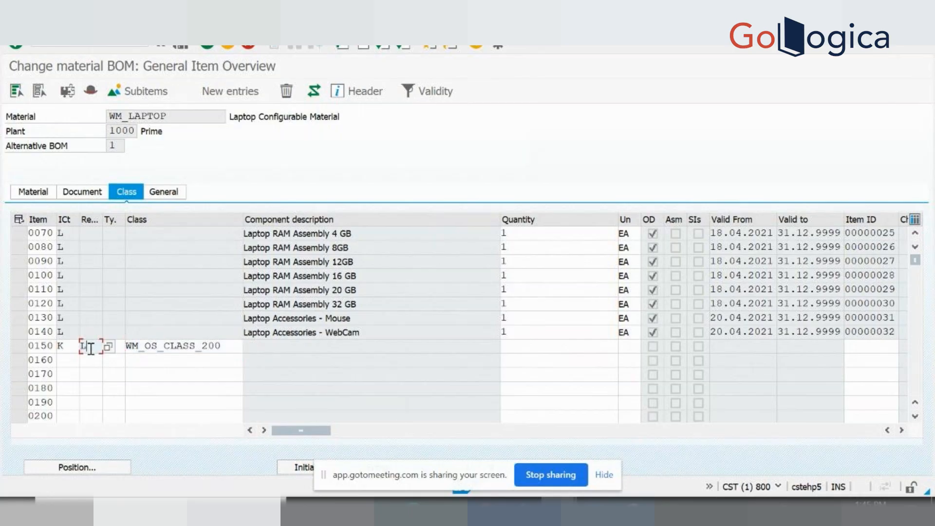
pyautogui.click(123, 347)
pyautogui.write('200')
pyautogui.press('Return')
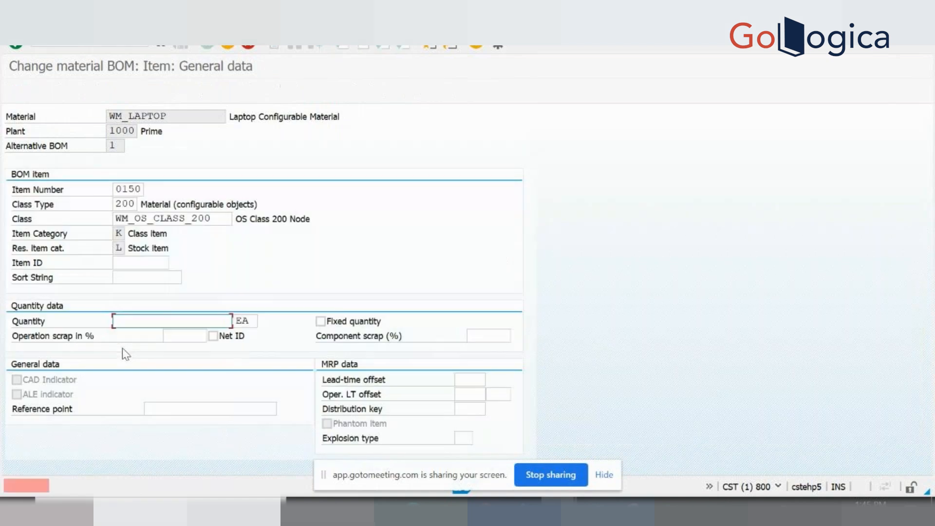
# Set the quantity of class item 0150 to 1 and save the WM_LAPTOP BOM.
pyautogui.write('1')
pyautogui.press('Return')
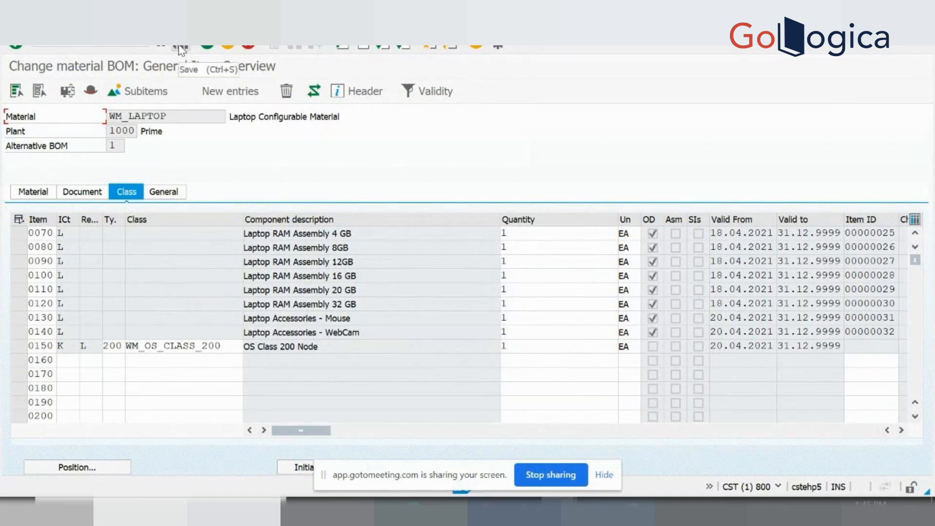
pyautogui.click(341, 356)
pyautogui.click(344, 352)
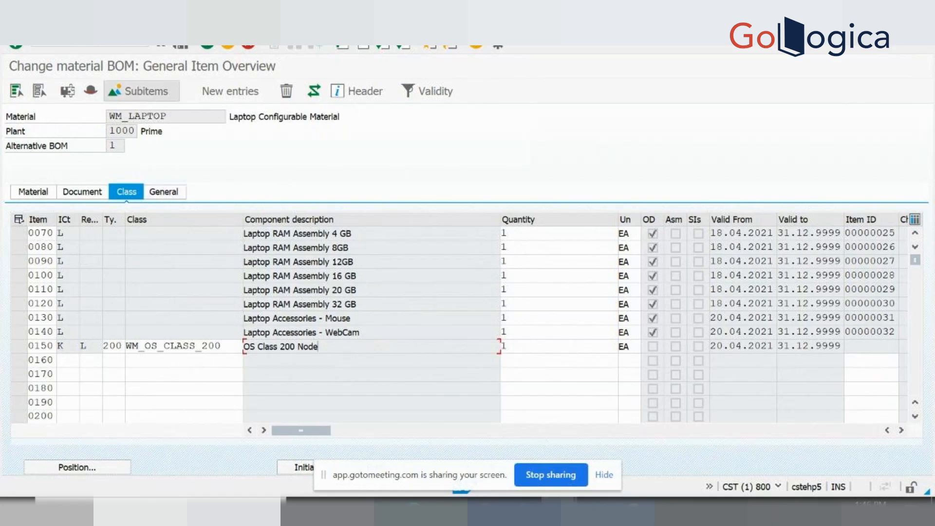
pyautogui.click(183, 50)
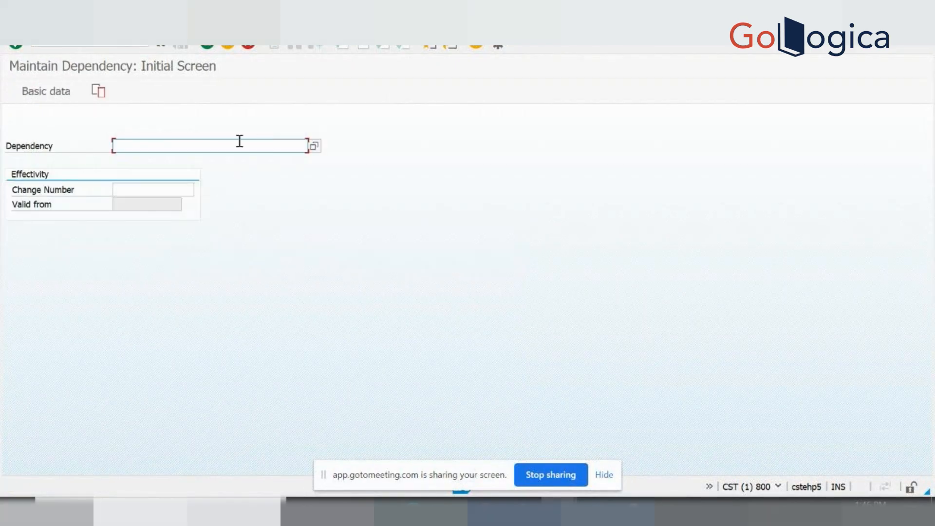
# Start a new object dependency named WM_OS_SC and open its basic data.
pyautogui.click(198, 143)
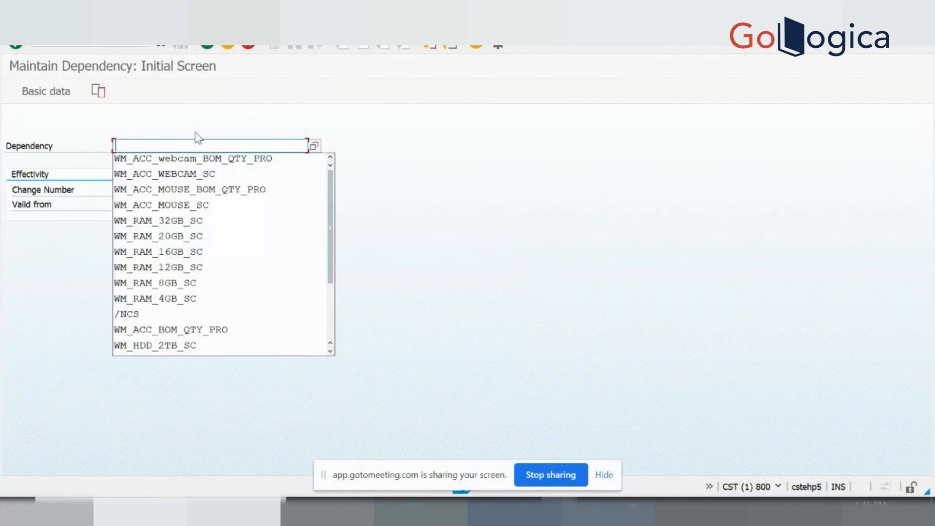
pyautogui.click(173, 207)
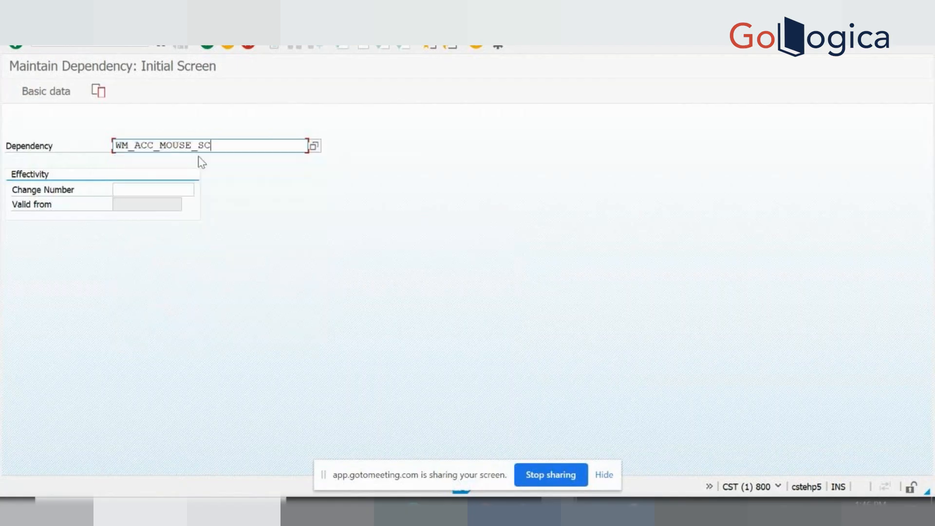
pyautogui.press('BackSpace')
pyautogui.press('BackSpace')
pyautogui.press('BackSpace')
pyautogui.press('BackSpace')
pyautogui.press('BackSpace')
pyautogui.press('BackSpace')
pyautogui.press('BackSpace')
pyautogui.press('BackSpace')
pyautogui.press('BackSpace')
pyautogui.write('OS')
pyautogui.press('Return')
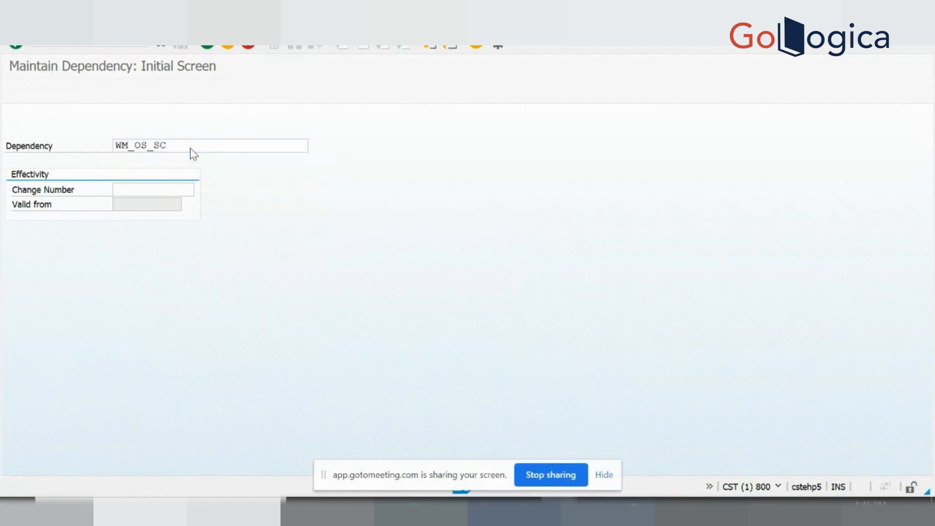
# Describe the dependency as "OS Sel COnd" and set its dependency type to Selection condition.
pyautogui.write('O')
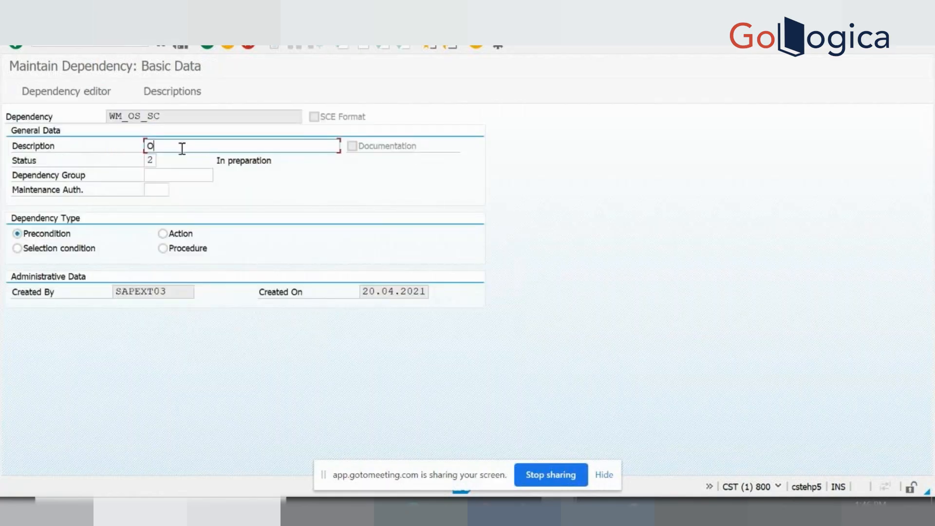
pyautogui.write('S Sel CP')
pyautogui.write('nd')
pyautogui.click(66, 252)
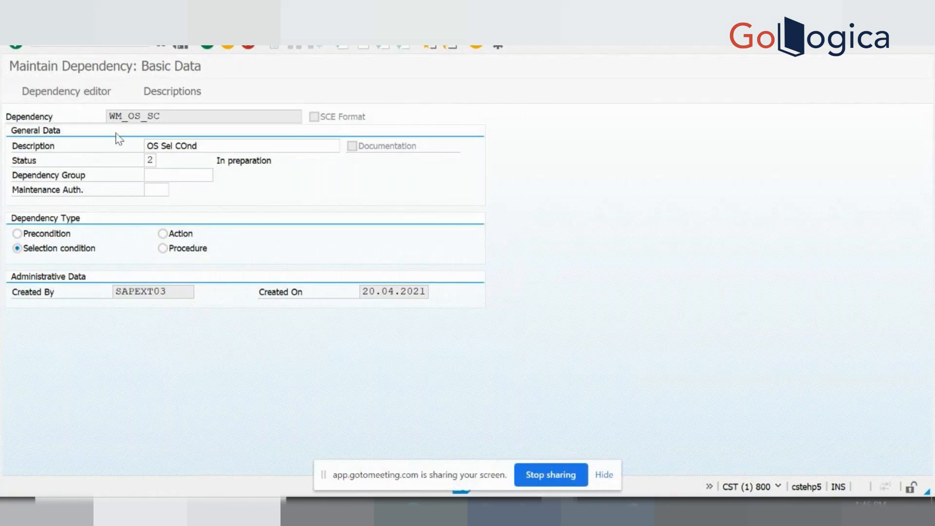
# Enter the source code "$root.WM_OS specified" for WM_OS_SC, check its syntax and save the code.
pyautogui.click(75, 174)
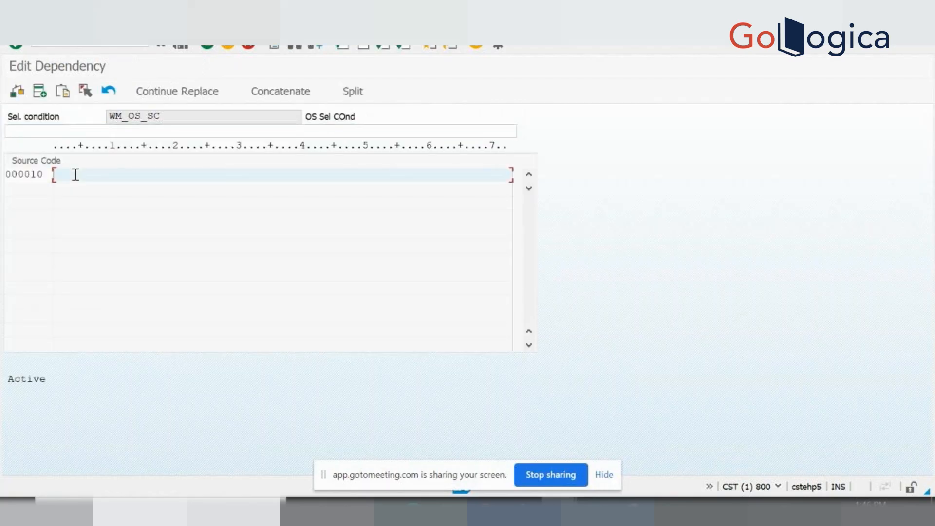
pyautogui.write('$root.WM_OS specified')
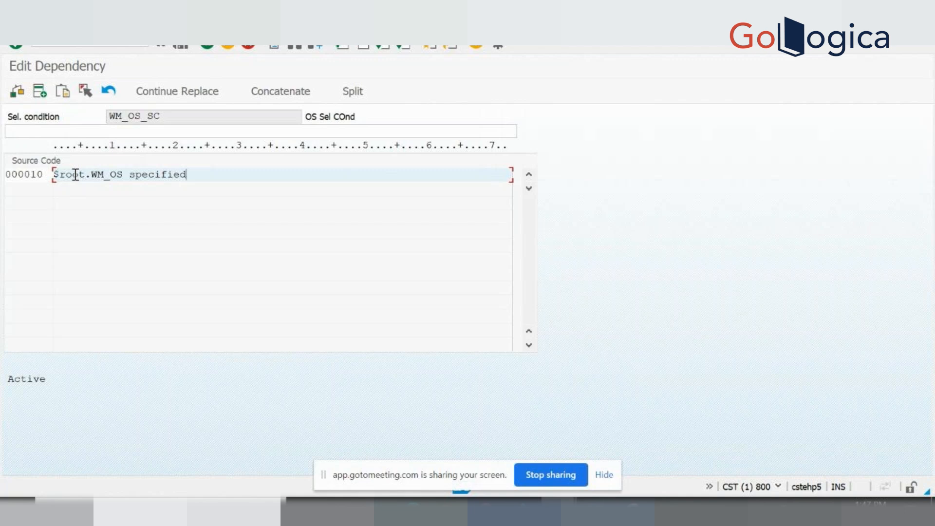
pyautogui.click(17, 91)
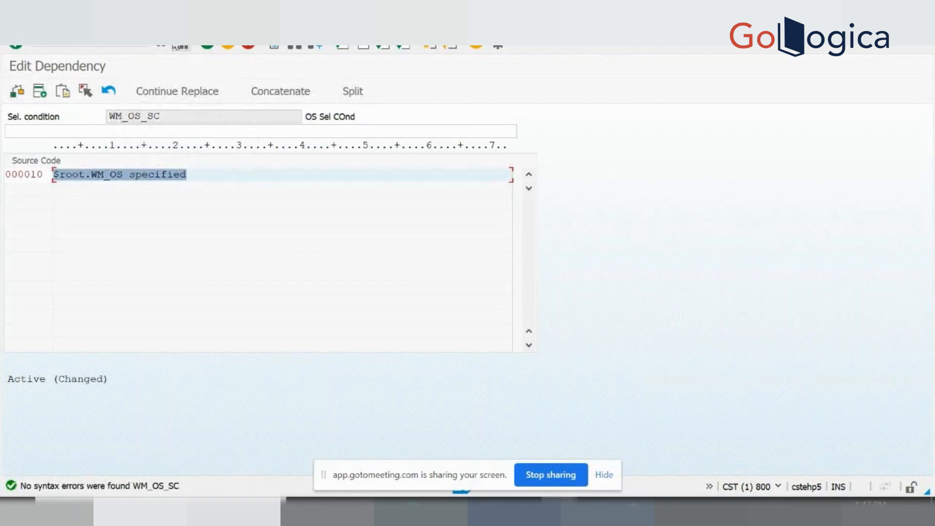
pyautogui.click(181, 48)
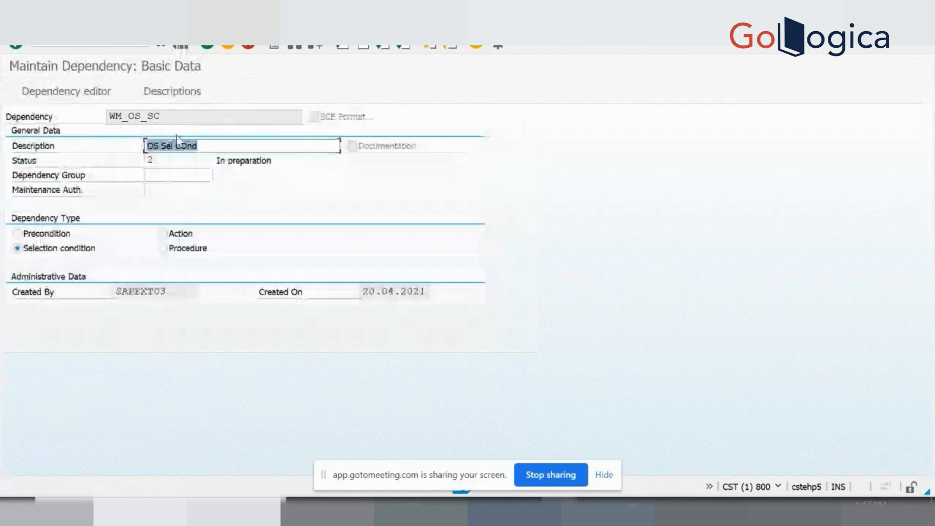
# Set the status of dependency WM_OS_SC to 1 (Released) and save the dependency.
pyautogui.click(154, 160)
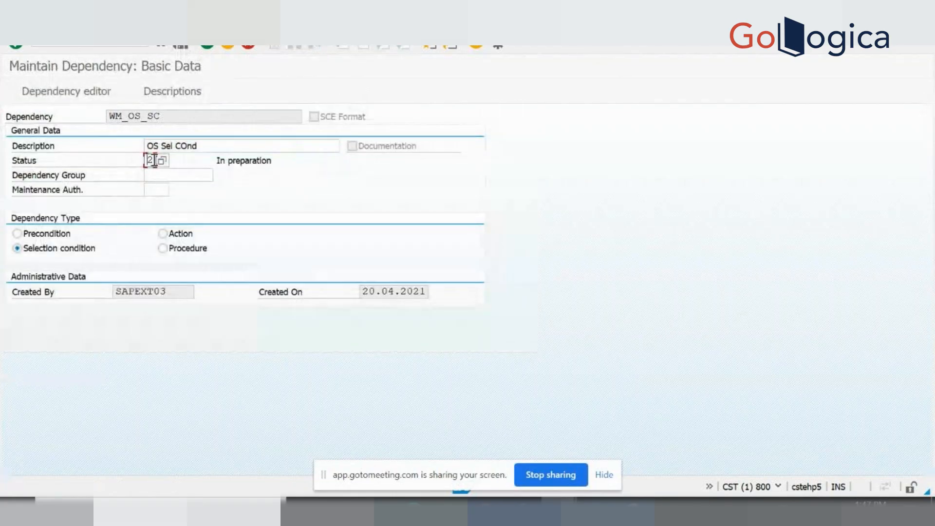
pyautogui.press('BackSpace')
pyautogui.write('1')
pyautogui.press('Return')
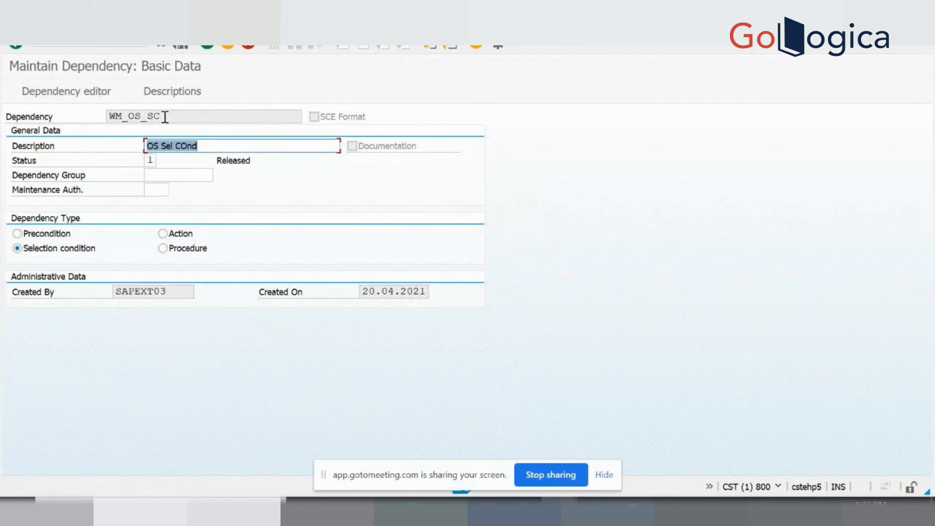
pyautogui.moveTo(165, 117); pyautogui.dragTo(108, 117)
pyautogui.click(108, 117)
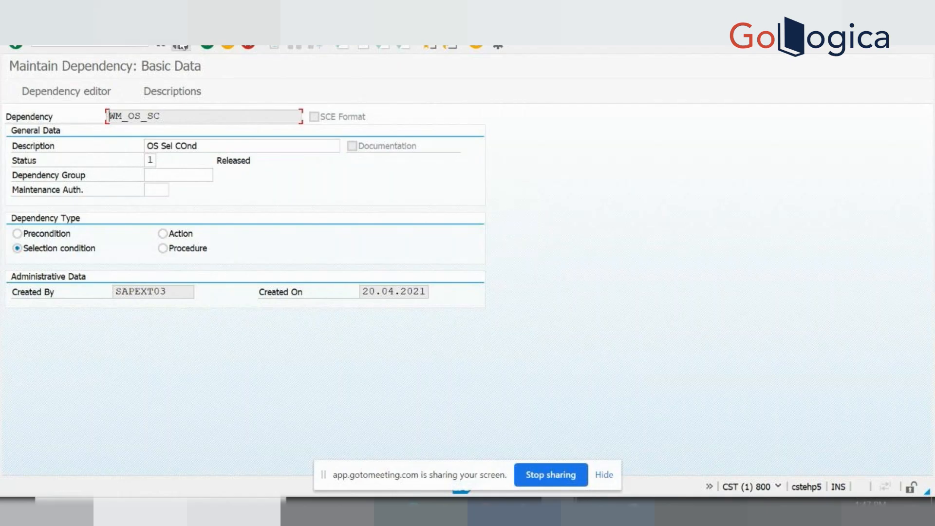
pyautogui.click(181, 45)
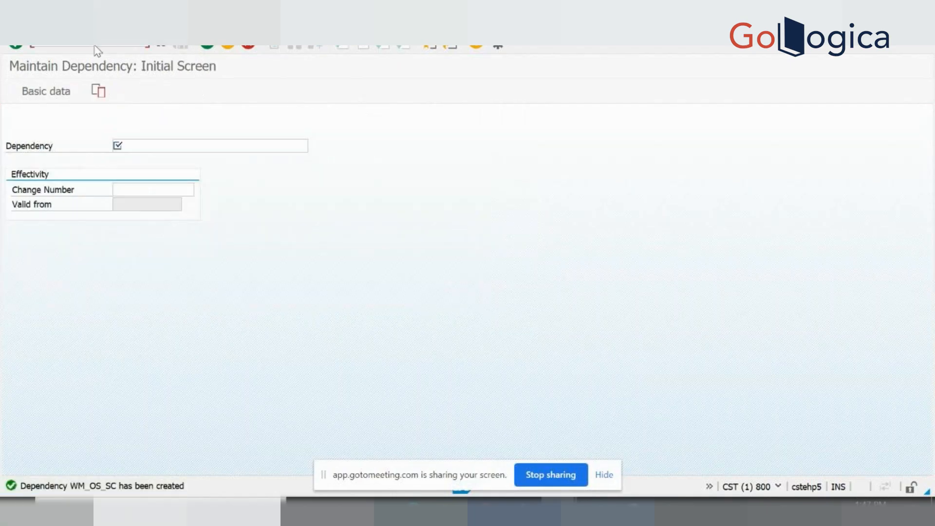
# Reopen the WM_LAPTOP BOM, assign dependency WM_OS_SC to class item 0150 and save the BOM.
pyautogui.press('Return')
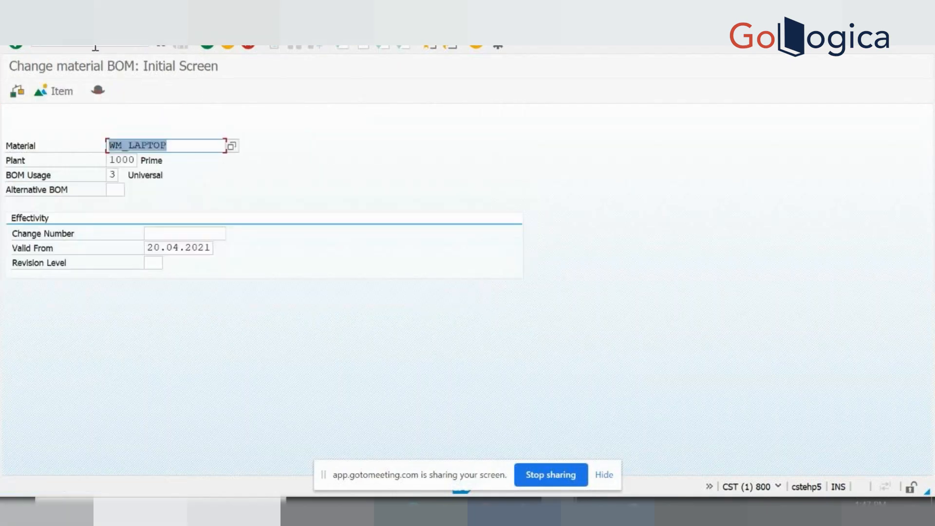
pyautogui.press('Return')
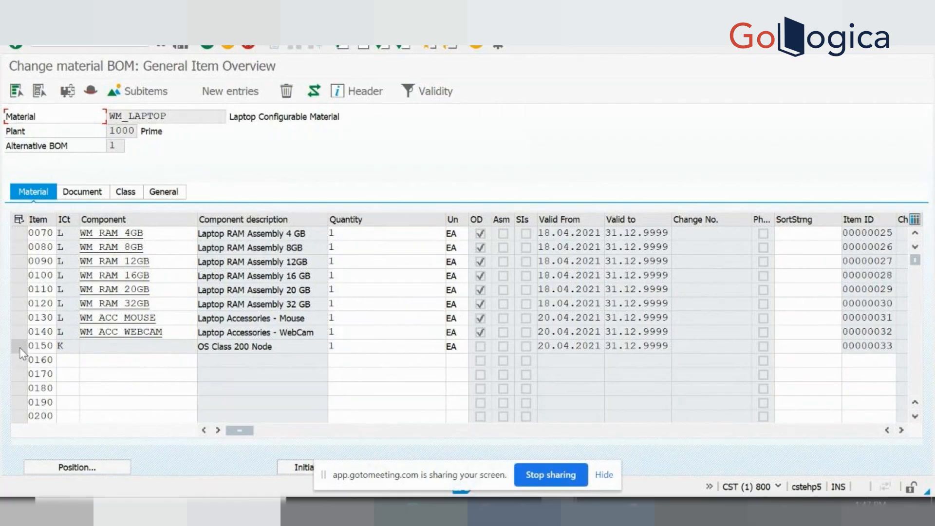
pyautogui.click(19, 347)
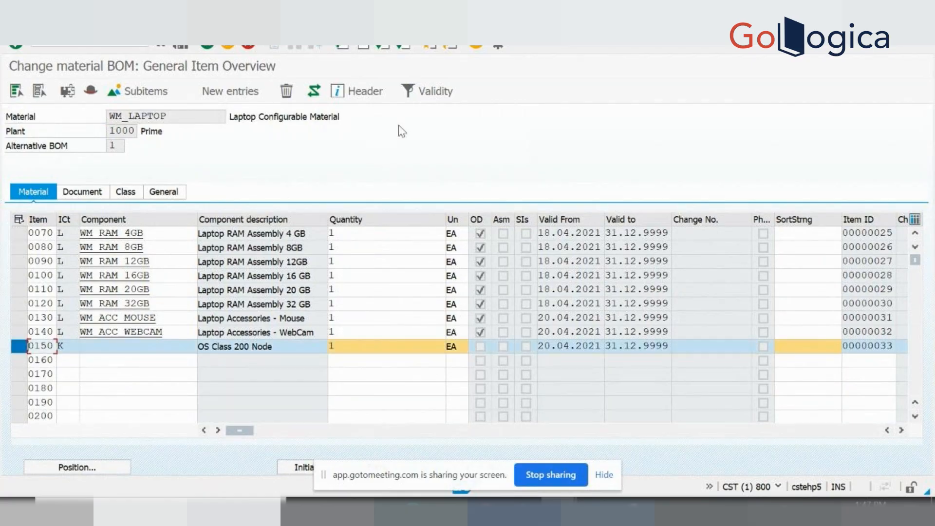
pyautogui.click(314, 91)
pyautogui.write('WM_OS_SC')
pyautogui.press('Return')
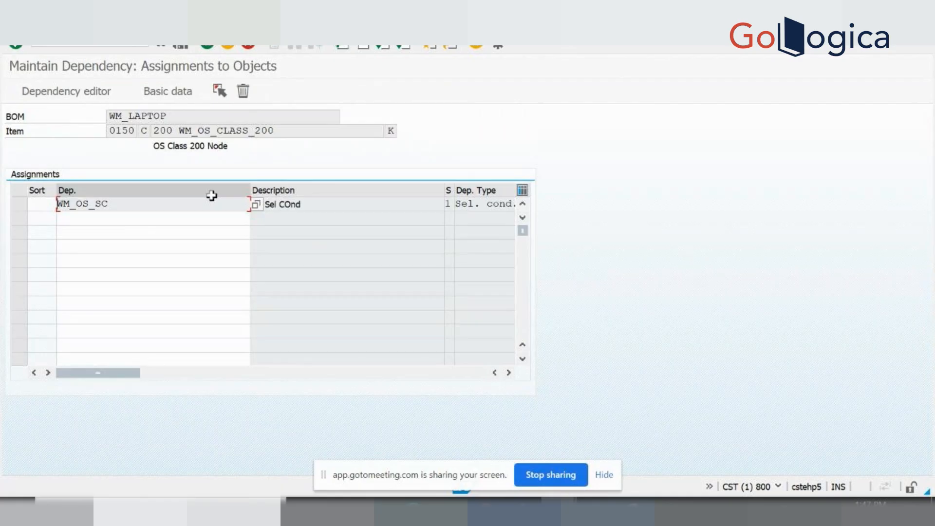
pyautogui.click(182, 48)
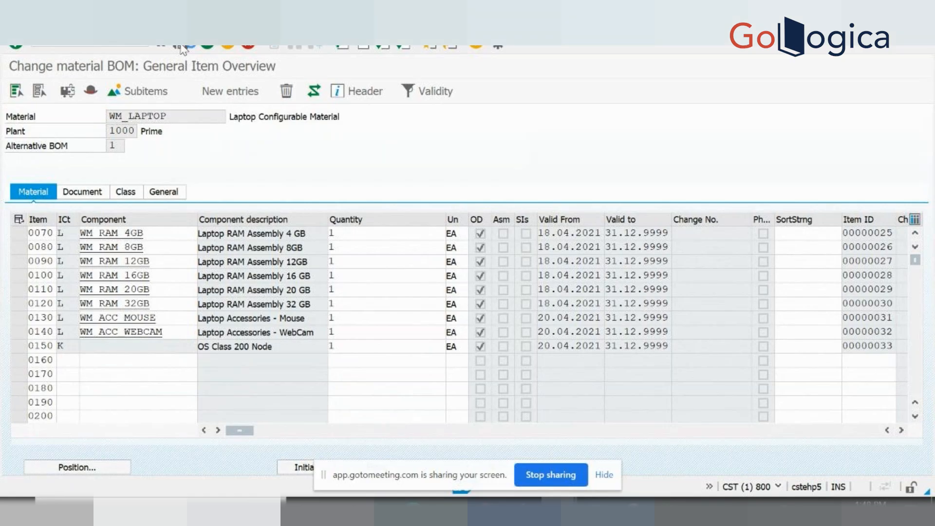
pyautogui.click(182, 47)
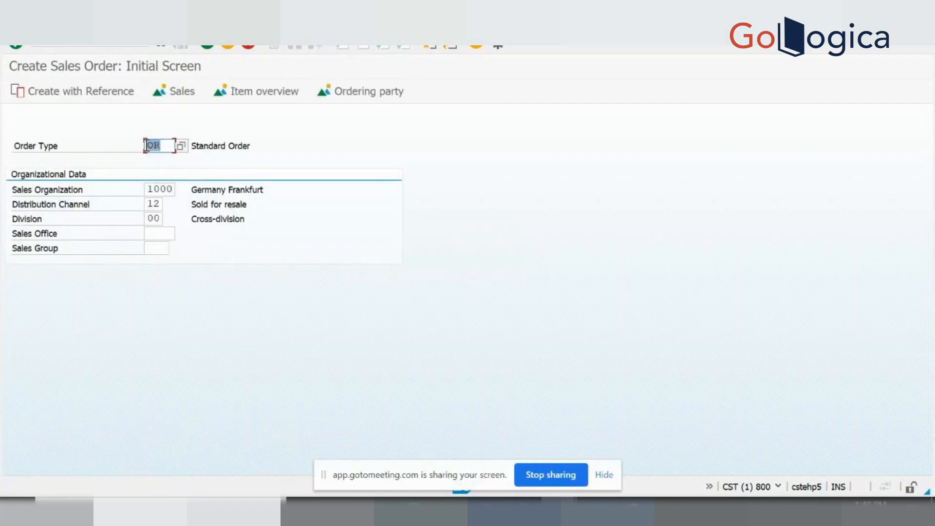
# Start a standard order with the sold-to and ship-to customer numbers, required delivery date 30.04.2021 and delivering plant 1000.
pyautogui.press('Return')
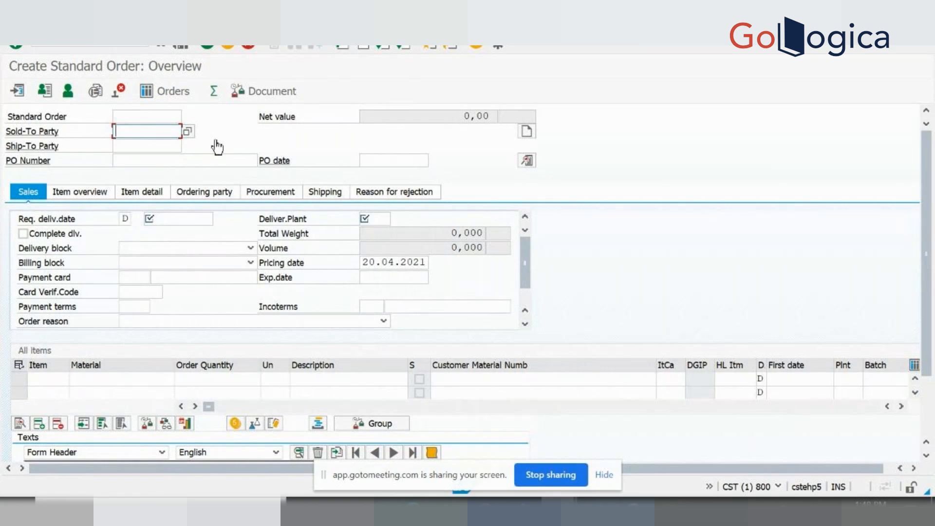
pyautogui.click(163, 144)
pyautogui.click(149, 146)
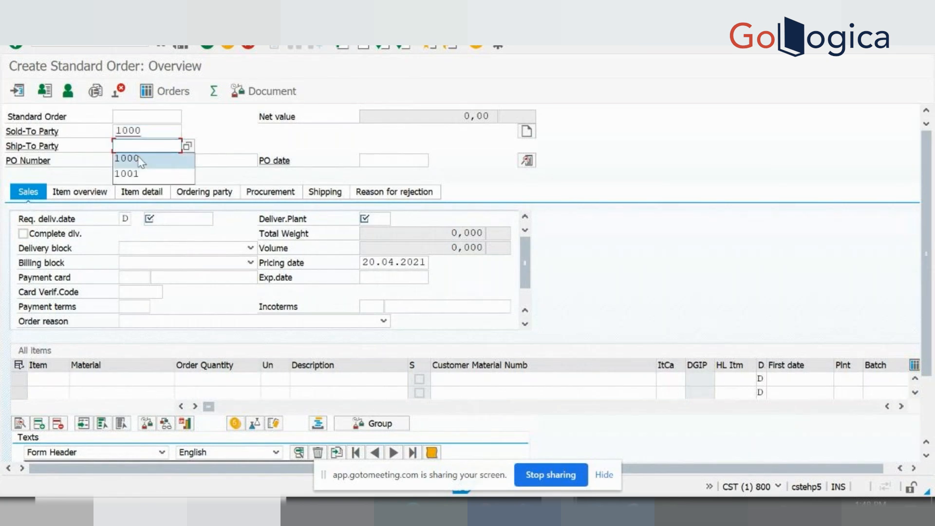
pyautogui.click(127, 158)
pyautogui.click(169, 220)
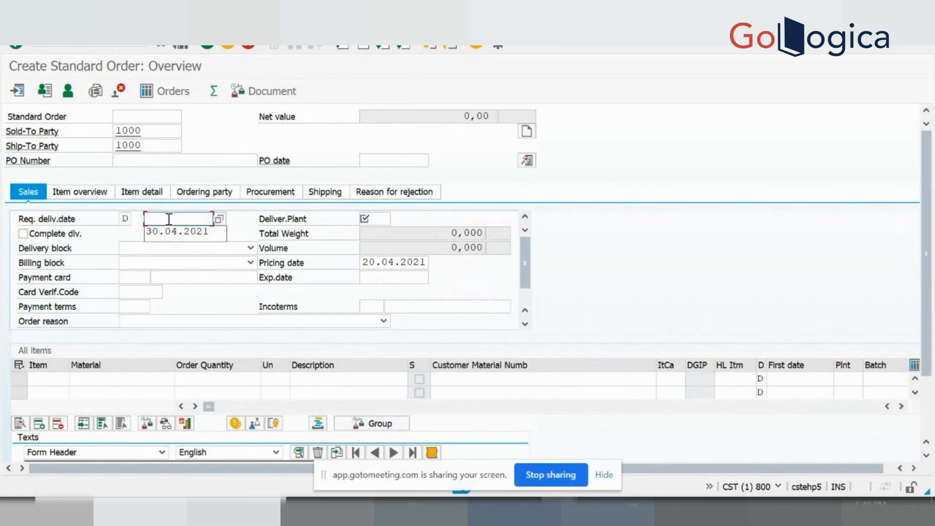
pyautogui.click(175, 233)
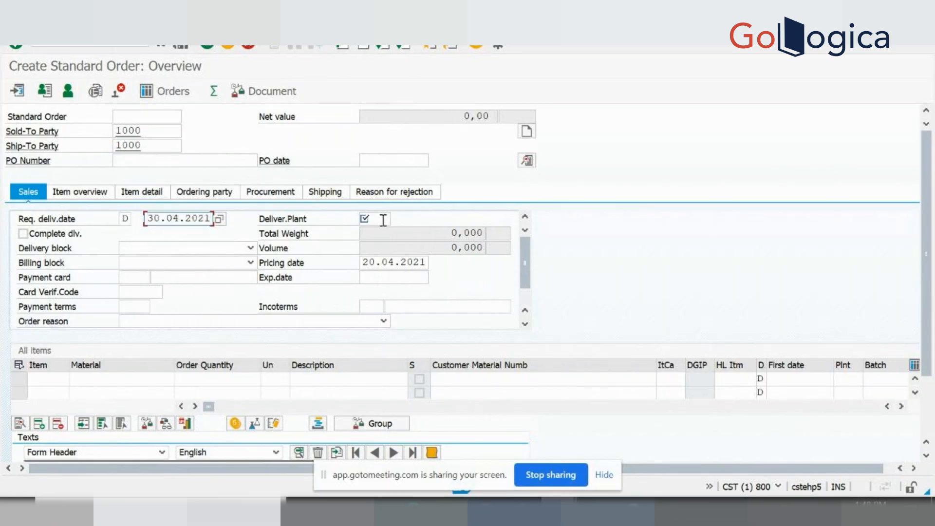
pyautogui.click(386, 219)
pyautogui.click(383, 233)
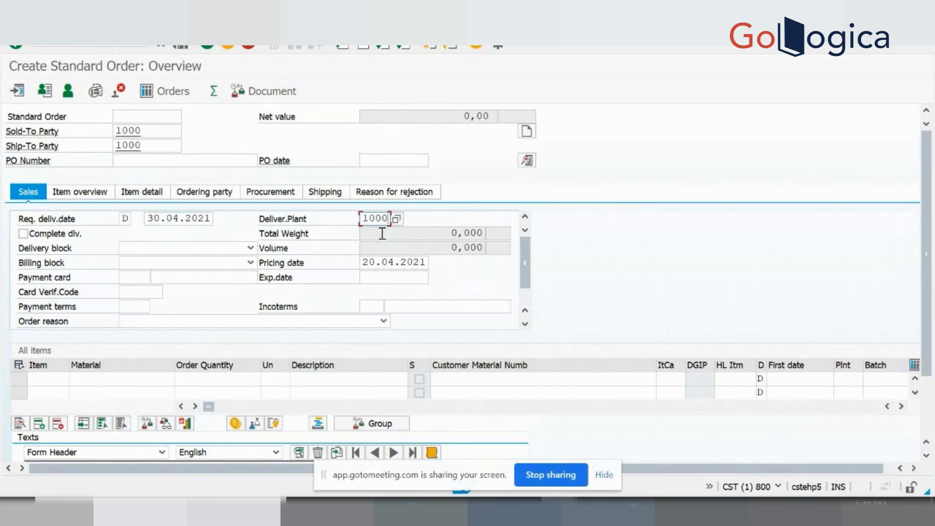
# Add order item WM_LAPTOP with quantity 1 and plant 1000, and open its characteristic value assignment.
pyautogui.click(127, 378)
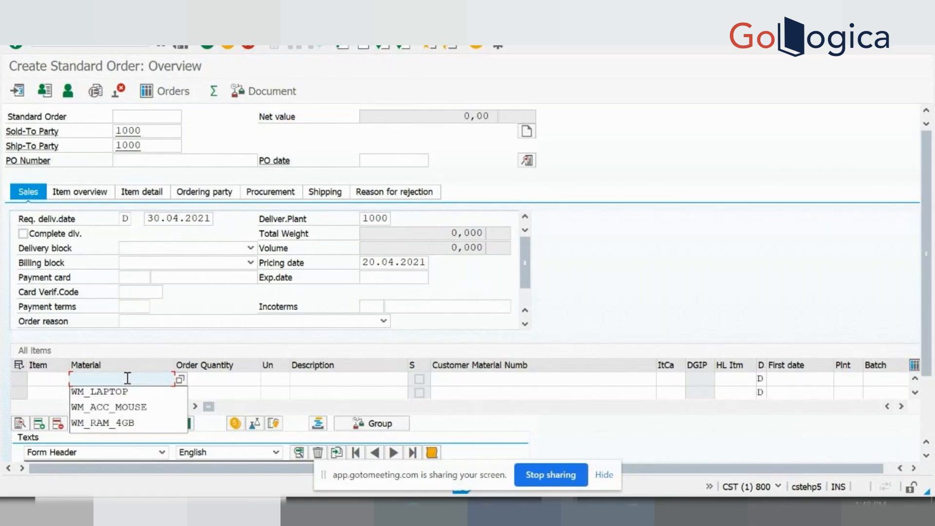
pyautogui.click(127, 393)
pyautogui.click(210, 378)
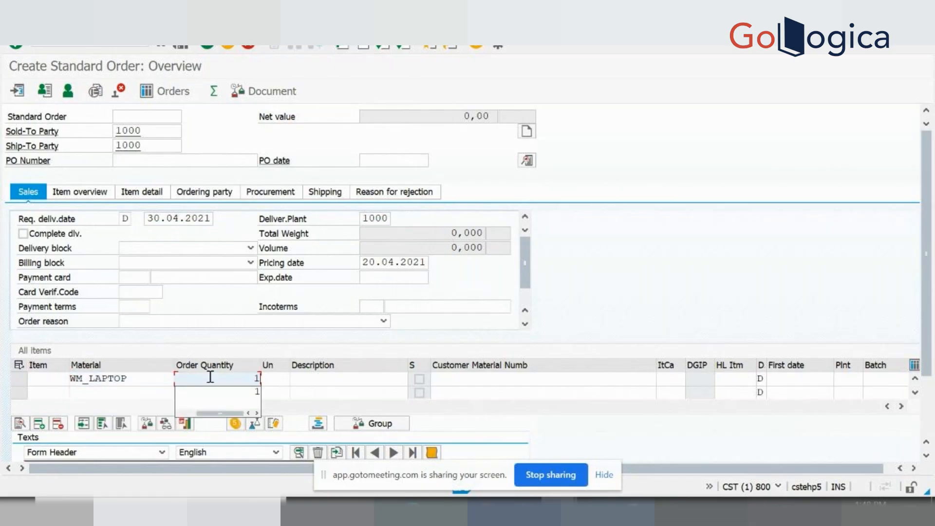
pyautogui.click(850, 385)
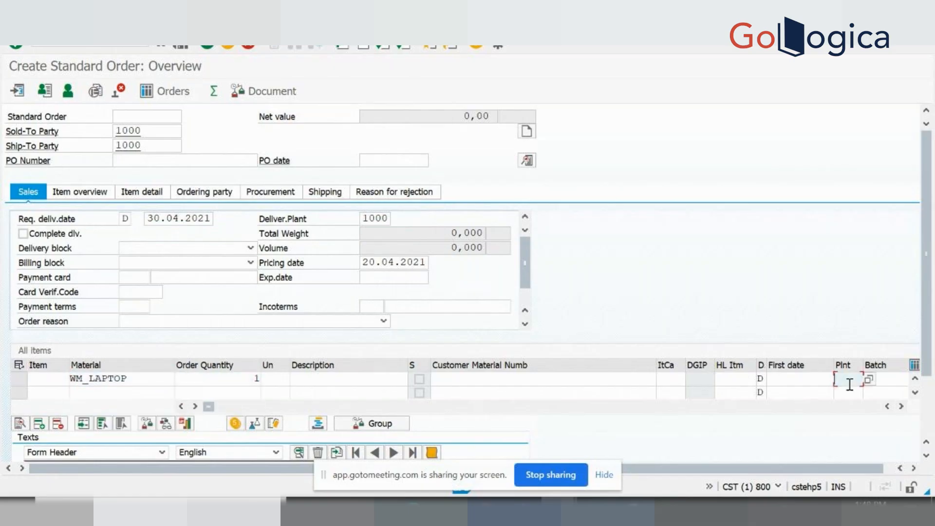
pyautogui.write('1000')
pyautogui.press('Return')
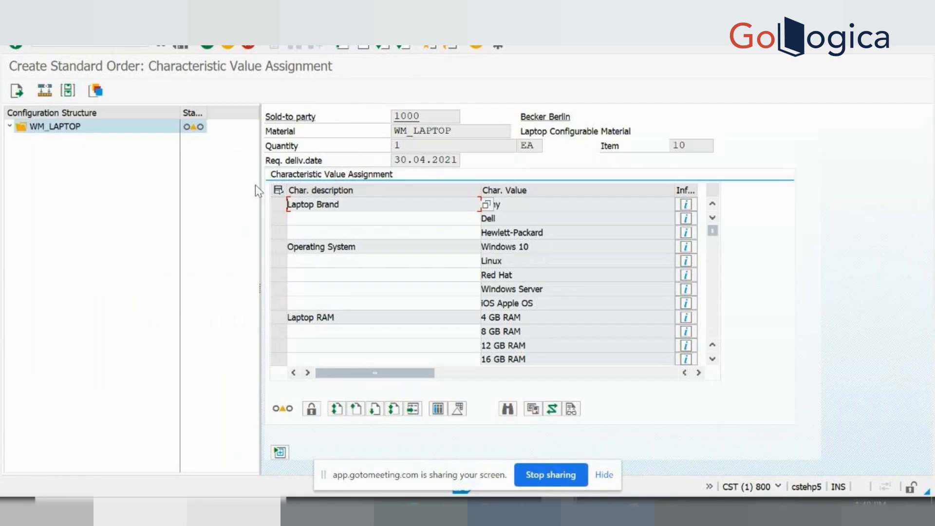
pyautogui.press('Return')
# Assign Sony as laptop brand, Windows 10 as operating system and 4 GB RAM as laptop RAM, and review the remaining characteristics.
pyautogui.click(501, 207)
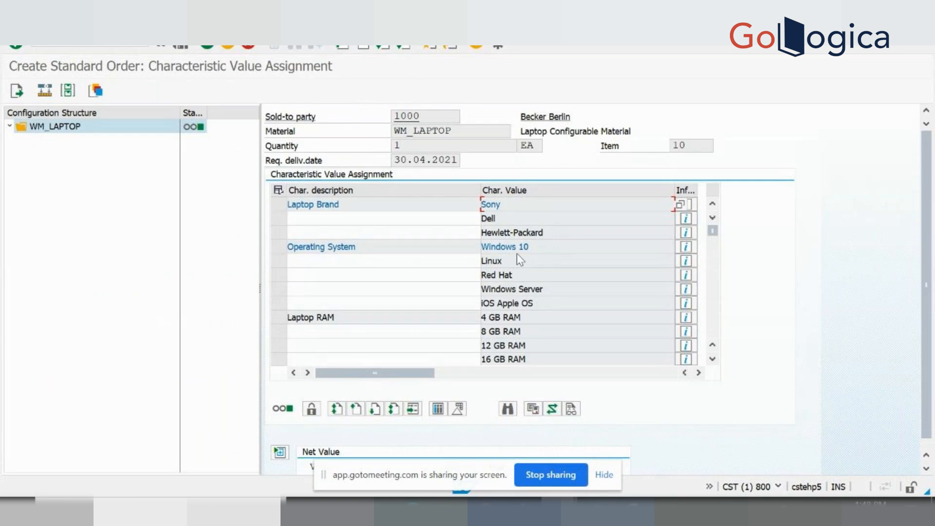
pyautogui.click(504, 317)
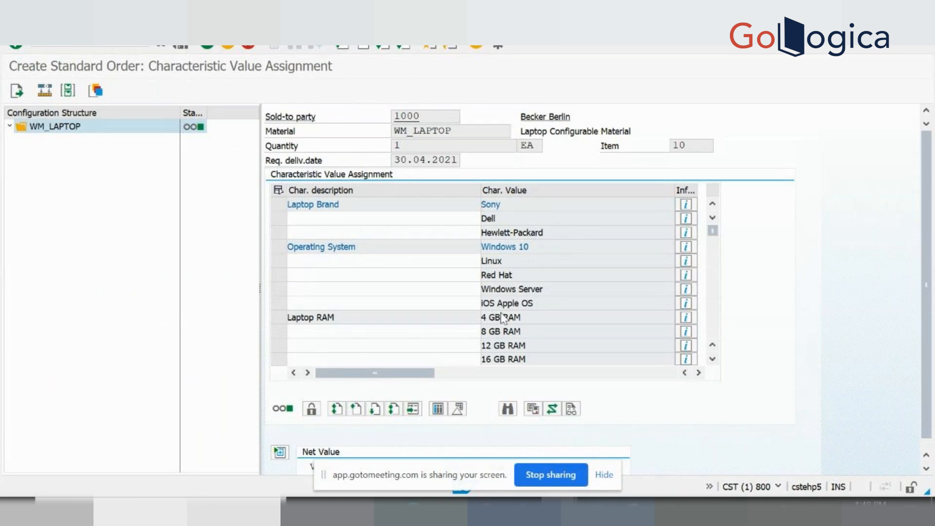
pyautogui.click(713, 325)
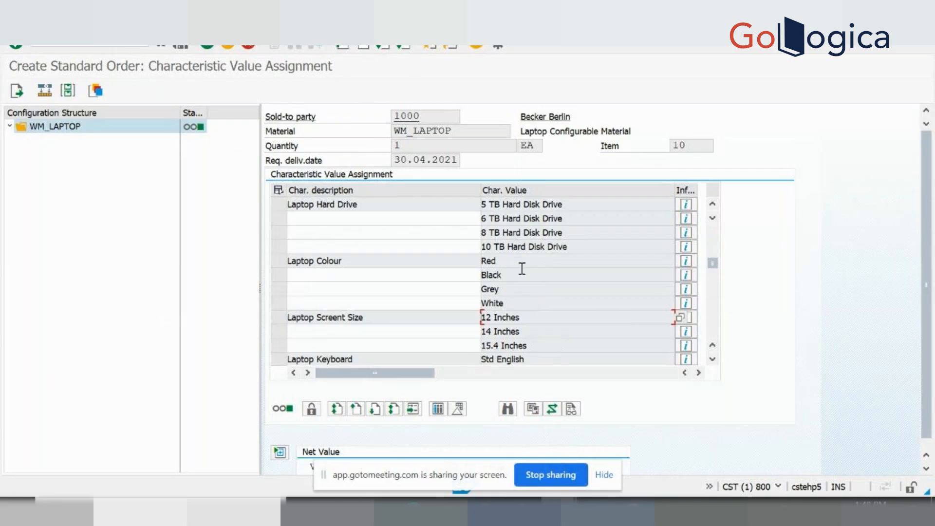
pyautogui.click(713, 330)
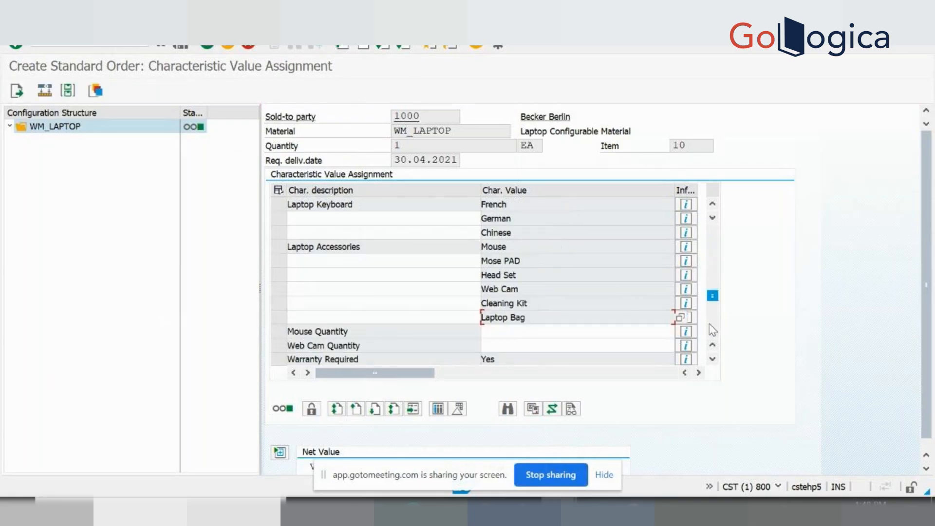
pyautogui.click(715, 266)
pyautogui.click(715, 237)
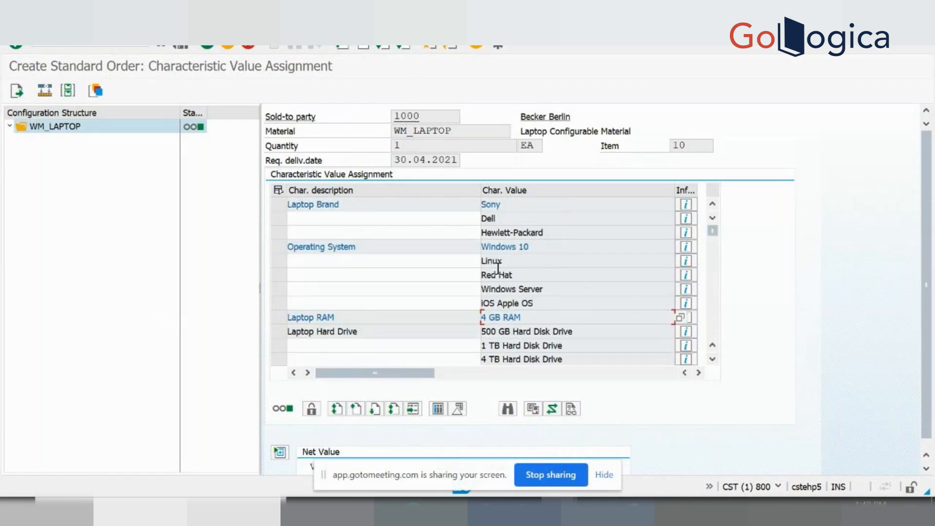
# Display the configuration result for WM_LAPTOP and examine which operating system component is selected for item 0150.
pyautogui.click(180, 126)
pyautogui.click(45, 90)
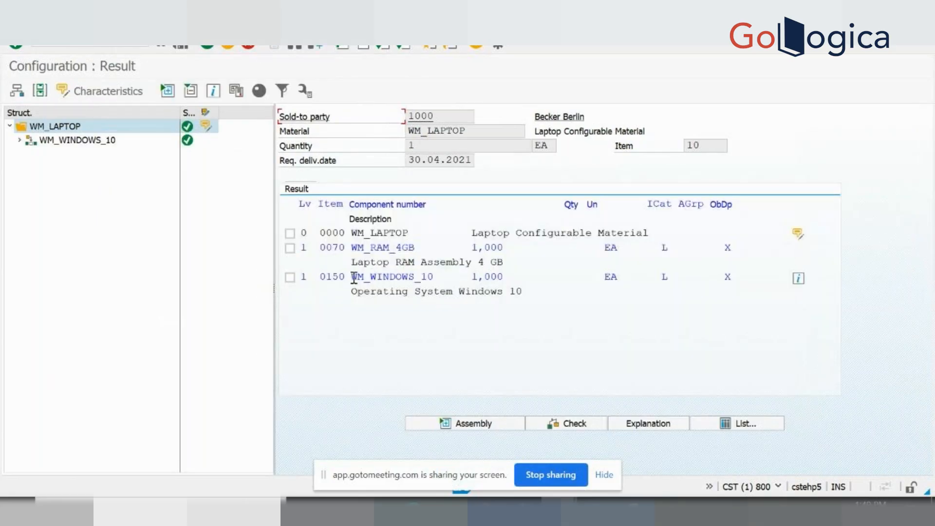
pyautogui.moveTo(351, 277); pyautogui.dragTo(442, 277)
pyautogui.click(442, 276)
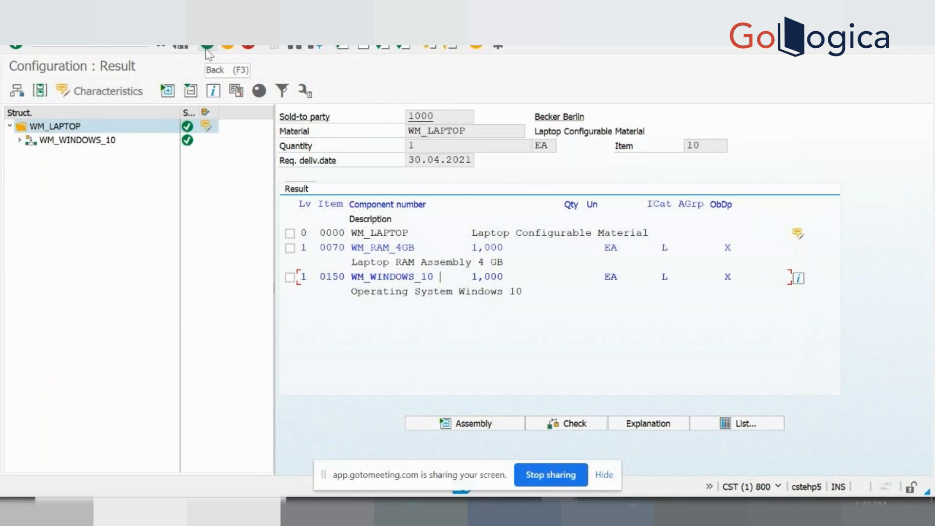
# Leave the configuration, return to the standard order overview and acknowledge the information messages about the items.
pyautogui.click(92, 90)
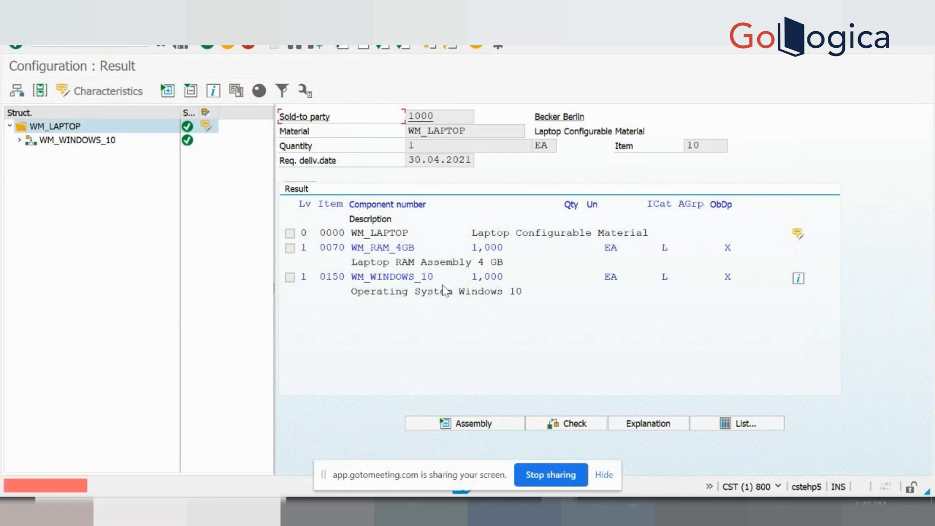
pyautogui.click(207, 47)
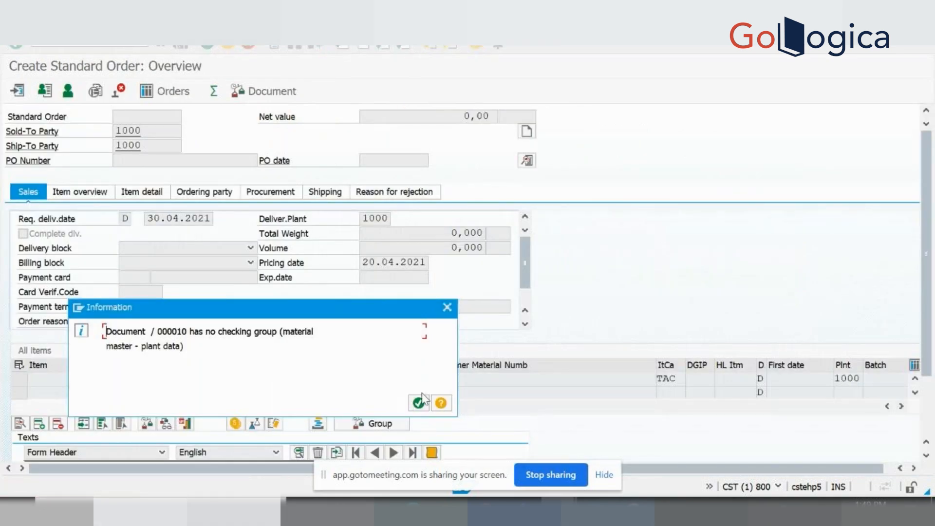
pyautogui.click(422, 402)
pyautogui.click(420, 403)
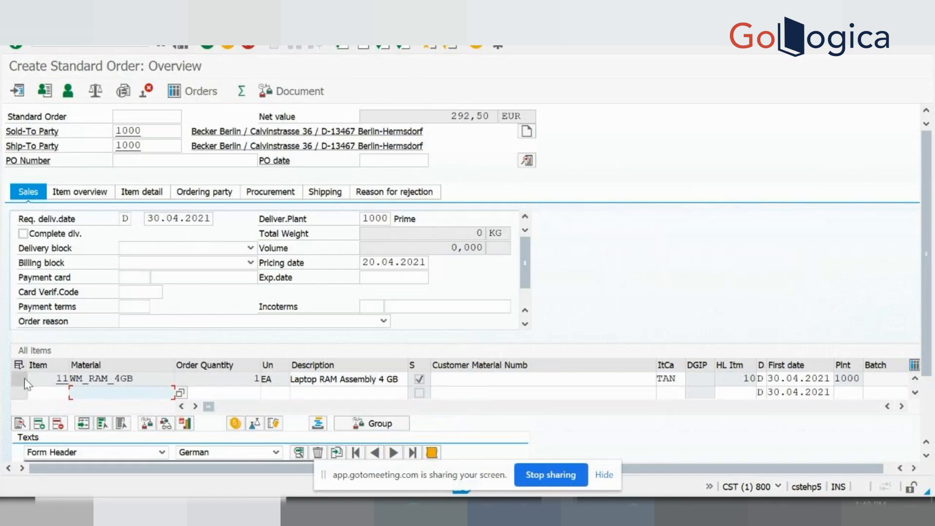
# Find the WM_LAPTOP main item in the order's item overview and open its configuration.
pyautogui.click(78, 191)
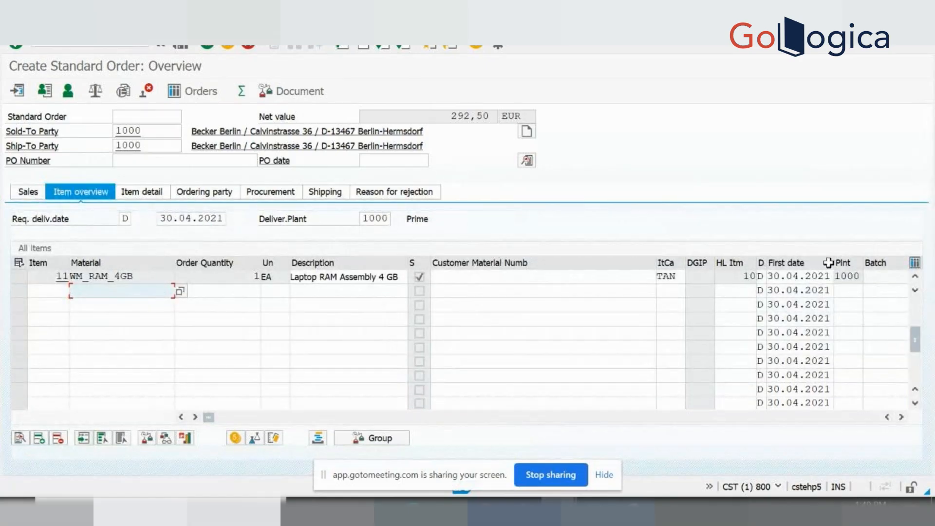
pyautogui.click(918, 314)
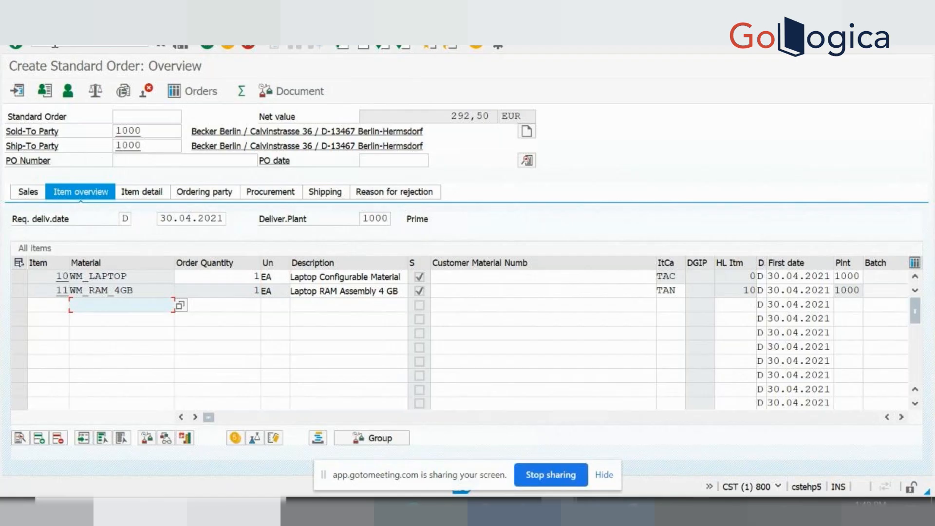
pyautogui.click(18, 276)
pyautogui.click(274, 438)
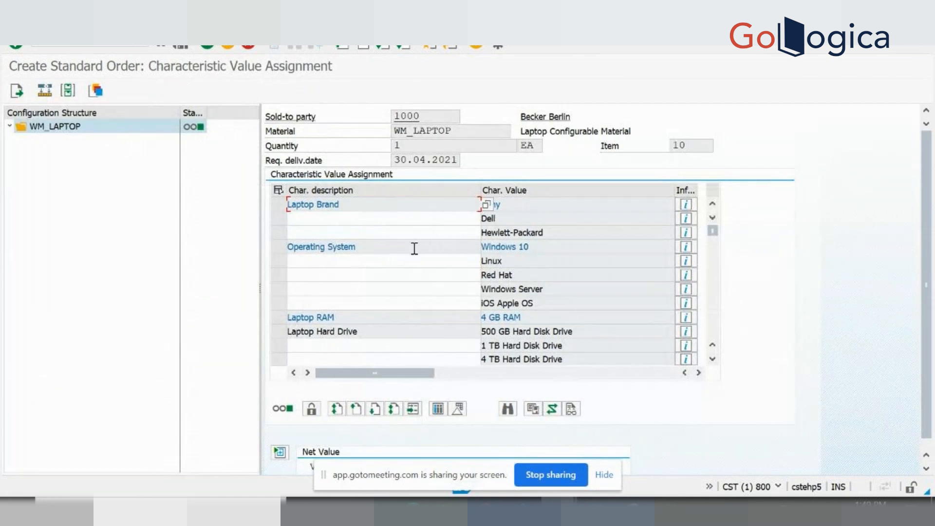
# Compare the WM_LAPTOP configuration result with the operating system cleared and with iOS Apple OS selected.
pyautogui.click(487, 247)
pyautogui.click(46, 92)
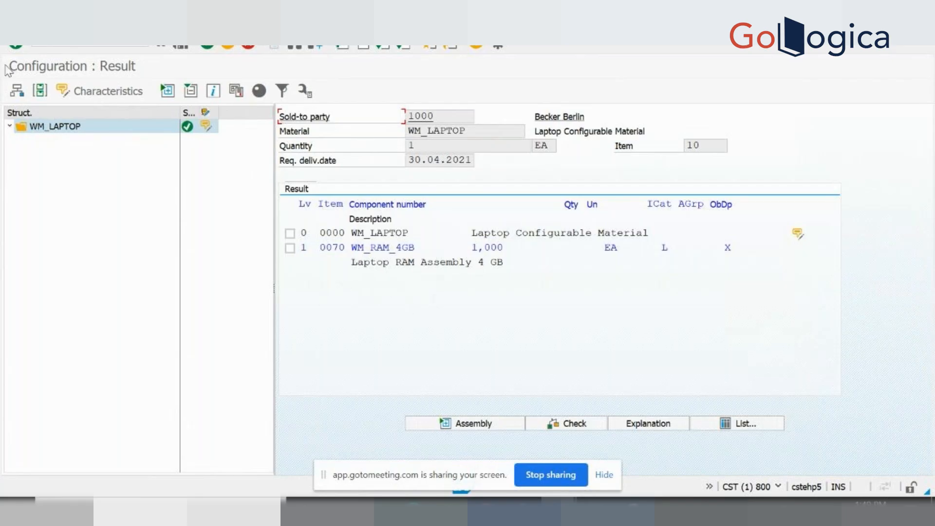
pyautogui.click(99, 99)
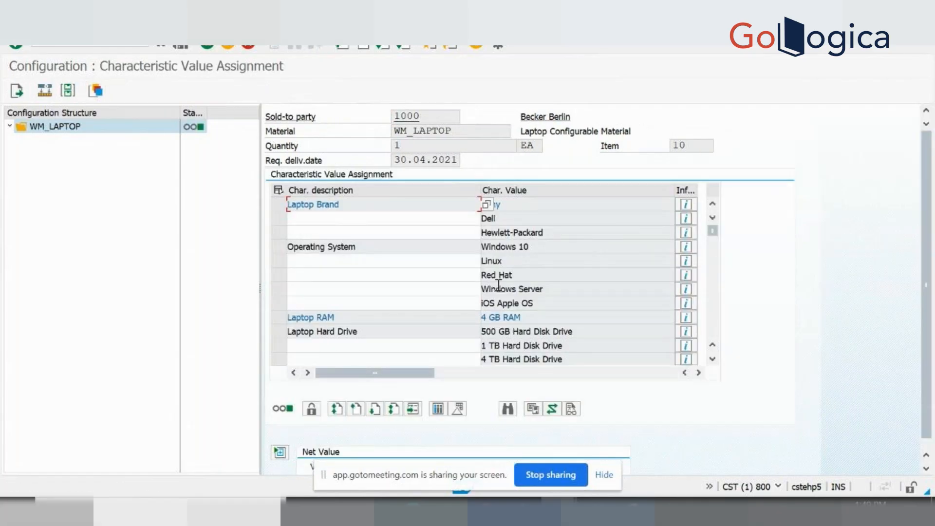
pyautogui.click(508, 303)
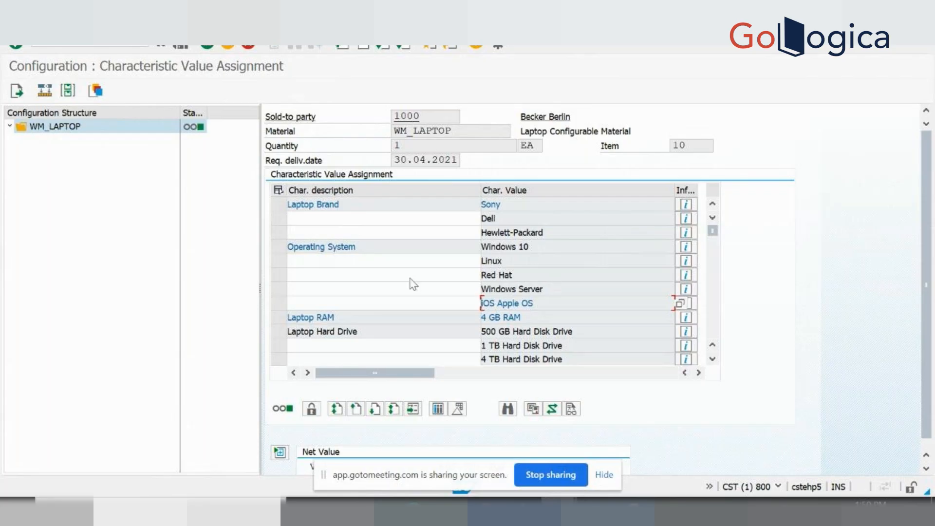
pyautogui.click(50, 95)
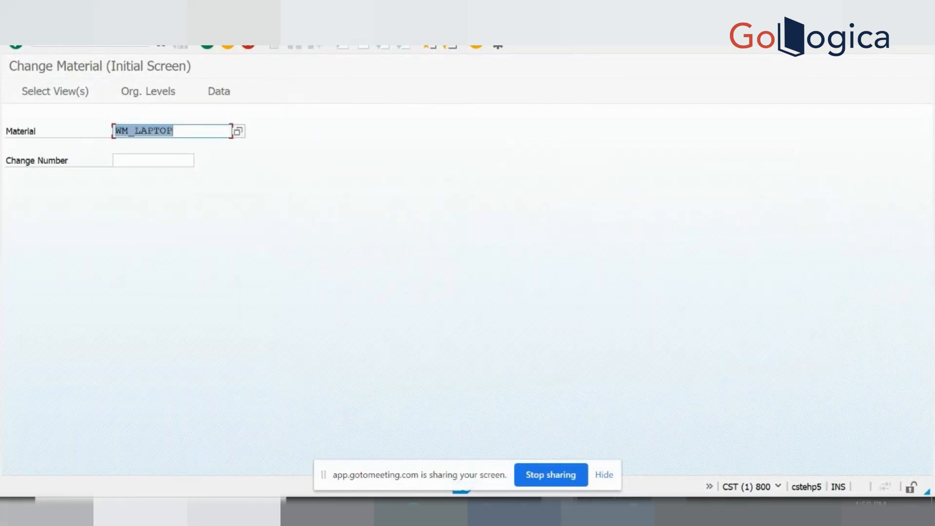
# Copy WM_WINDOWS_10 from the Excel material list and open that material for changing in SAP with the preselected views and organizational levels.
pyautogui.click(654, 468)
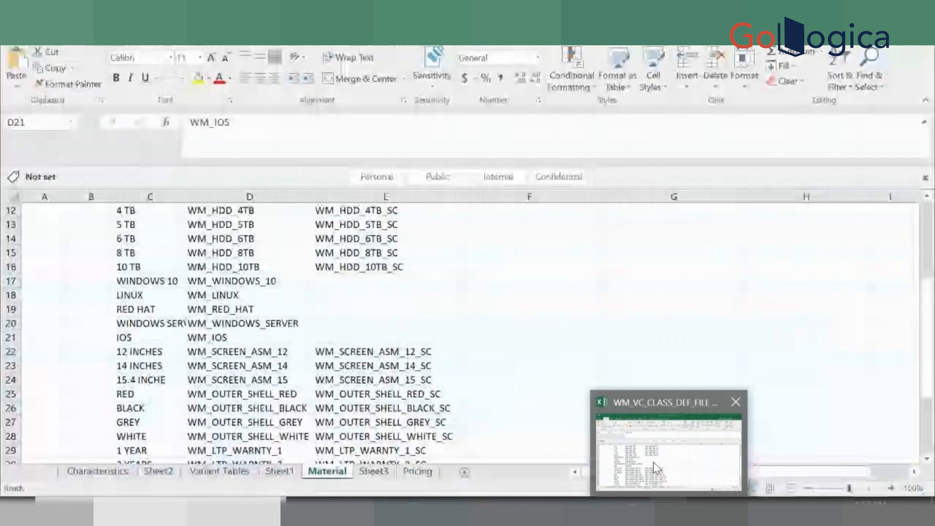
pyautogui.click(231, 279)
pyautogui.hotkey('ctrl', 'c')
pyautogui.hotkey('alt', 'Tab')
pyautogui.hotkey('ctrl', 'v')
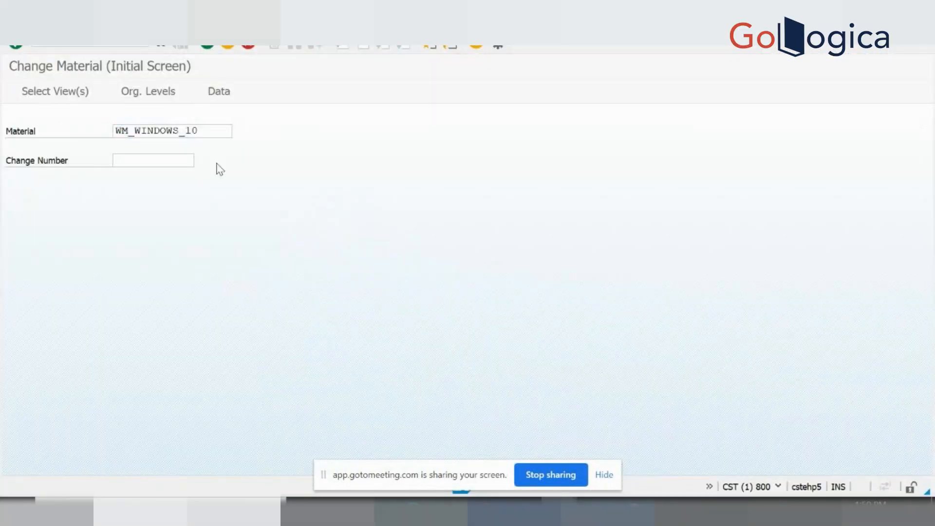
pyautogui.press('Return')
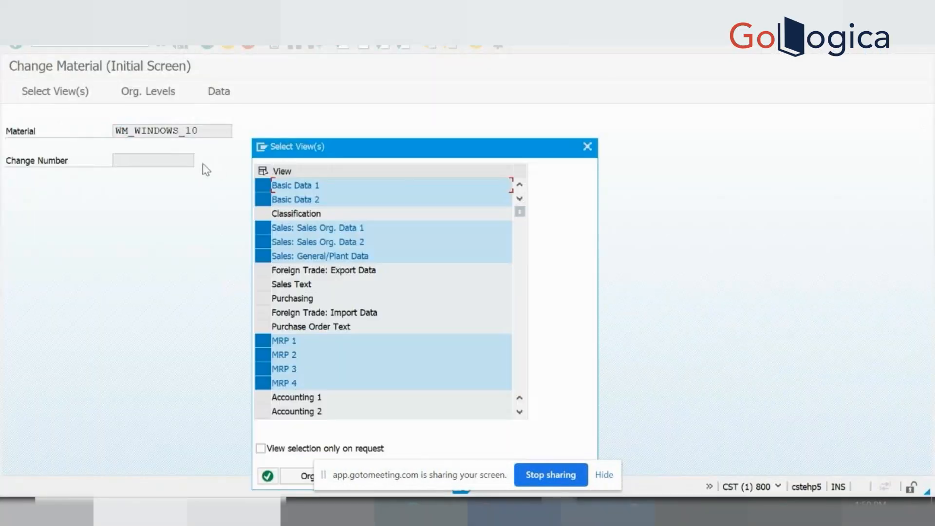
pyautogui.click(267, 475)
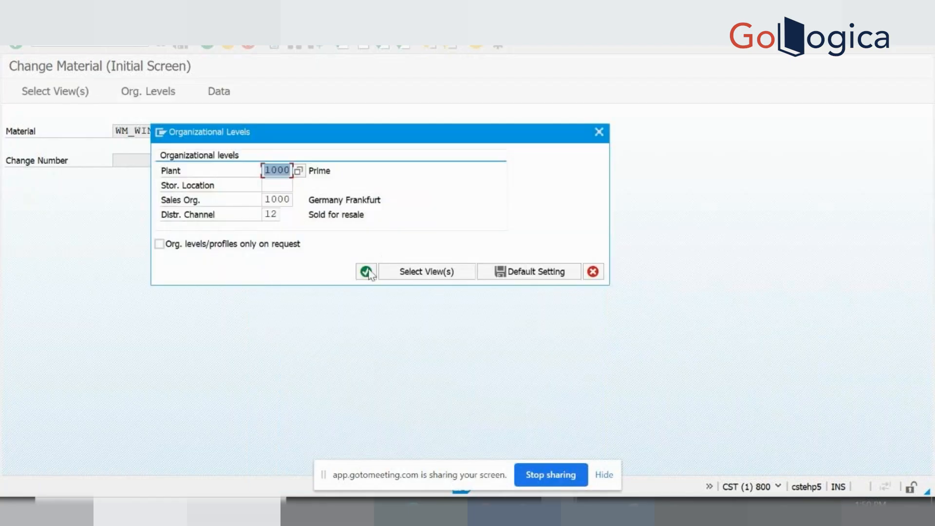
pyautogui.click(366, 272)
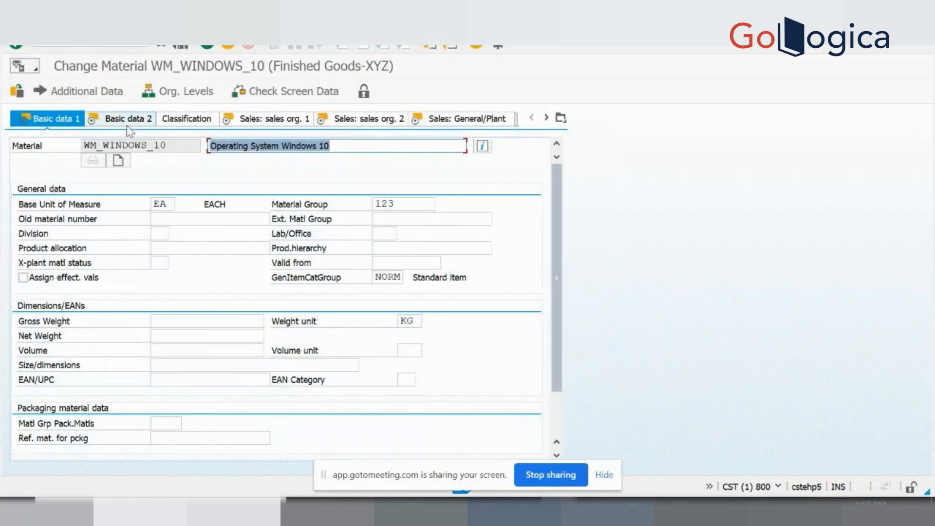
# Add a DE description "Operating System Windows 10" to the material's additional data and save the material.
pyautogui.click(78, 90)
pyautogui.click(46, 205)
pyautogui.write('DE')
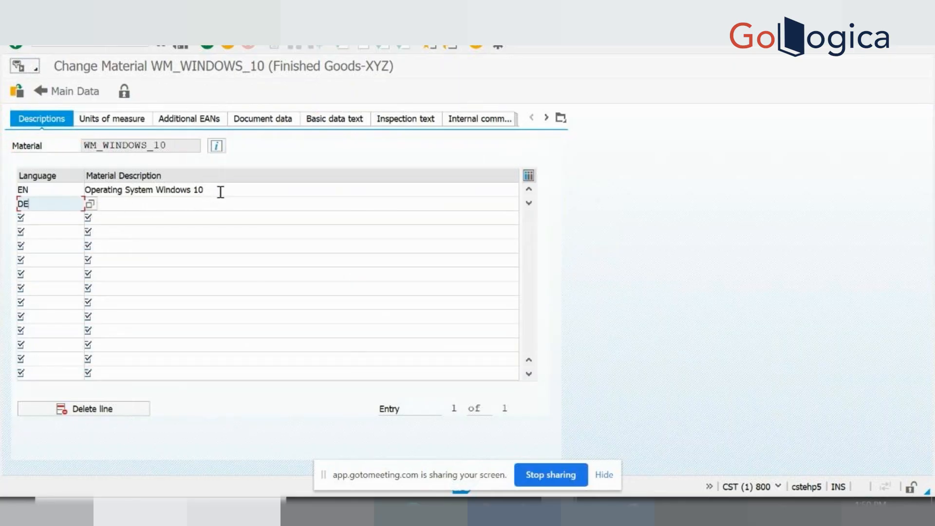
pyautogui.moveTo(221, 192); pyautogui.dragTo(83, 191)
pyautogui.click(100, 205)
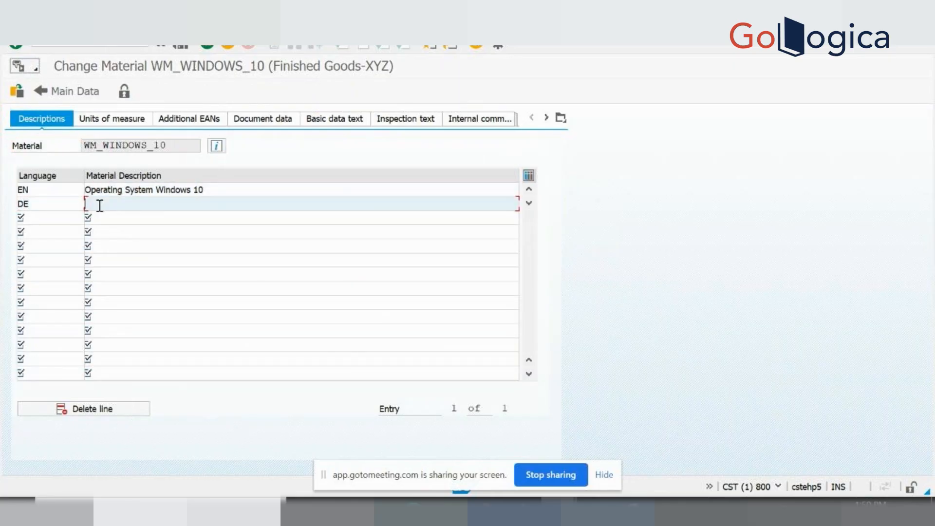
pyautogui.hotkey('ctrl', 'v')
pyautogui.press('Return')
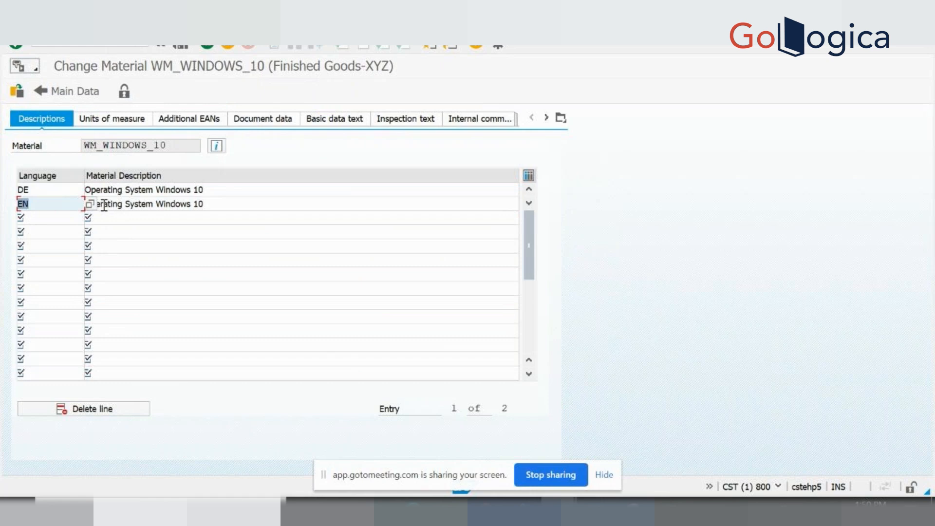
pyautogui.click(188, 52)
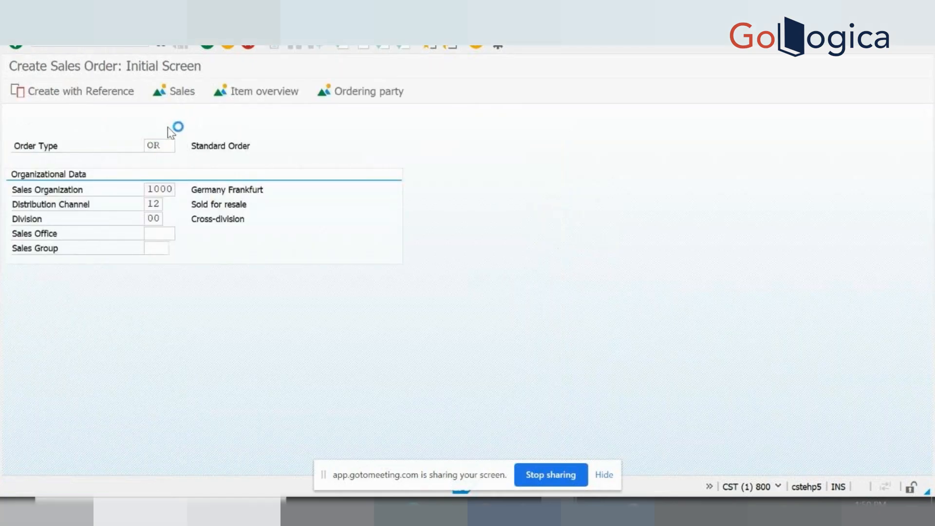
# Fill the new standard order's sold-to and ship-to parties with the customer number, and set delivery date 30.04.2021 and delivering plant 1000.
pyautogui.click(154, 128)
pyautogui.click(142, 143)
pyautogui.click(140, 146)
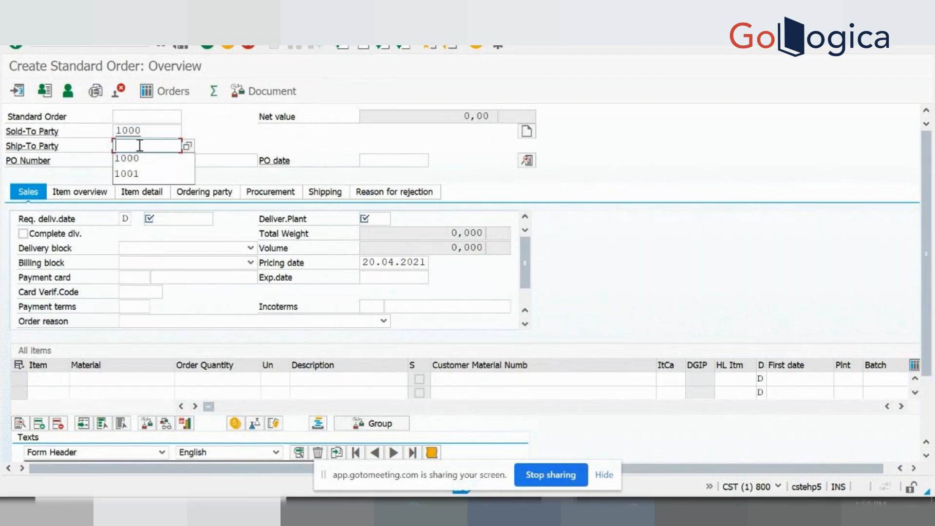
pyautogui.click(139, 155)
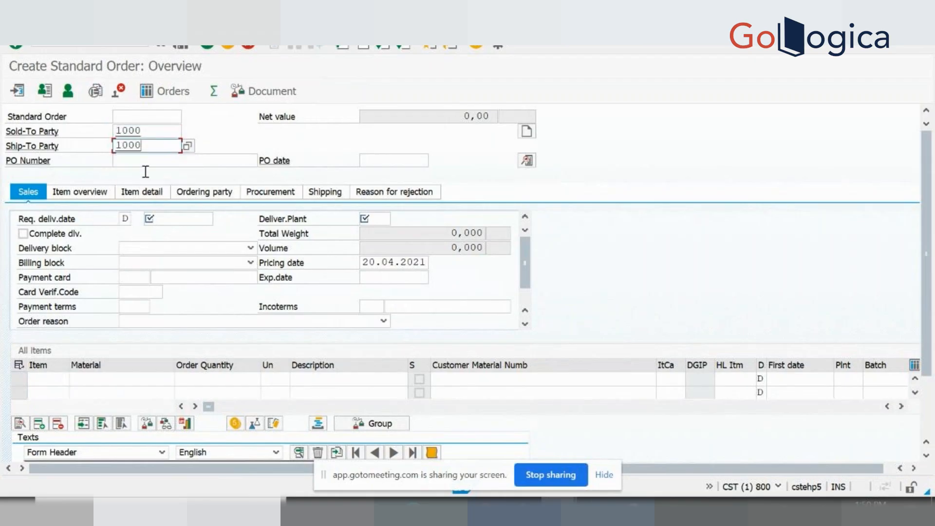
pyautogui.click(171, 214)
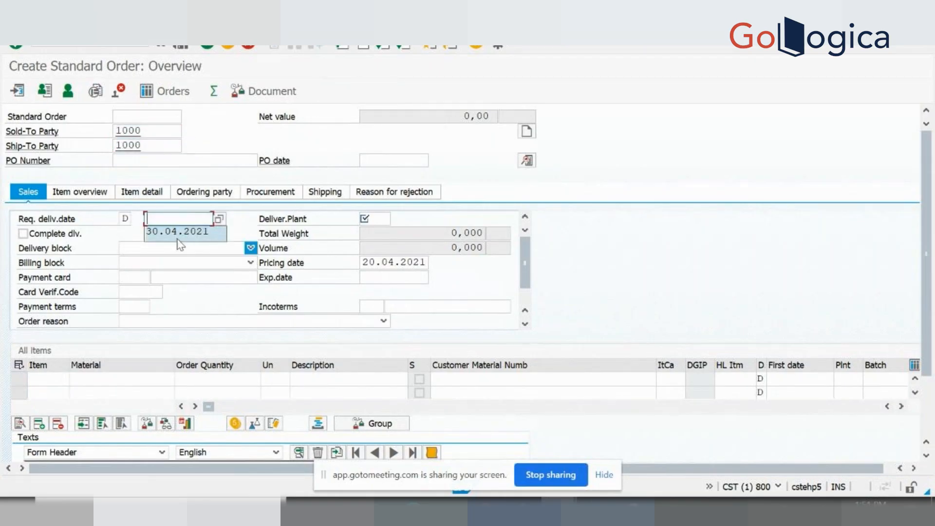
pyautogui.click(177, 239)
pyautogui.click(369, 219)
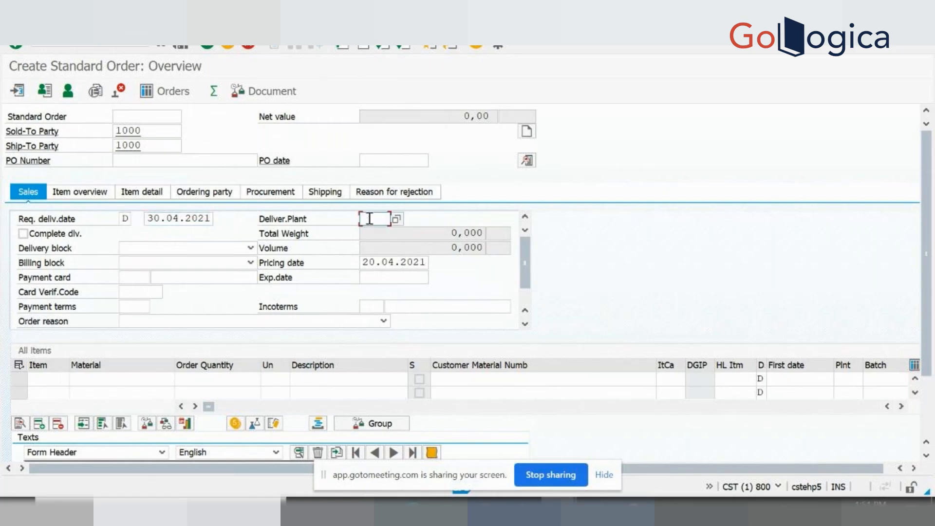
pyautogui.click(370, 232)
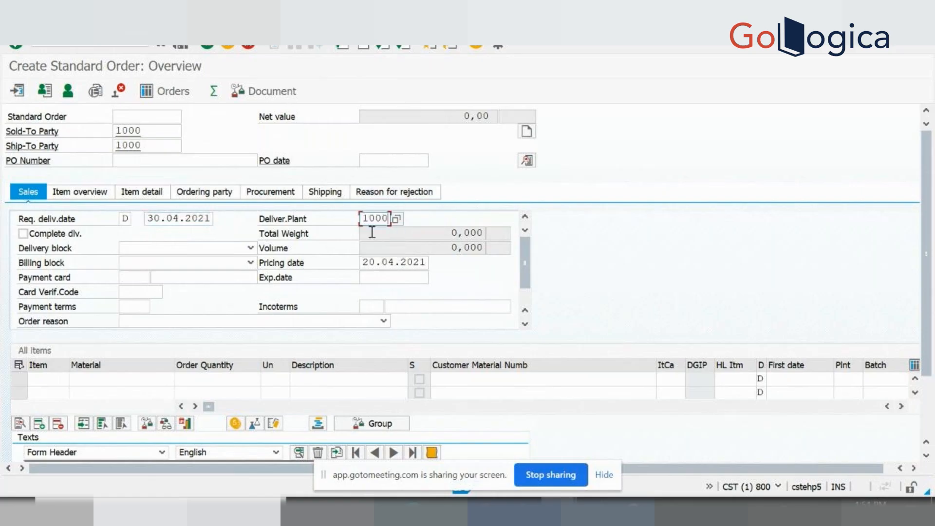
# Add an order item for material WM_LAPTOP with quantity 1 and plant 1000, and proceed to its configuration.
pyautogui.click(90, 379)
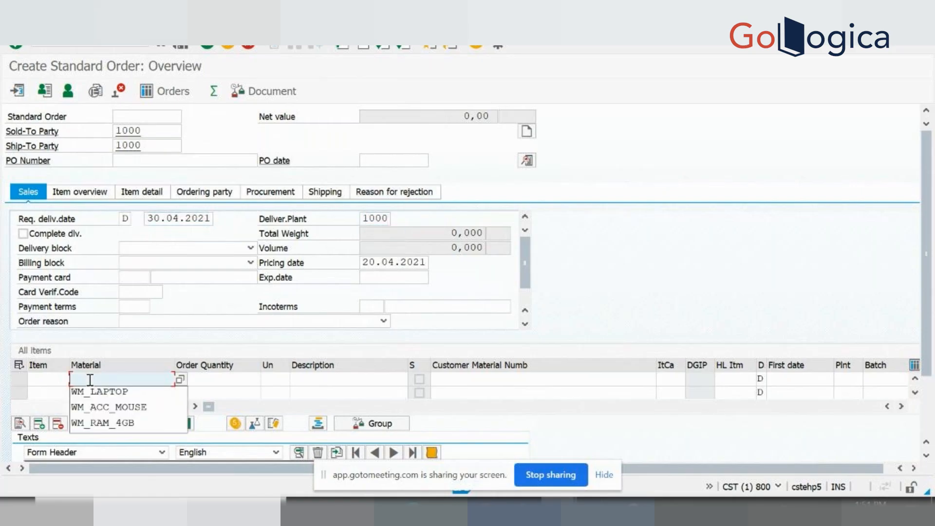
pyautogui.click(97, 391)
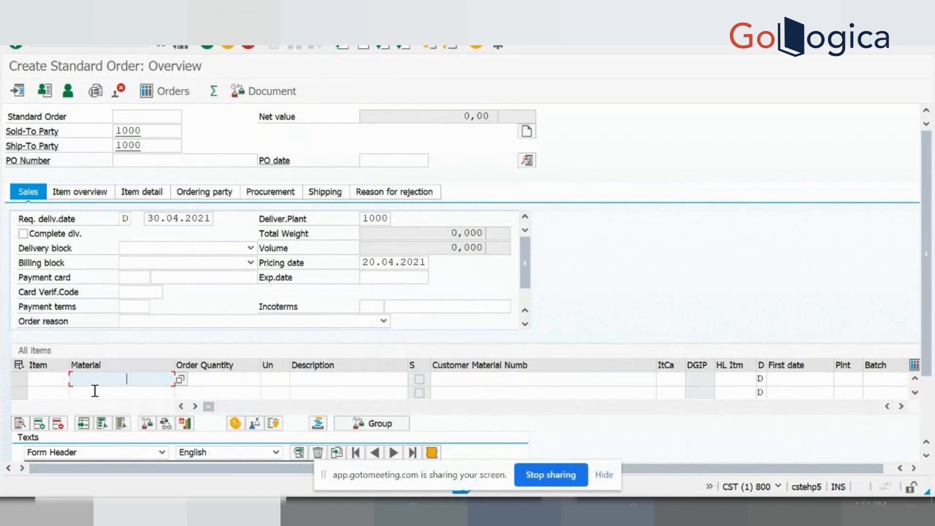
pyautogui.click(209, 379)
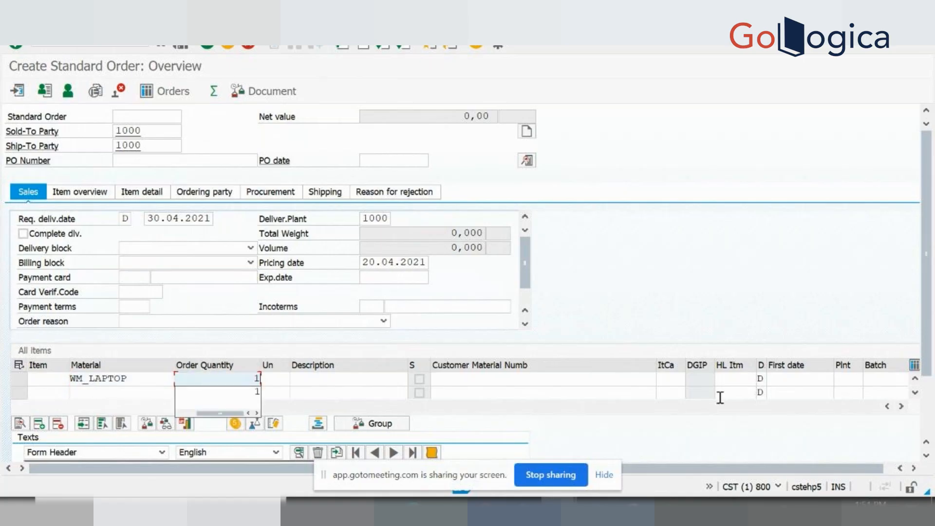
pyautogui.click(842, 379)
pyautogui.write('1000')
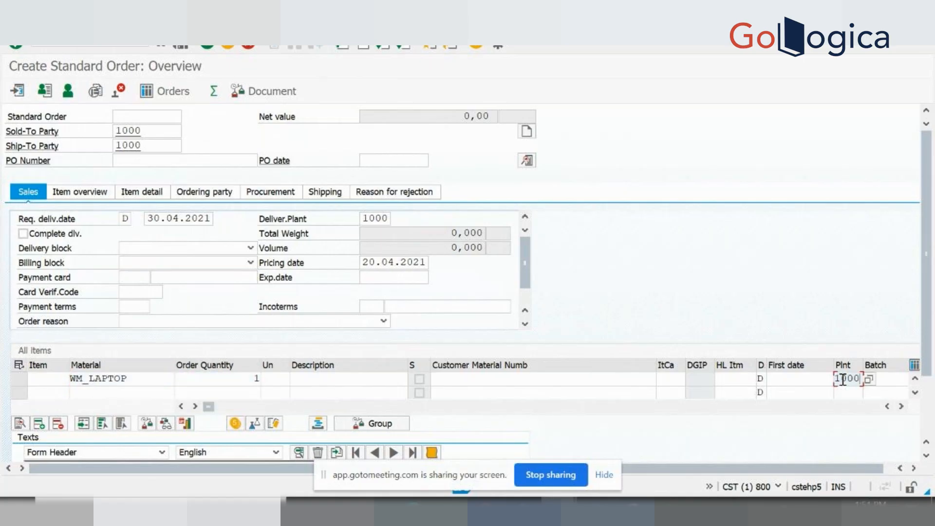
pyautogui.click(375, 219)
pyautogui.press('Return')
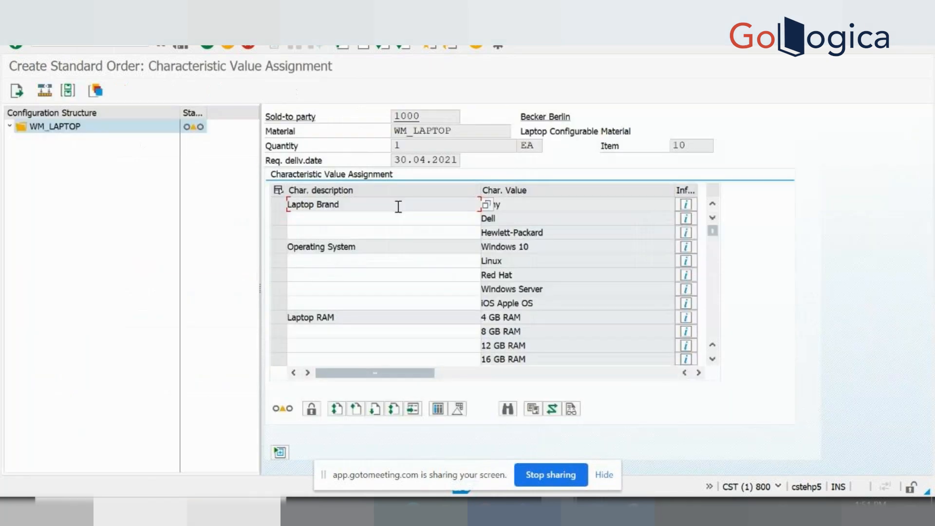
# Configure the laptop with brand Sony, Windows 10 and 4 GB RAM, and return to the order overview.
pyautogui.click(501, 205)
pyautogui.click(504, 247)
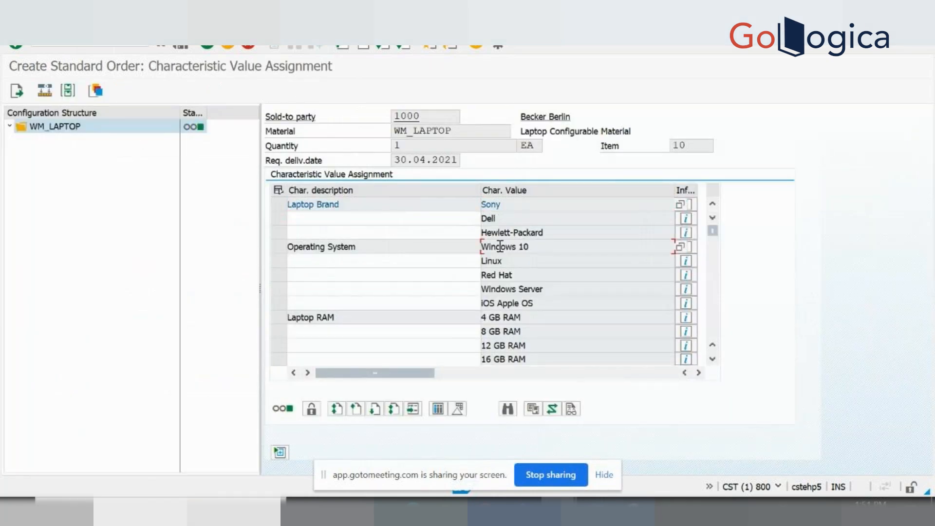
pyautogui.click(502, 317)
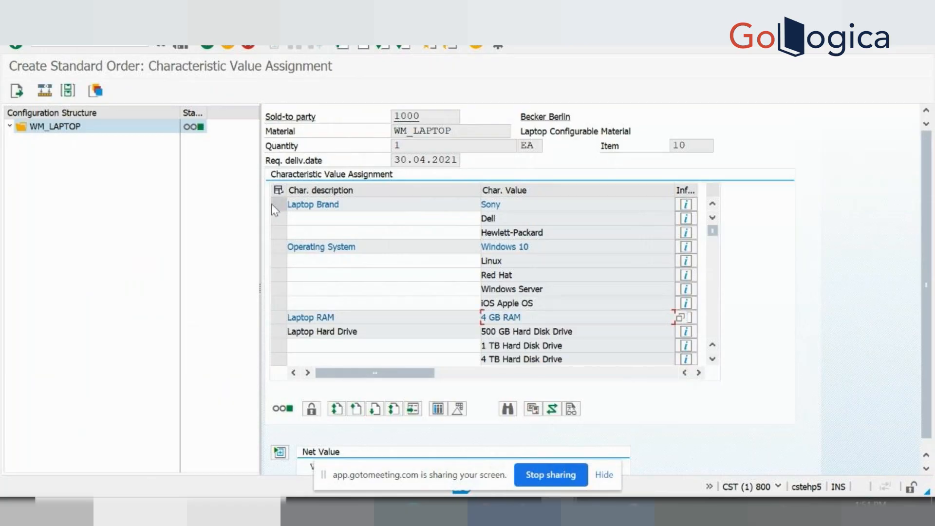
pyautogui.click(207, 47)
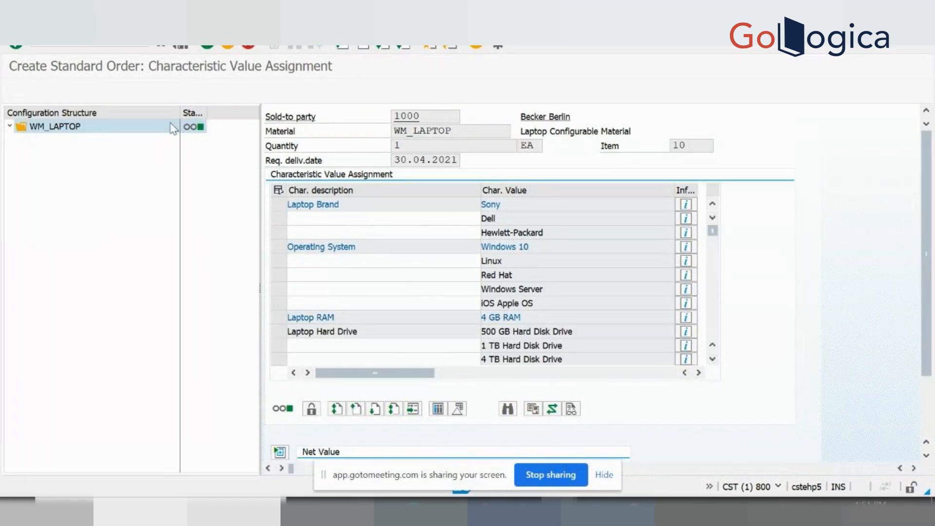
pyautogui.click(417, 404)
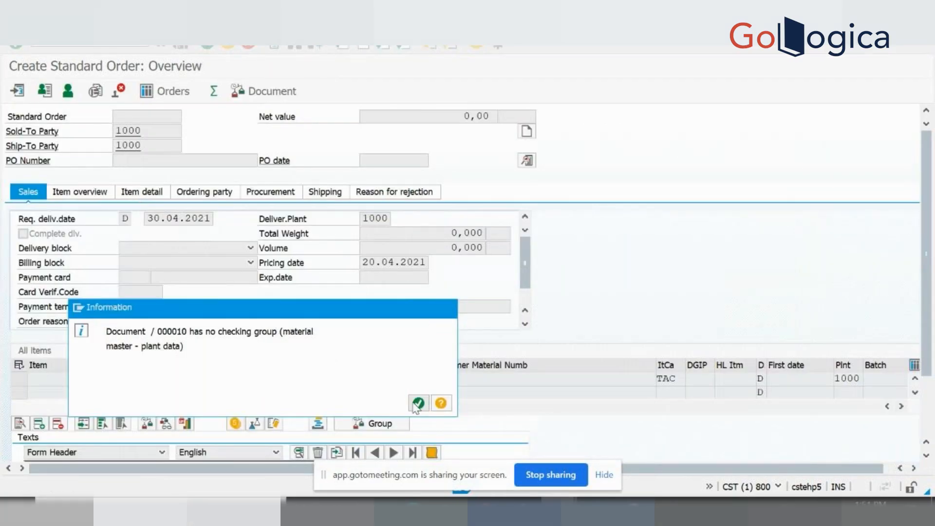
pyautogui.click(417, 404)
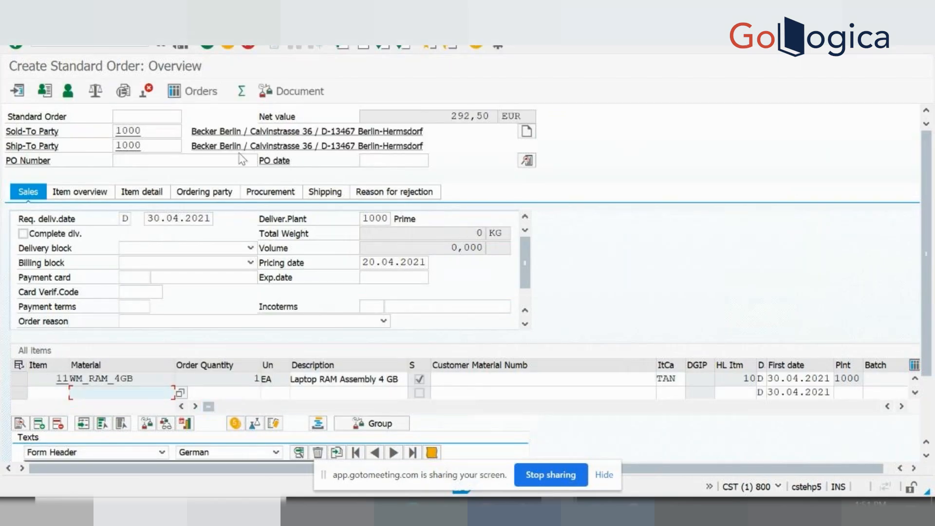
# Open the material BOM of WM_LAPTOP in plant 1000 with usage 3 for changing.
pyautogui.click(78, 46)
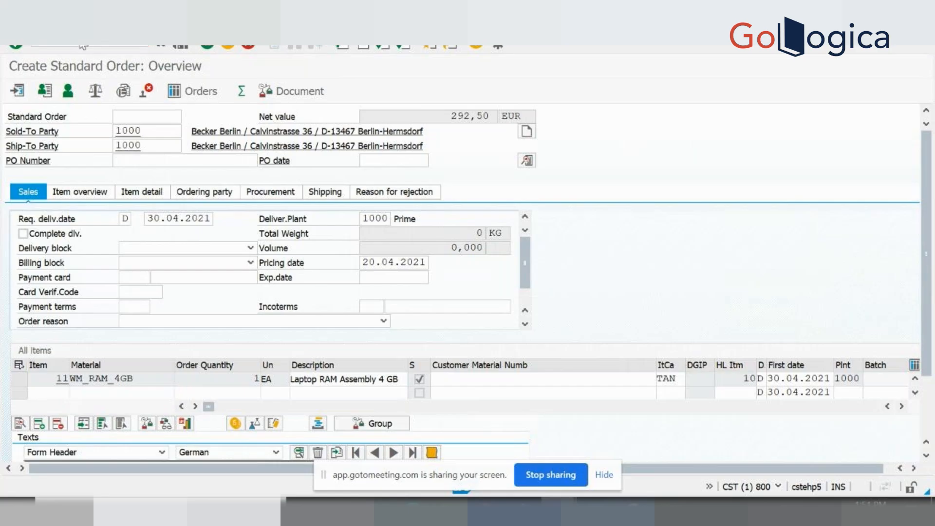
pyautogui.press('Return')
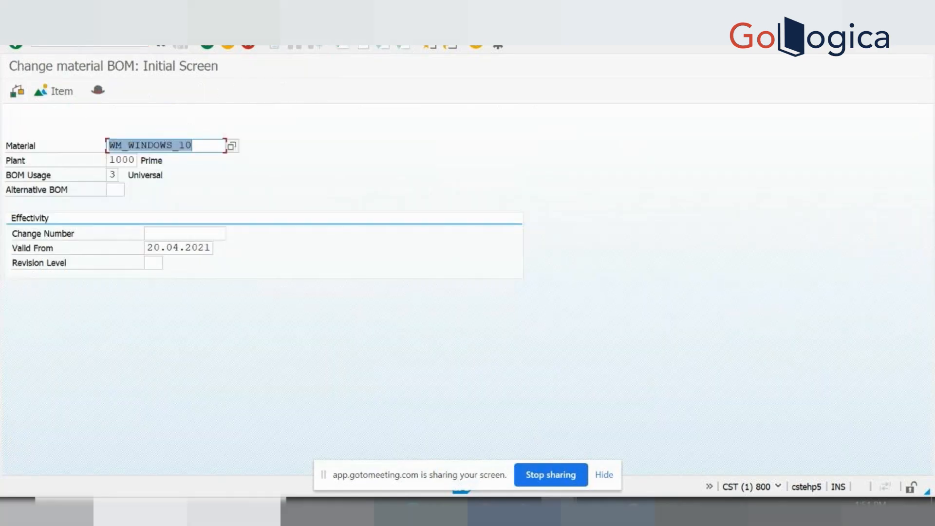
pyautogui.press('BackSpace')
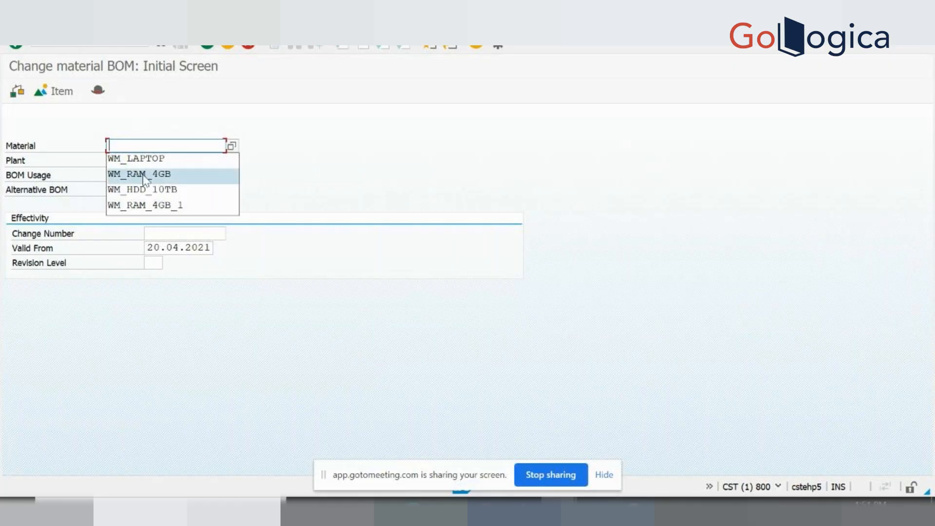
pyautogui.click(130, 159)
pyautogui.press('Return')
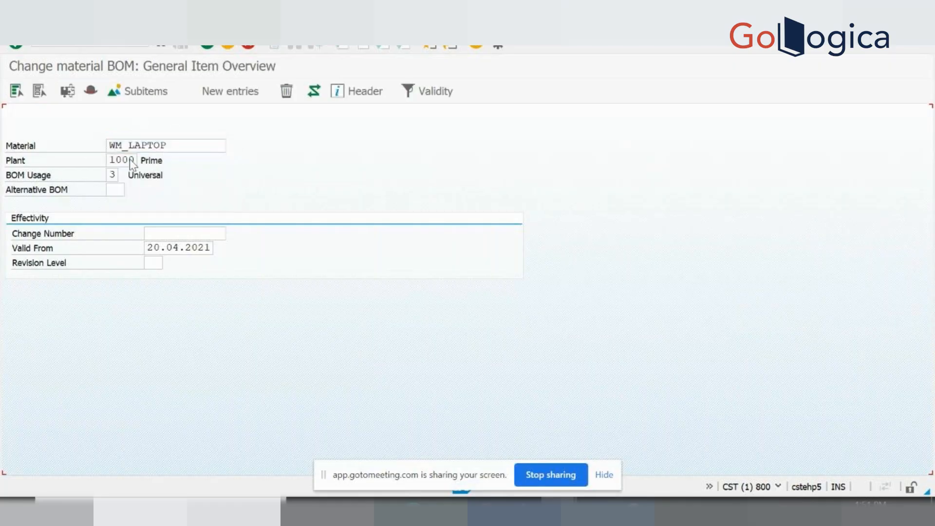
# Mark class item 0150 (WM_OS_CLASS_200) as relevant to sales with X and save the laptop BOM.
pyautogui.click(19, 346)
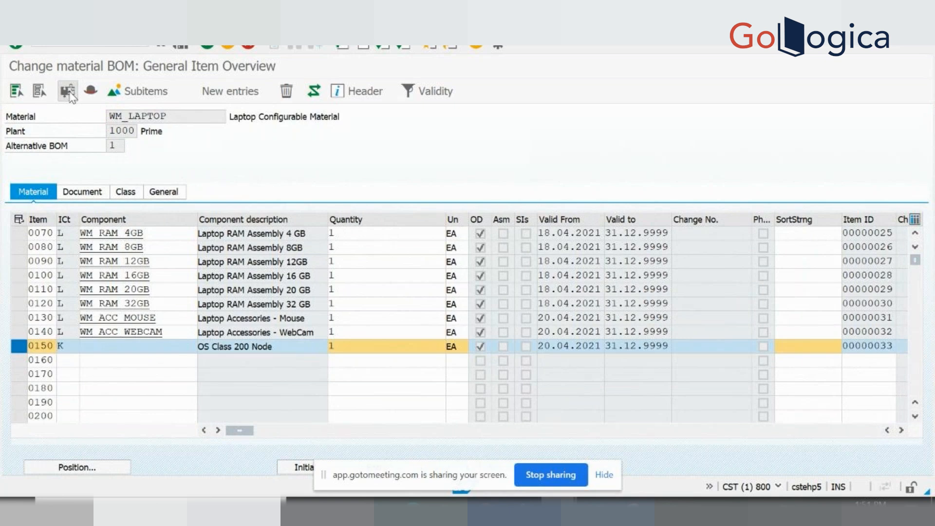
pyautogui.doubleClick(41, 346)
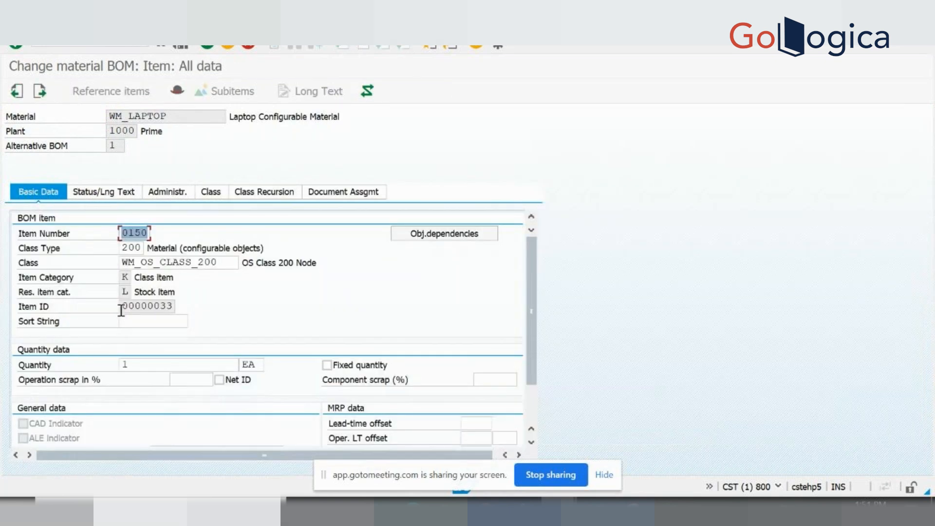
pyautogui.click(102, 192)
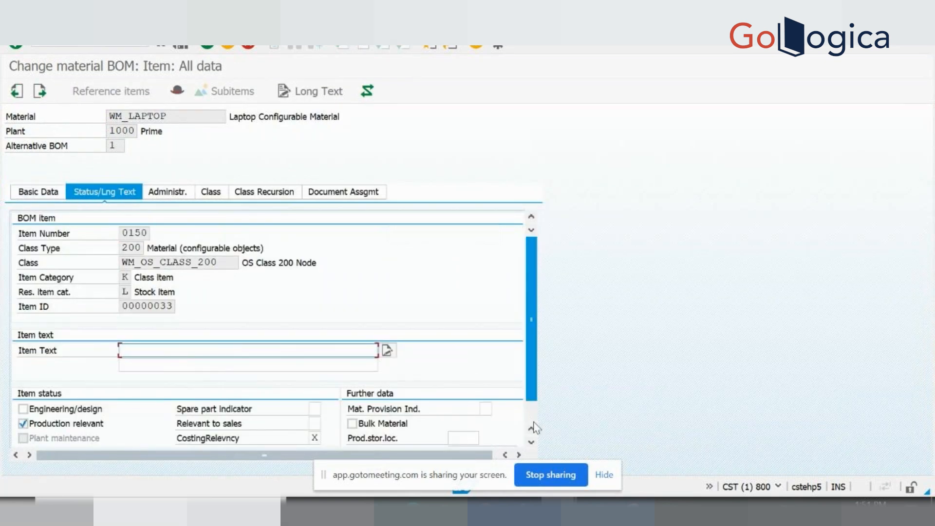
pyautogui.scroll(-1, 531, 436)
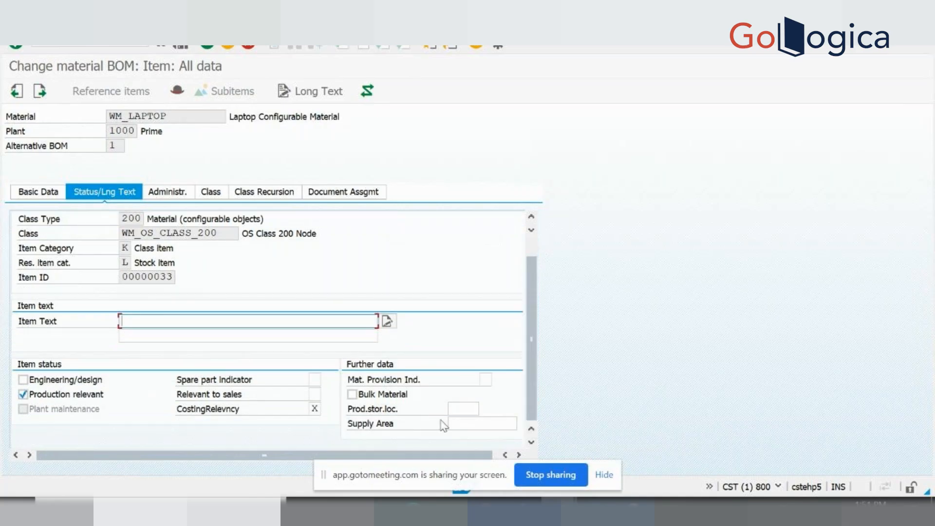
pyautogui.click(318, 393)
pyautogui.write('X')
pyautogui.click(181, 47)
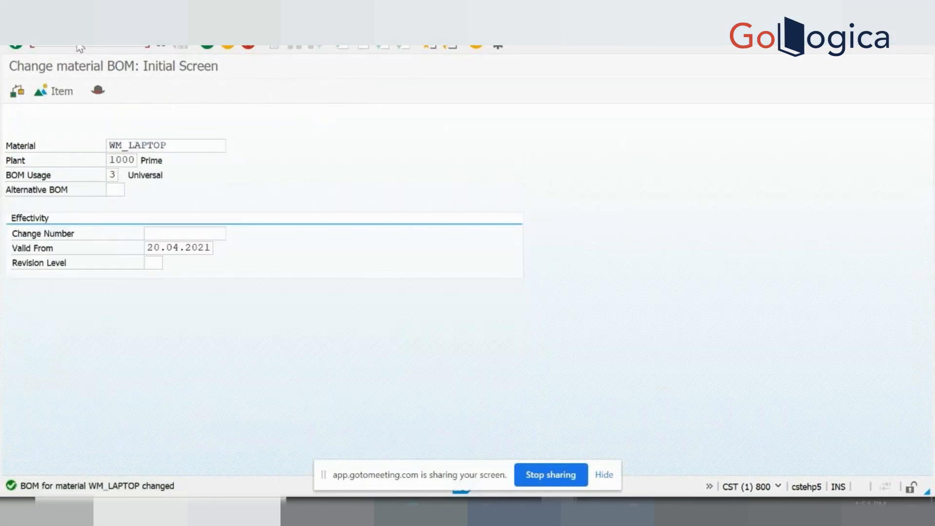
# Start a new standard order with the customer number as sold-to and ship-to party, delivery date 30.04.2021 and delivering plant 1000.
pyautogui.press('Return')
pyautogui.press('Return')
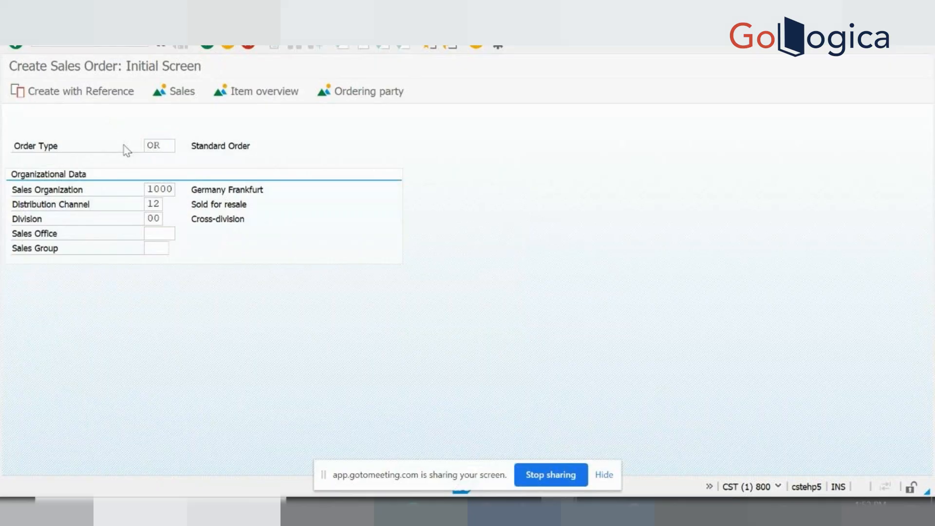
pyautogui.click(147, 138)
pyautogui.click(151, 145)
pyautogui.click(133, 147)
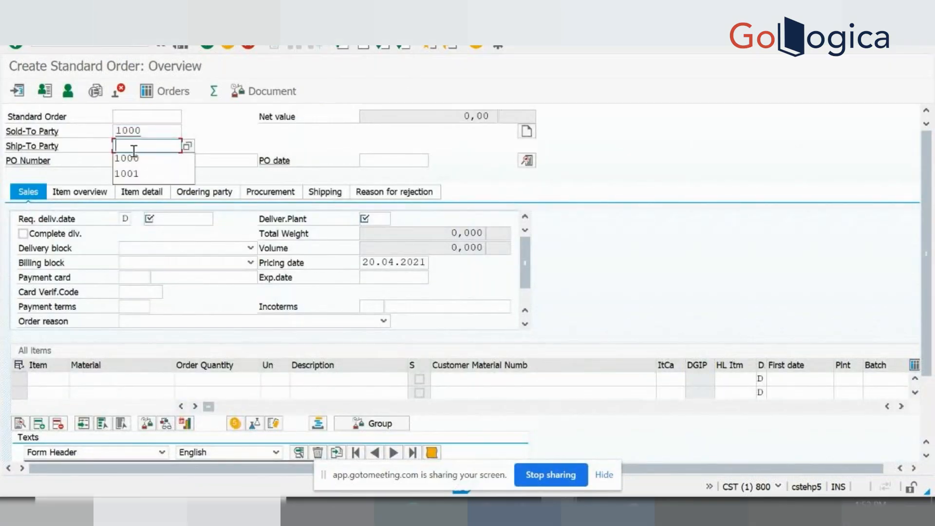
pyautogui.click(134, 154)
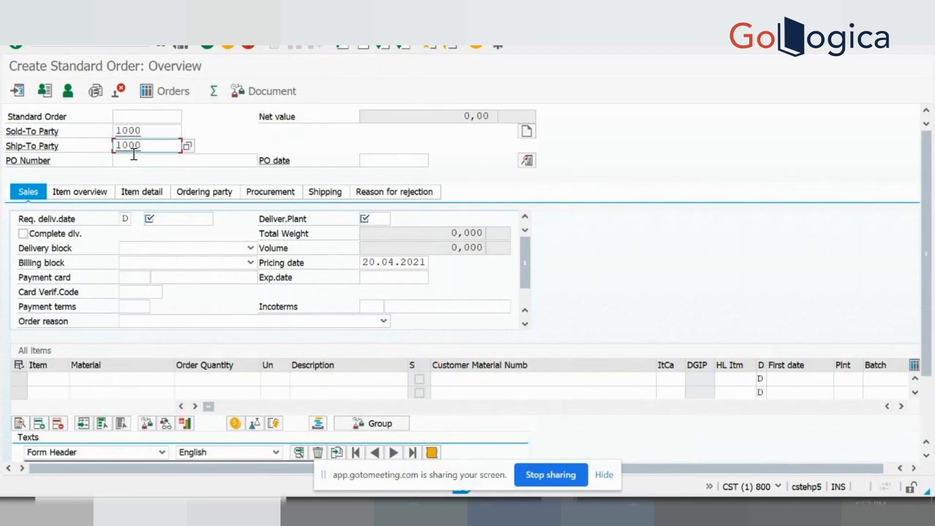
pyautogui.click(176, 220)
pyautogui.click(177, 232)
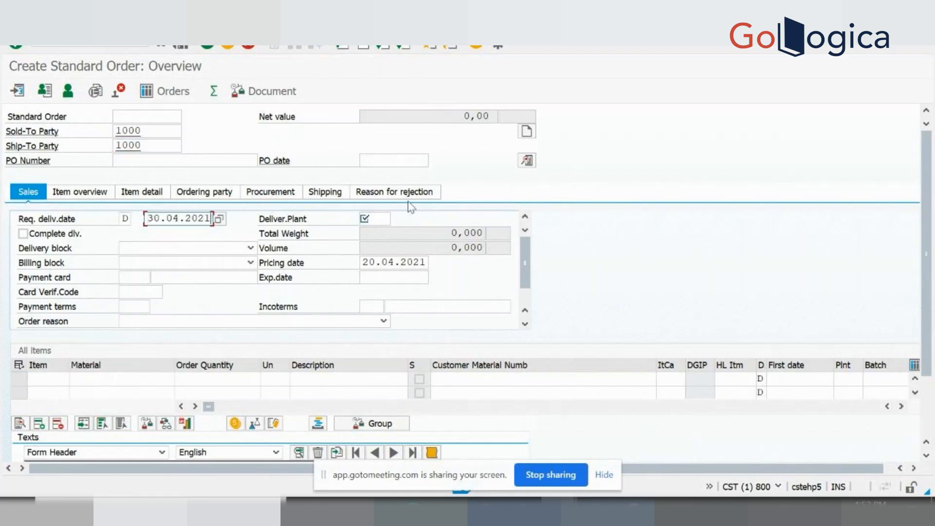
pyautogui.click(386, 219)
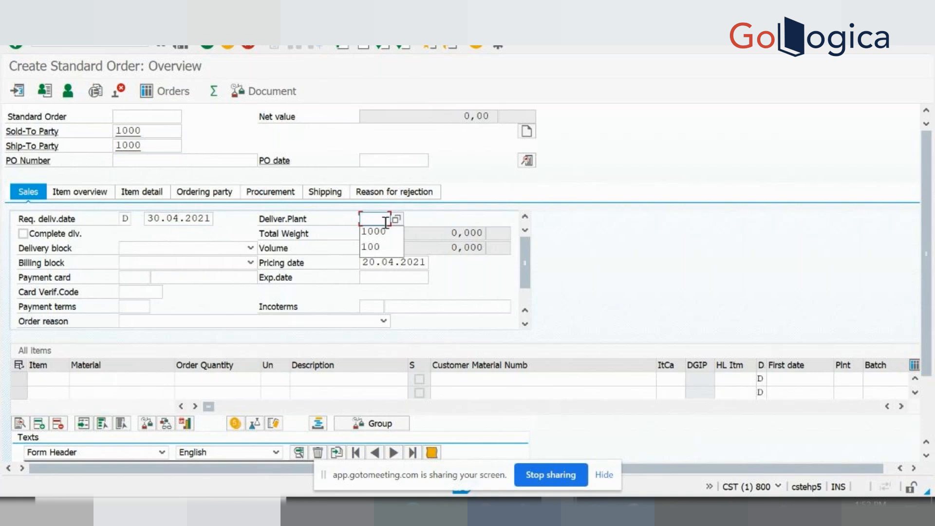
pyautogui.click(385, 234)
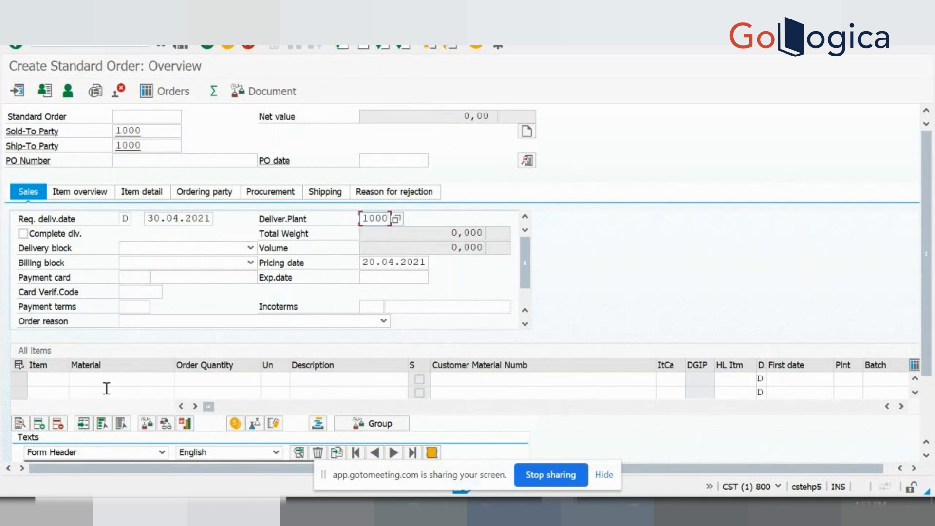
# Enter WM_LAPTOP as the order item with quantity 1 and plant 1000, and continue to its characteristic value assignment.
pyautogui.click(107, 390)
pyautogui.click(96, 379)
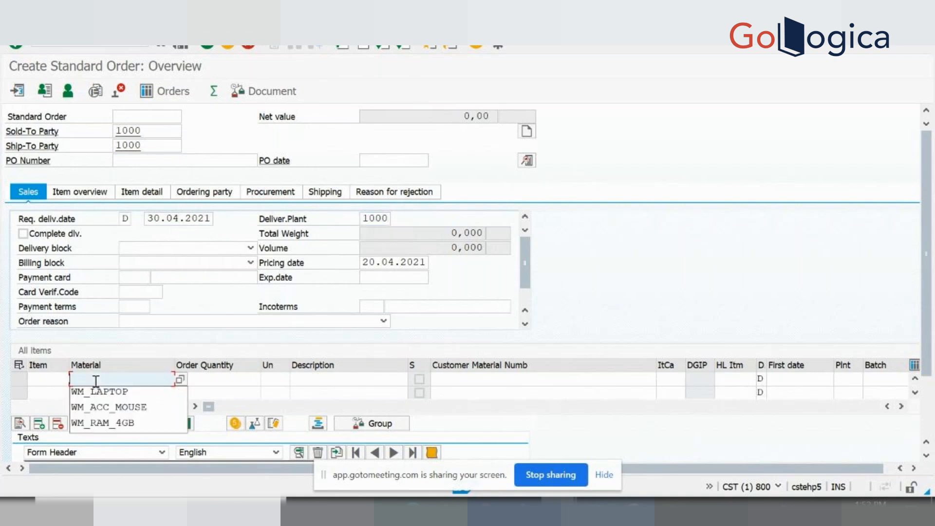
pyautogui.click(98, 392)
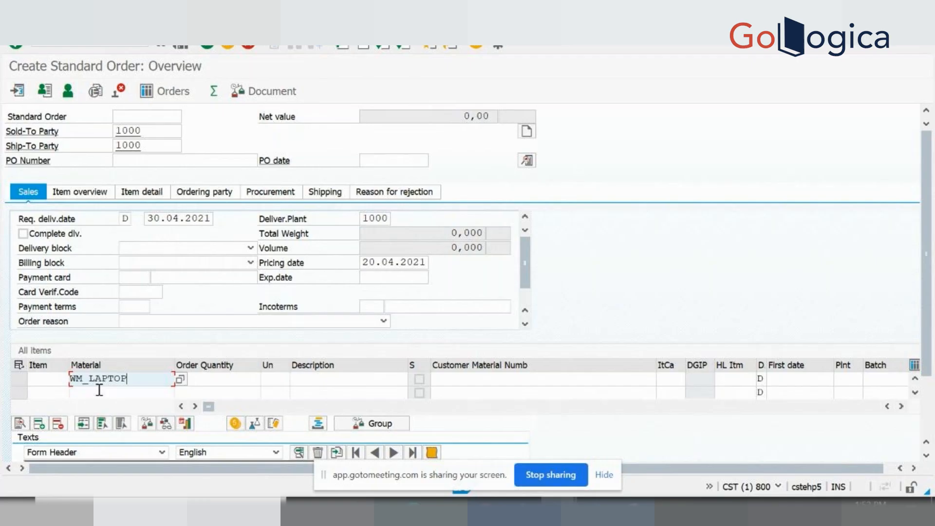
pyautogui.click(200, 379)
pyautogui.write('1')
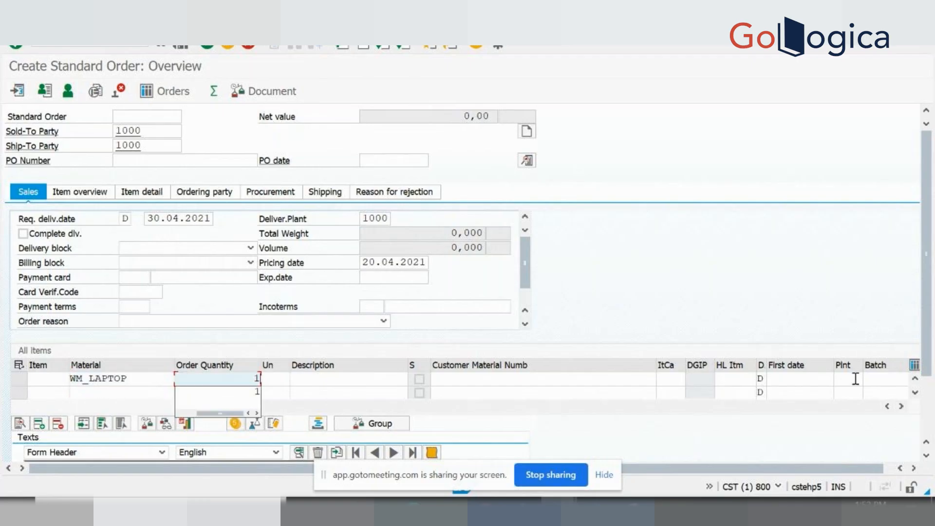
pyautogui.click(856, 378)
pyautogui.write('1000')
pyautogui.press('Return')
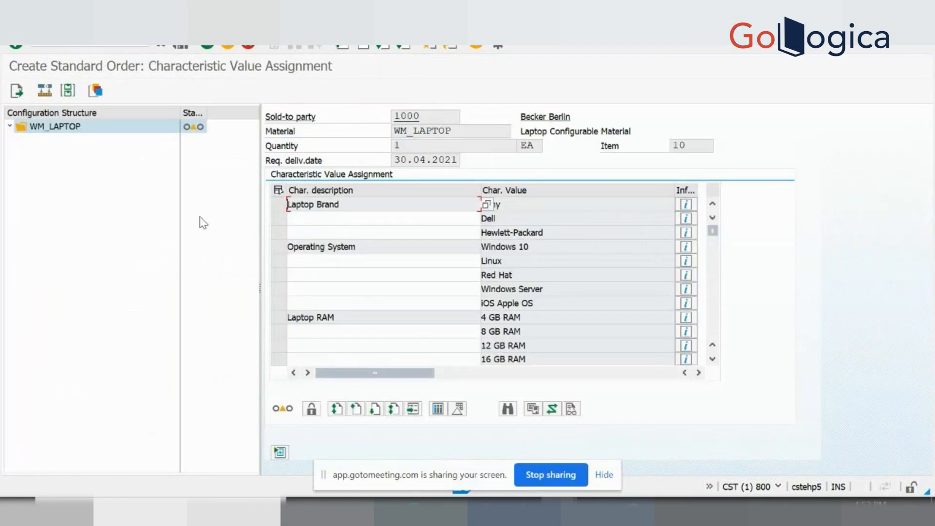
# Assign Sony, Windows 10 and 4 GB RAM to the laptop, and return to the order overview, acknowledging the information messages.
pyautogui.click(504, 206)
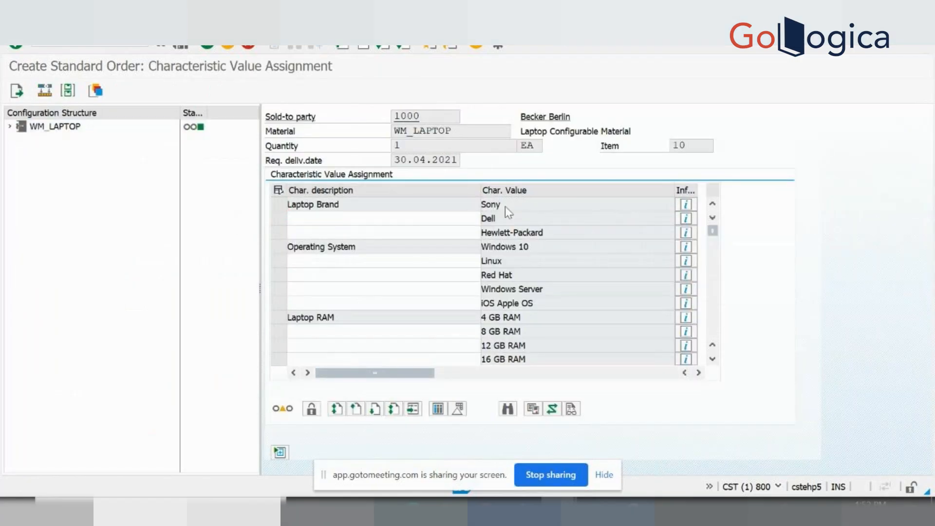
pyautogui.click(507, 246)
pyautogui.click(504, 317)
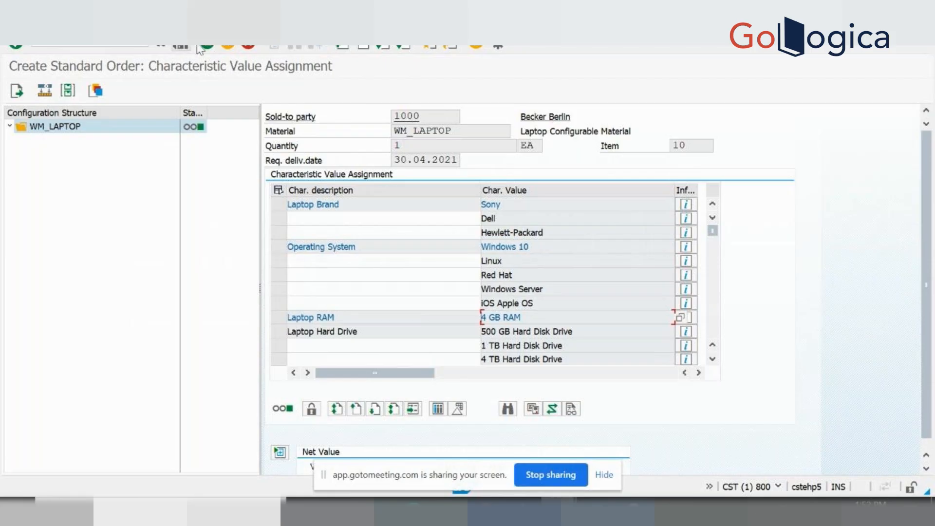
pyautogui.click(208, 48)
pyautogui.click(419, 403)
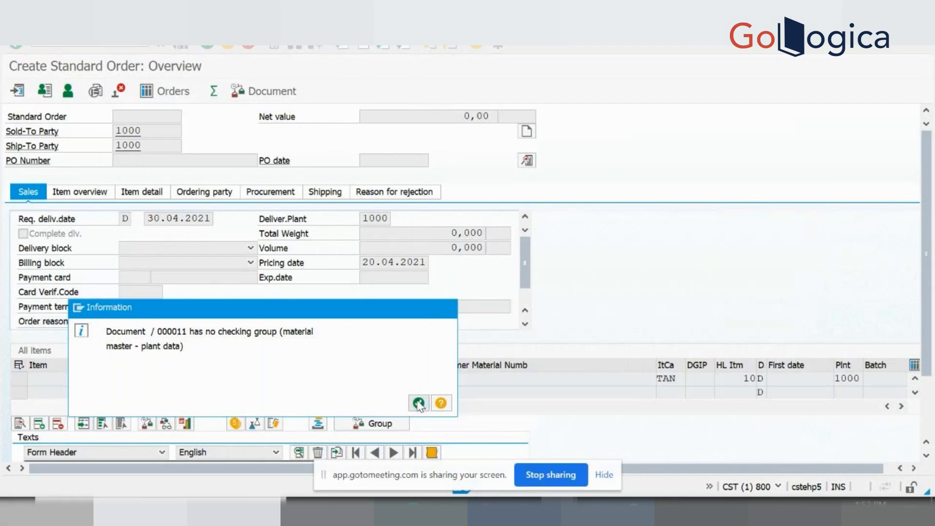
pyautogui.click(418, 403)
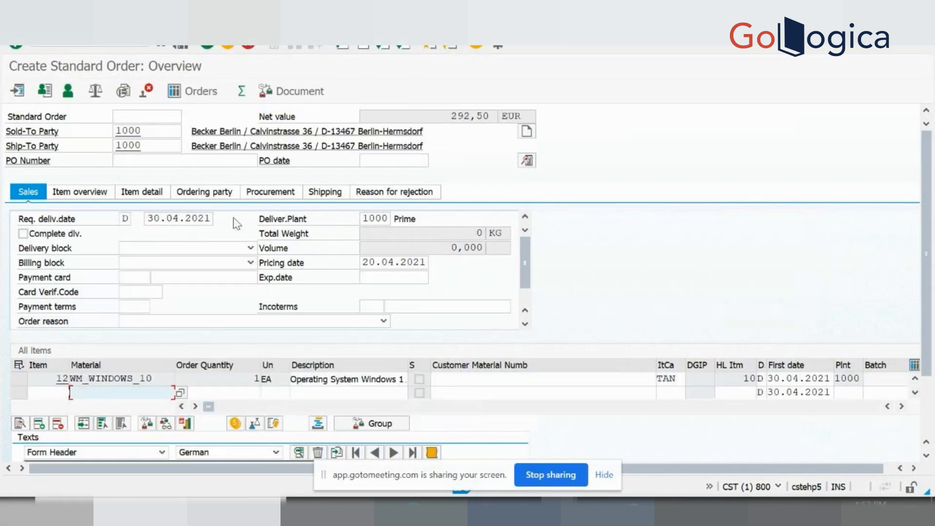
# Check the order's full item overview for the WM_WINDOWS_10 component under the laptop.
pyautogui.click(89, 193)
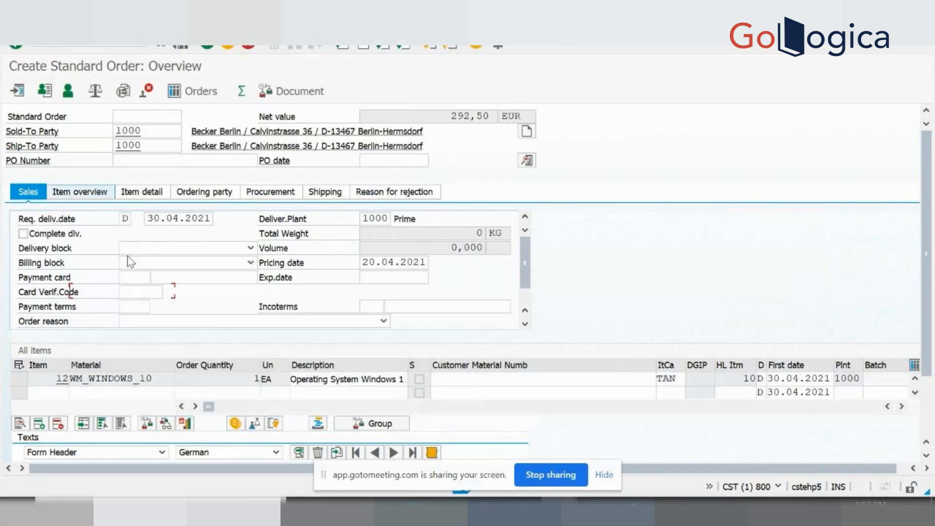
pyautogui.click(918, 319)
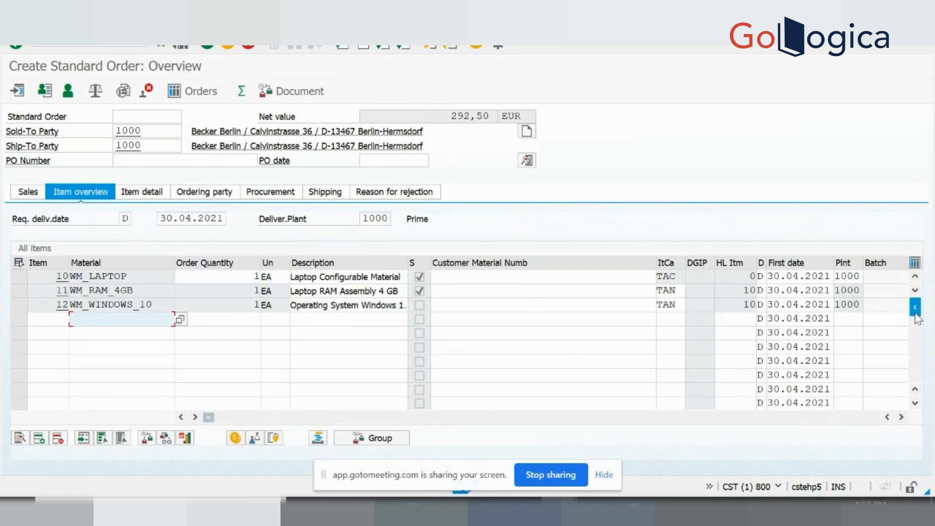
pyautogui.click(163, 306)
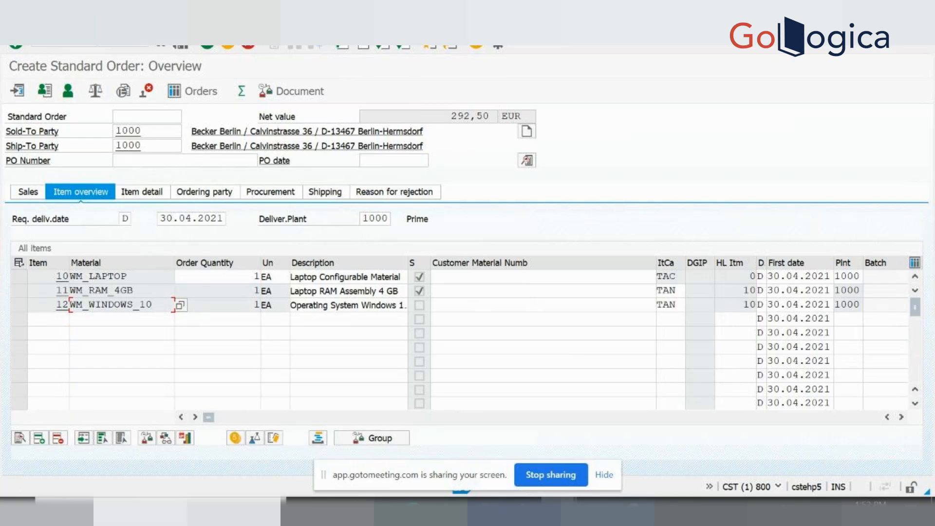
# Display the BOM of WM_LAPTOP in plant 1000 with usage 3 and highlight RAM items 0070 to 0120.
pyautogui.click(90, 43)
pyautogui.press('Return')
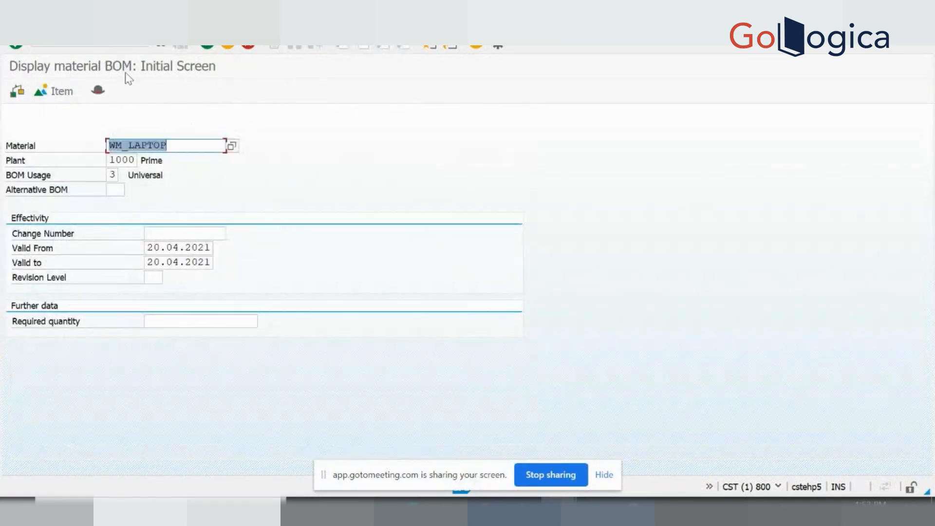
pyautogui.press('Return')
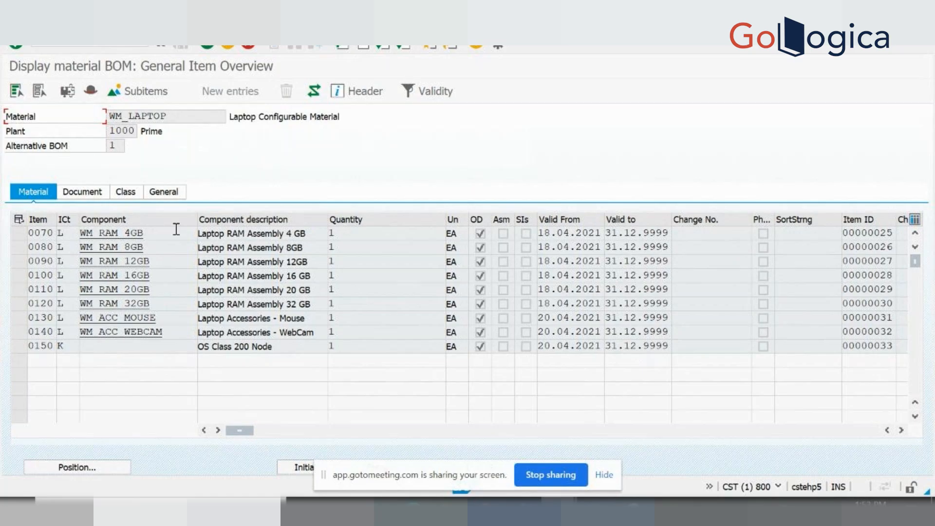
pyautogui.click(22, 234)
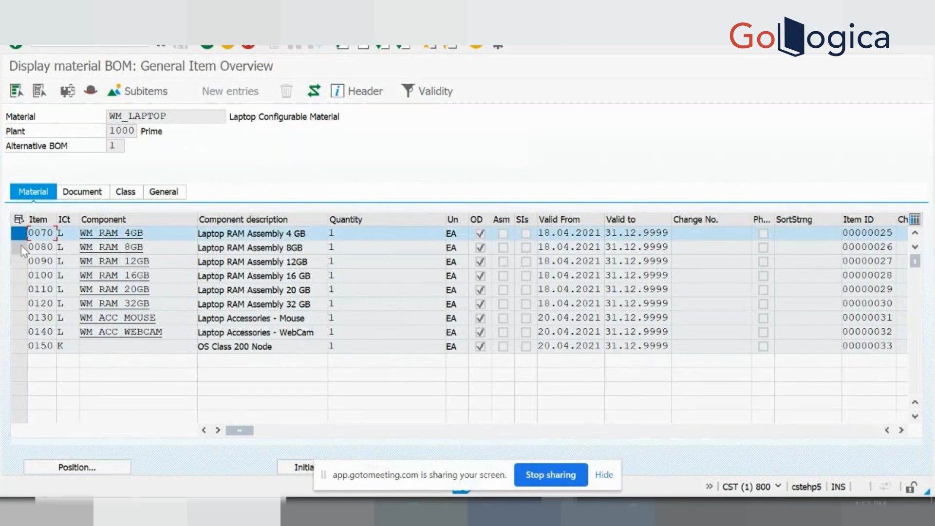
pyautogui.click(21, 247)
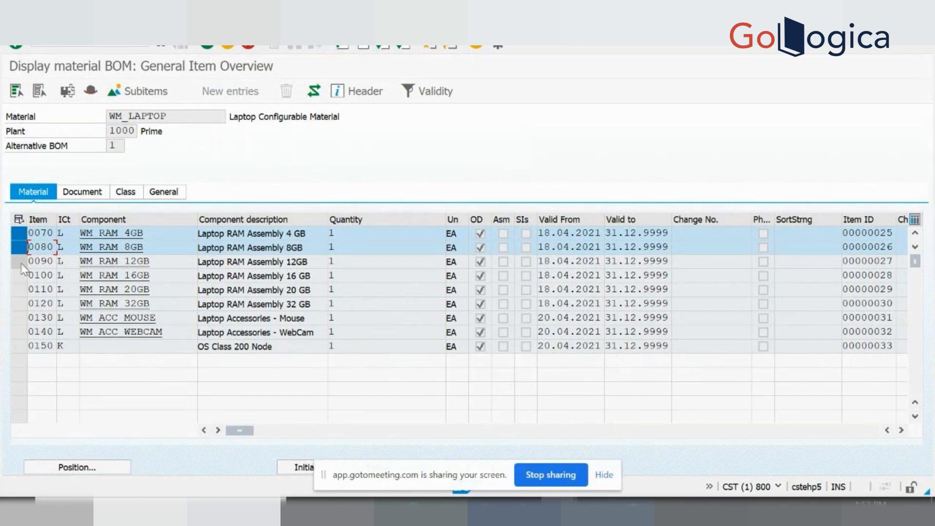
pyautogui.click(20, 262)
pyautogui.click(20, 276)
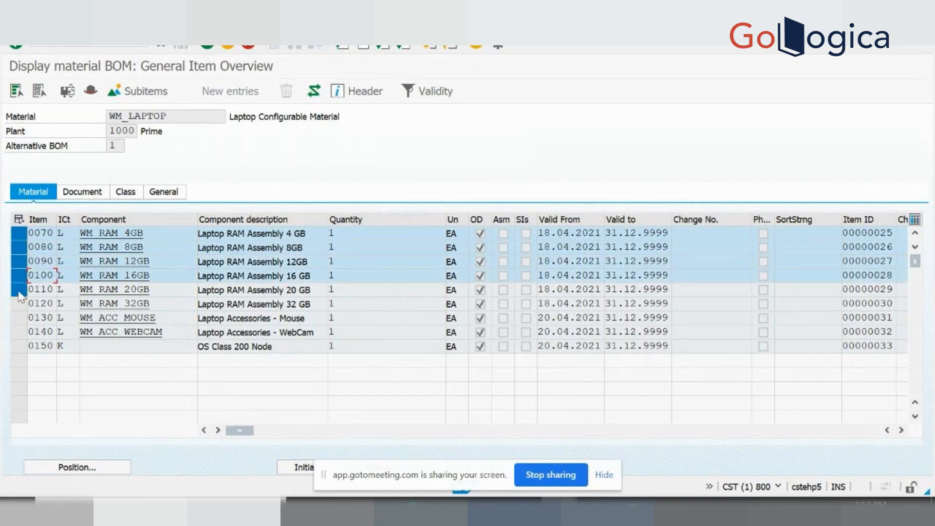
pyautogui.click(19, 292)
pyautogui.click(20, 305)
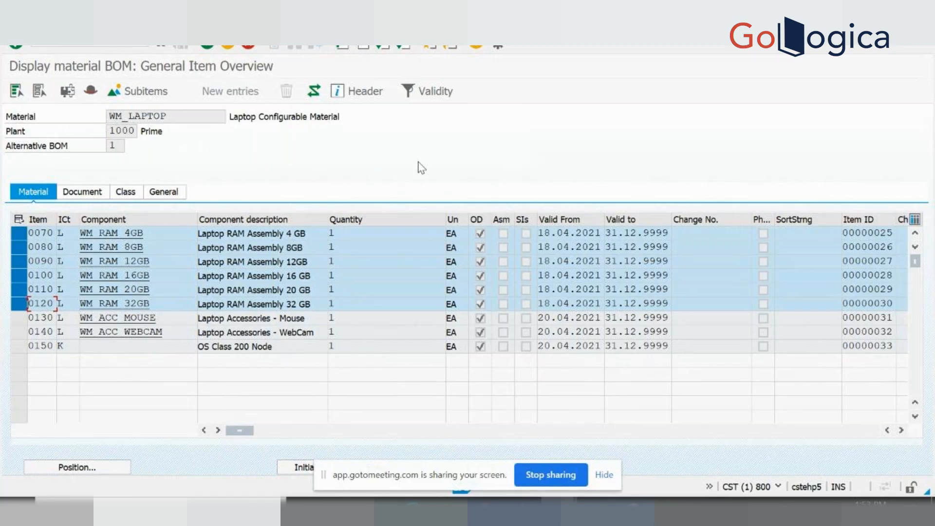
# View the BOM's class item data and highlight item 0150 with its class WM_OS_CLASS_200.
pyautogui.click(125, 193)
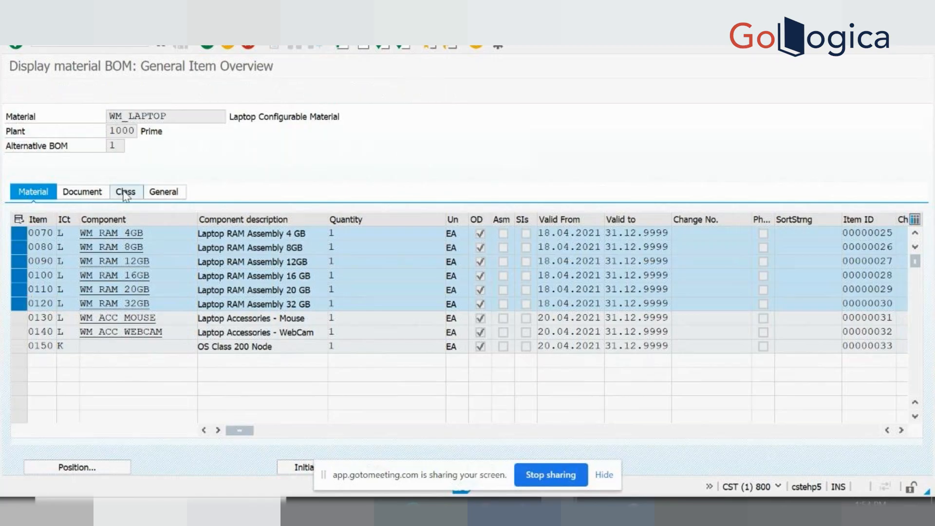
pyautogui.click(210, 345)
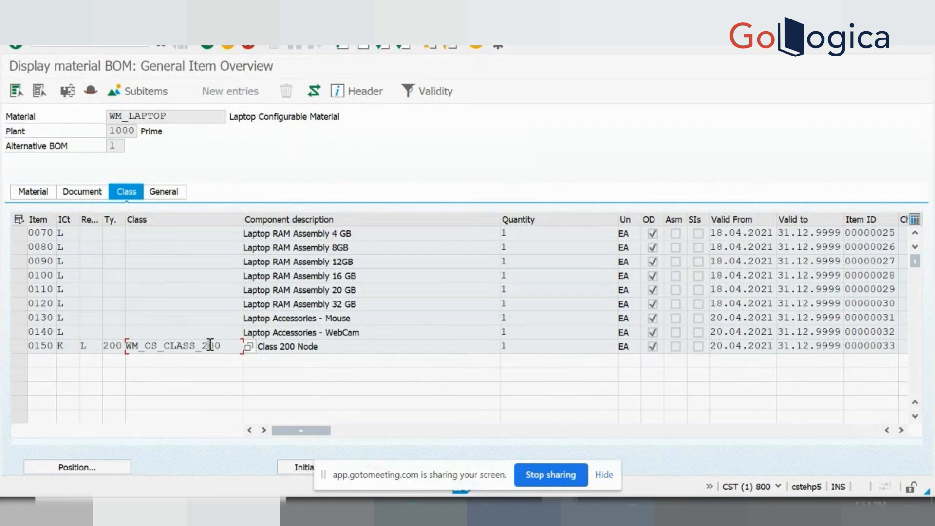
pyautogui.click(21, 347)
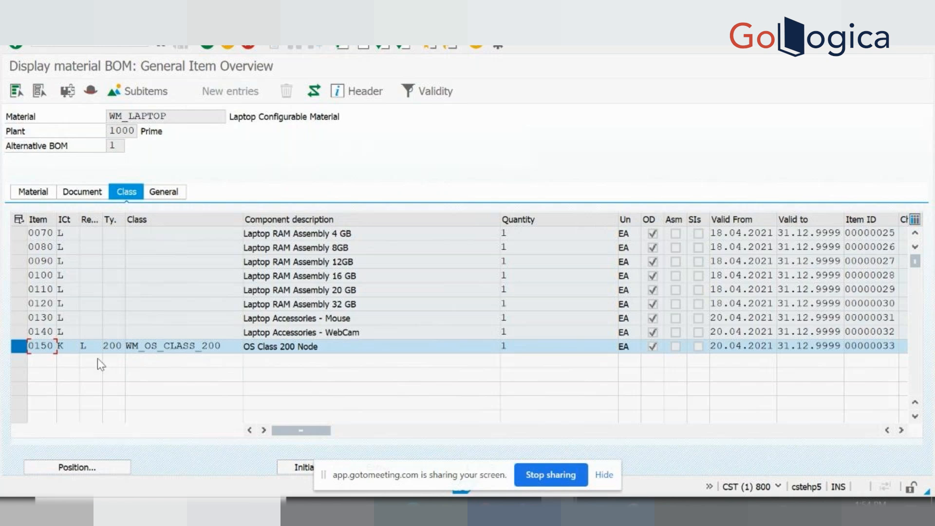
pyautogui.moveTo(228, 347); pyautogui.dragTo(129, 347)
pyautogui.click(129, 347)
# Display class WM_OS_CLASS_200 of type 200 and open the details of its characteristic WM_OS.
pyautogui.click(53, 46)
pyautogui.press('Return')
pyautogui.press('BackSpace')
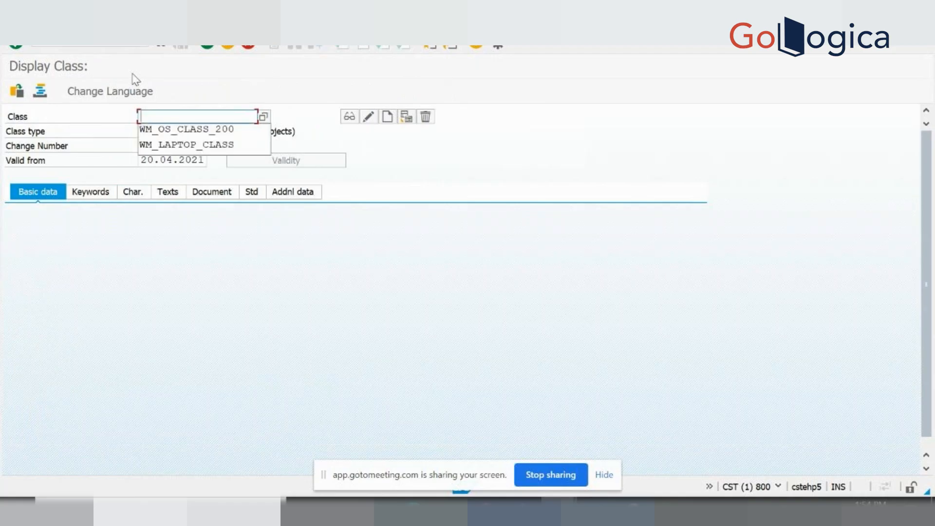
pyautogui.click(167, 130)
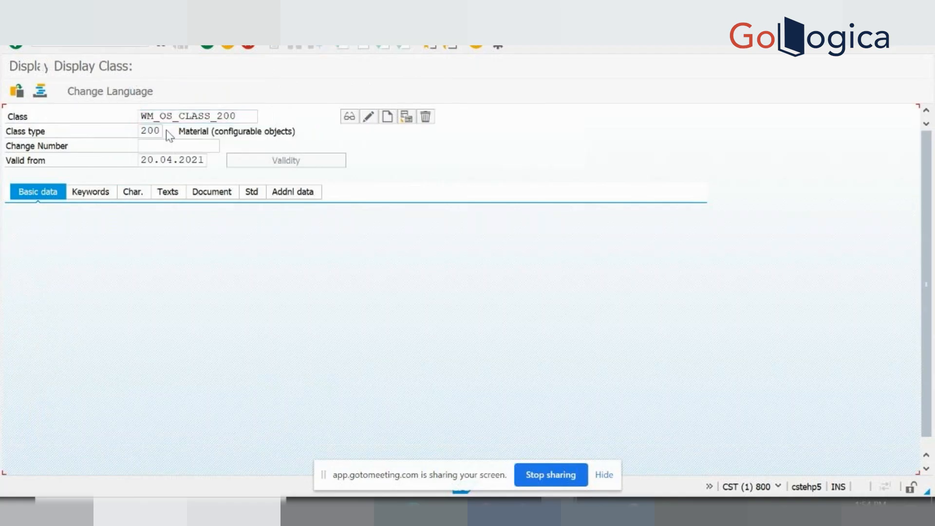
pyautogui.click(133, 192)
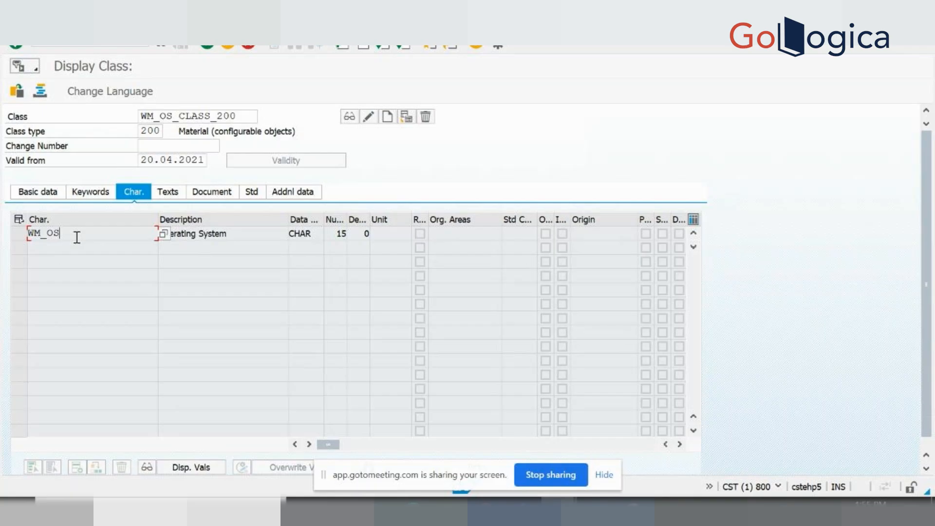
pyautogui.doubleClick(75, 238)
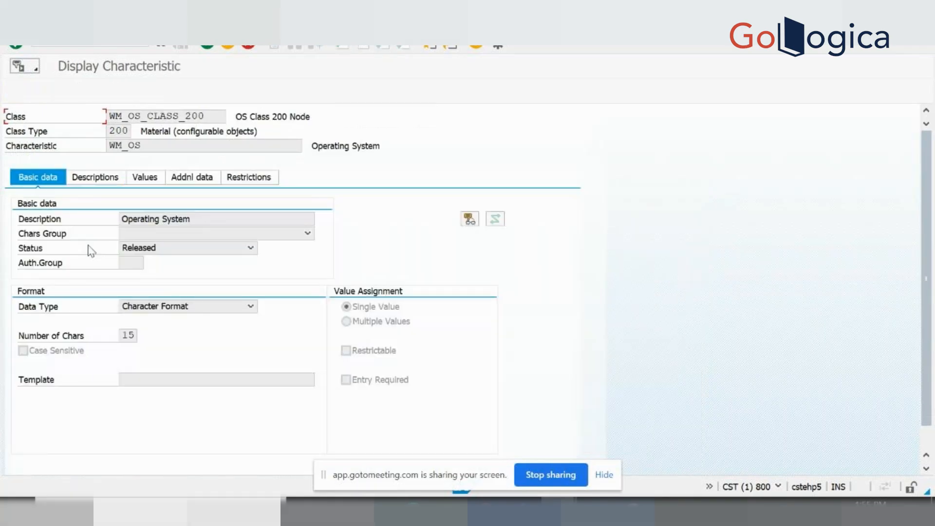
# View the allowed values of characteristic WM_OS in class WM_OS_CLASS_200.
pyautogui.click(146, 181)
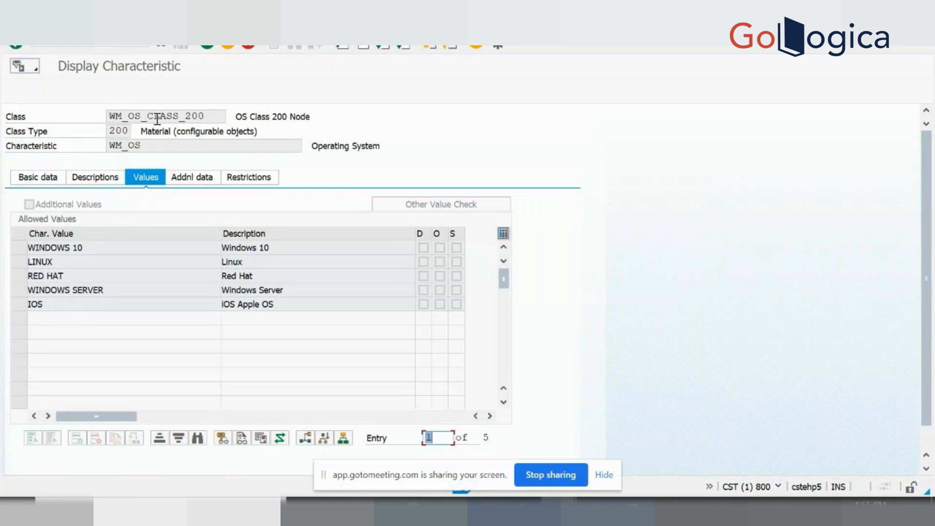
pyautogui.click(90, 42)
pyautogui.click(92, 250)
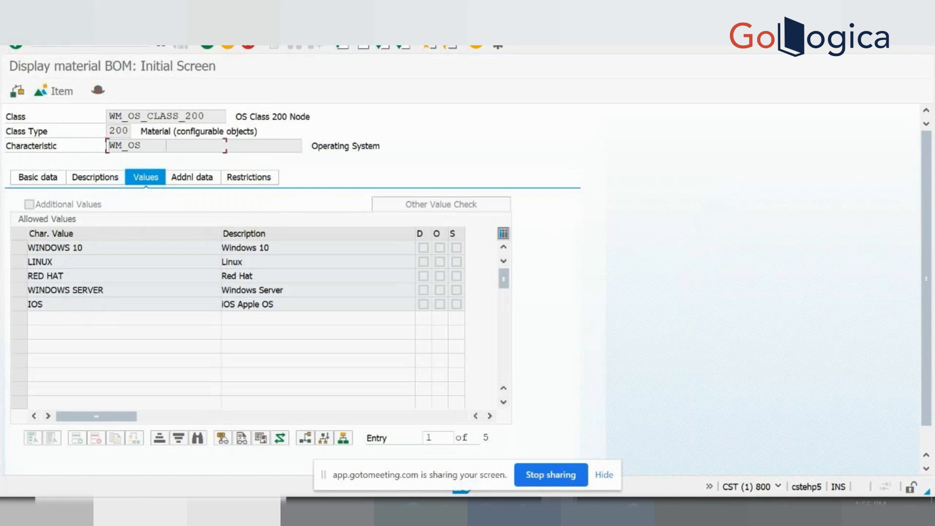
# Display the item overview of the WM_LAPTOP BOM and check the dependency assigned to class item 0150.
pyautogui.click(72, 96)
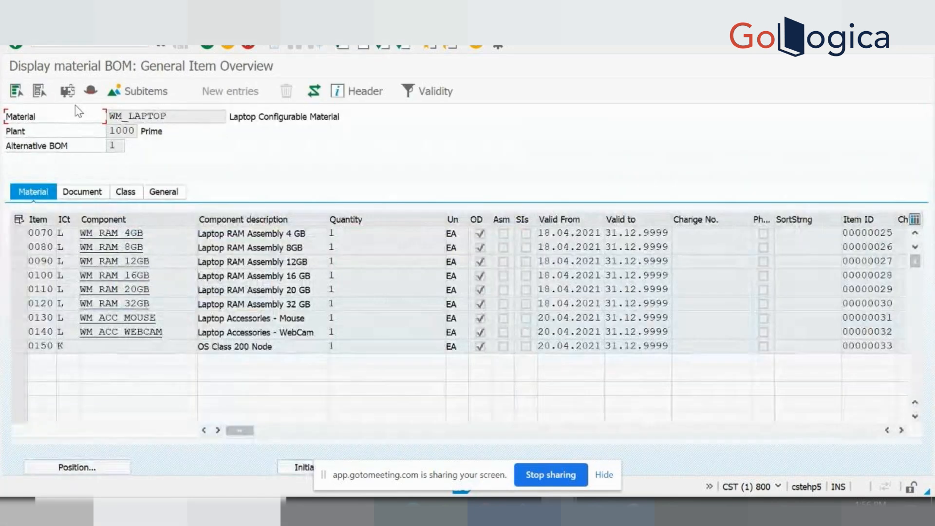
pyautogui.click(20, 345)
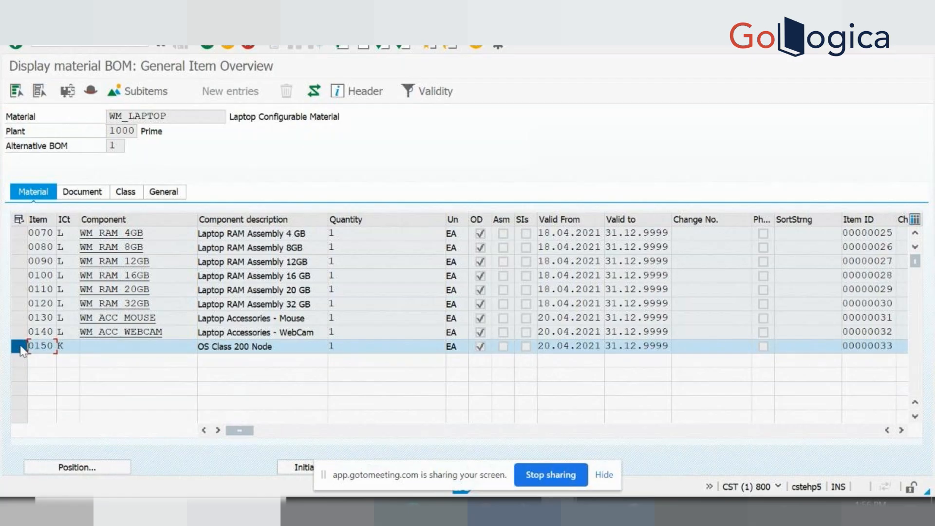
pyautogui.click(317, 94)
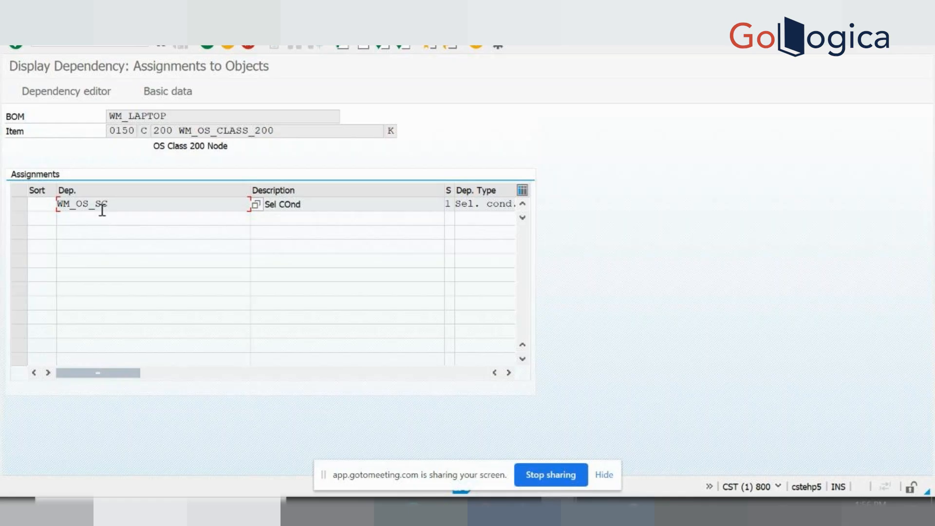
pyautogui.click(207, 46)
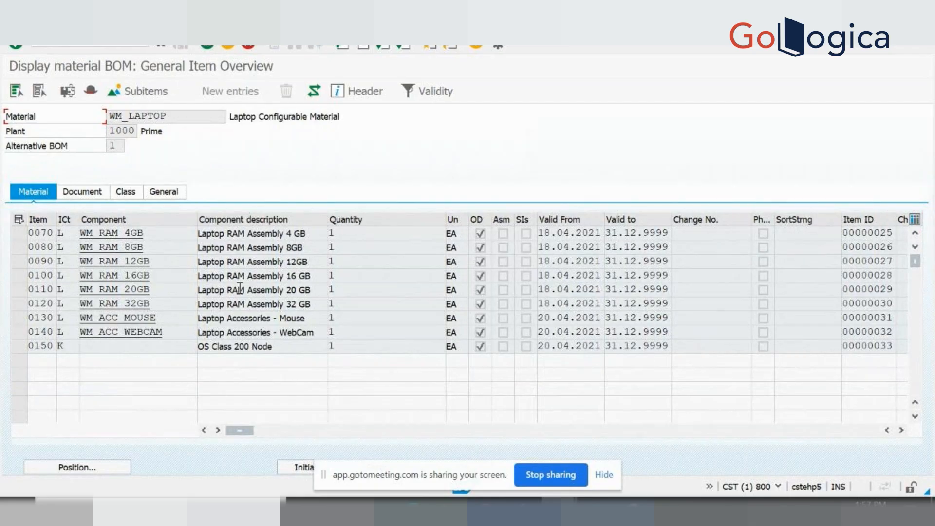
pyautogui.click(20, 347)
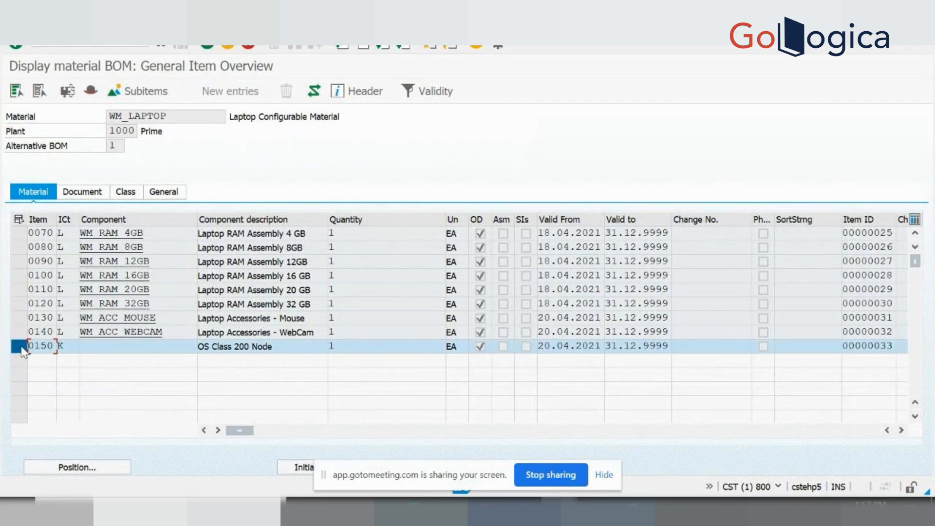
pyautogui.click(280, 349)
# Display the operations of the WM_LAPTOP routing in plant 1000 and widen the work center column.
pyautogui.click(88, 41)
pyautogui.press('Return')
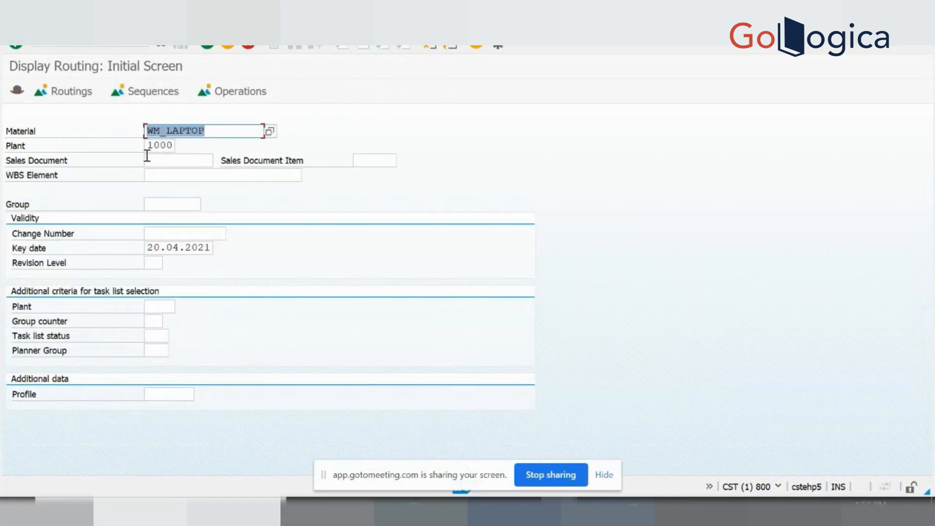
pyautogui.press('Return')
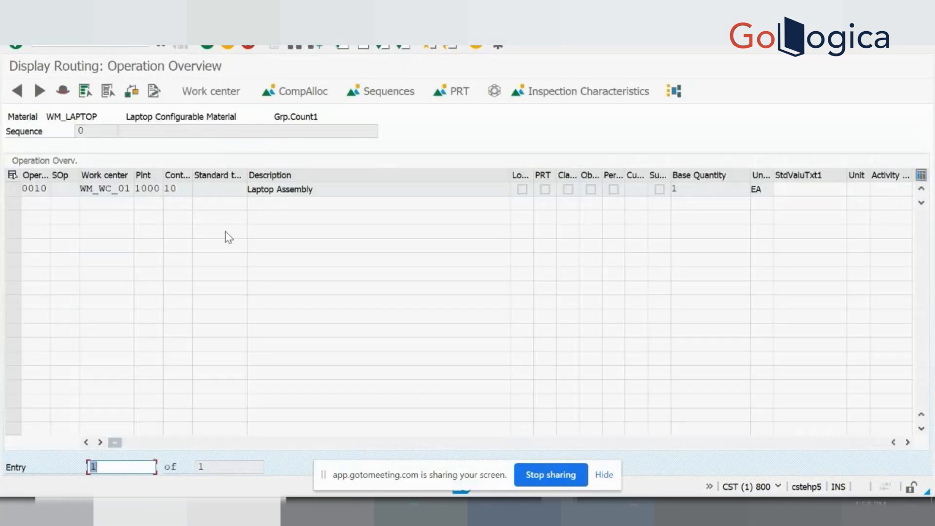
pyautogui.click(98, 190)
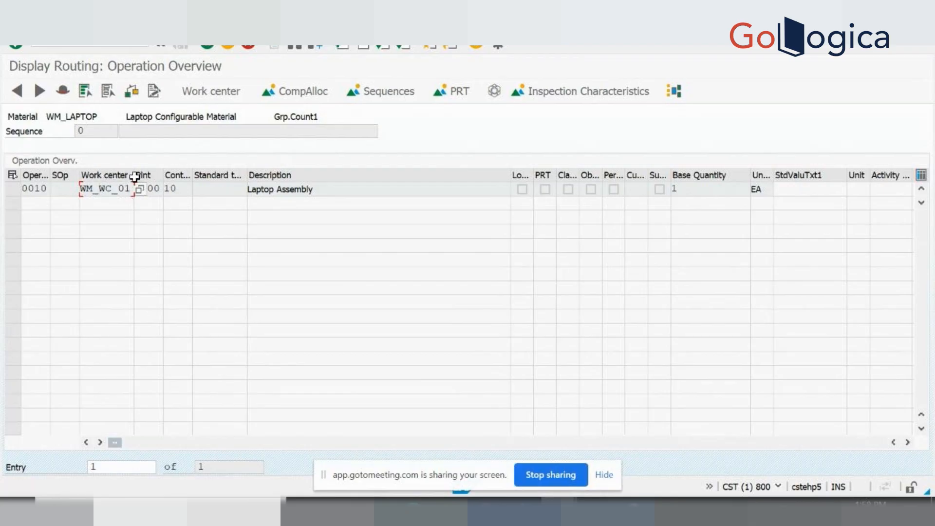
pyautogui.moveTo(134, 176); pyautogui.dragTo(171, 176)
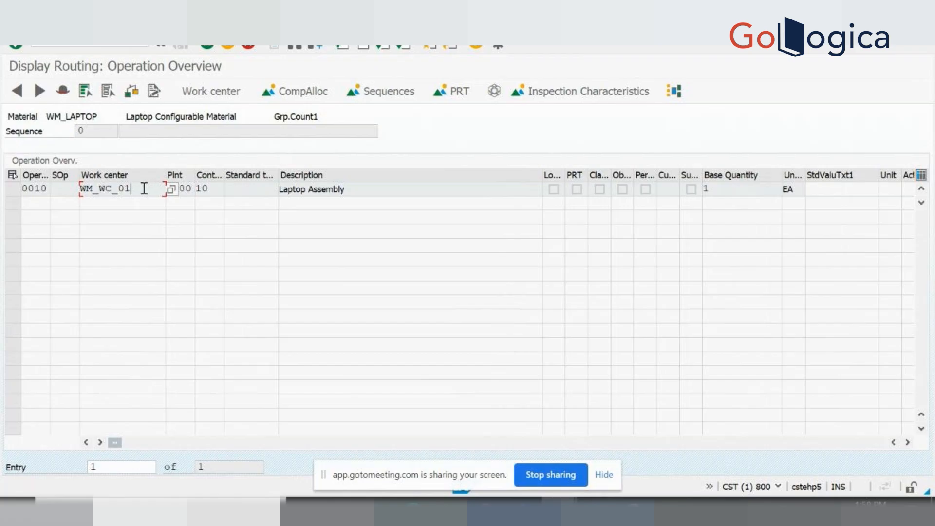
# Copy work center WM_WC_01 from operation 0010 and display its master data.
pyautogui.moveTo(141, 189); pyautogui.dragTo(74, 189)
pyautogui.hotkey('ctrl', 'c')
pyautogui.click(86, 43)
pyautogui.press('Return')
pyautogui.hotkey('ctrl', 'v')
pyautogui.press('Return')
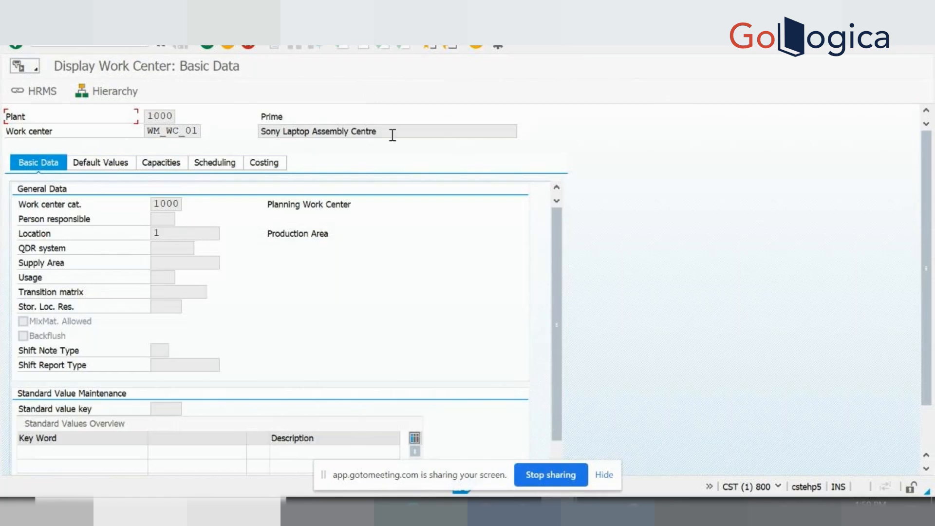
# Check the default values of work center WM_WC_01 and try to view its capacities.
pyautogui.click(377, 132)
pyautogui.click(104, 162)
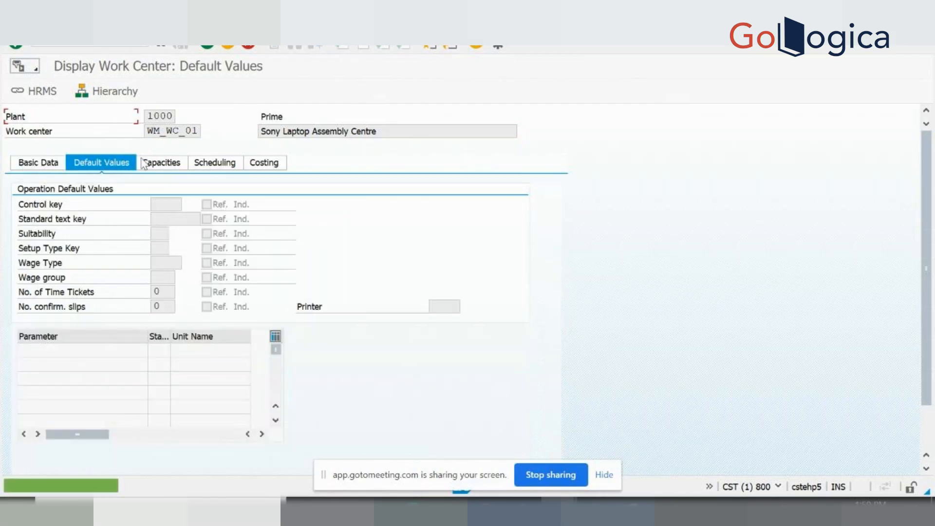
pyautogui.click(182, 164)
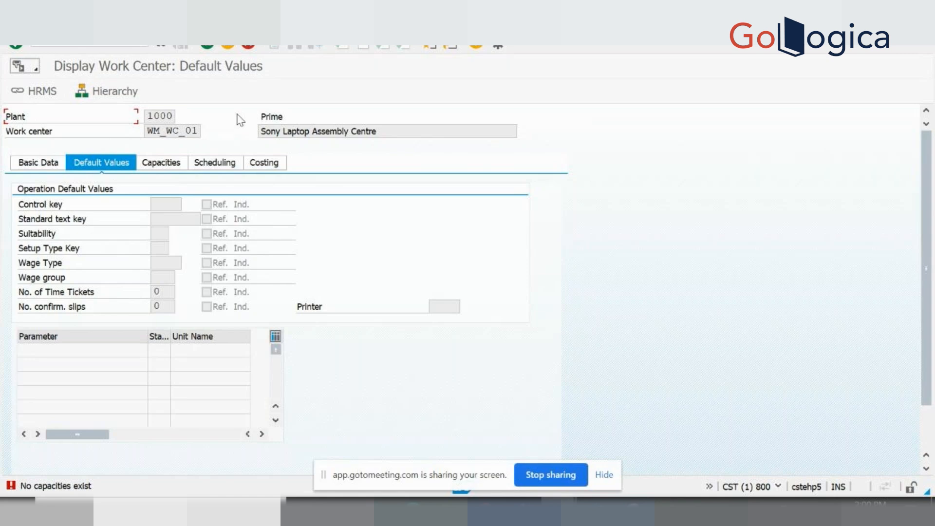
# Display the WM_LAPTOP routing again and view the component allocation of operation 0010.
pyautogui.click(79, 41)
pyautogui.press('Return')
pyautogui.press('Return')
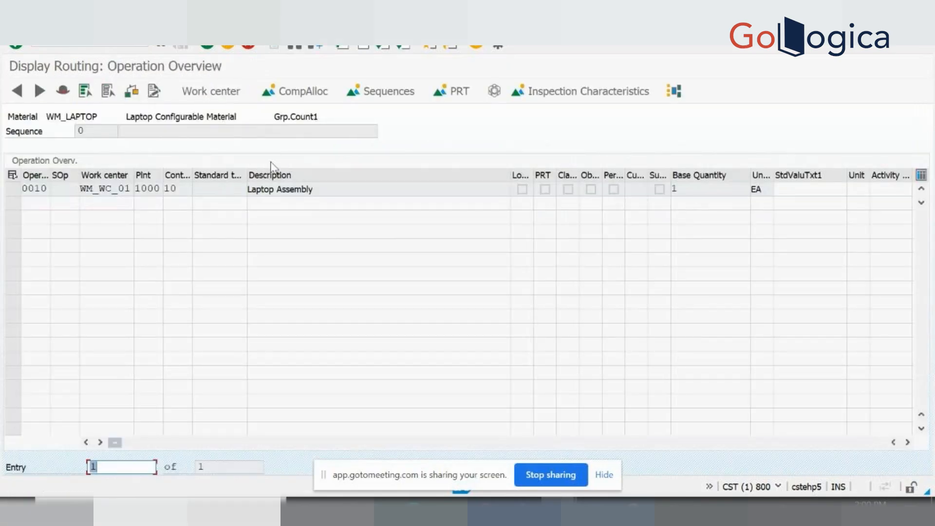
pyautogui.click(12, 189)
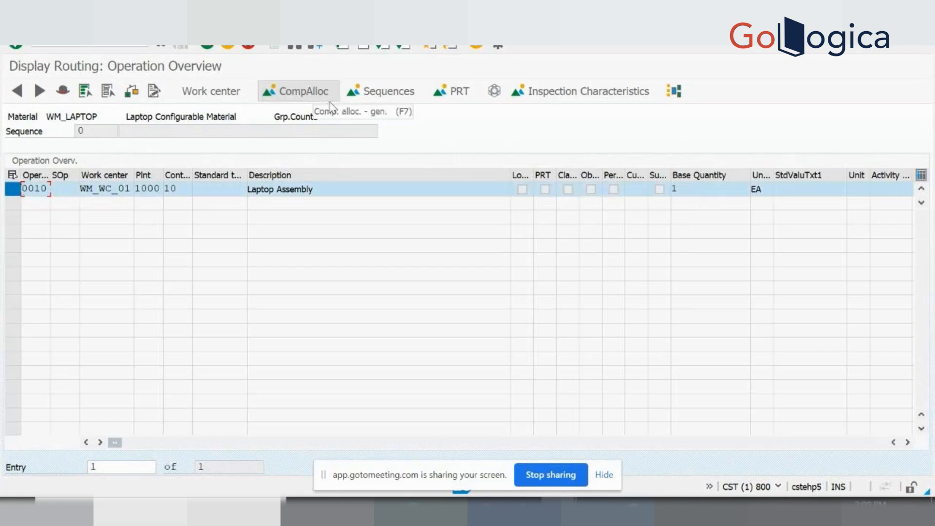
pyautogui.click(291, 96)
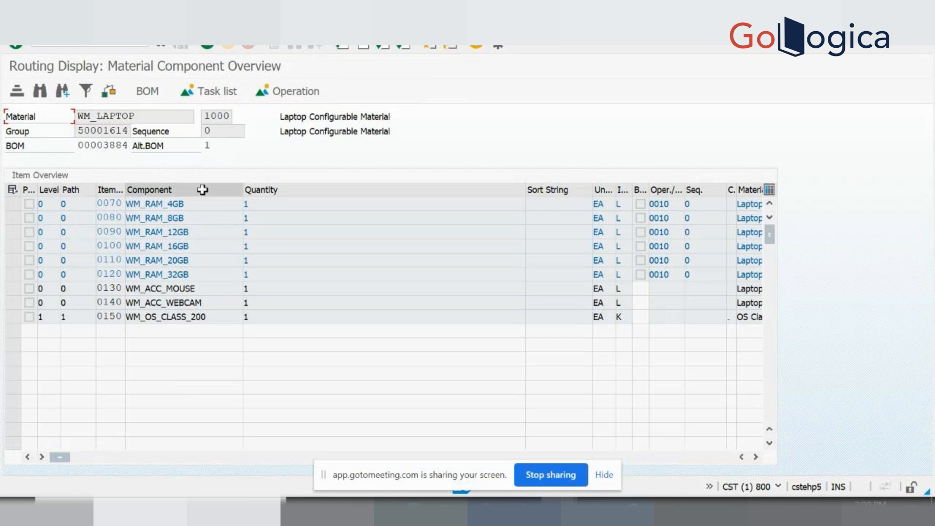
pyautogui.click(187, 207)
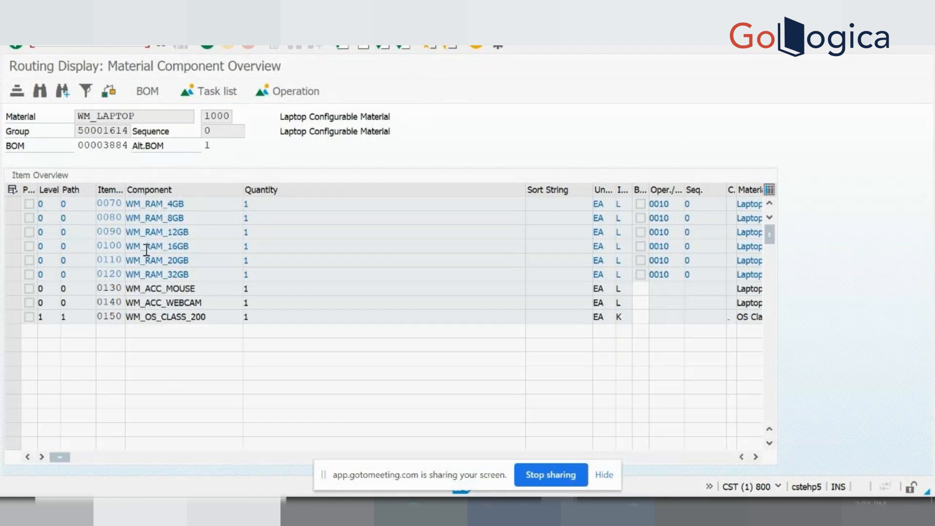
# Highlight the header material WM_LAPTOP and component item 0070 in the routing's material component overview.
pyautogui.moveTo(140, 117); pyautogui.dragTo(77, 114)
pyautogui.click(76, 114)
pyautogui.click(137, 117)
pyautogui.click(13, 204)
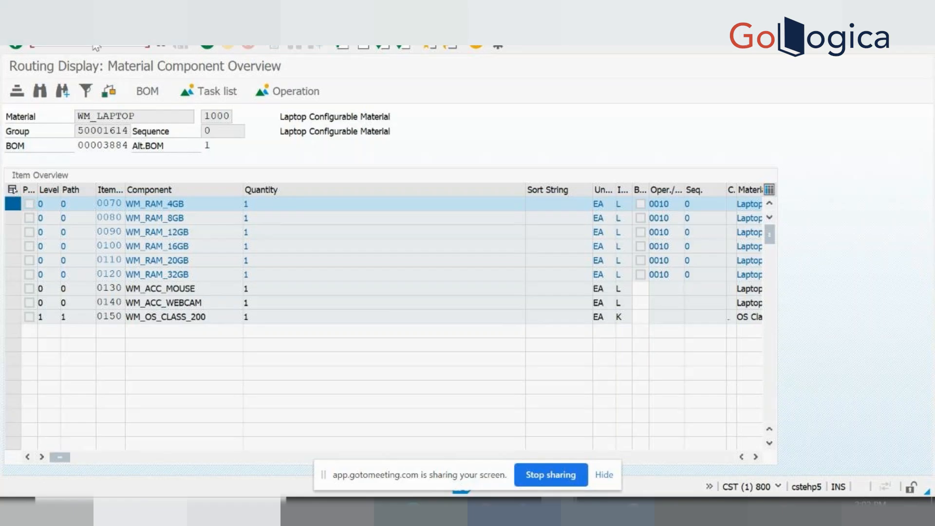
# Open the WM_LAPTOP routing for plant 1000 in Create Routing and list the operations of group counter 1.
pyautogui.press('Return')
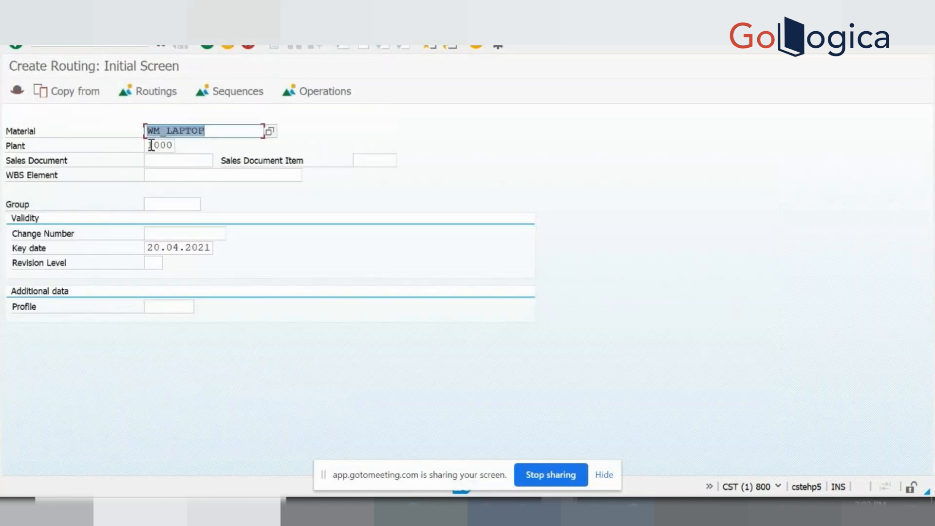
pyautogui.click(161, 94)
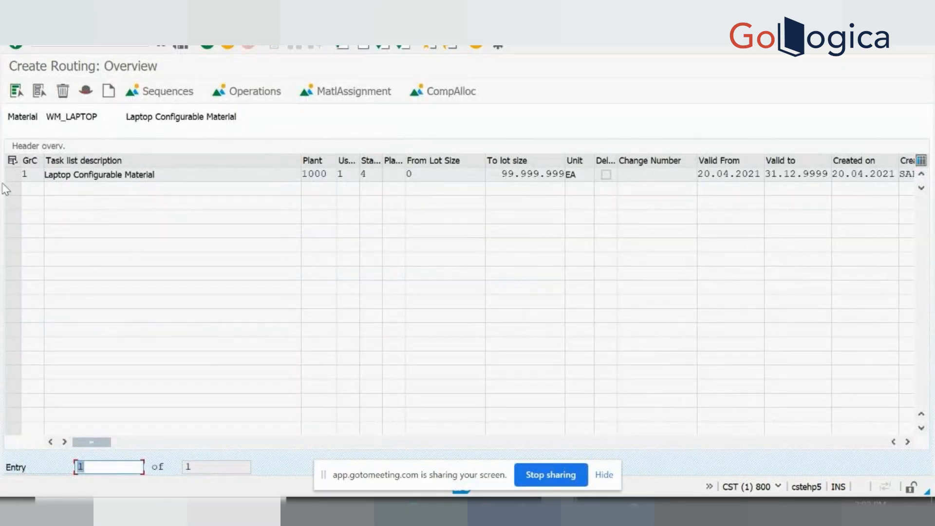
pyautogui.click(20, 176)
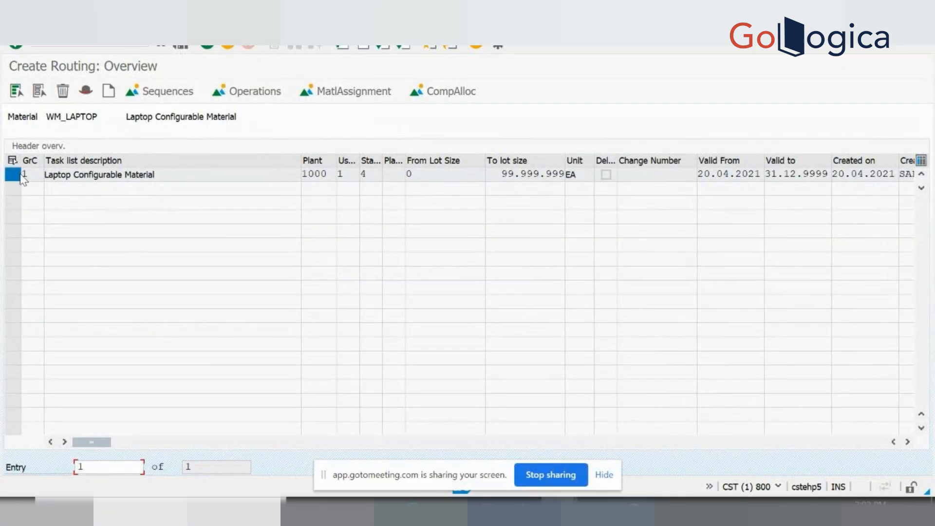
pyautogui.click(258, 92)
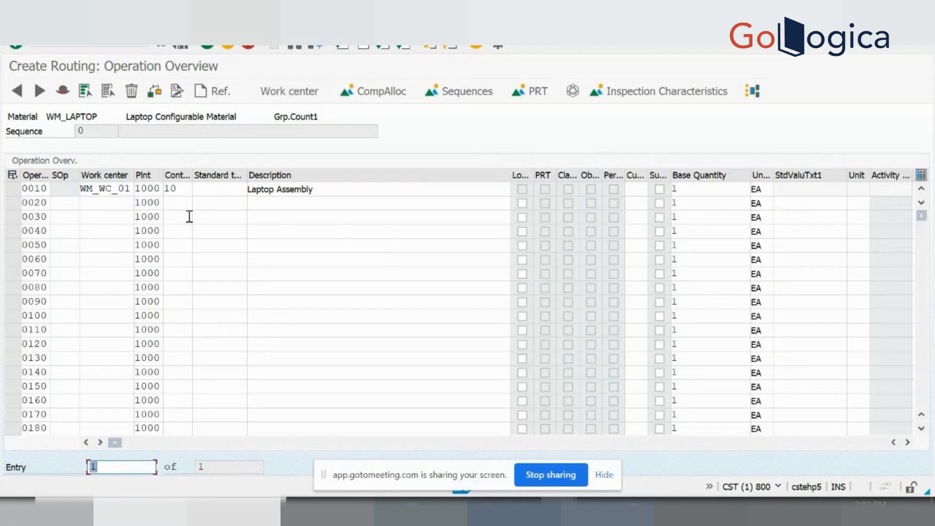
# Open the component allocation of operation 0010 at work center WM_WC_01.
pyautogui.click(110, 204)
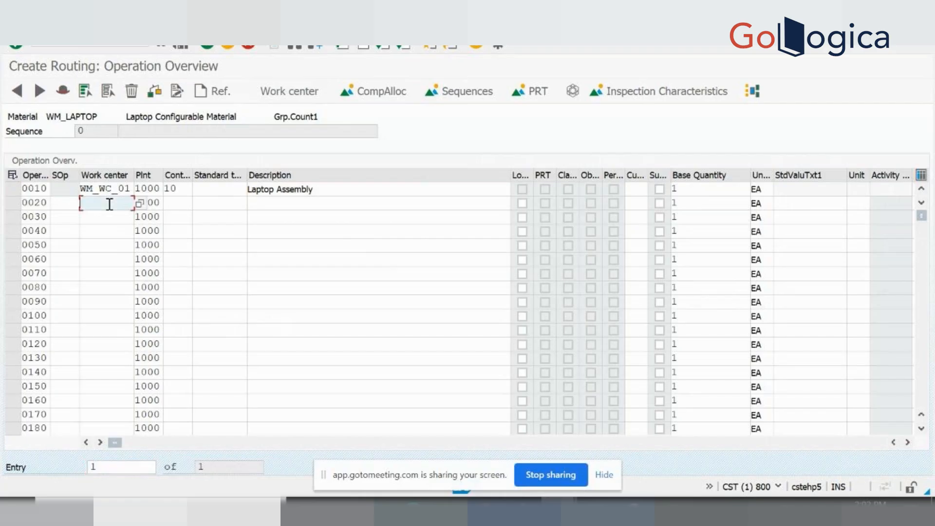
pyautogui.click(108, 191)
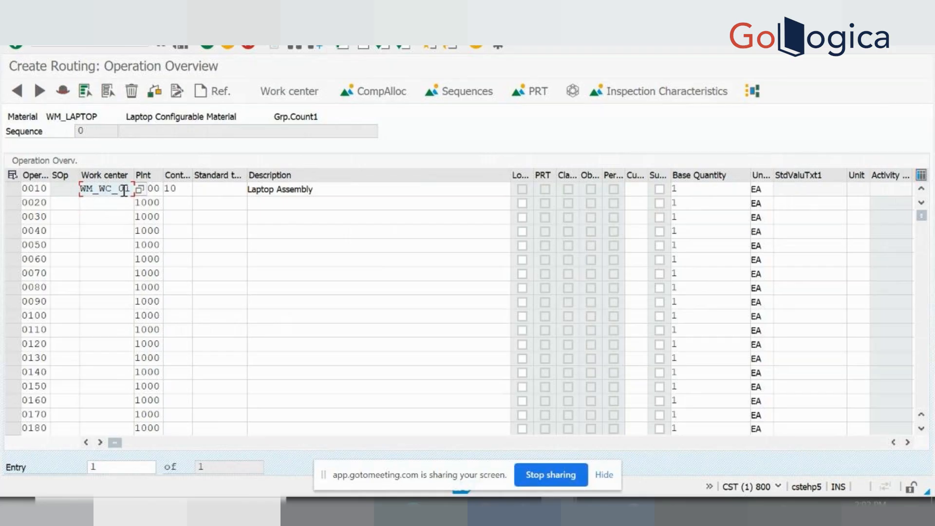
pyautogui.click(13, 190)
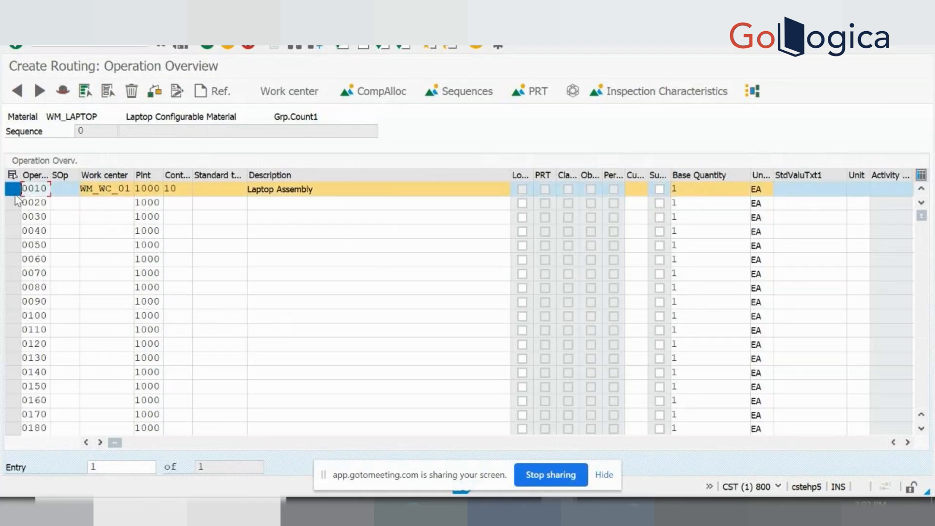
pyautogui.click(373, 92)
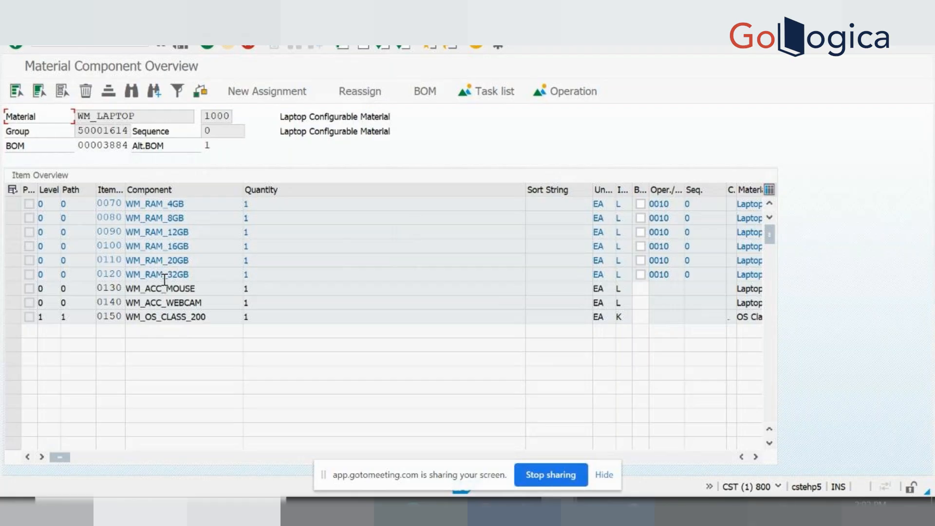
# Highlight the WM_RAM_4GB component and examine the remaining columns of the material component overview.
pyautogui.click(15, 204)
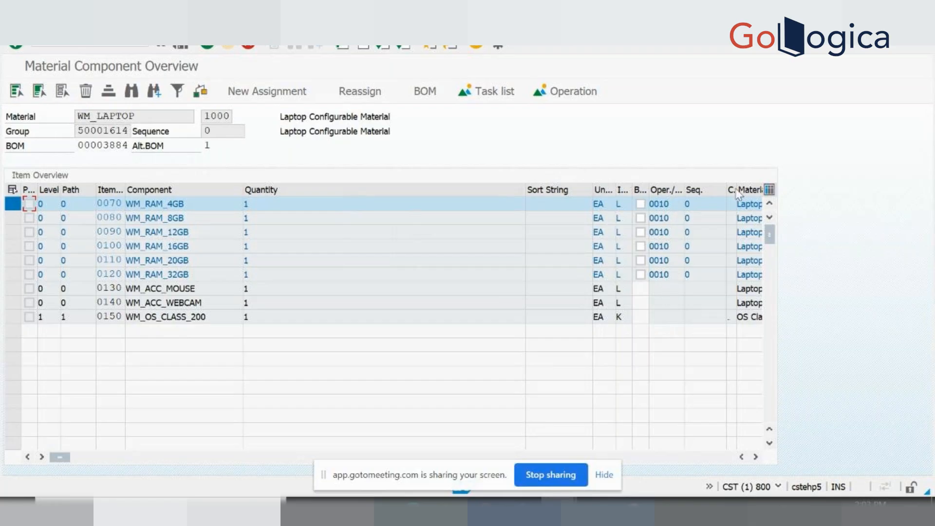
pyautogui.click(756, 457)
pyautogui.click(757, 457)
pyautogui.click(756, 457)
pyautogui.click(756, 457)
pyautogui.click(756, 457)
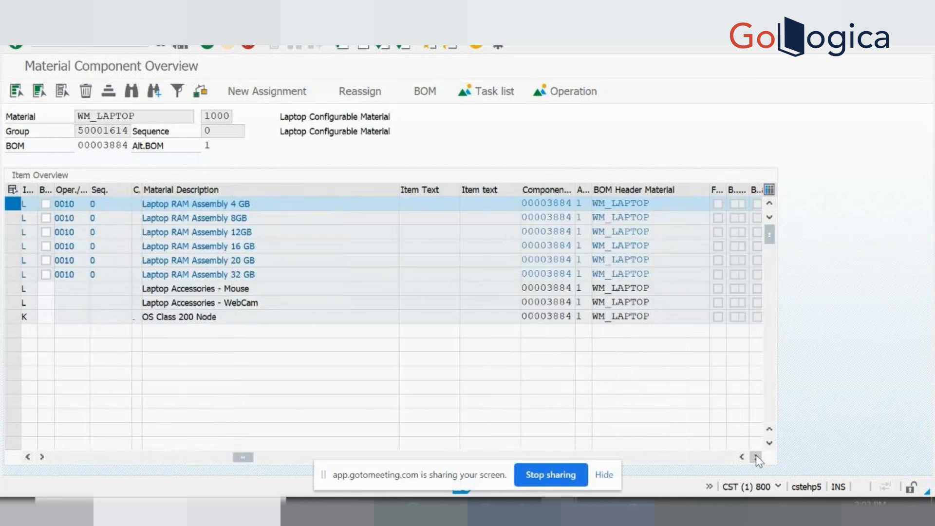
pyautogui.click(756, 457)
pyautogui.click(756, 457)
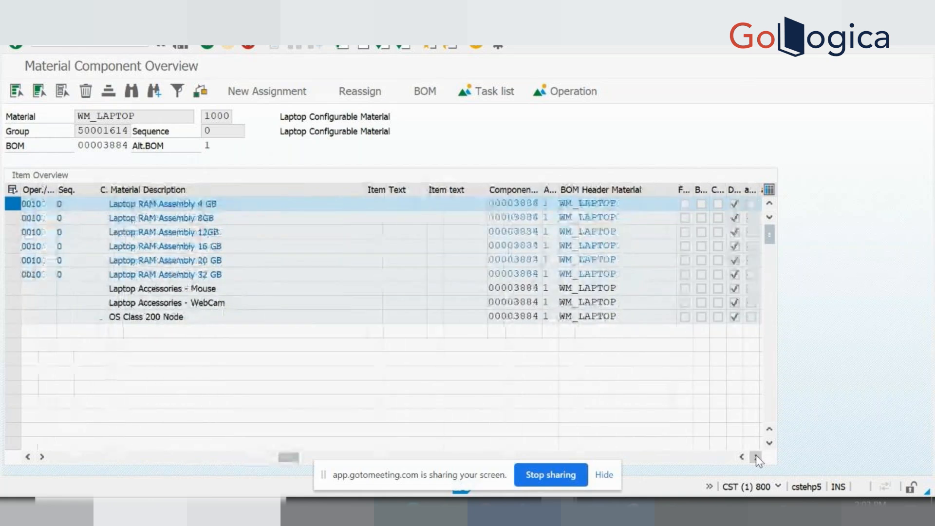
pyautogui.click(757, 457)
pyautogui.click(756, 457)
pyautogui.click(756, 457)
pyautogui.click(756, 457)
pyautogui.click(756, 457)
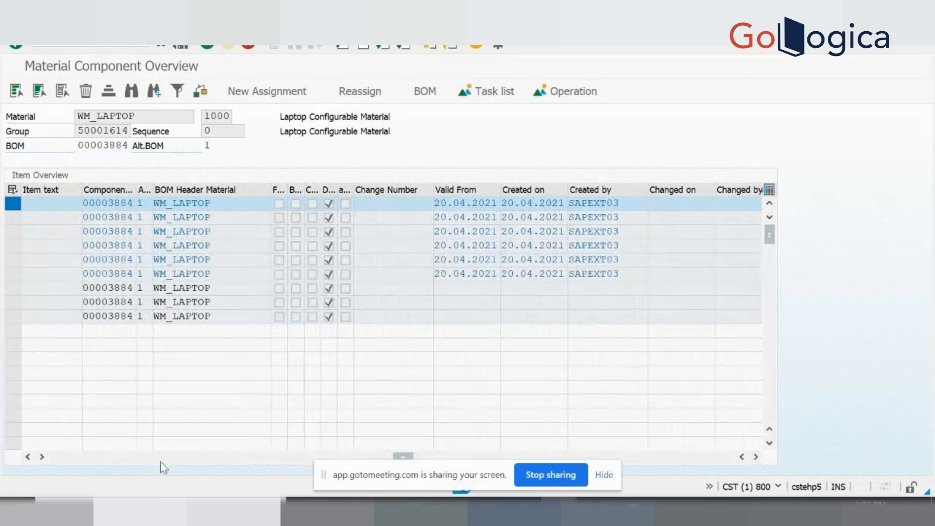
pyautogui.click(107, 460)
pyautogui.moveTo(108, 462); pyautogui.dragTo(82, 459)
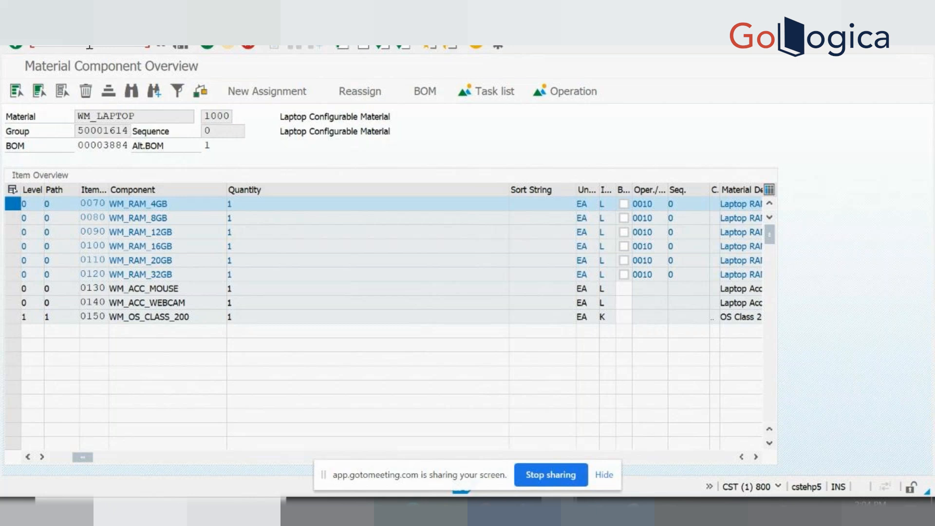
# Display the WM_LAPTOP BOM's item overview and highlight item 0070.
pyautogui.press('Return')
pyautogui.press('Return')
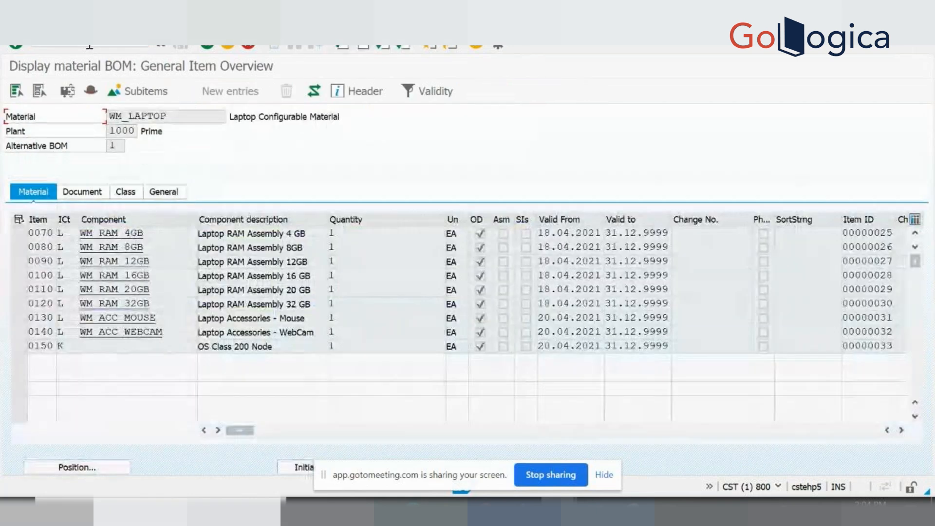
pyautogui.click(19, 237)
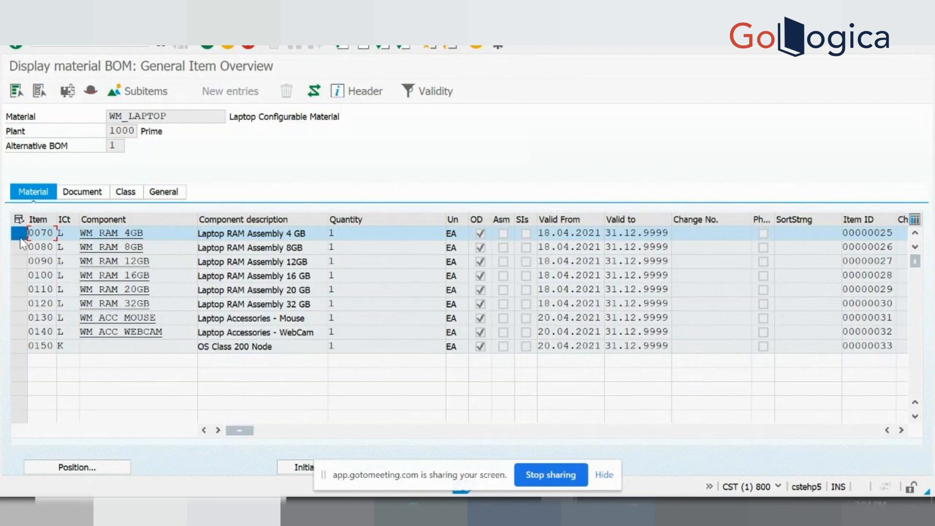
# Try to display the WM_LAPTOP routing for plant 1000 using the sales document with item 10, and dismiss the task list prompt.
pyautogui.hotkey('alt', 'Tab')
pyautogui.hotkey('alt', 'Tab')
pyautogui.press('Return')
pyautogui.click(170, 160)
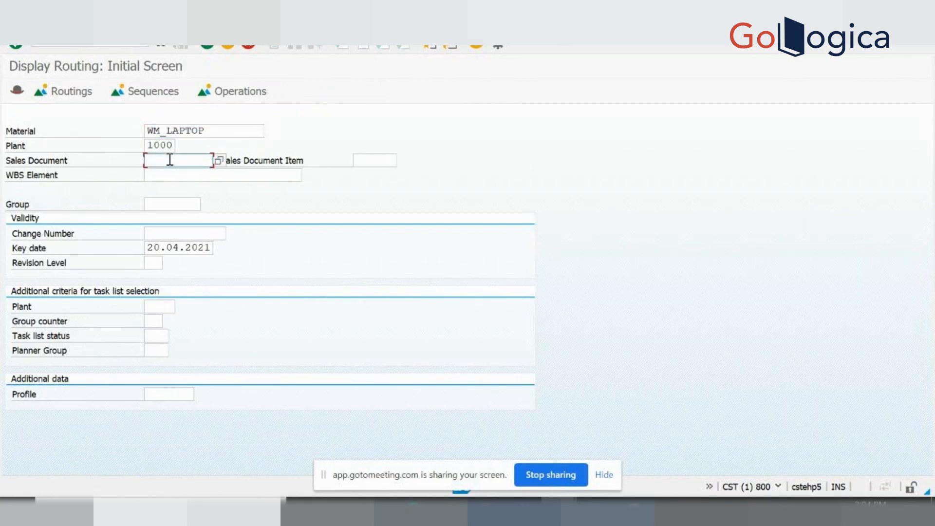
pyautogui.click(170, 160)
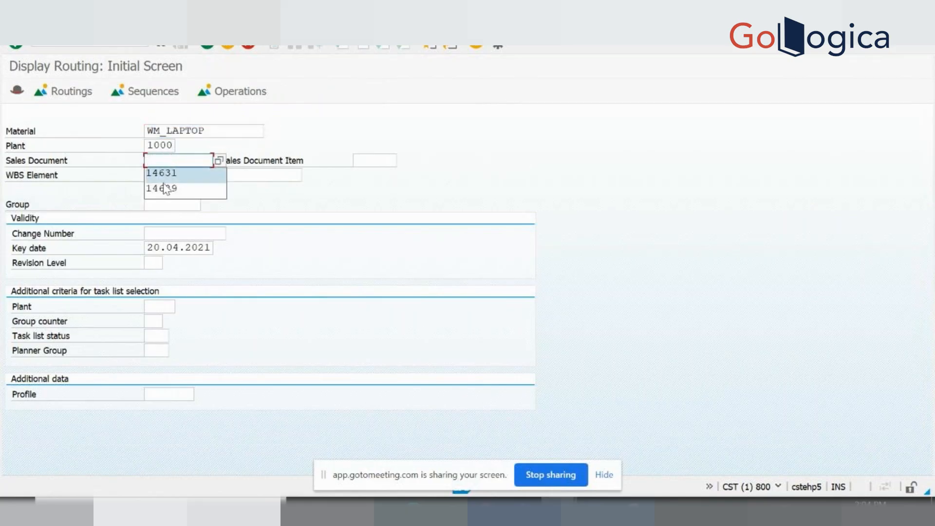
pyautogui.click(160, 173)
pyautogui.click(383, 157)
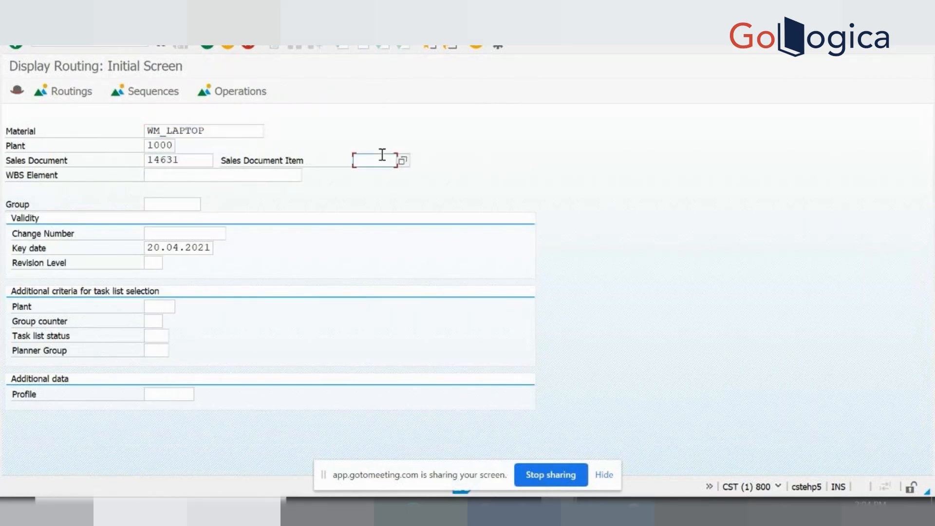
pyautogui.write('10')
pyautogui.press('Return')
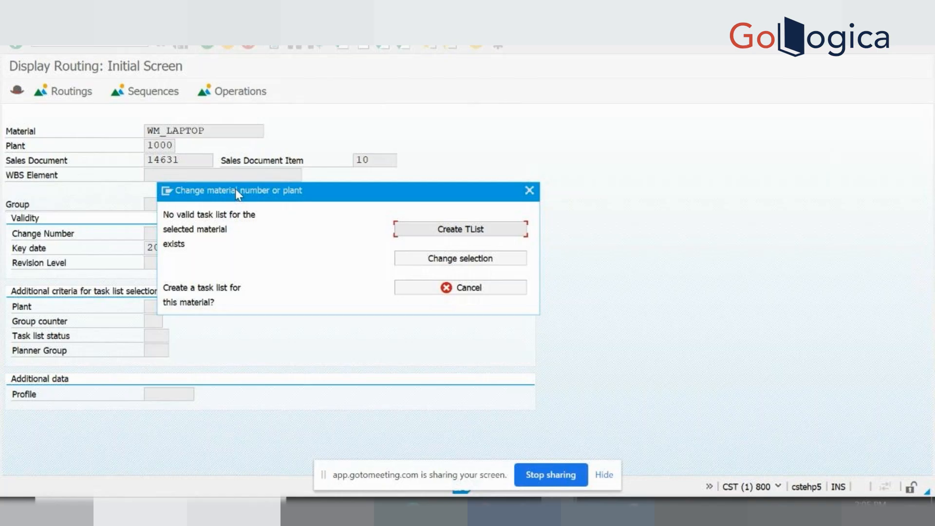
pyautogui.click(532, 191)
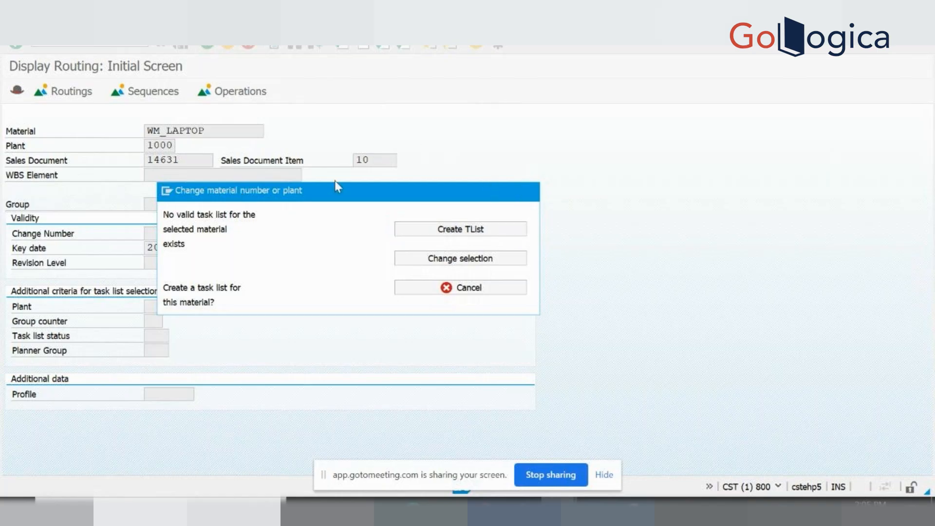
# Open the operation overview of WM_LAPTOP's routing group counter 1 and examine its component allocation.
pyautogui.click(47, 99)
pyautogui.click(108, 175)
pyautogui.doubleClick(107, 177)
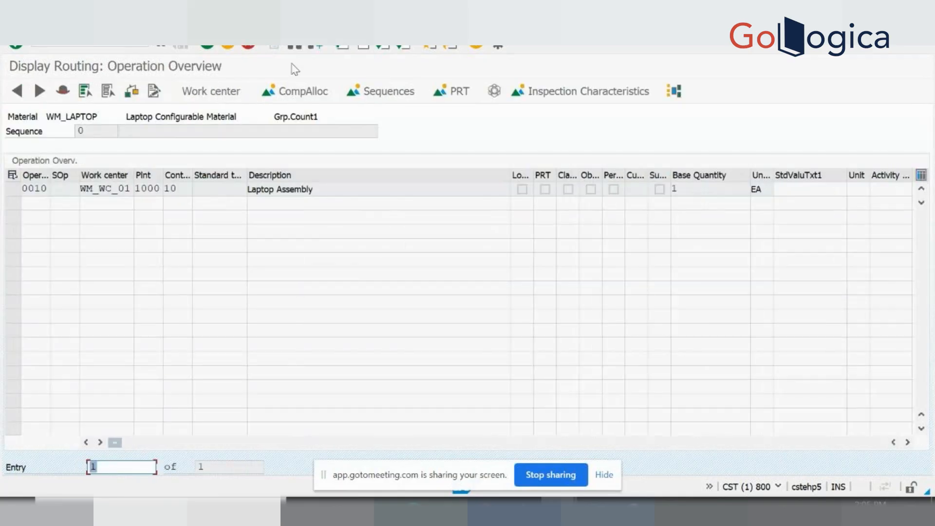
pyautogui.click(299, 97)
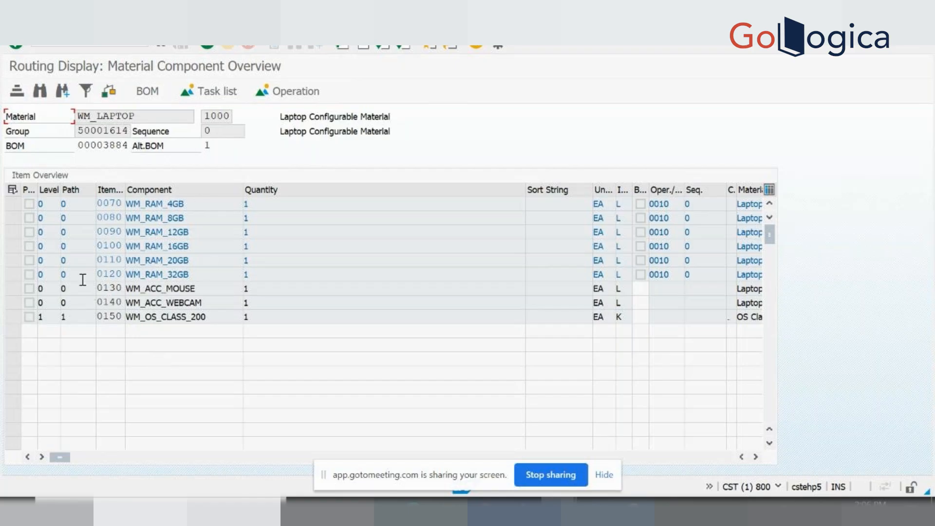
pyautogui.click(220, 153)
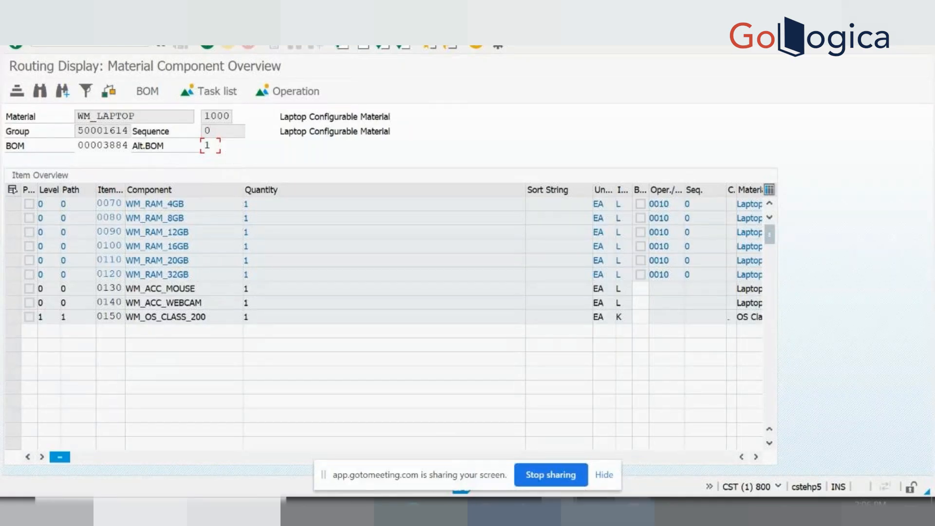
pyautogui.moveTo(595, 512)
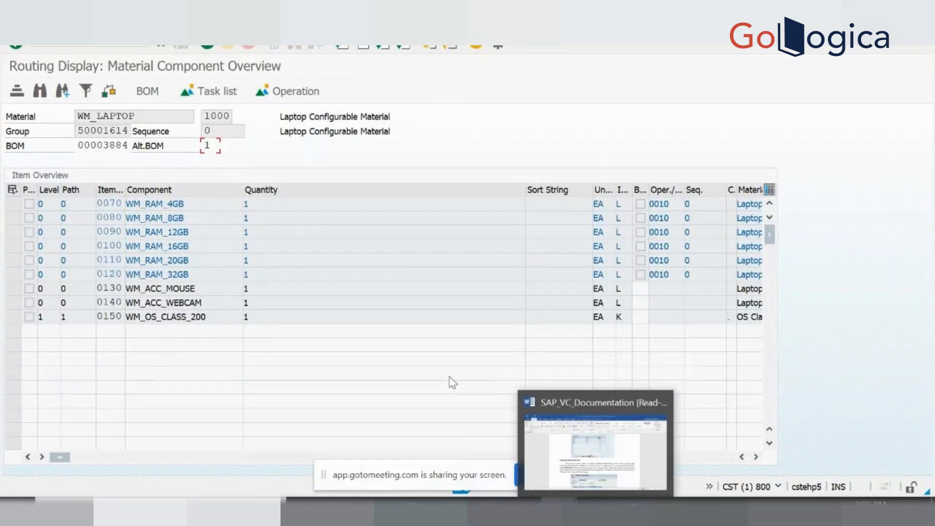
pyautogui.click(436, 288)
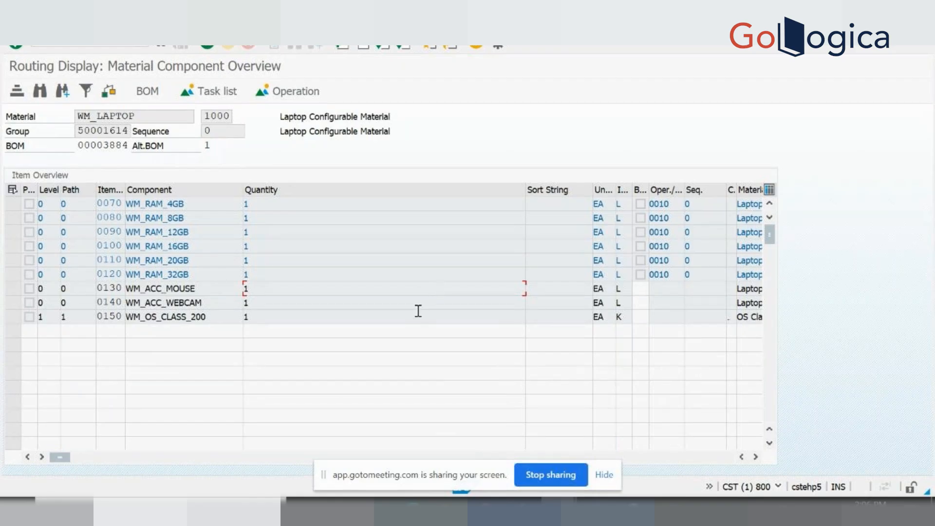
# Open the configuration profile WM_LAPTOP_HAMBURG of material WM_LAPTOP for changing.
pyautogui.moveTo(449, 511)
pyautogui.click(88, 44)
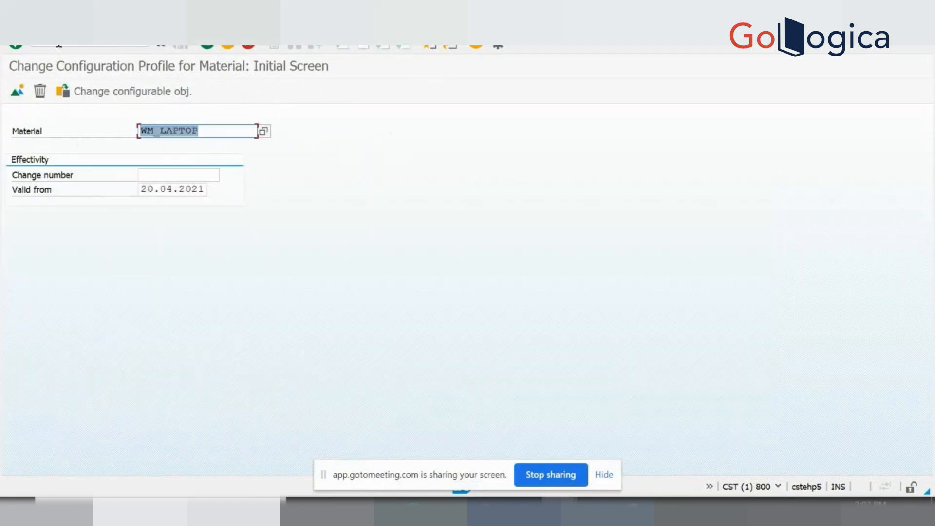
pyautogui.press('Return')
pyautogui.doubleClick(92, 188)
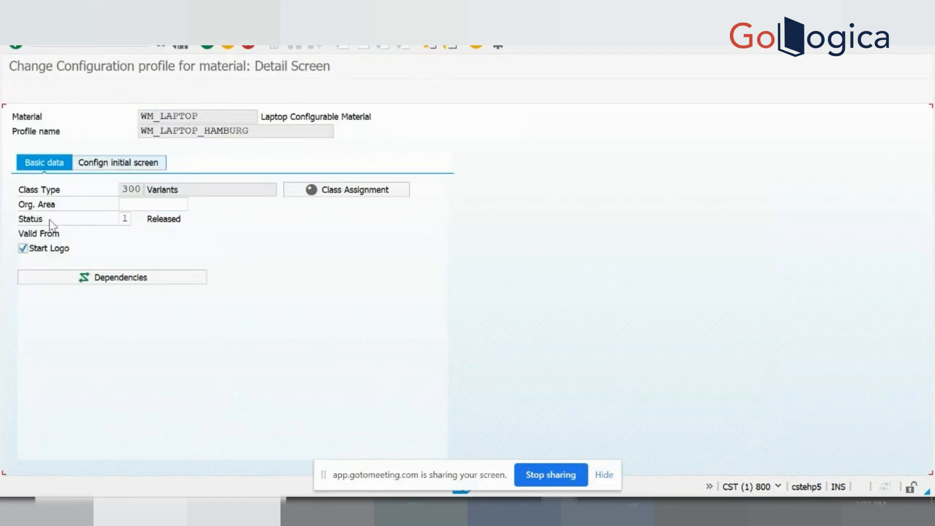
# Set the profile's configuration process to Order BOM in its initial screen parameters and save the profile.
pyautogui.click(121, 164)
pyautogui.click(73, 264)
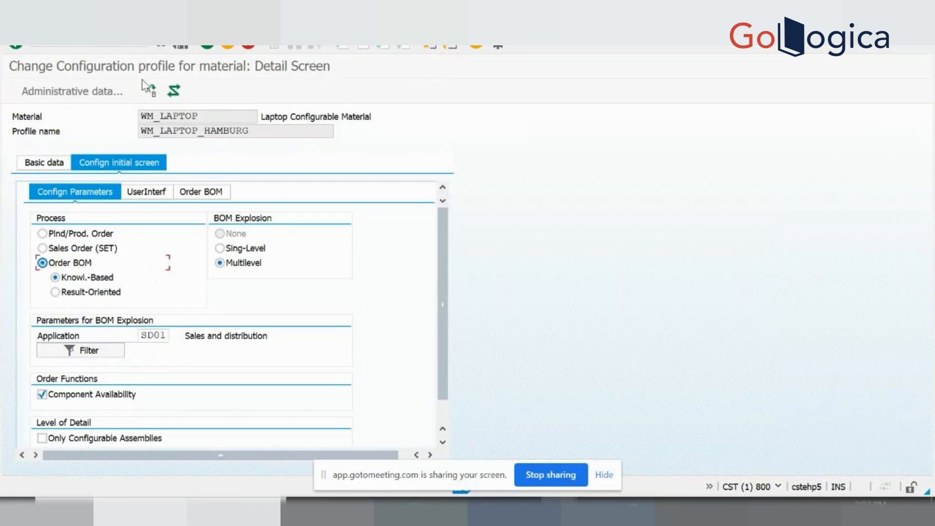
pyautogui.click(181, 47)
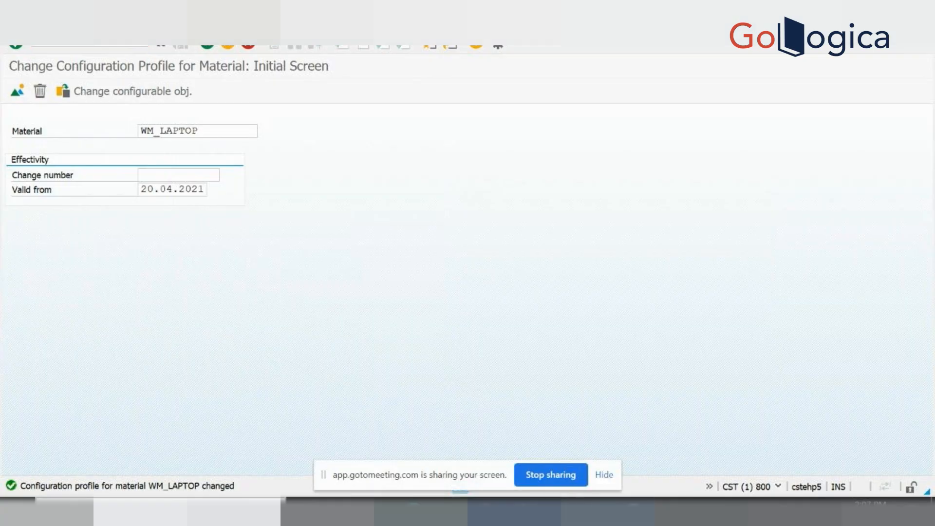
# Switch to a new blank drawing in Paint.
pyautogui.press('super')
pyautogui.write('mspait')
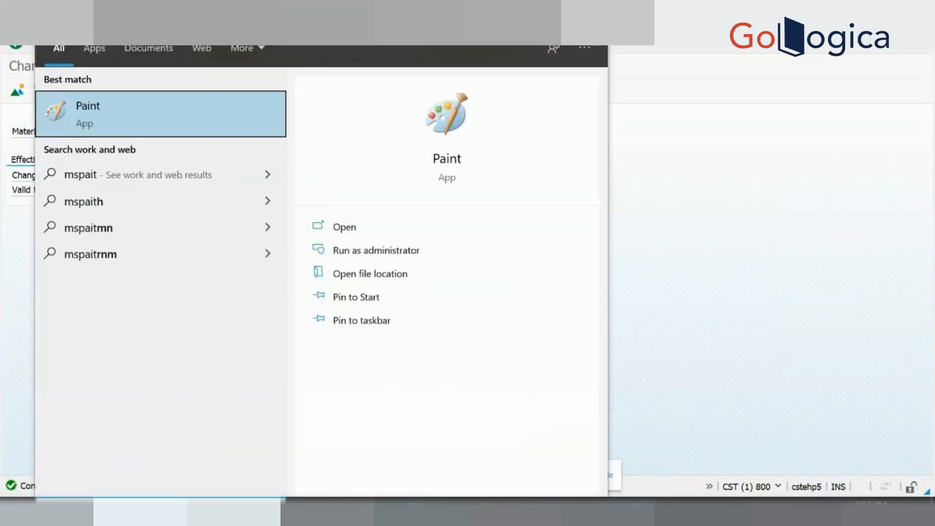
pyautogui.click(94, 126)
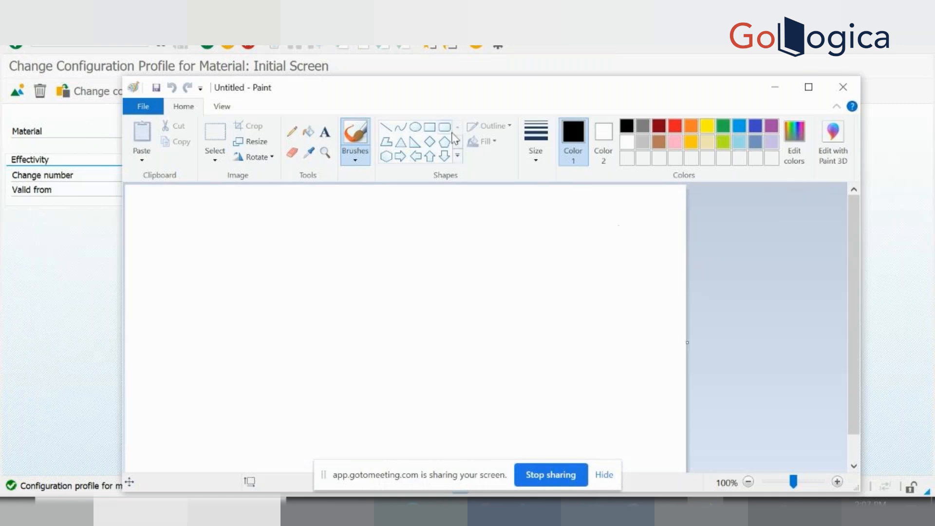
# Draw two side-by-side rectangles of about 103 × 246 px and 187 × 247 px in the middle of the canvas.
pyautogui.click(430, 127)
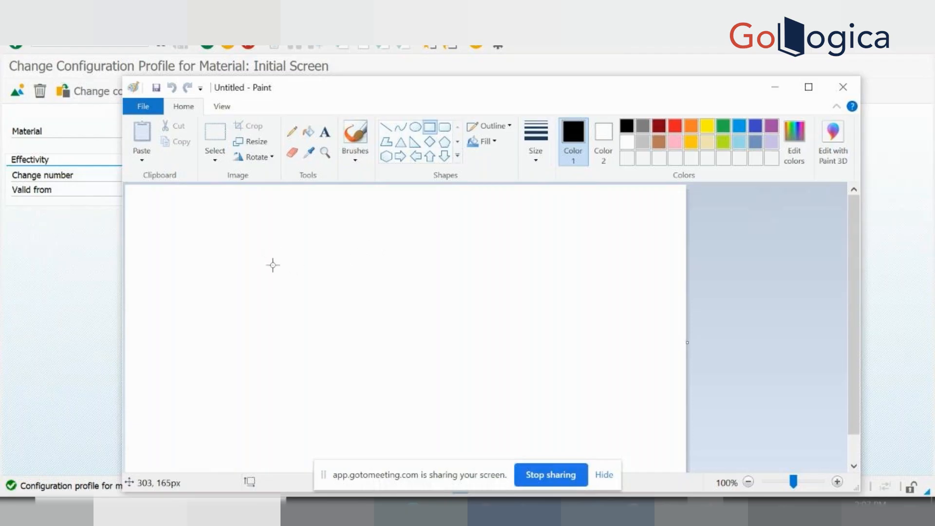
pyautogui.moveTo(270, 253); pyautogui.dragTo(320, 374)
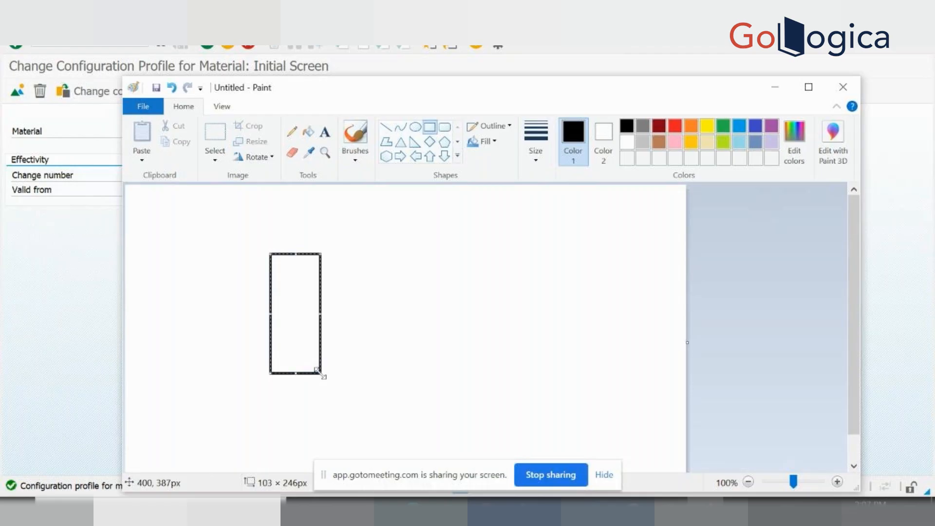
pyautogui.click(432, 133)
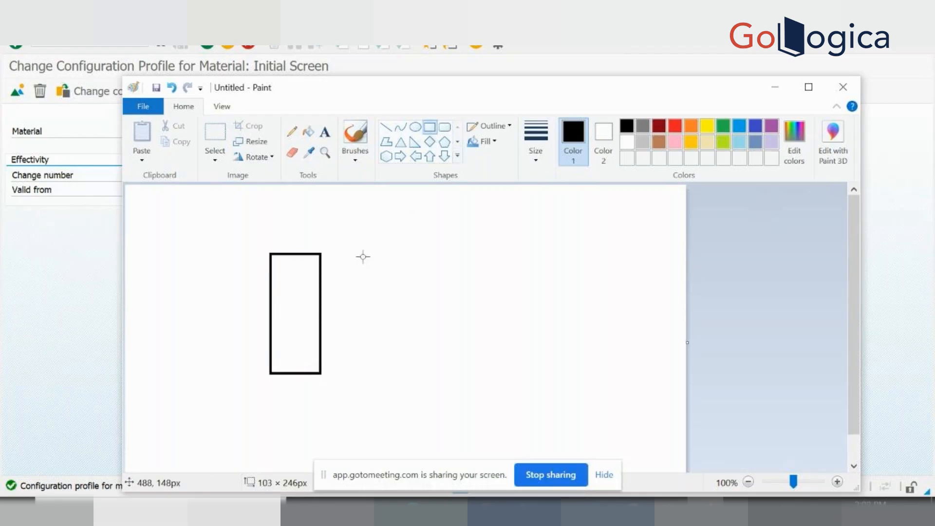
pyautogui.moveTo(361, 252); pyautogui.dragTo(451, 373)
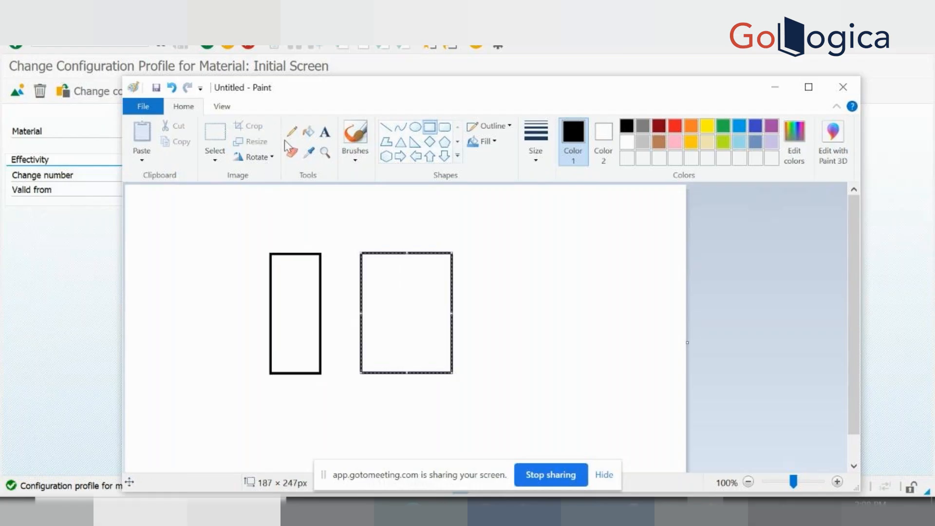
# Label the narrow rectangle CU50 and the wide rectangle VC KB.
pyautogui.click(325, 131)
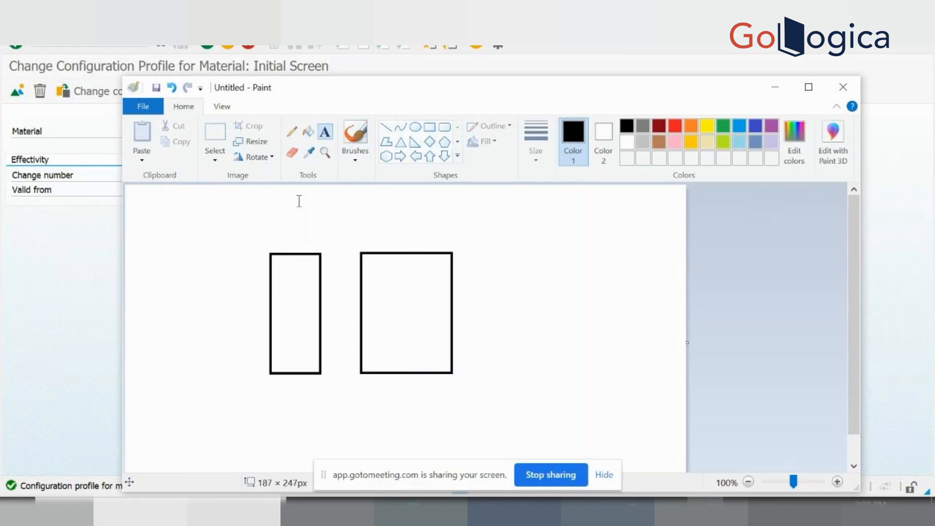
pyautogui.click(284, 274)
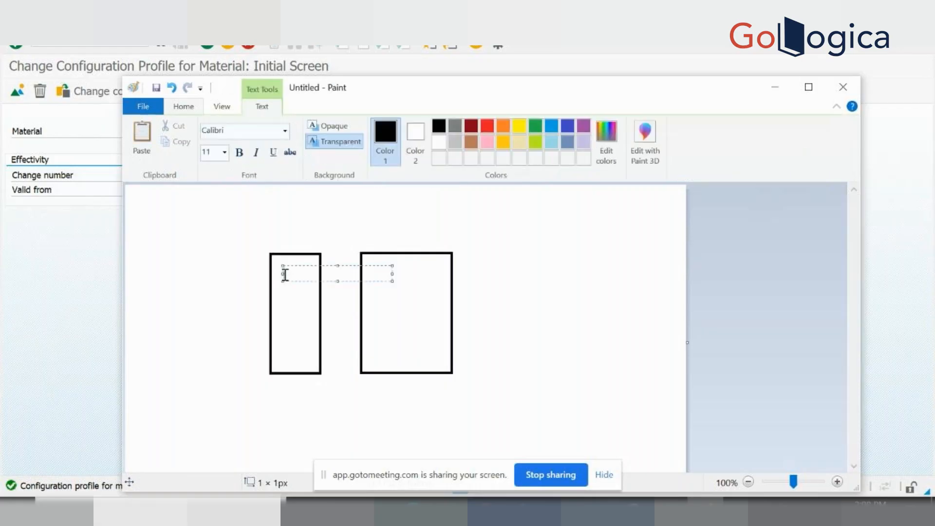
pyautogui.write('CU50')
pyautogui.click(396, 265)
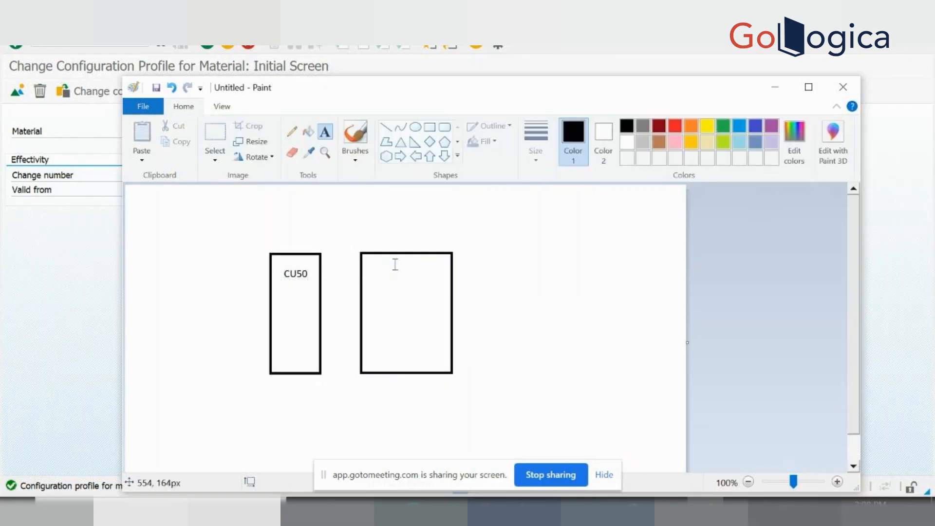
pyautogui.click(385, 262)
pyautogui.write('VC KB')
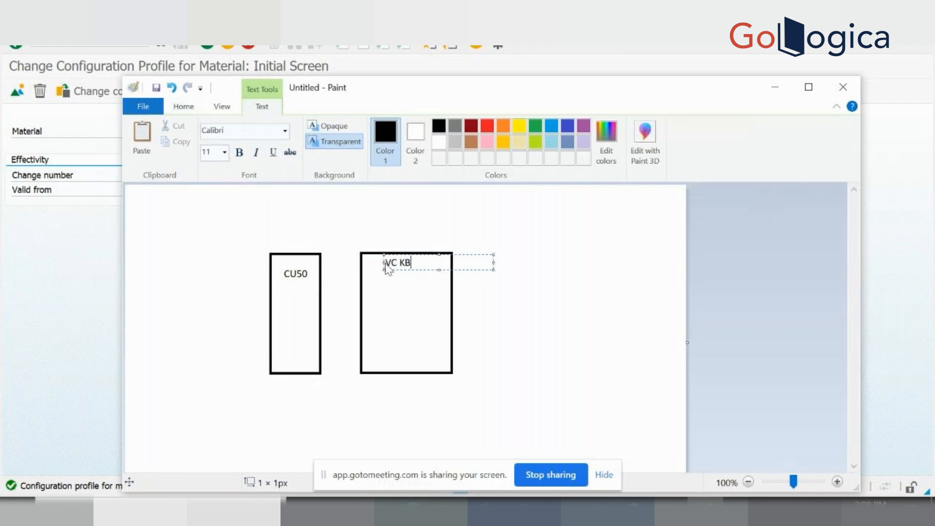
pyautogui.click(511, 336)
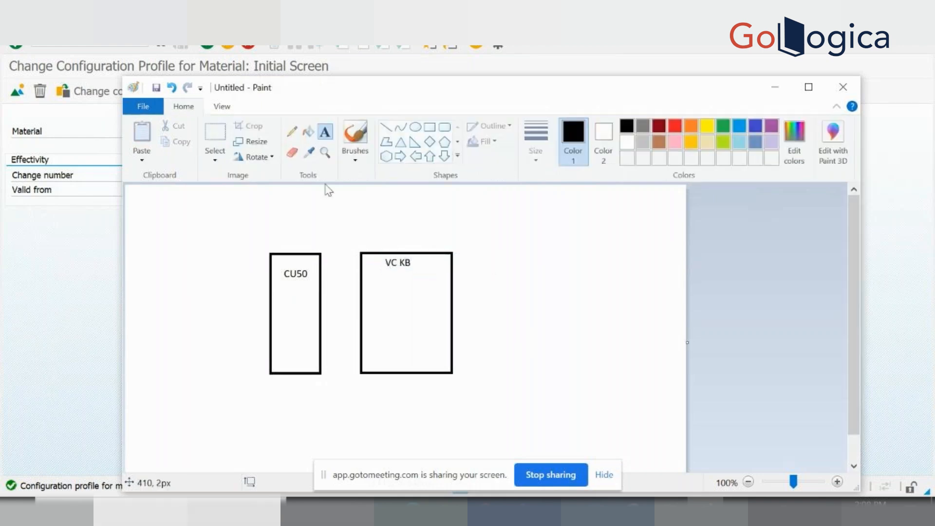
# Enclose both boxes in a rectangle of about 598 × 390 px and label its upper corner SAP.
pyautogui.click(430, 128)
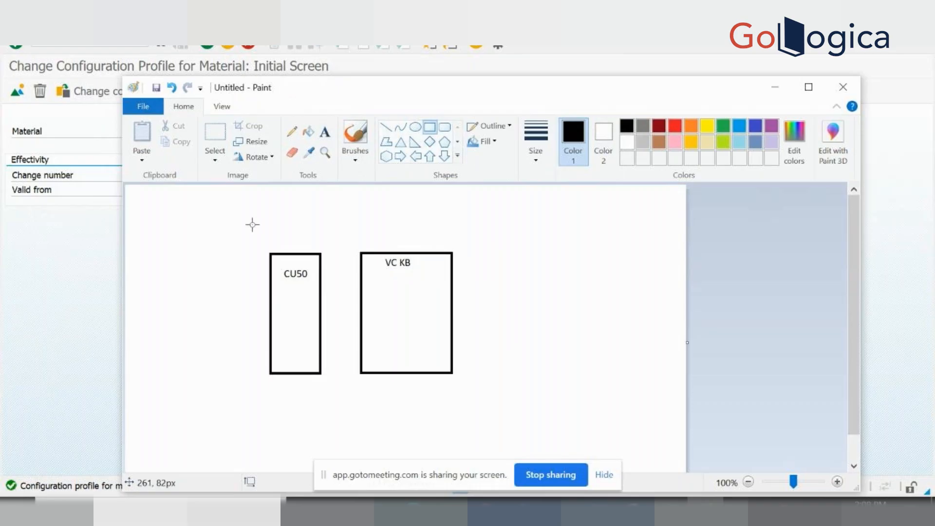
pyautogui.moveTo(250, 226); pyautogui.dragTo(541, 415)
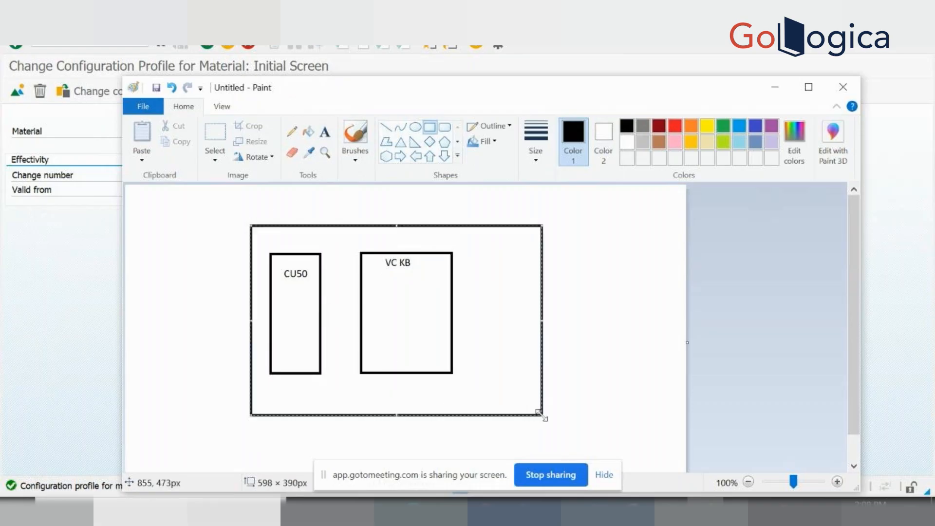
pyautogui.click(325, 132)
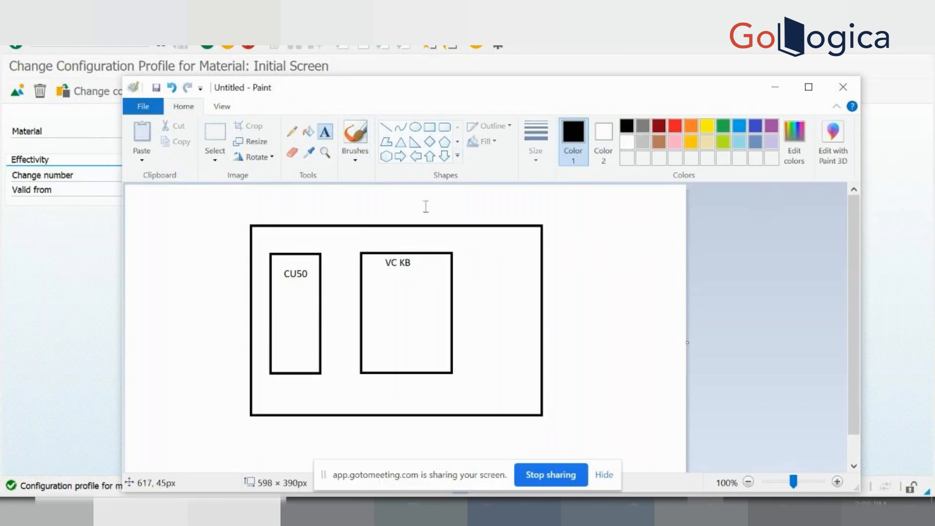
pyautogui.click(484, 239)
pyautogui.write('SAP')
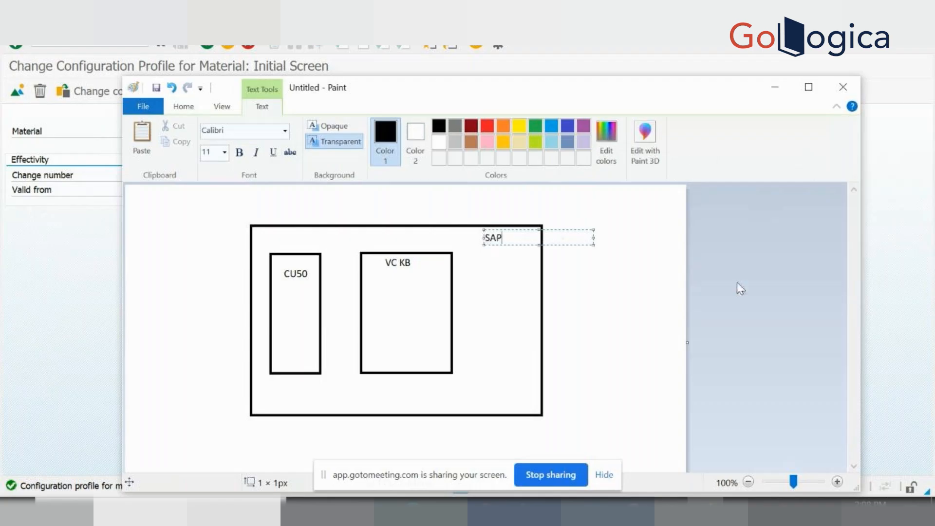
pyautogui.click(616, 344)
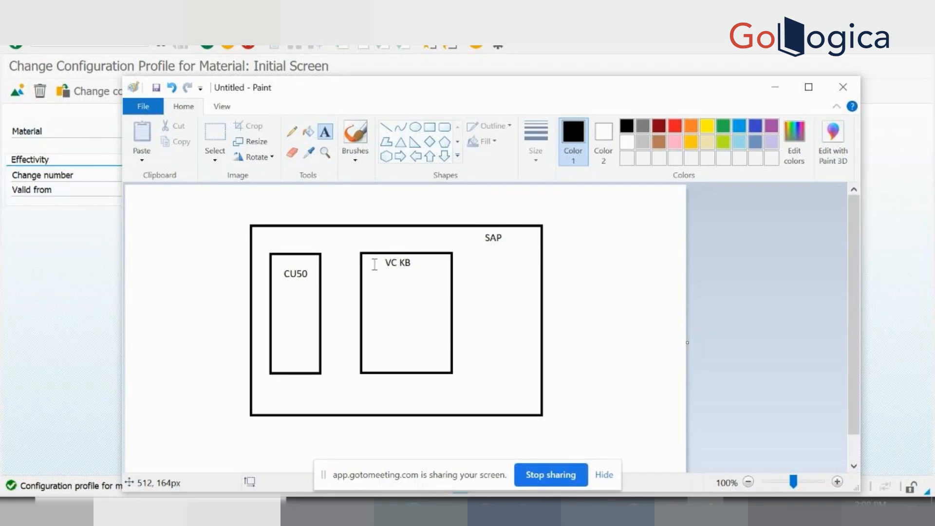
# Undo all the rectangles and labels so the canvas is blank.
pyautogui.click(298, 291)
pyautogui.click(428, 272)
pyautogui.hotkey('ctrl', 'z')
pyautogui.hotkey('ctrl', 'z')
pyautogui.hotkey('ctrl', 'z')
pyautogui.hotkey('ctrl', 'z')
pyautogui.hotkey('ctrl', 'z')
pyautogui.hotkey('ctrl', 'z')
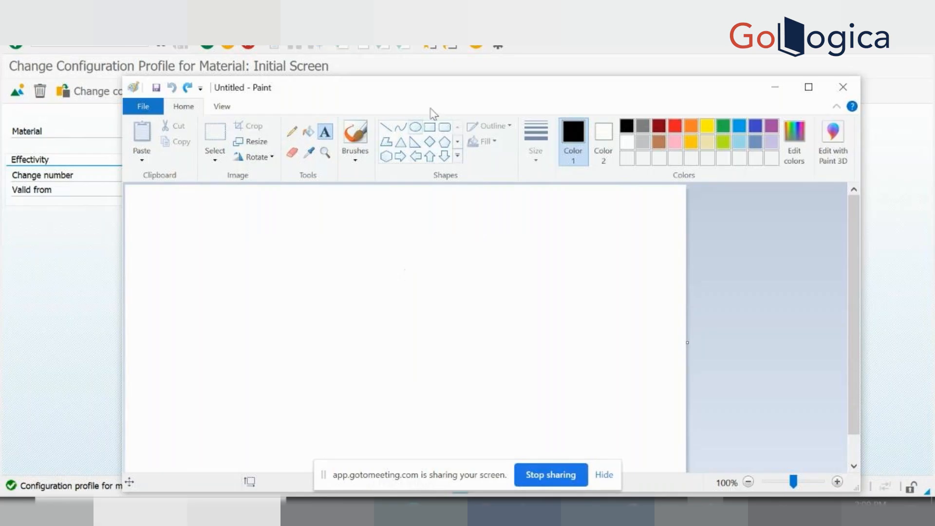
# Draw a tall rectangle of about 207 × 352 px on the left part of the canvas and write Web Based UI at its upper edge.
pyautogui.click(430, 127)
pyautogui.moveTo(214, 256); pyautogui.dragTo(315, 428)
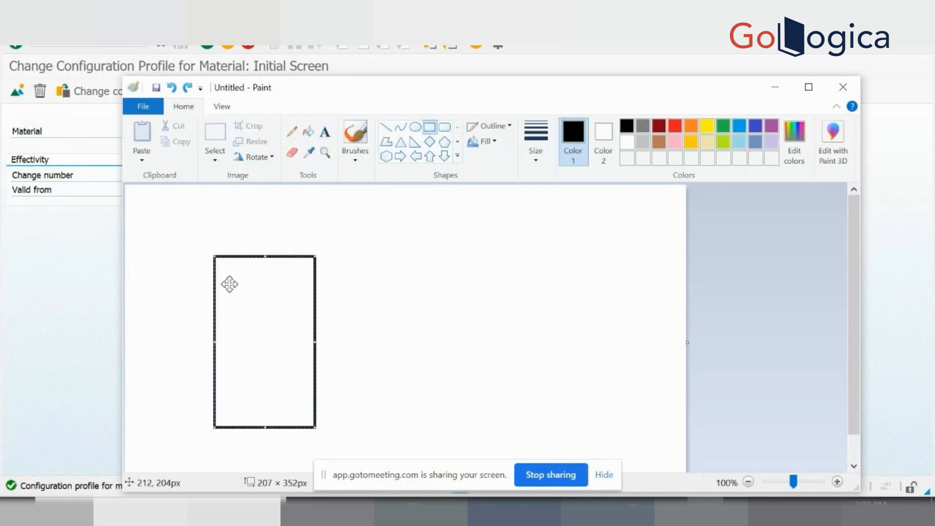
pyautogui.click(325, 132)
pyautogui.click(225, 269)
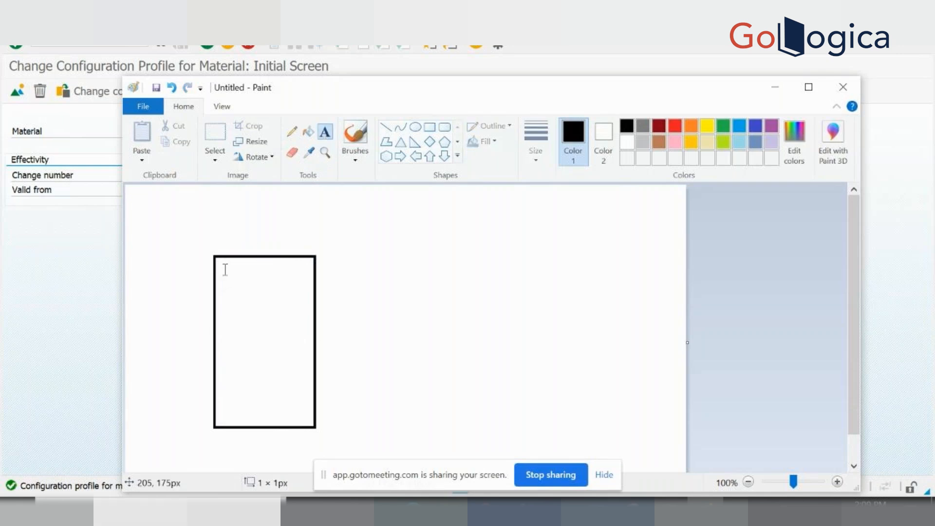
pyautogui.write('W')
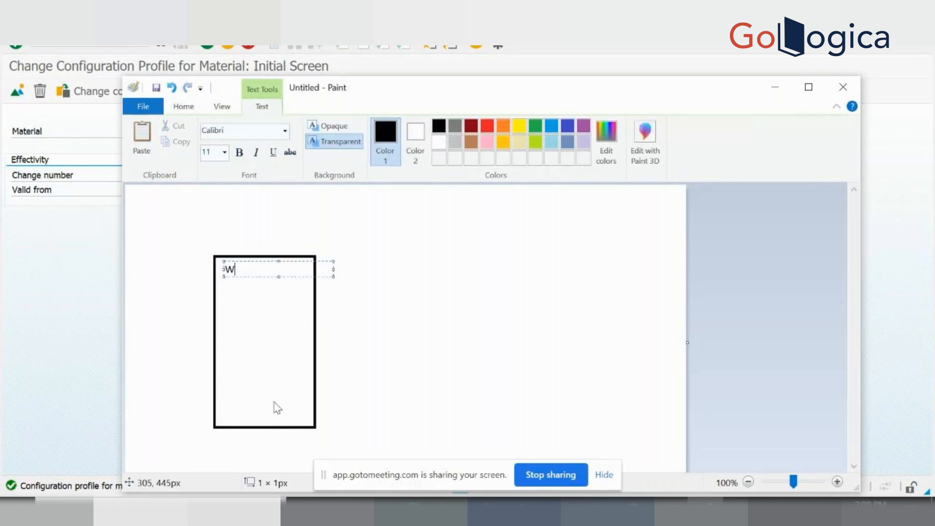
pyautogui.write('eb Based UI')
pyautogui.press('Return')
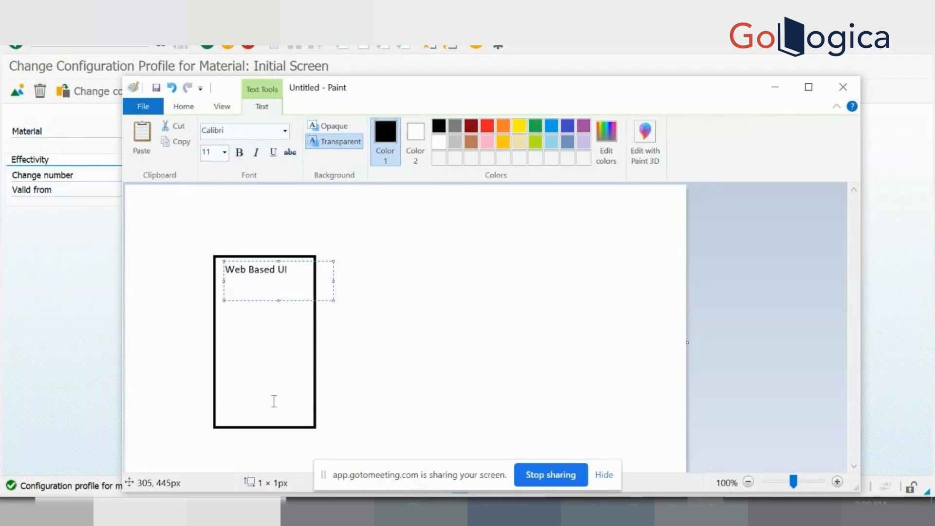
# Extend the box's label with the separate lines or, Cloud Based UI and Product Configurators.
pyautogui.write('or')
pyautogui.press('Return')
pyautogui.press('Return')
pyautogui.write('Cloud ')
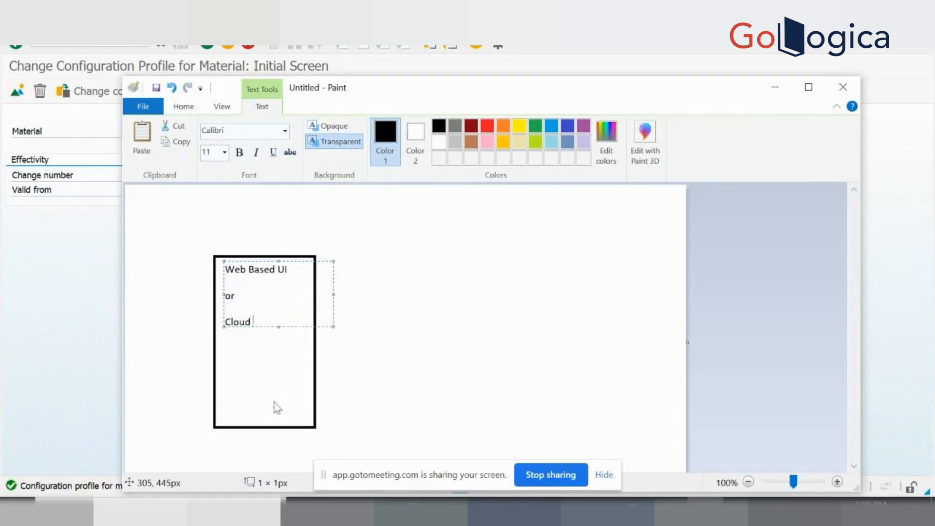
pyautogui.write('Based UI')
pyautogui.press('Return')
pyautogui.press('Return')
pyautogui.write('Product')
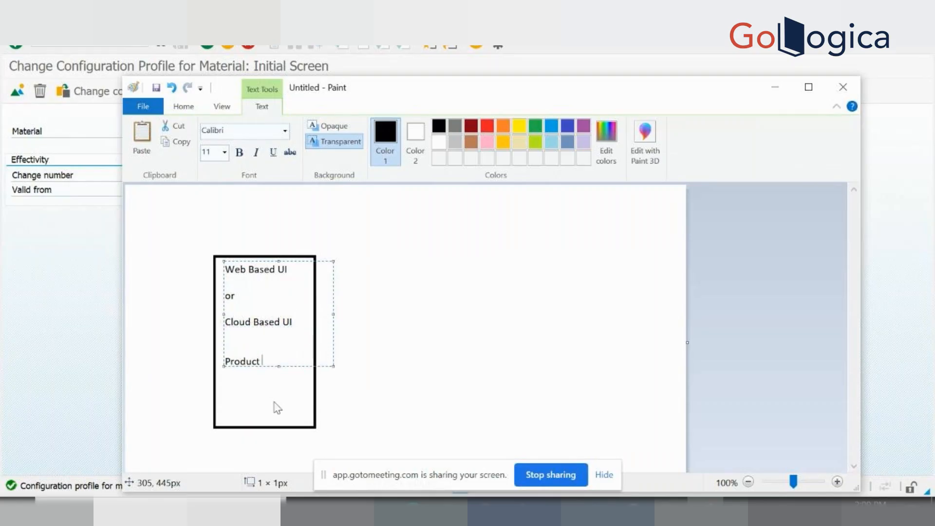
pyautogui.write(' Configurators')
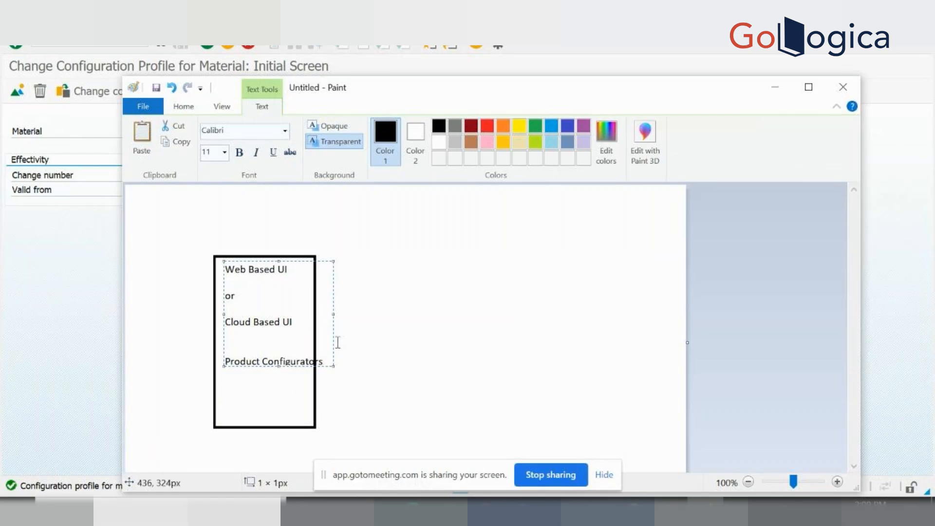
pyautogui.click(355, 341)
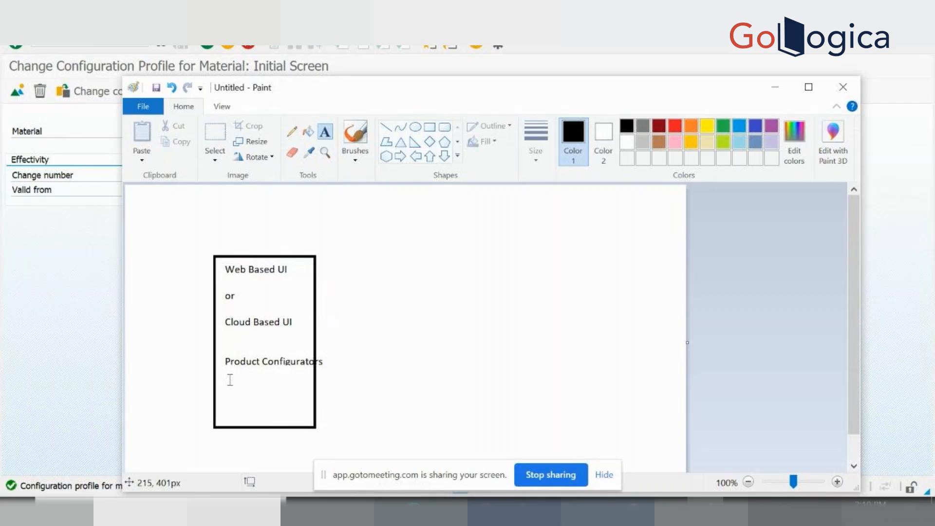
# Draw a second rectangle of about 244 × 312 px across from the first and label it Cloud Server or An Ex. SQL.
pyautogui.click(430, 128)
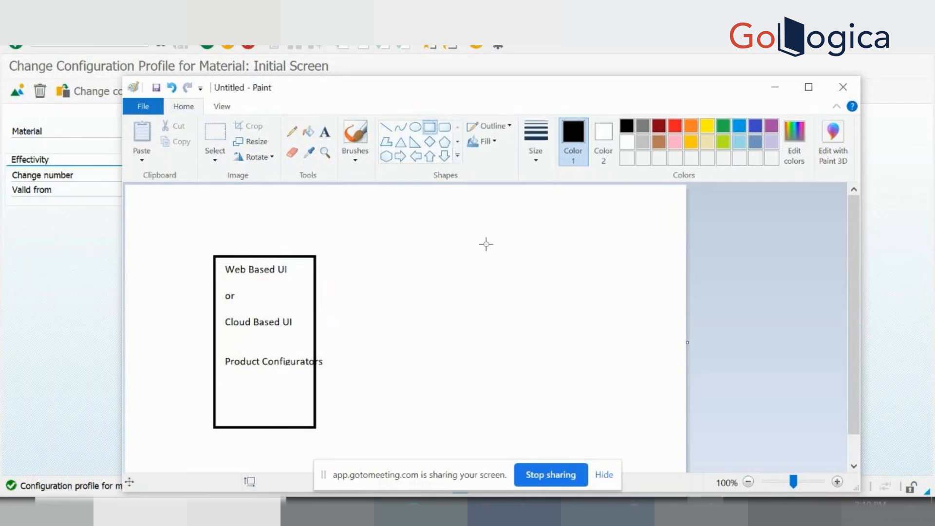
pyautogui.moveTo(518, 233); pyautogui.dragTo(637, 385)
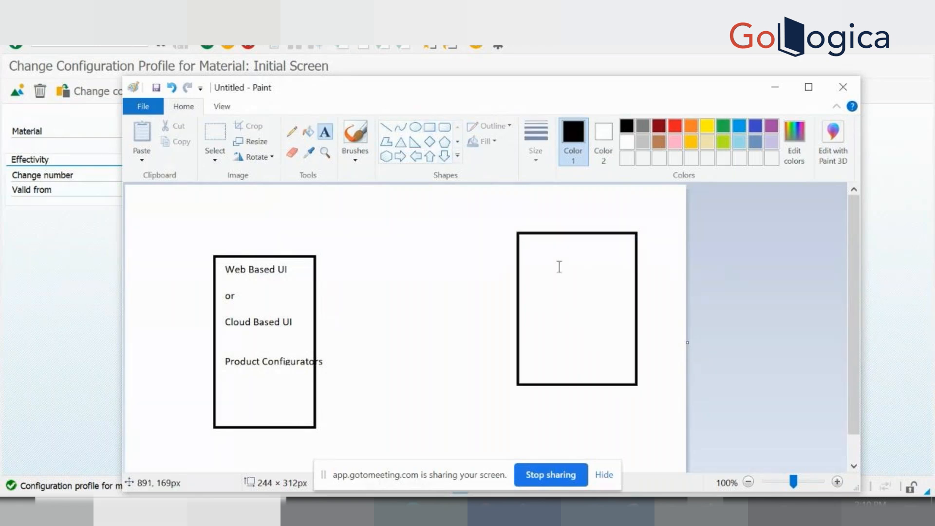
pyautogui.click(522, 241)
pyautogui.write('Cloud Ser')
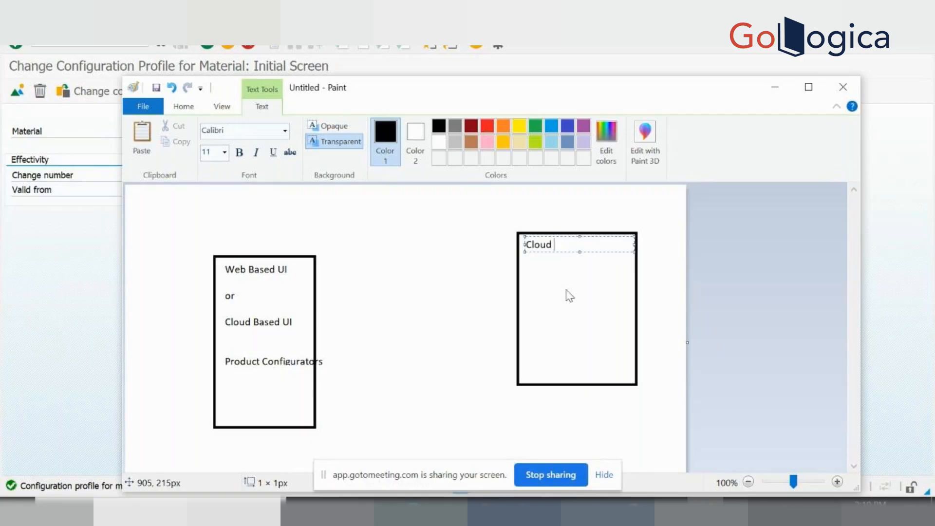
pyautogui.write('ver or An Ex. SQL')
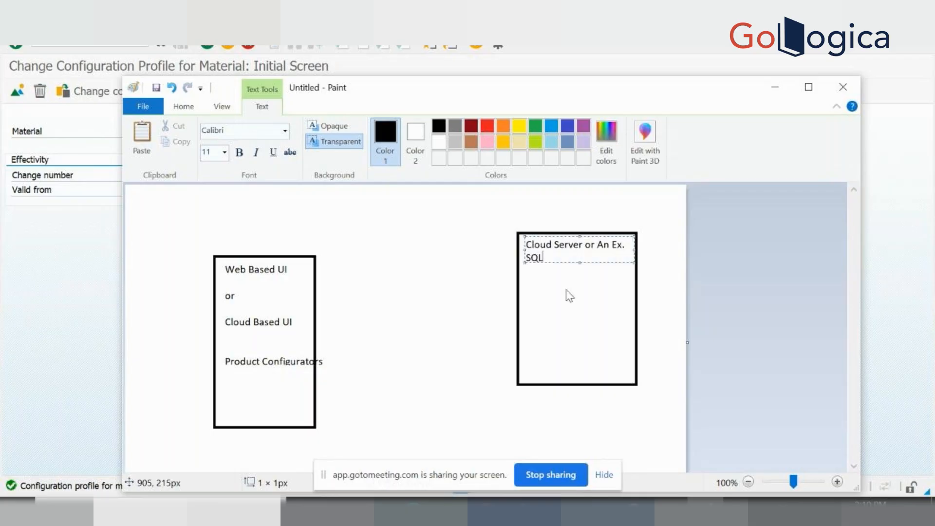
pyautogui.click(423, 265)
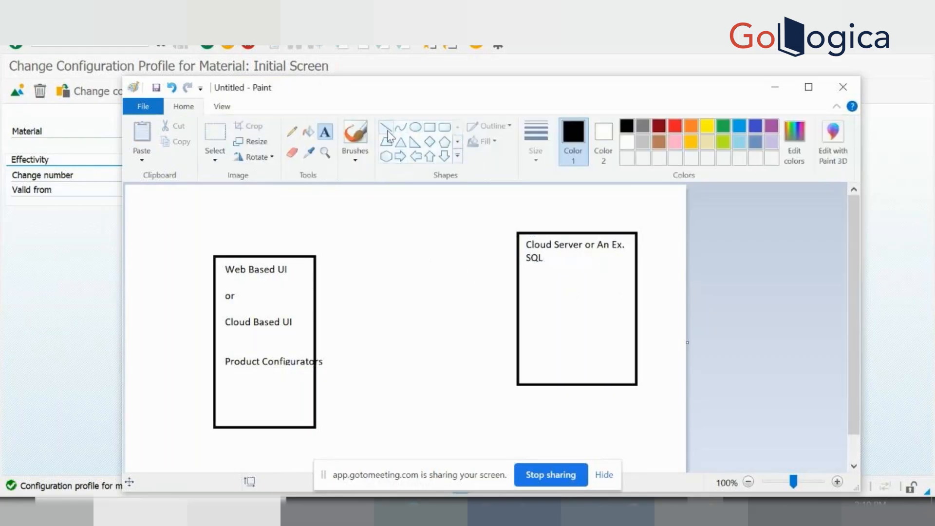
# Draw a right-pointing block arrow of about 411 × 45 px from the Web Based UI box to the Cloud Server box.
pyautogui.click(400, 156)
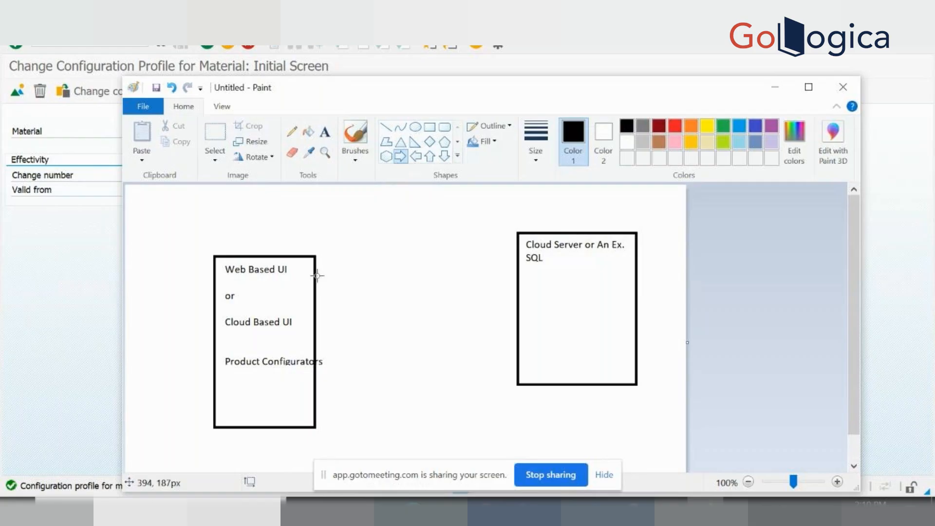
pyautogui.moveTo(317, 276); pyautogui.dragTo(517, 298)
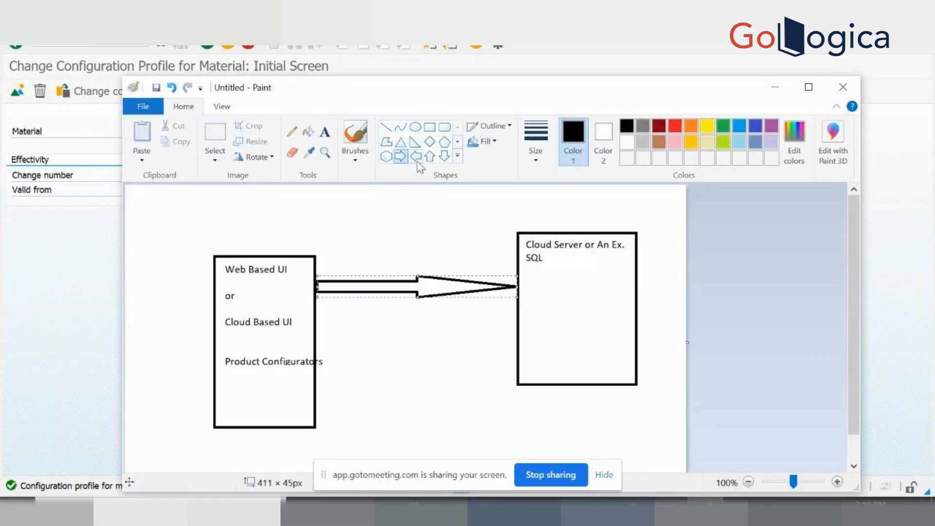
pyautogui.click(513, 373)
pyautogui.moveTo(513, 373); pyautogui.dragTo(341, 393)
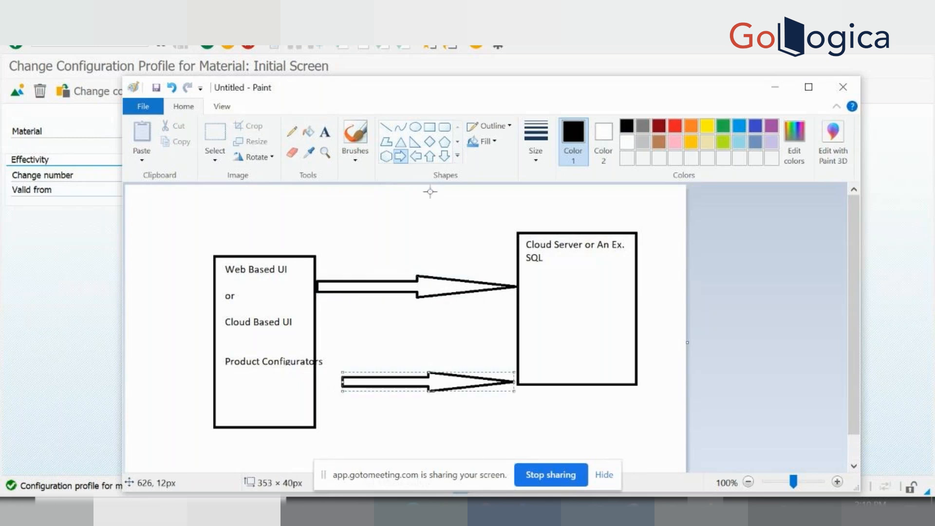
pyautogui.press('Delete')
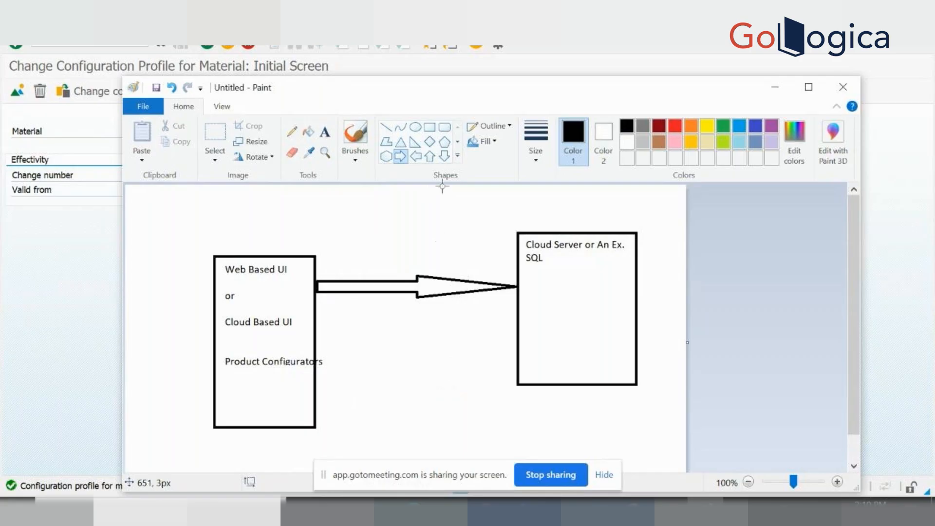
# Draw a left-pointing block arrow of about 419 × 23 px from the Cloud Server box's lower edge back to the configurator box.
pyautogui.click(414, 161)
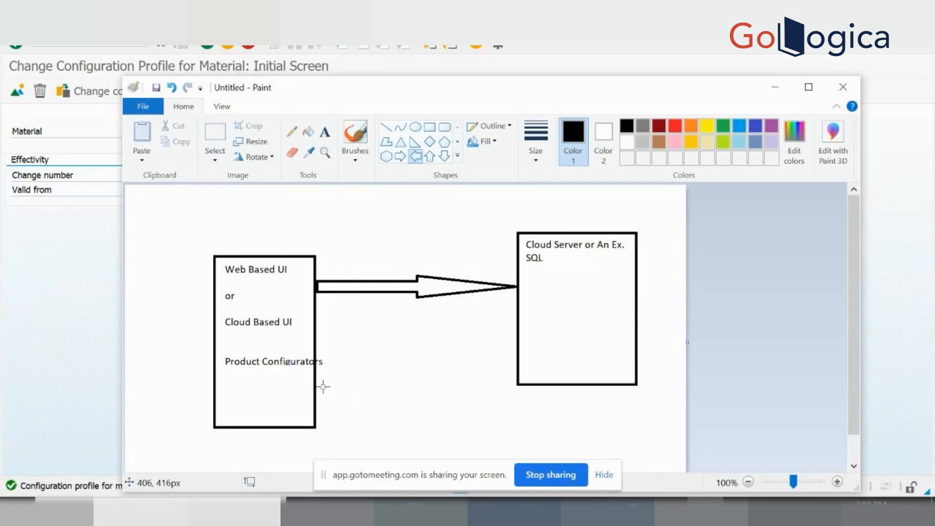
pyautogui.moveTo(314, 374); pyautogui.dragTo(518, 384)
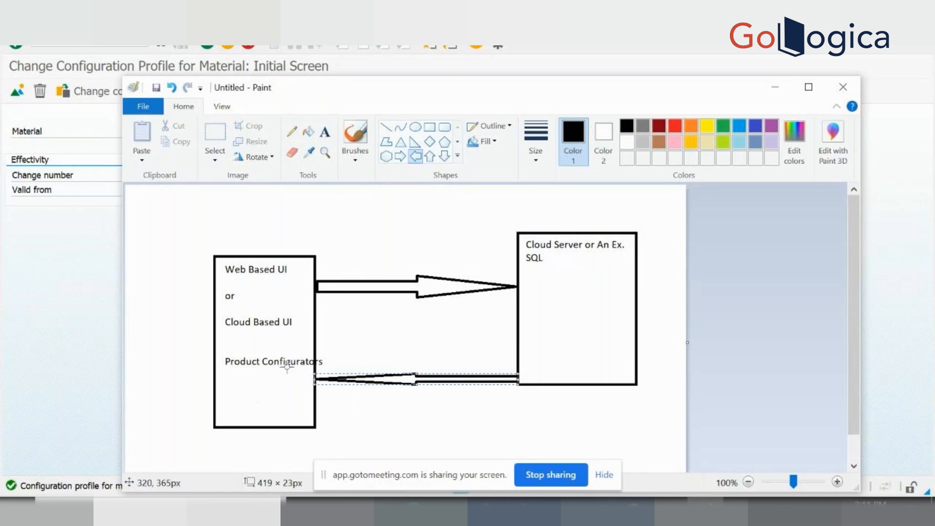
pyautogui.click(366, 417)
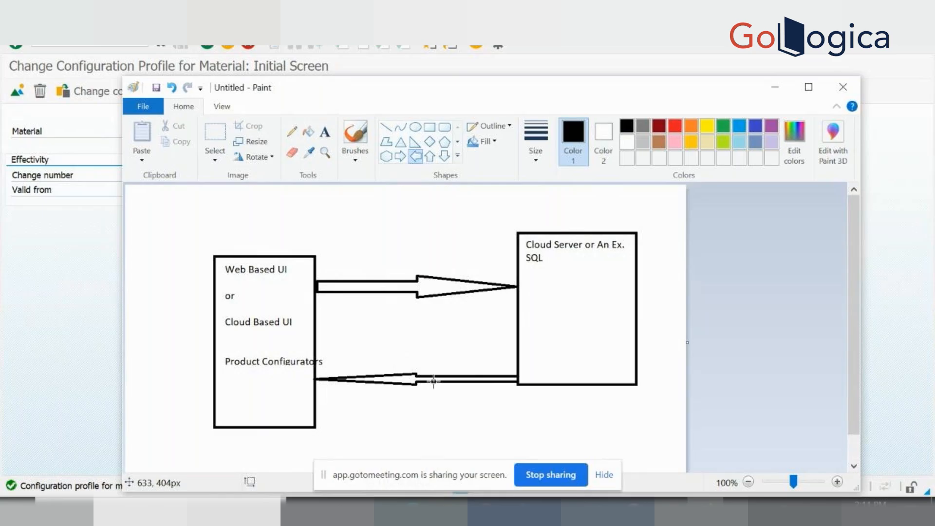
# Switch to the SAP window with the Change Configuration Profile for Material initial screen for WM_LAPTOP.
pyautogui.click(559, 511)
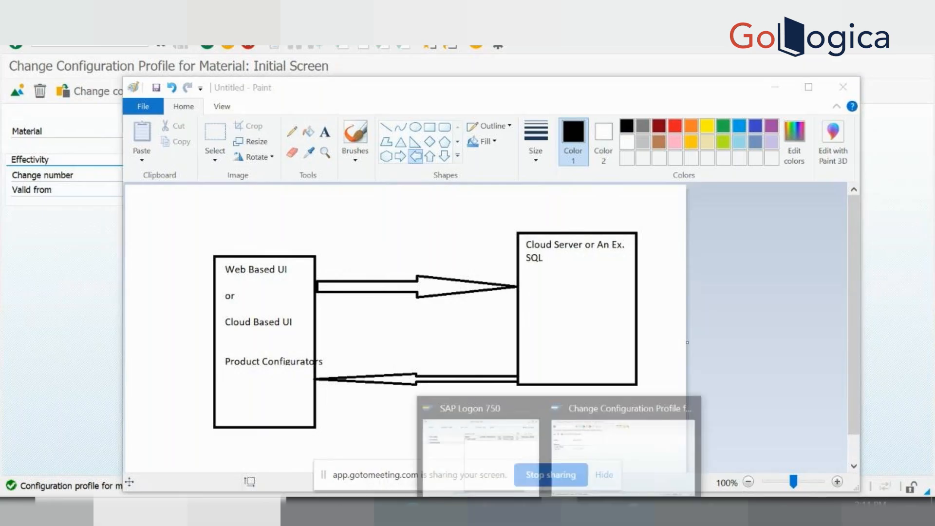
pyautogui.click(623, 453)
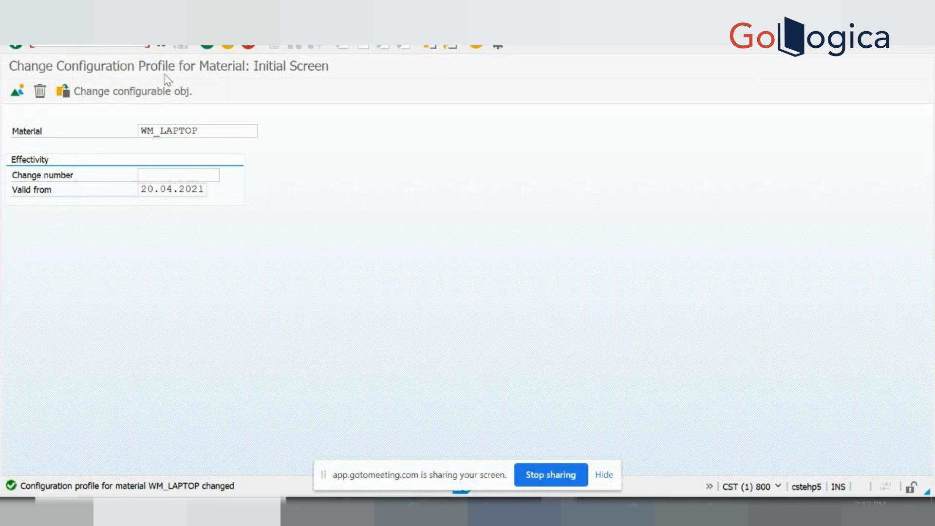
pyautogui.click(230, 133)
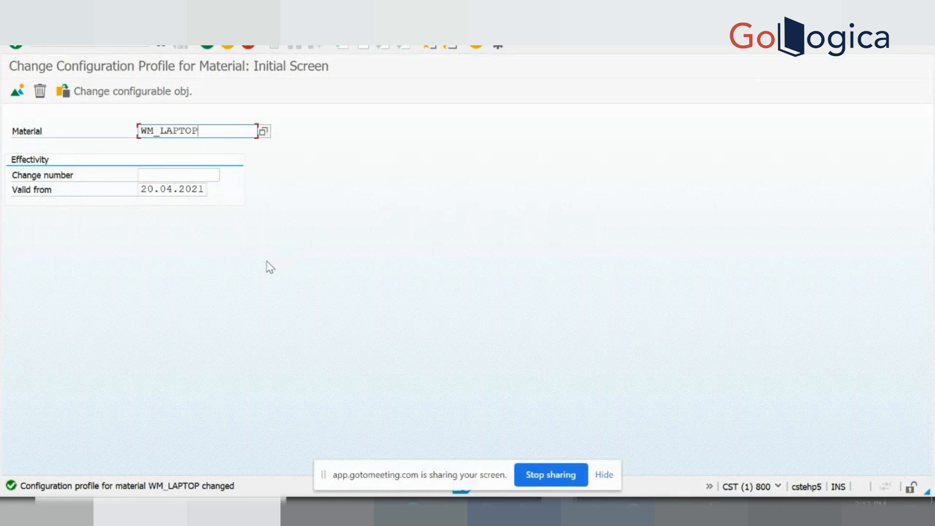
# Switch to Google Chrome and search Google for john deere.
pyautogui.click(486, 511)
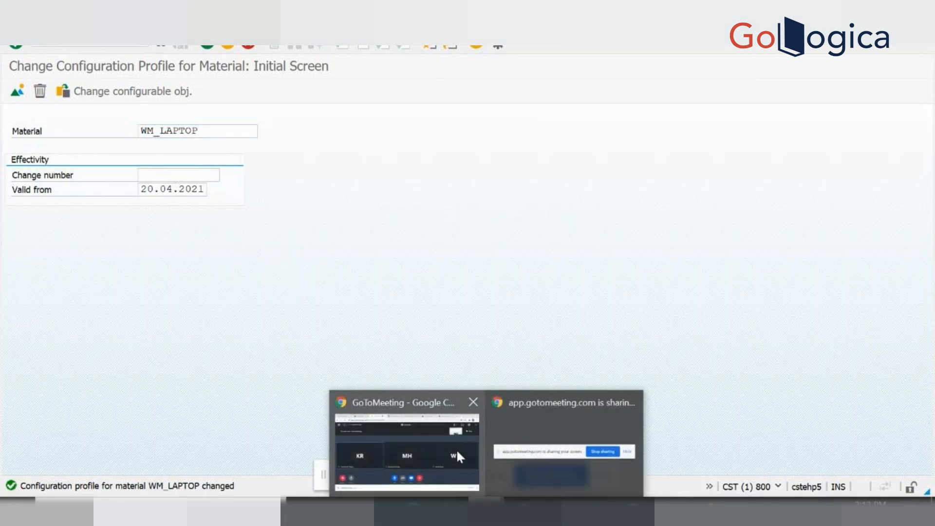
pyautogui.click(457, 449)
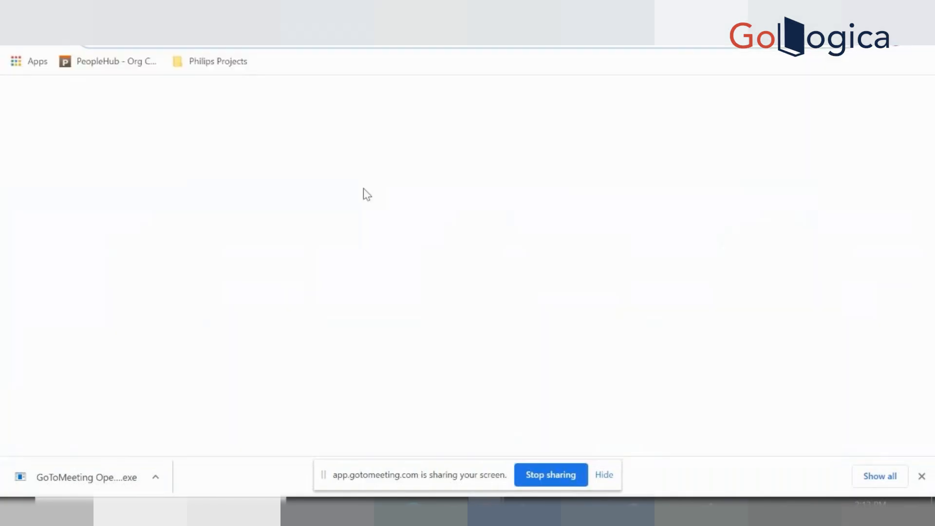
pyautogui.click(367, 298)
pyautogui.write('john deere')
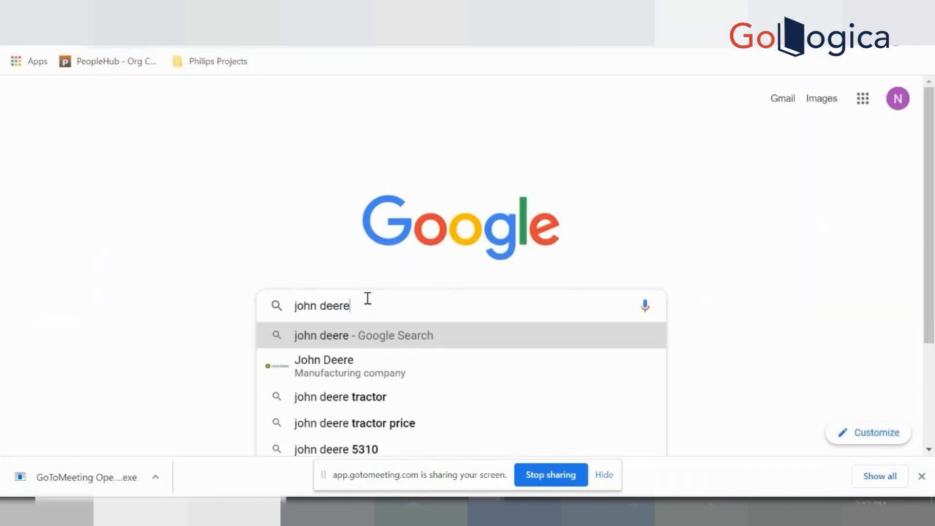
pyautogui.press('Return')
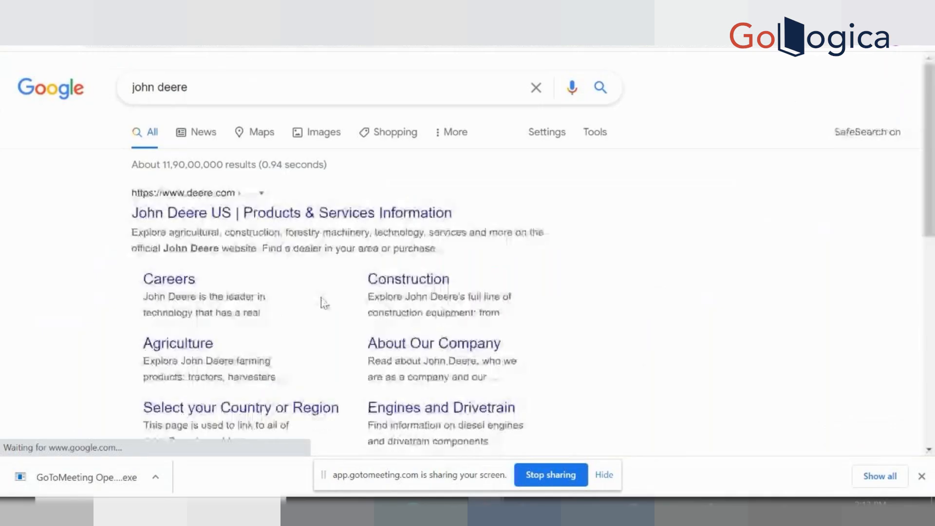
# Open the John Deere US website's Agriculture page and go to Front End Loaders under Tractors and Loaders.
pyautogui.click(211, 219)
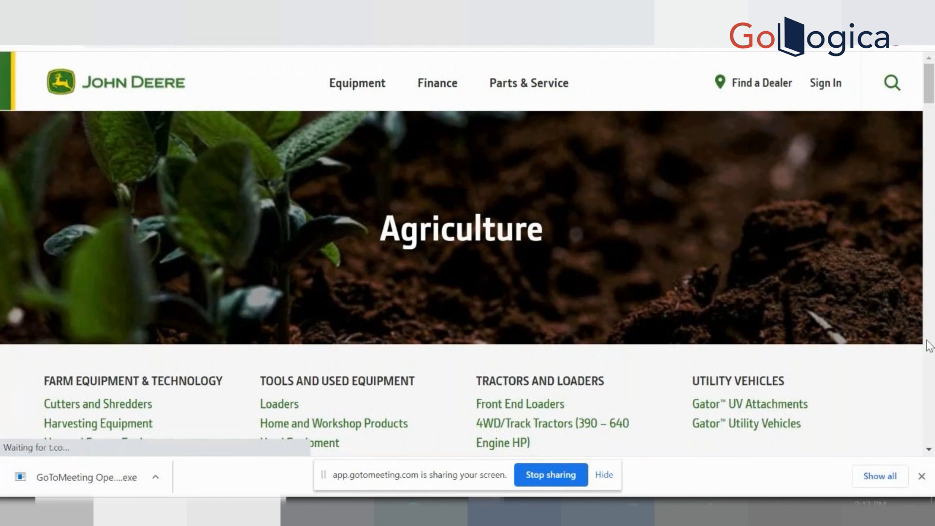
pyautogui.scroll(-10, 928, 345)
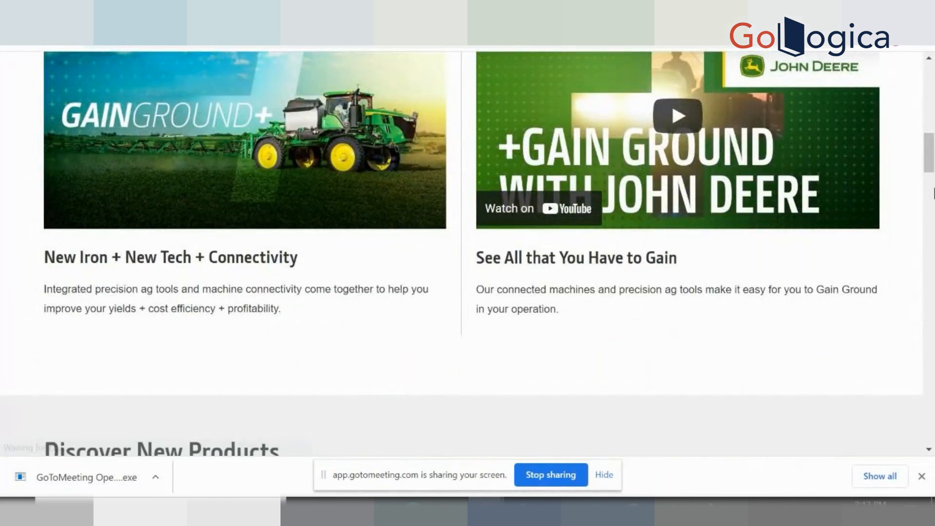
pyautogui.moveTo(929, 160); pyautogui.dragTo(929, 104)
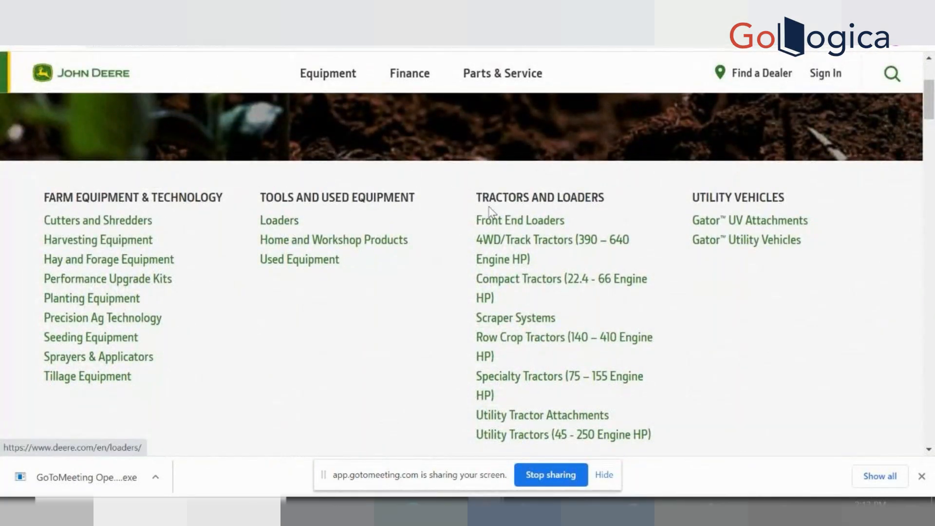
pyautogui.click(504, 223)
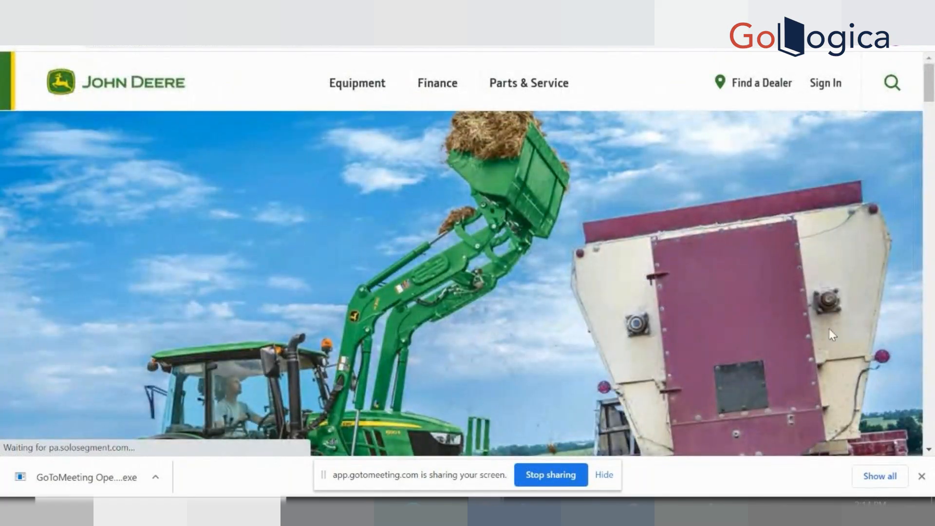
# Open the D120 loader from the compact tractor front loader comparison and start its Build Your Own configuration.
pyautogui.scroll(-15, 930, 394)
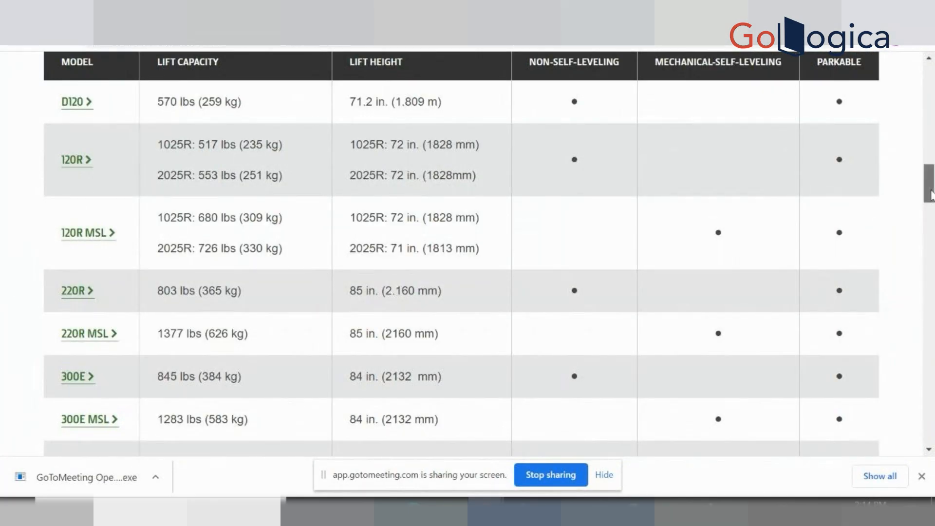
pyautogui.moveTo(931, 193); pyautogui.dragTo(932, 191)
pyautogui.scroll(2, 931, 191)
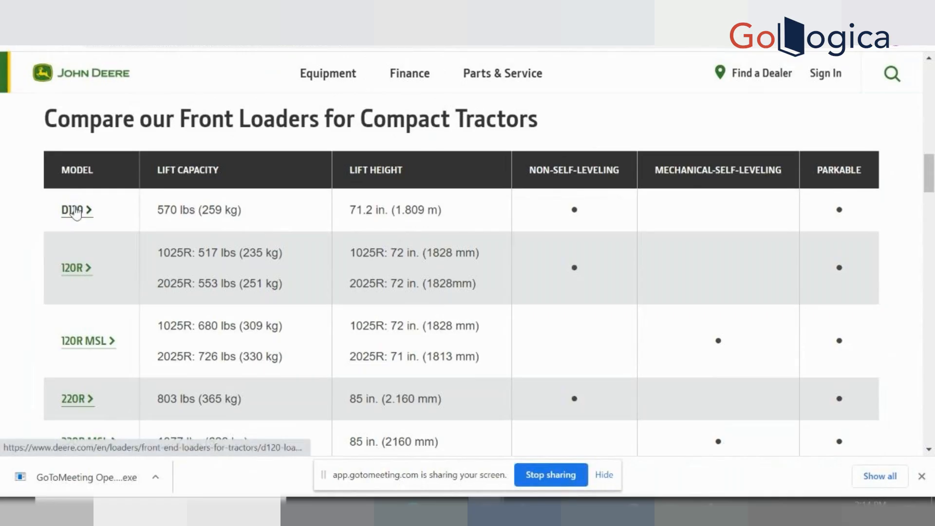
pyautogui.click(78, 212)
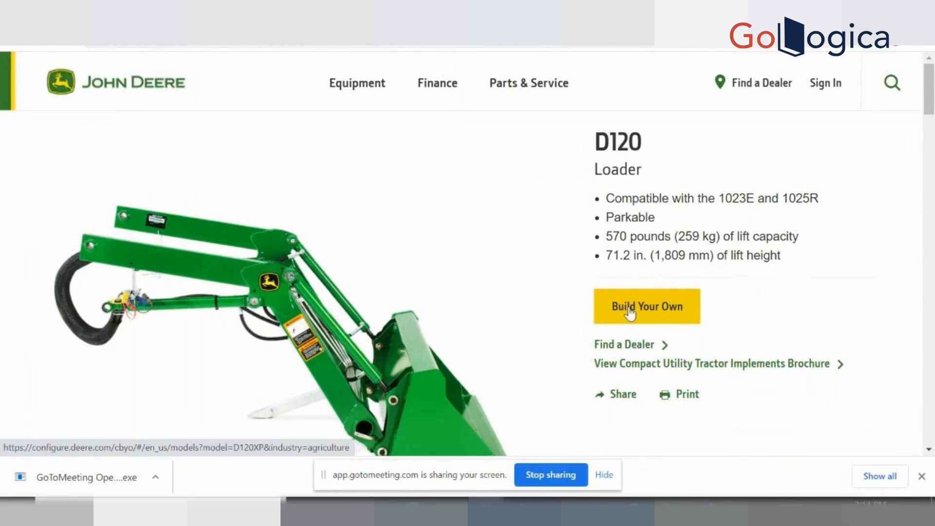
pyautogui.click(630, 313)
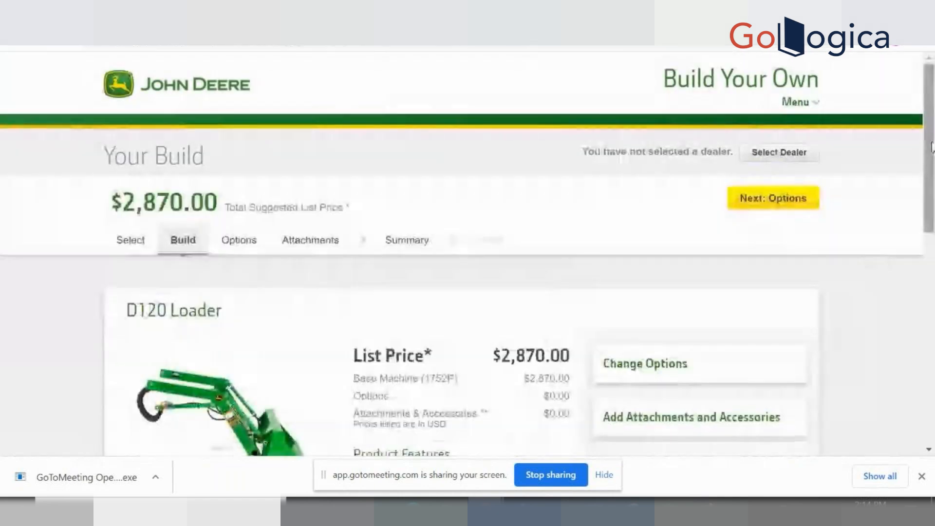
# Go to the D120 Loader's options and examine the destination, operator's manual, ballast and implements choices.
pyautogui.moveTo(932, 146); pyautogui.dragTo(910, 167)
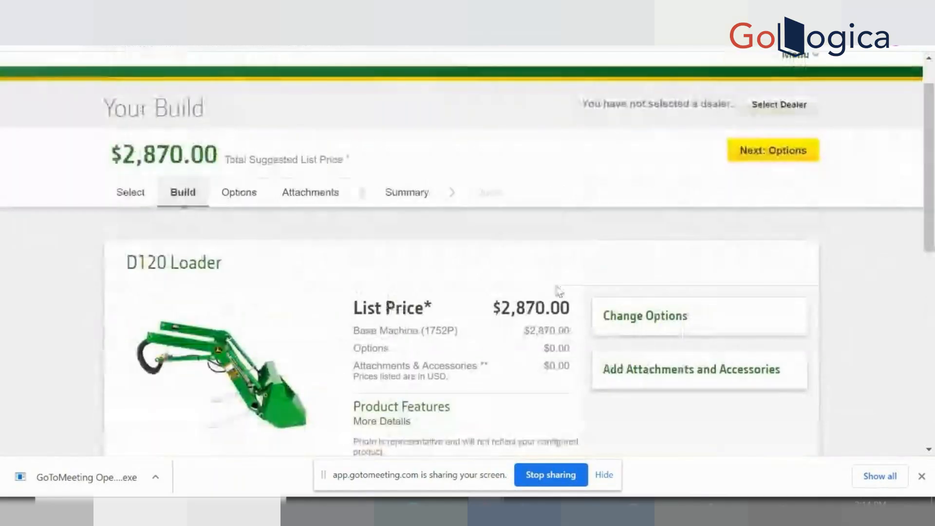
pyautogui.click(245, 196)
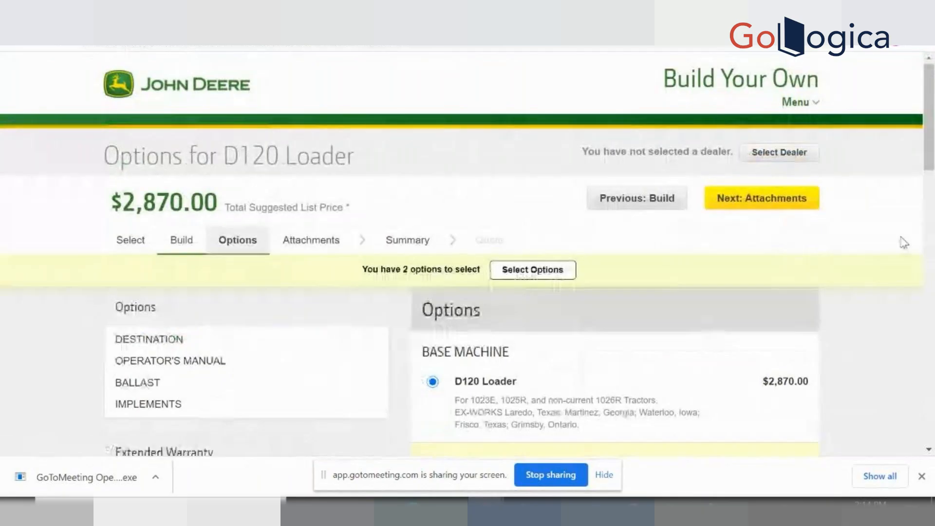
pyautogui.moveTo(930, 110); pyautogui.dragTo(933, 239)
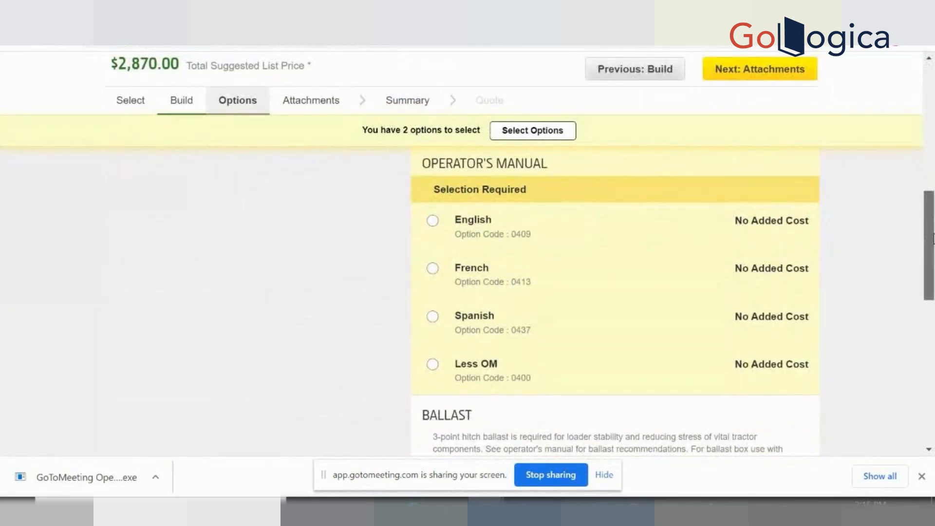
pyautogui.moveTo(933, 239); pyautogui.dragTo(920, 358)
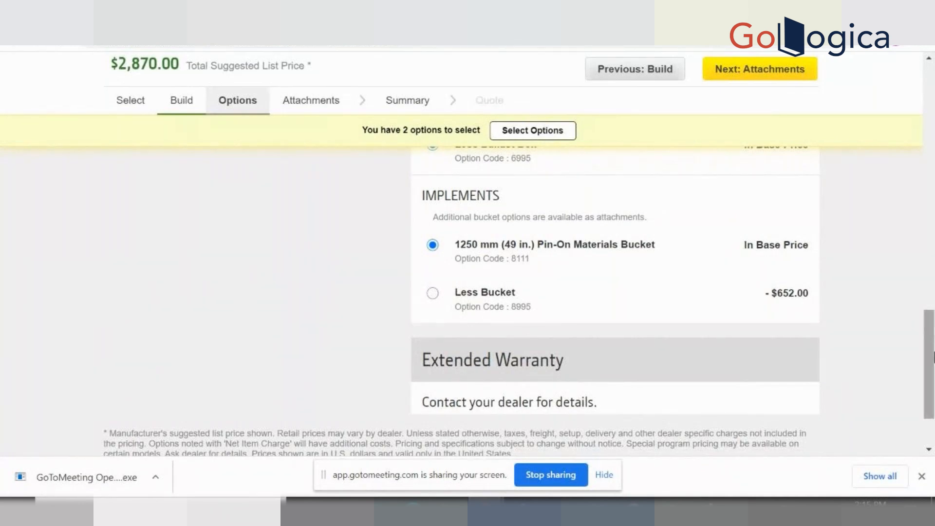
pyautogui.moveTo(931, 368); pyautogui.dragTo(928, 122)
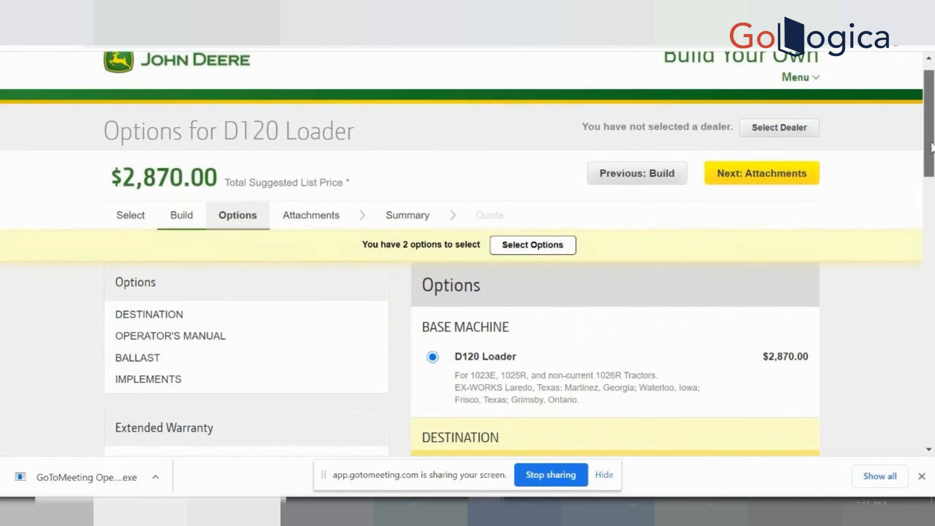
pyautogui.scroll(-2, 932, 167)
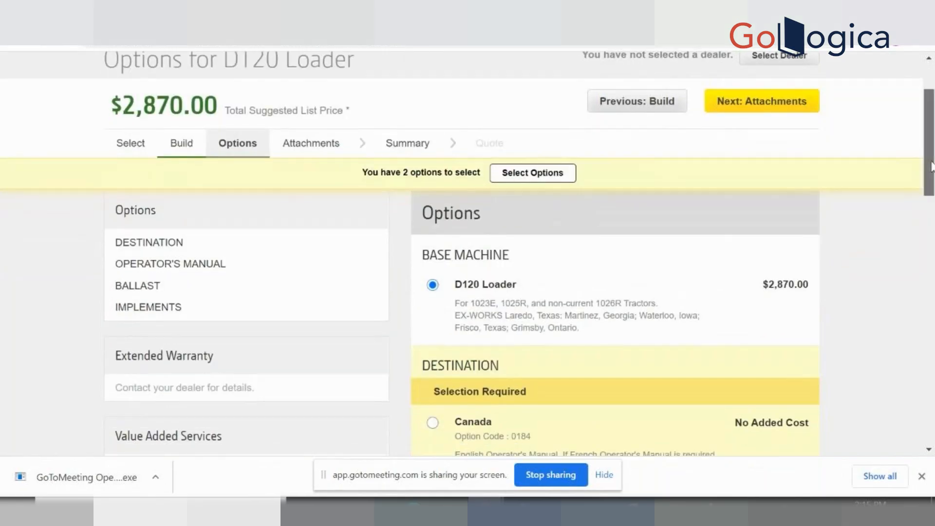
pyautogui.moveTo(932, 168); pyautogui.dragTo(932, 197)
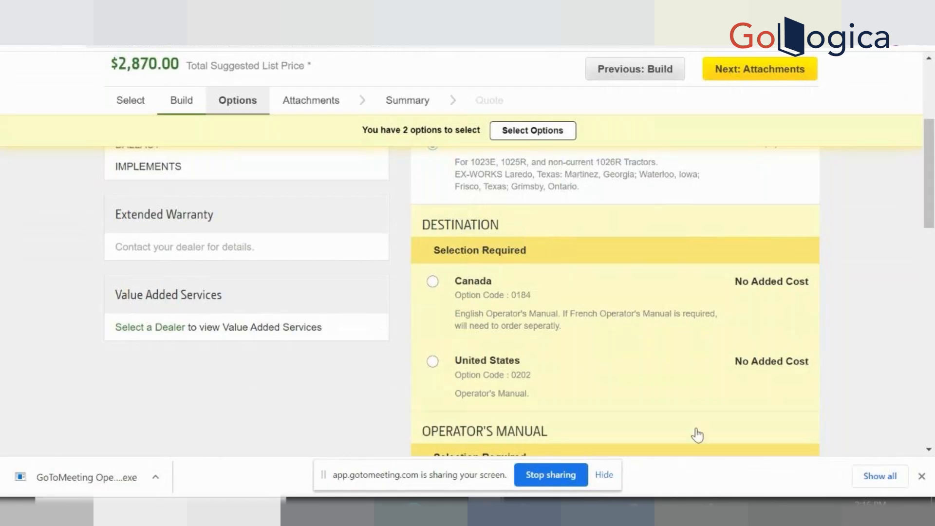
# Switch to the SAP window and go to the Create Knowledge-Base Object transaction.
pyautogui.moveTo(560, 511)
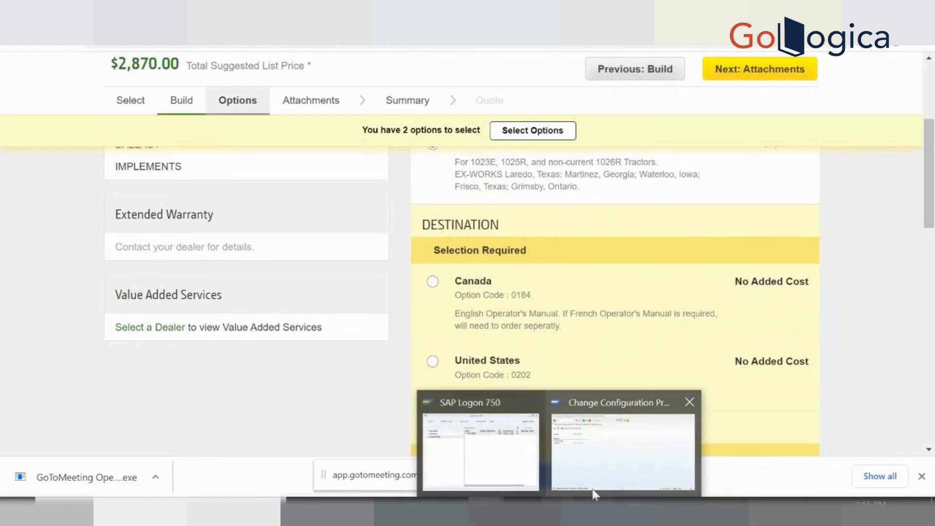
pyautogui.click(623, 464)
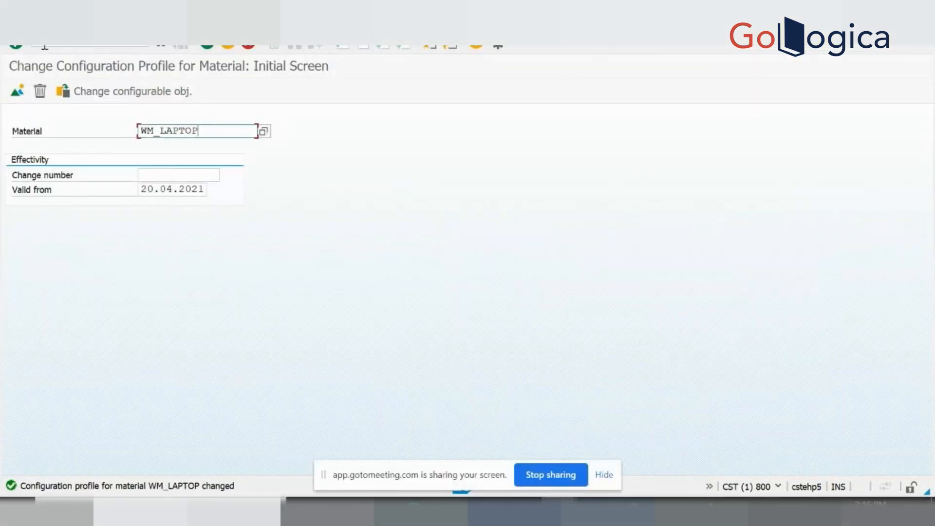
pyautogui.click(64, 47)
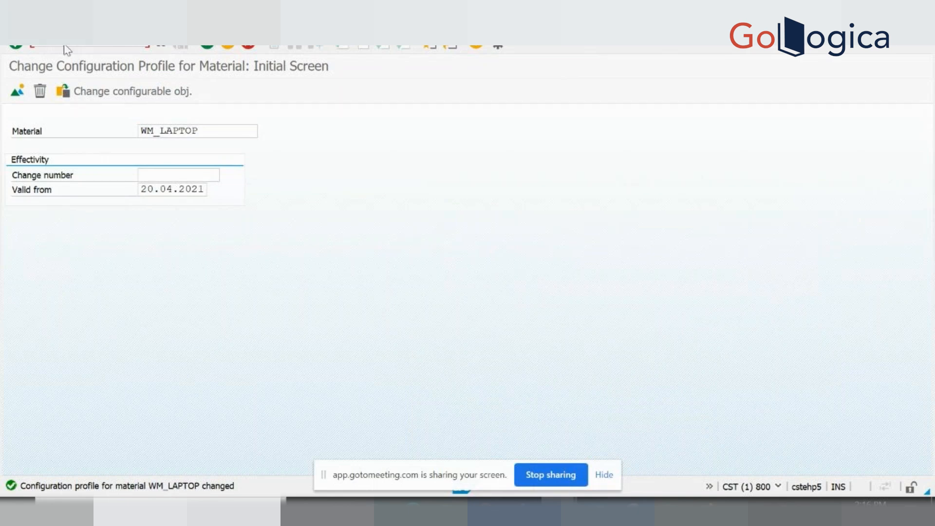
pyautogui.press('Return')
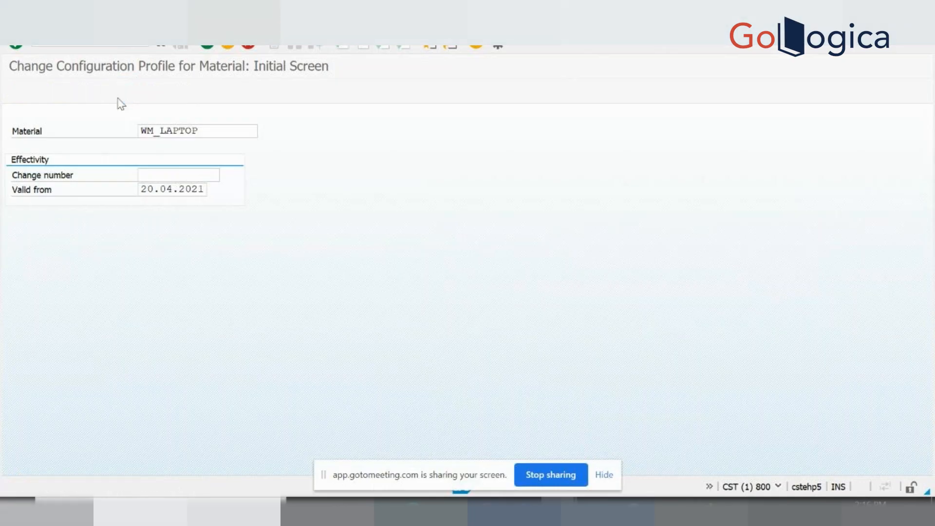
pyautogui.click(58, 46)
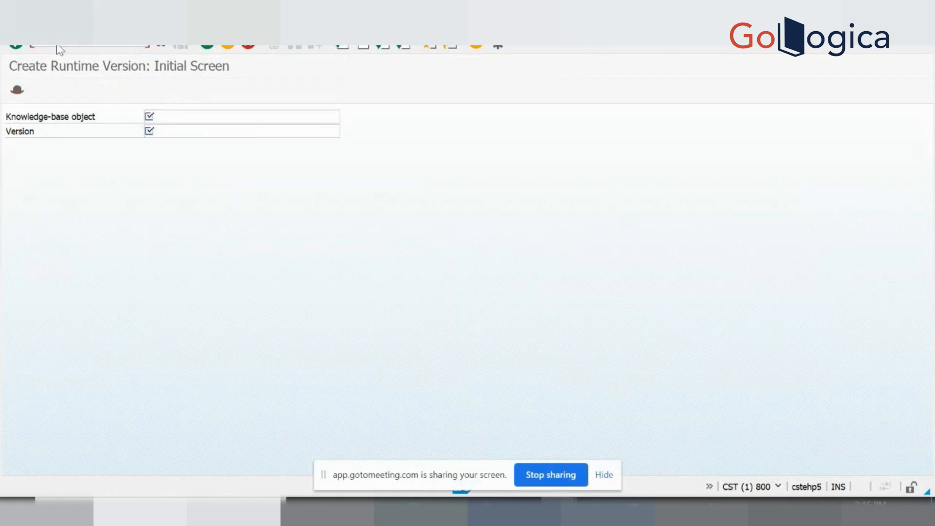
pyautogui.press('Return')
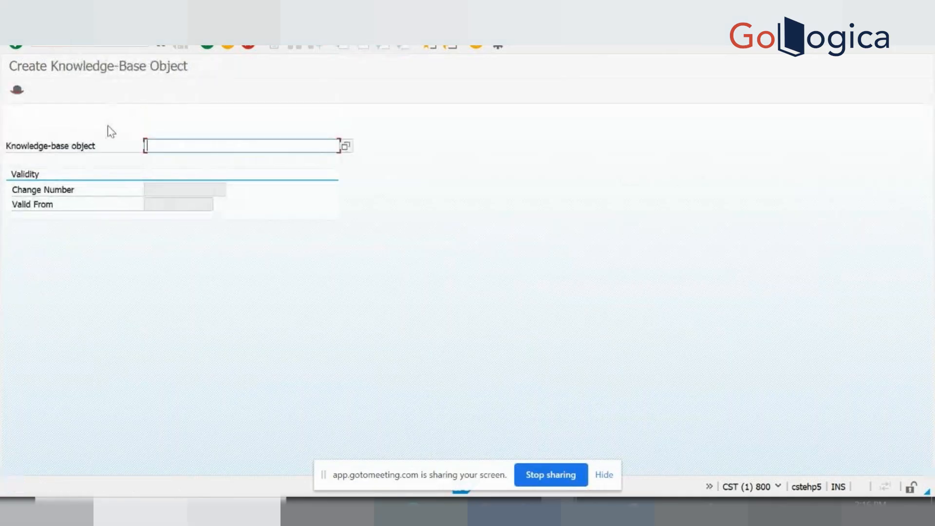
# Create knowledge-base object WM_LAPTOP with the description Laptop Knowledge Base and status 1 (Released).
pyautogui.write('WM_LAPTOP')
pyautogui.press('Return')
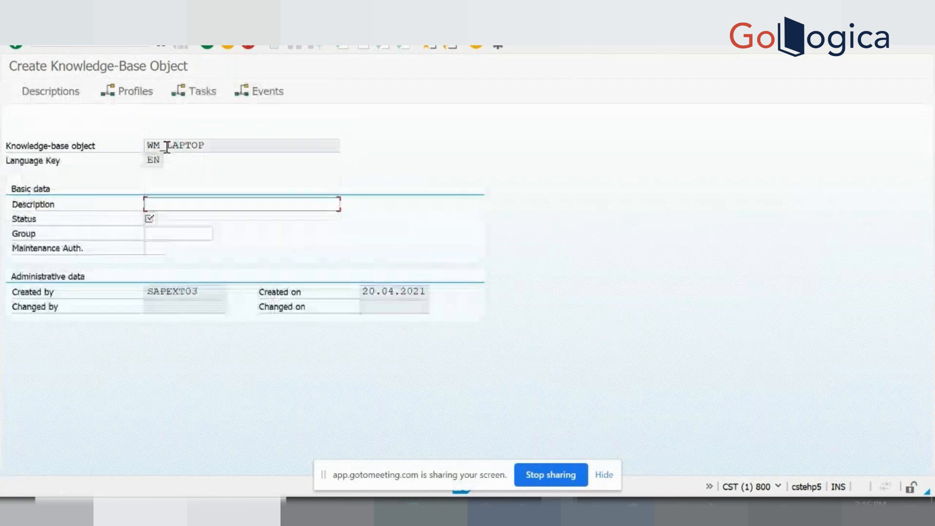
pyautogui.write('La')
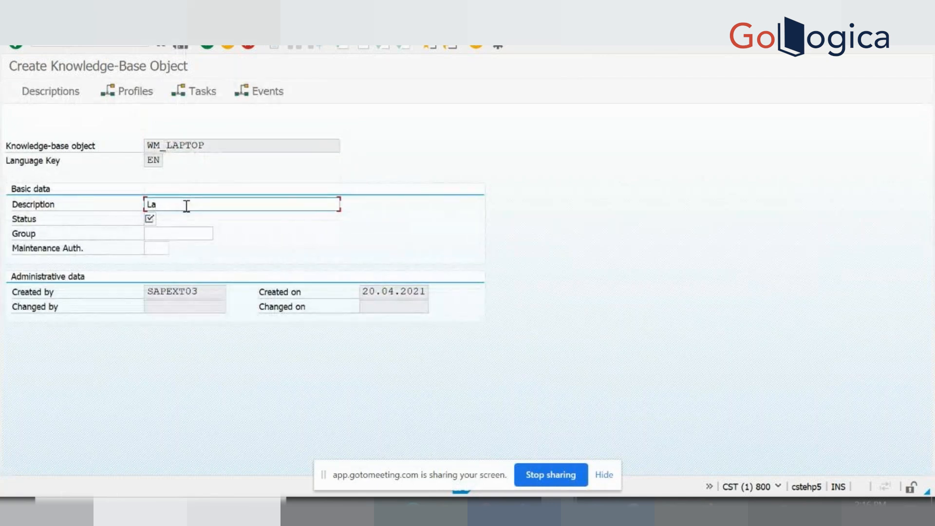
pyautogui.write('ptop Knowledge Base')
pyautogui.click(150, 219)
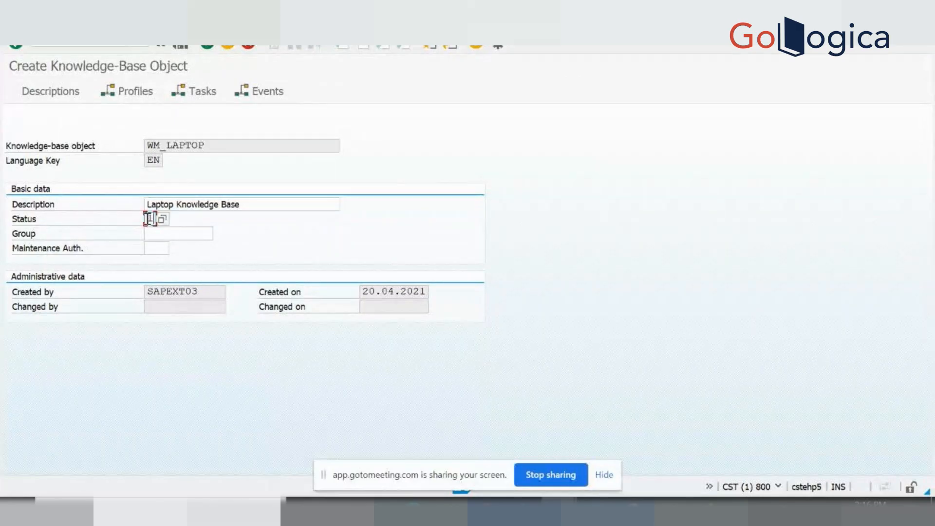
pyautogui.press('Return')
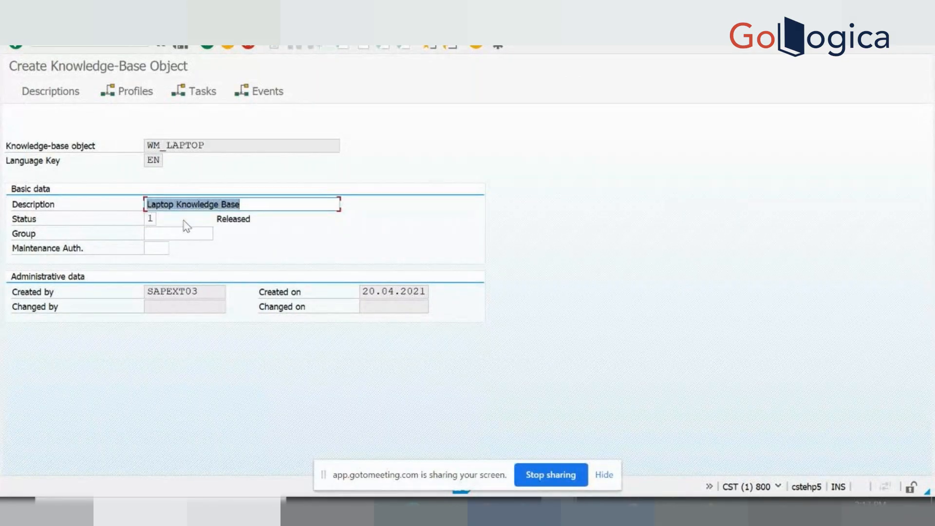
# Assign a KB profile WM_LAPTOP with the description Laptop to the knowledge-base object.
pyautogui.click(126, 101)
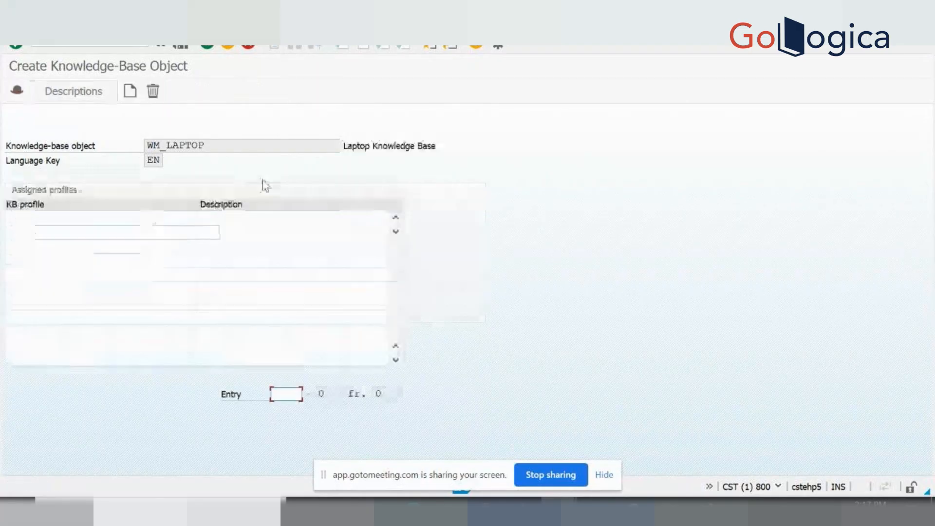
pyautogui.click(133, 221)
pyautogui.write('WM_')
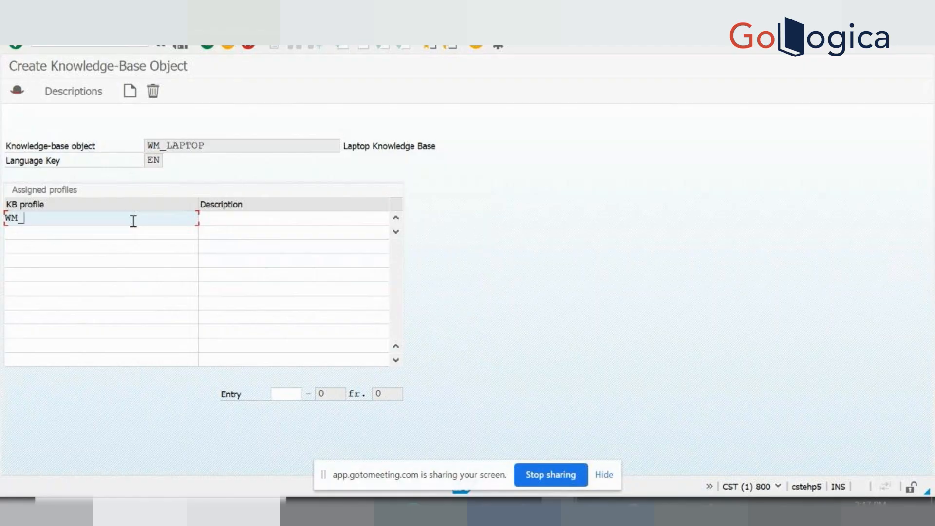
pyautogui.write('LAPTOP')
pyautogui.click(257, 216)
pyautogui.write('Laptop')
pyautogui.press('Return')
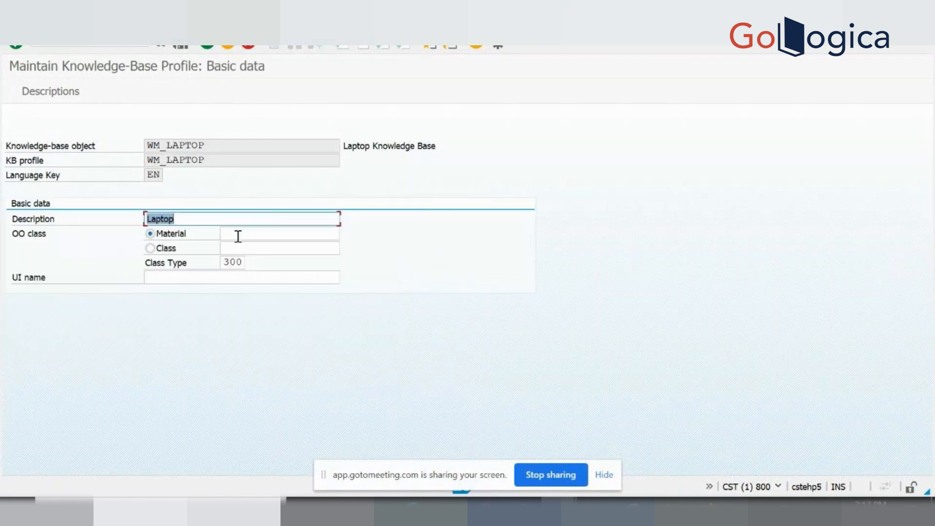
# Set the profile's OO class material to WM_LAPTOP and save the knowledge-base object.
pyautogui.moveTo(209, 146); pyautogui.dragTo(146, 146)
pyautogui.hotkey('ctrl', 'c')
pyautogui.click(237, 233)
pyautogui.hotkey('ctrl', 'v')
pyautogui.press('Return')
pyautogui.click(42, 98)
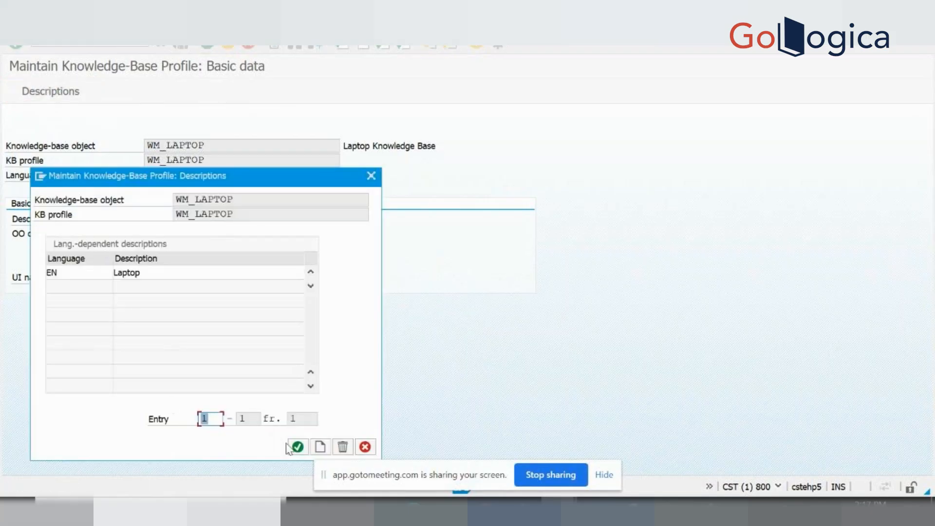
pyautogui.click(299, 448)
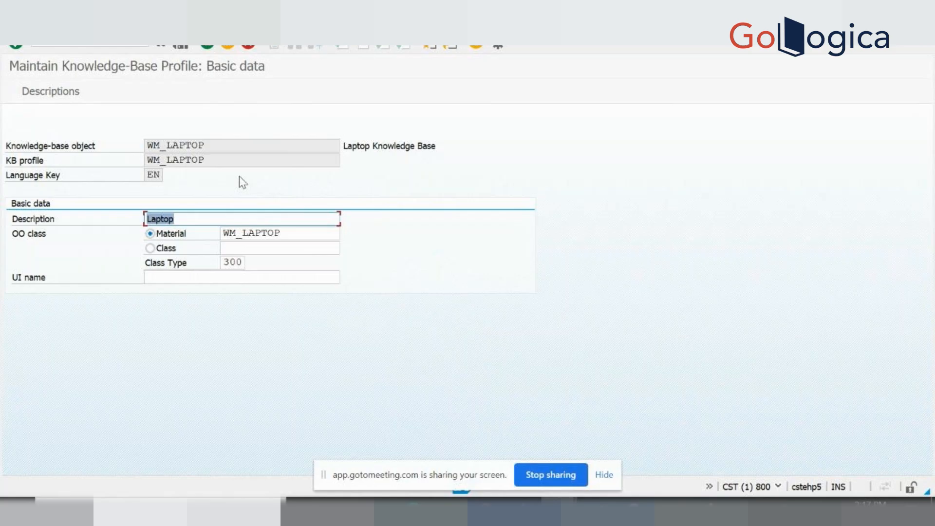
pyautogui.click(186, 46)
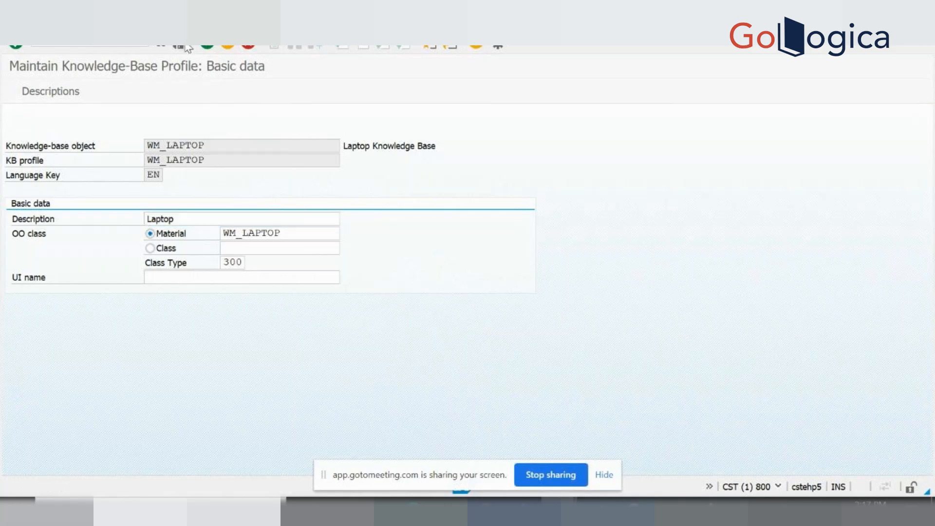
# Display the WM_LAPTOP knowledge-base object's profile and examine the material assigned as its OO class.
pyautogui.click(69, 45)
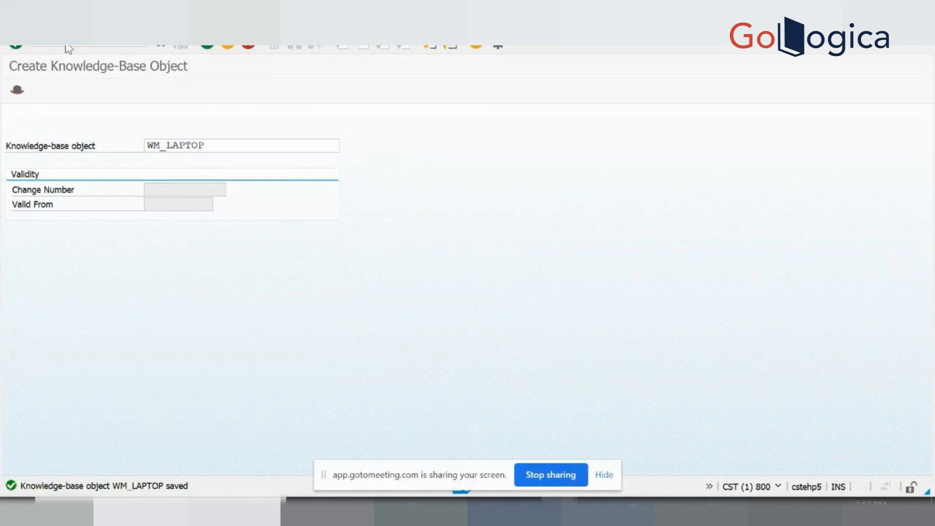
pyautogui.press('Return')
pyautogui.click(160, 97)
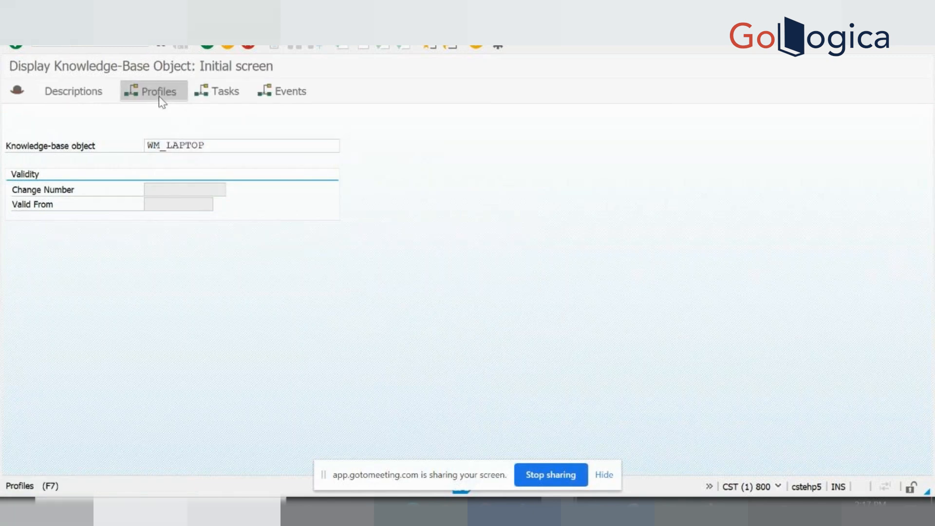
pyautogui.doubleClick(70, 219)
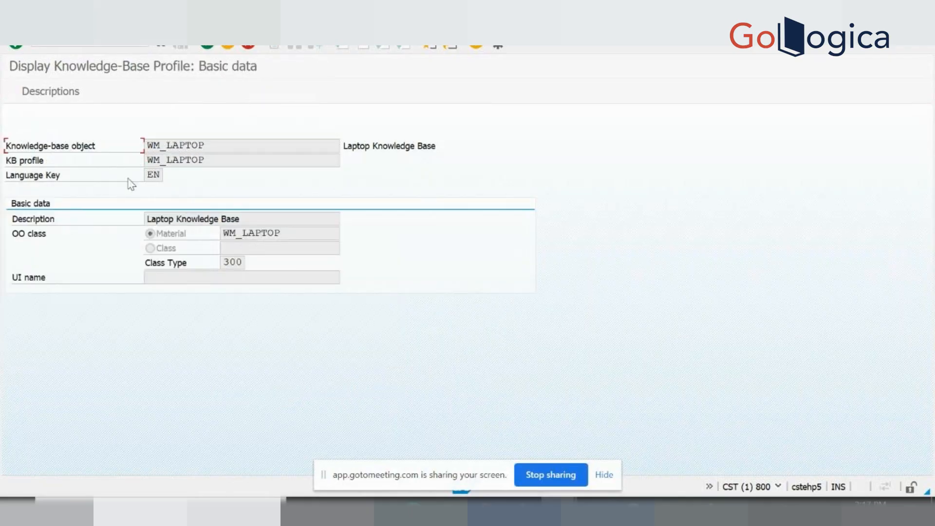
pyautogui.click(281, 230)
pyautogui.moveTo(292, 234); pyautogui.dragTo(222, 236)
pyautogui.click(222, 235)
pyautogui.moveTo(288, 234); pyautogui.dragTo(222, 236)
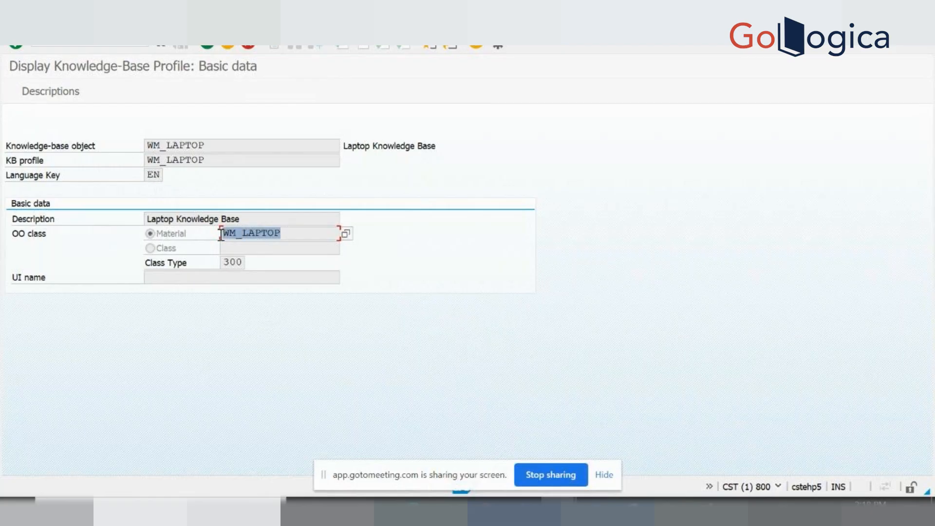
pyautogui.click(223, 236)
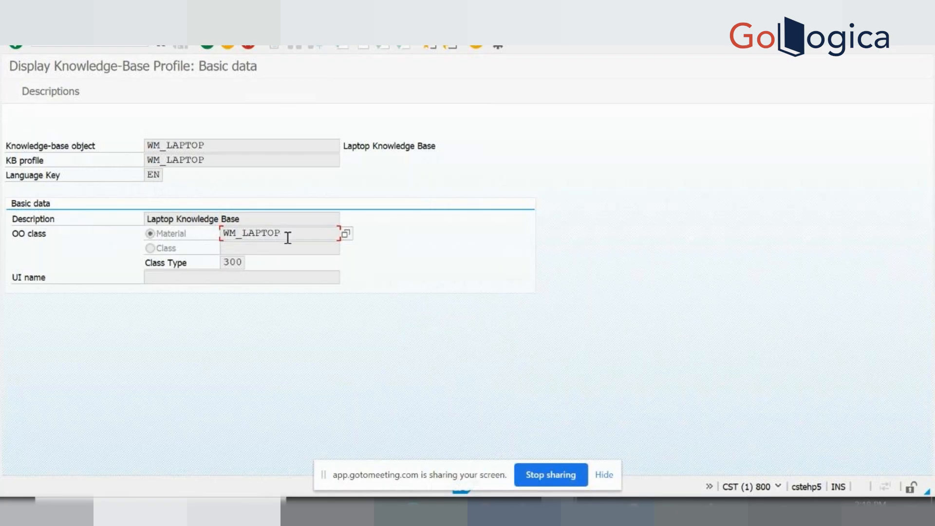
pyautogui.moveTo(292, 234); pyautogui.dragTo(224, 234)
pyautogui.click(222, 233)
# Leave the profile display and go to the Create Runtime Version initial screen for knowledge-base object WM_LAPTOP.
pyautogui.click(68, 46)
pyautogui.moveTo(208, 145); pyautogui.dragTo(141, 145)
pyautogui.click(141, 145)
pyautogui.moveTo(209, 145); pyautogui.dragTo(146, 149)
pyautogui.click(147, 149)
pyautogui.click(58, 45)
pyautogui.press('Return')
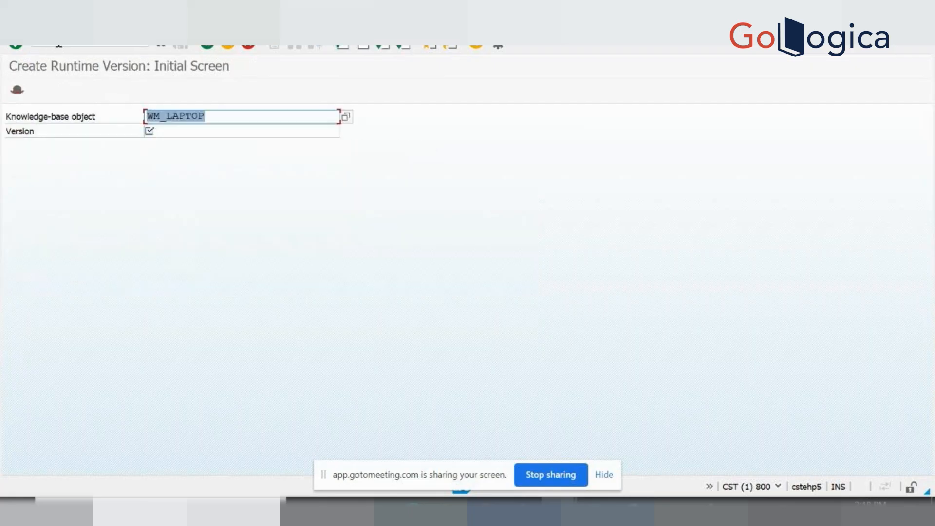
# Enter 04202021_1 as the runtime version for WM_LAPTOP and continue to its basic data.
pyautogui.click(180, 135)
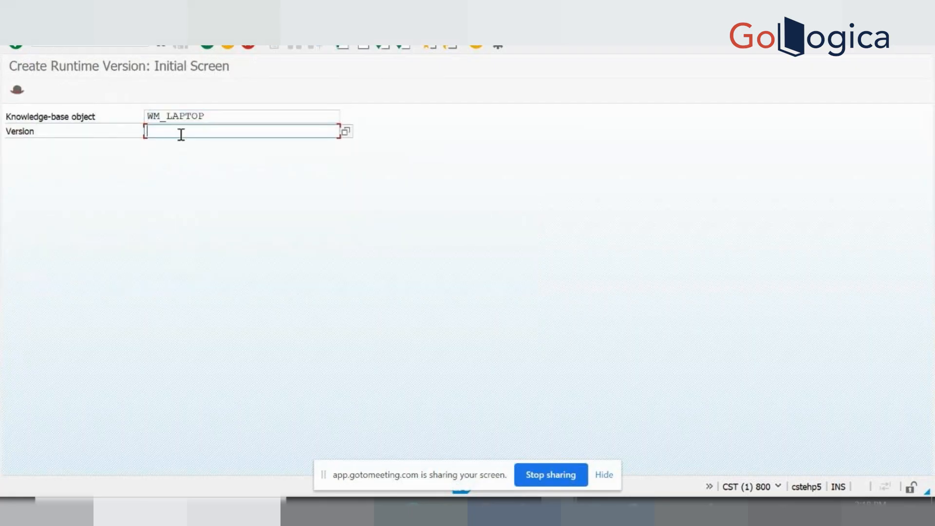
pyautogui.write('01.01')
pyautogui.press('BackSpace')
pyautogui.press('BackSpace')
pyautogui.press('BackSpace')
pyautogui.press('BackSpace')
pyautogui.press('BackSpace')
pyautogui.write('04')
pyautogui.write('2023')
pyautogui.write('21')
pyautogui.write('_1')
pyautogui.press('Return')
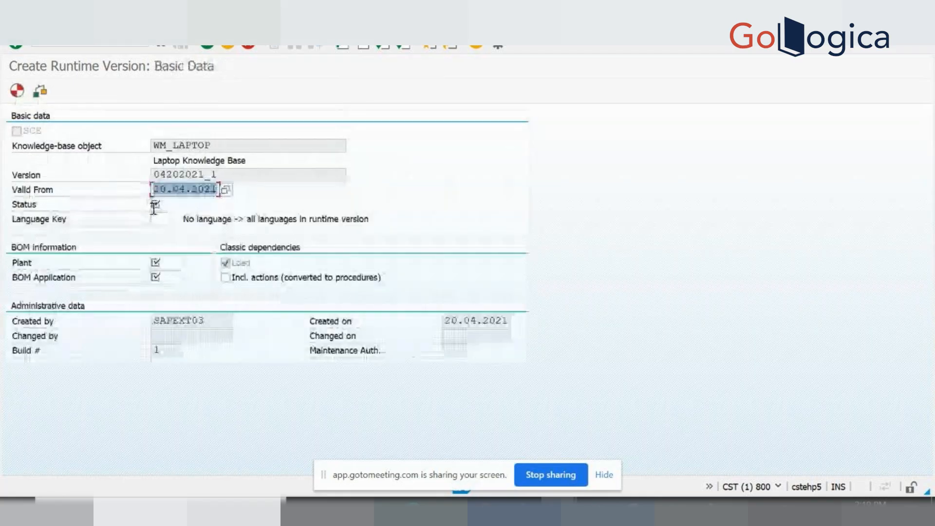
pyautogui.write('1')
pyautogui.press('BackSpace')
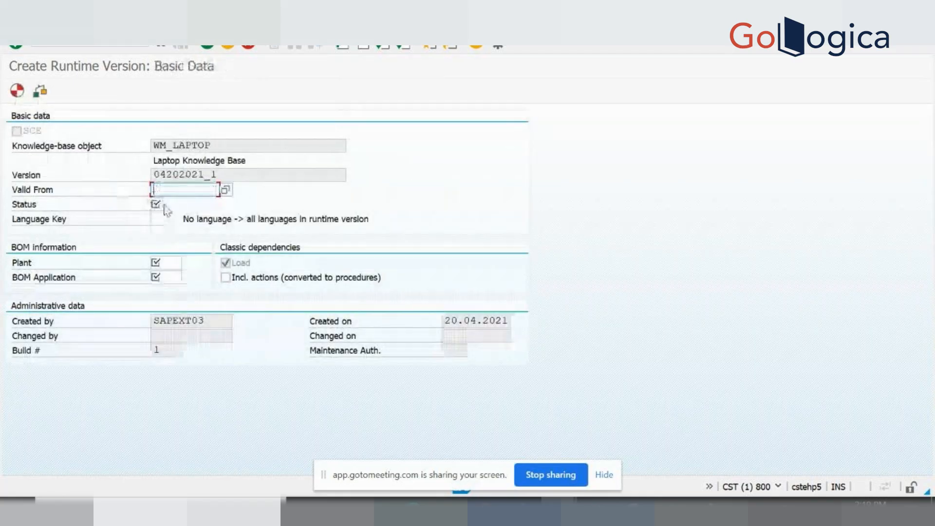
pyautogui.press('F3')
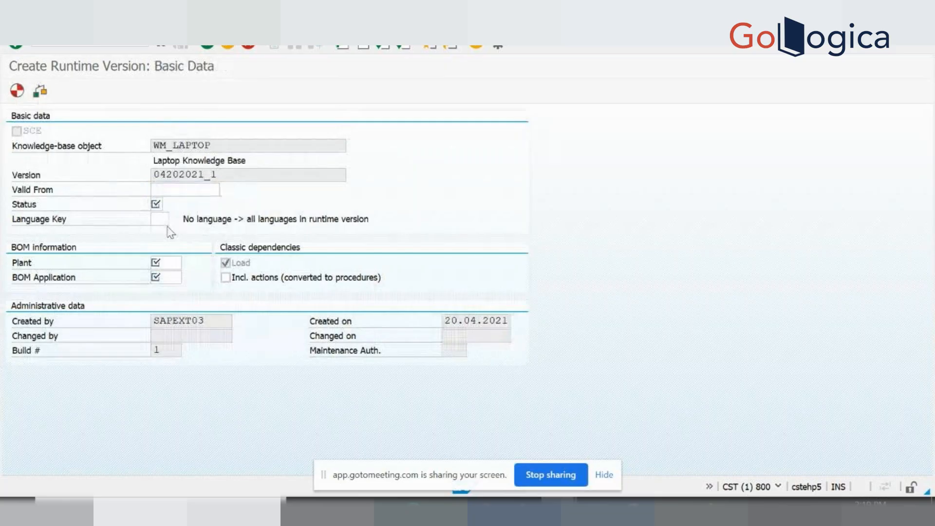
pyautogui.press('Return')
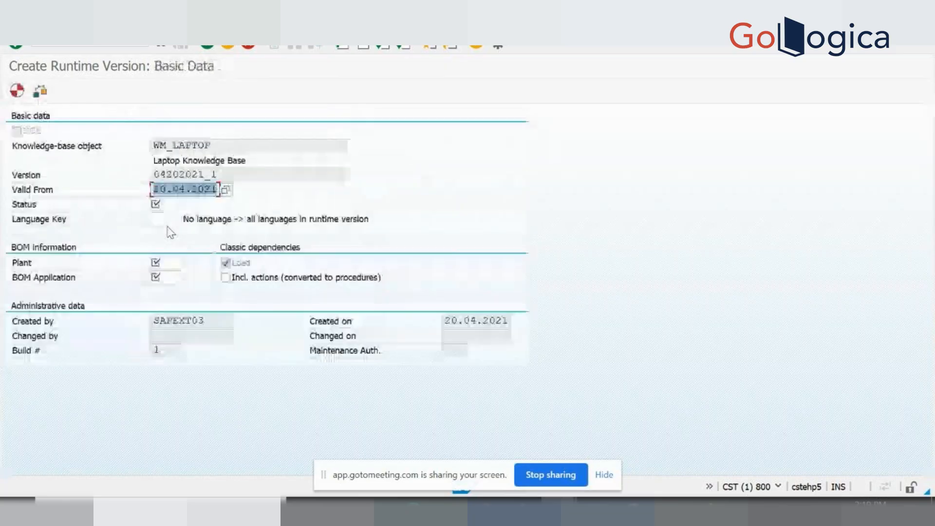
# Set the runtime version's BOM plant to 1000 and its BOM application to SD01, leaving the language key blank.
pyautogui.click(160, 223)
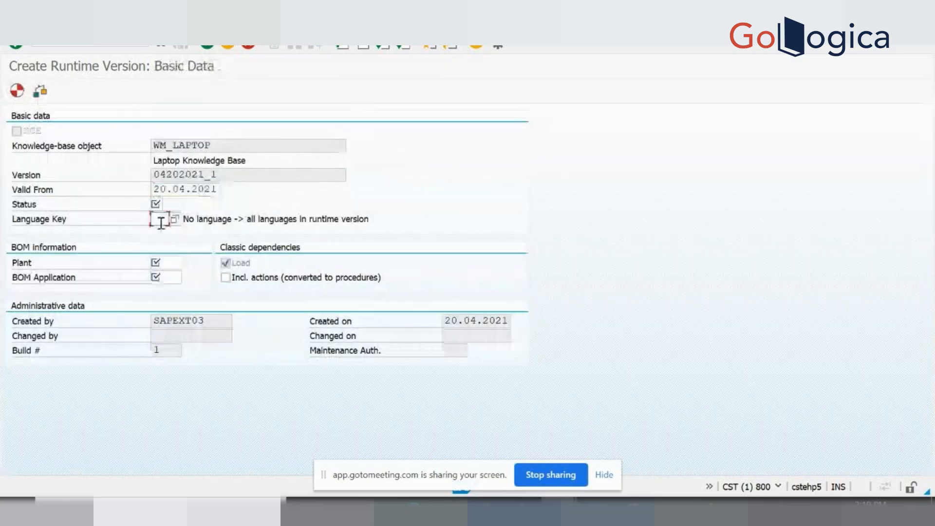
pyautogui.click(167, 263)
pyautogui.write('1000')
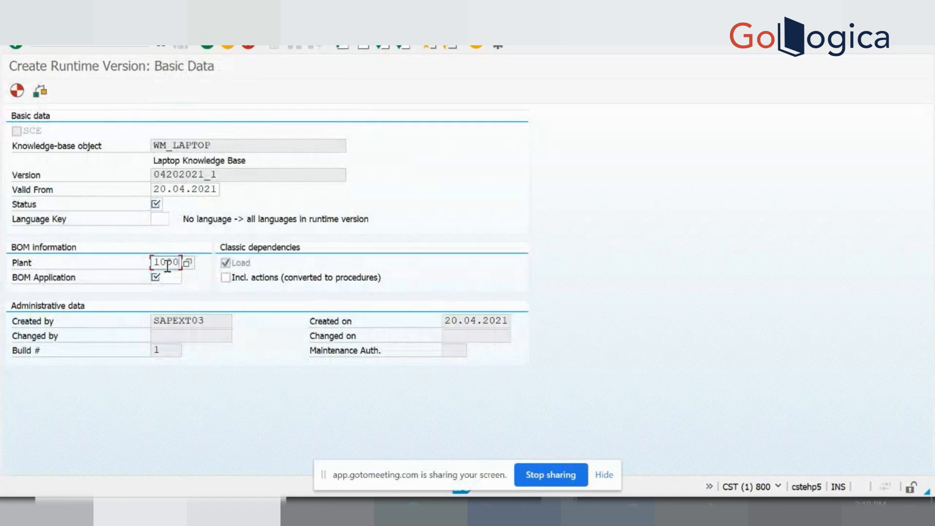
pyautogui.click(170, 276)
pyautogui.write('SD01')
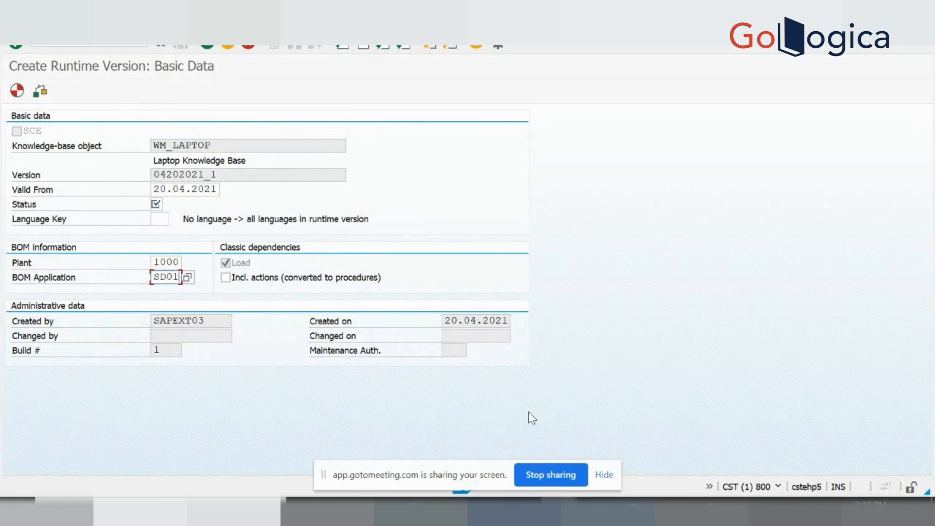
# In a new session, display WM_LAPTOP's configuration profile and compare its BOM explosion application with the one entered in the runtime version.
pyautogui.click(558, 511)
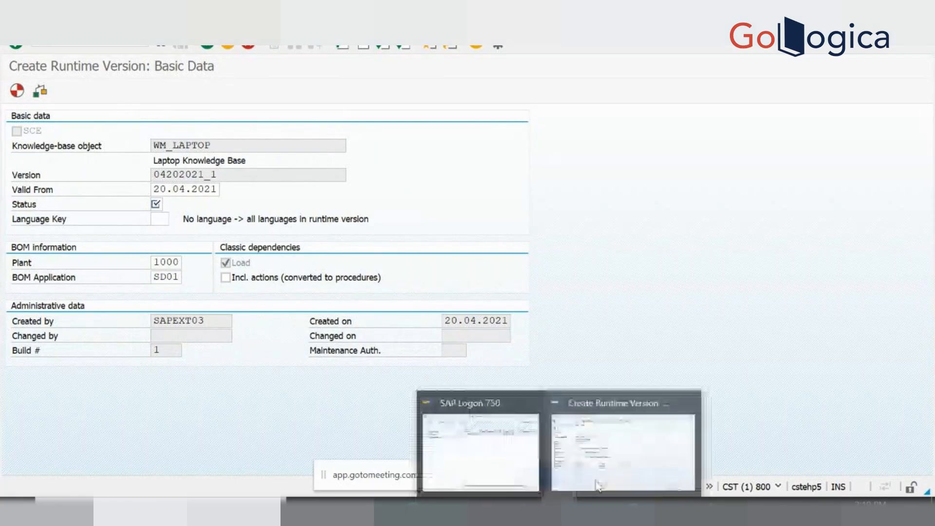
pyautogui.click(636, 459)
pyautogui.click(64, 47)
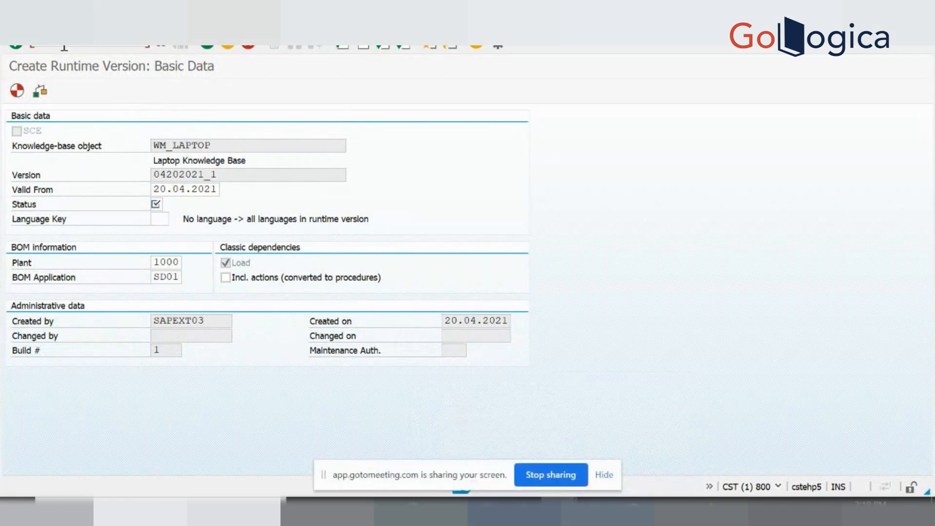
pyautogui.write('/ocu43')
pyautogui.press('Return')
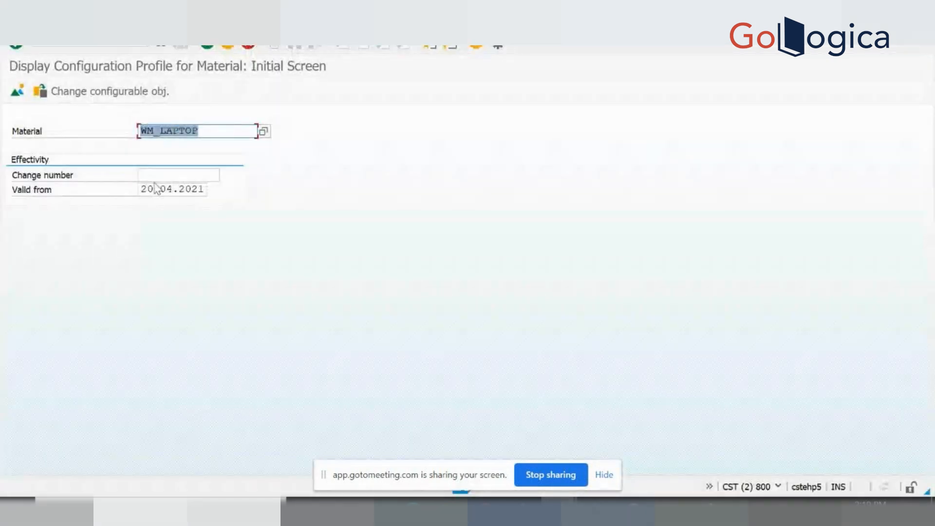
pyautogui.press('Return')
pyautogui.doubleClick(138, 192)
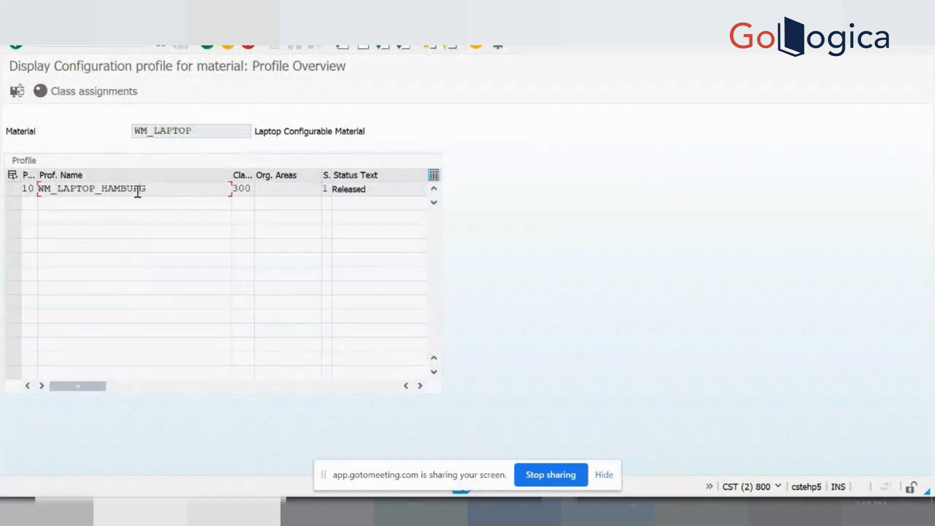
pyautogui.click(103, 164)
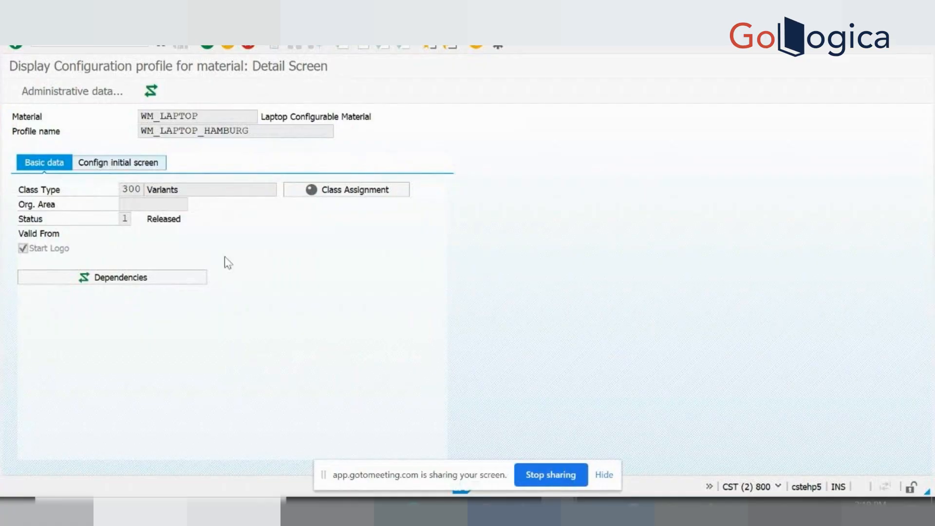
pyautogui.click(147, 337)
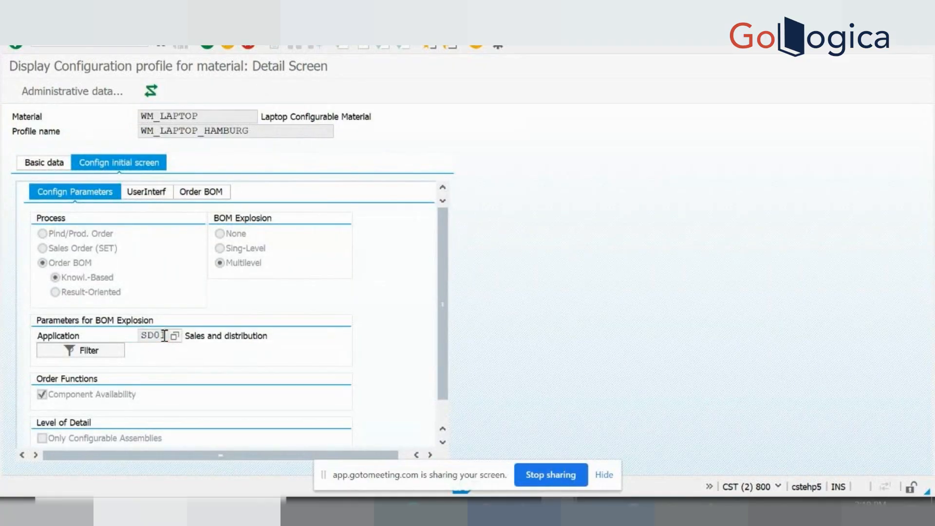
pyautogui.hotkey('alt', 'Tab')
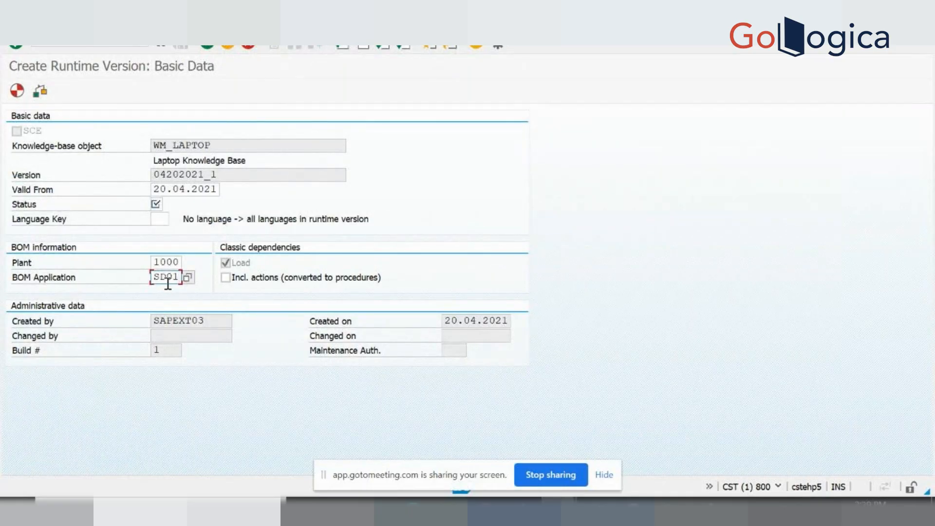
pyautogui.hotkey('alt', 'Tab')
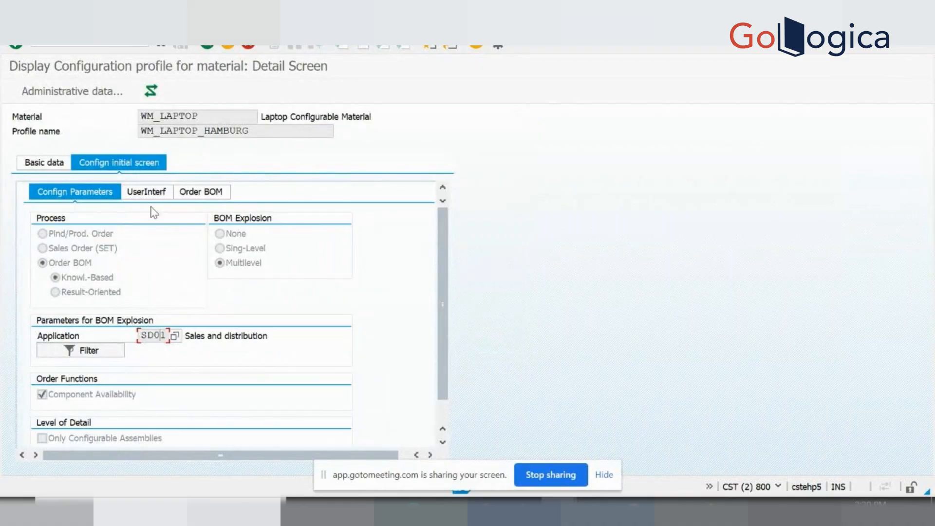
# Examine the dependencies assigned to the WM_LAPTOP_HAMBURG profile and the constraints in net WM_LAPTOP_CN, then return to the runtime version's basic data.
pyautogui.click(157, 97)
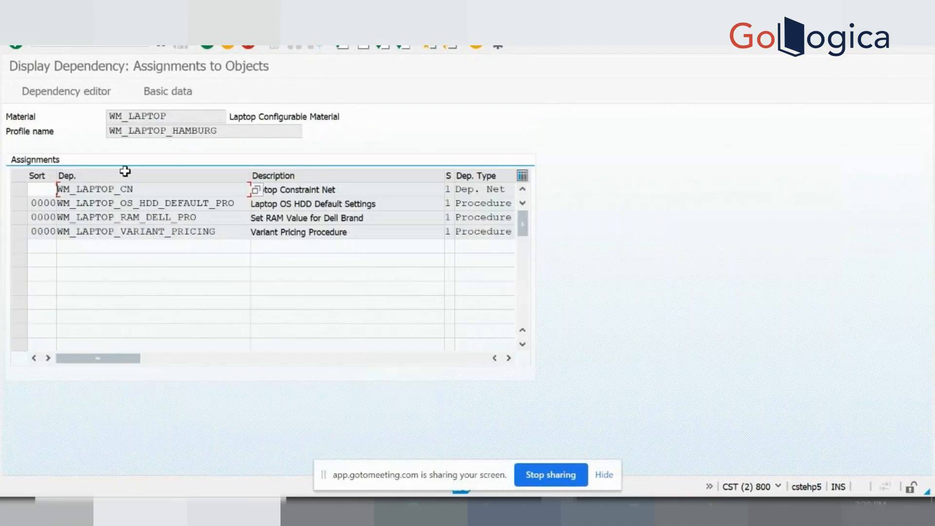
pyautogui.doubleClick(102, 192)
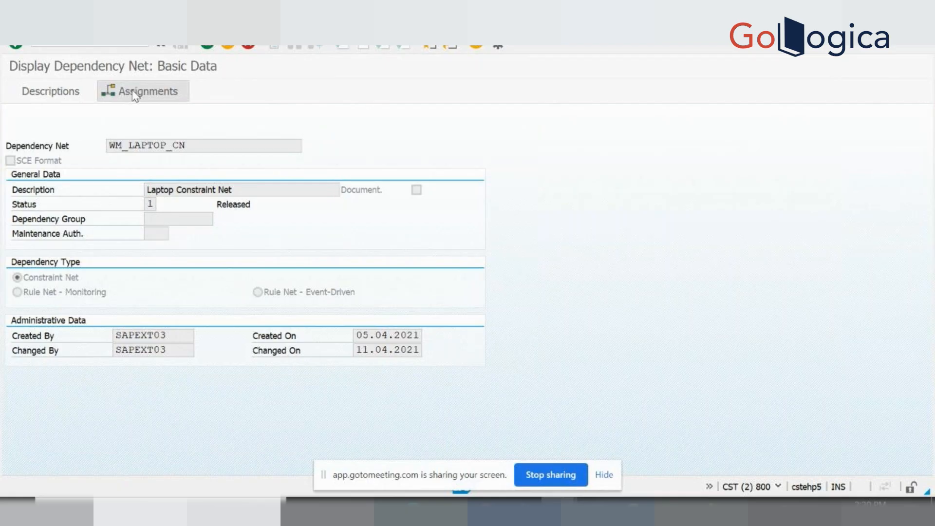
pyautogui.click(135, 93)
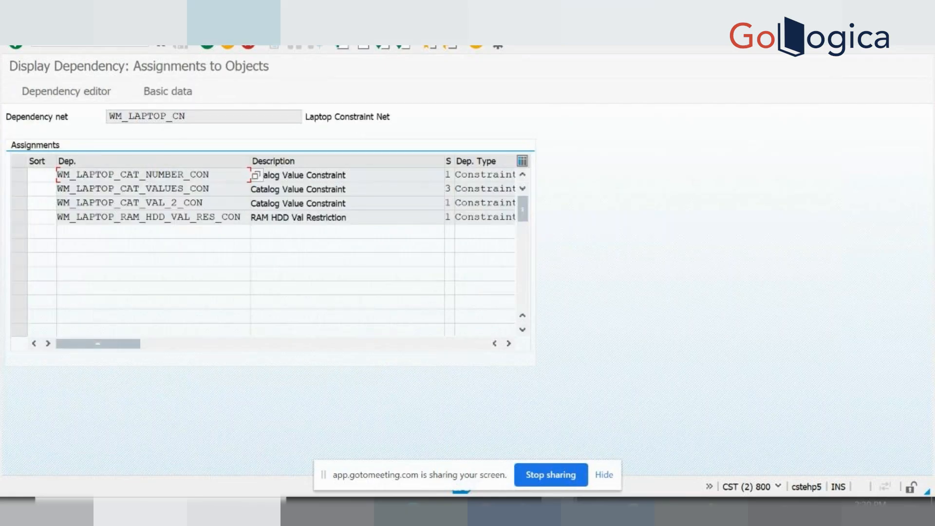
pyautogui.click(206, 48)
pyautogui.click(207, 47)
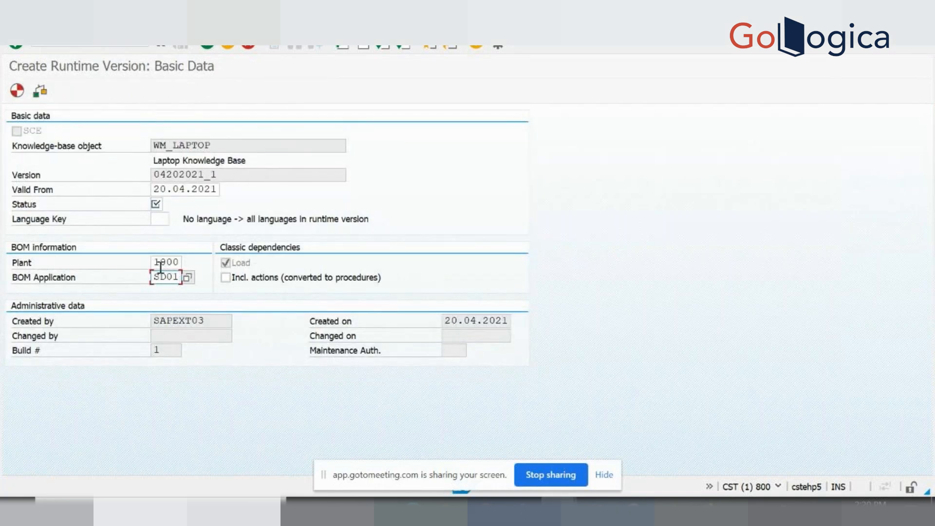
# Set the runtime version's status to 1 (Released) and generate version 04202021_1 of WM_LAPTOP.
pyautogui.click(226, 147)
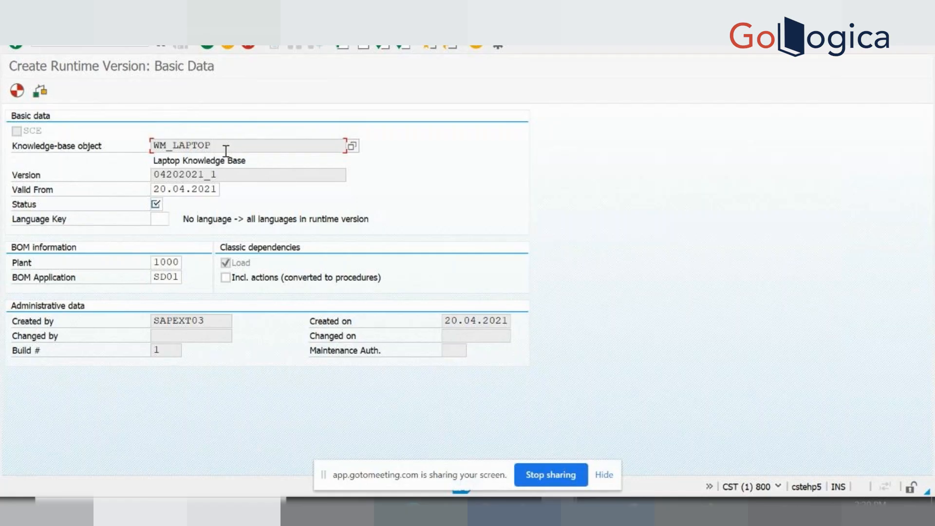
pyautogui.click(157, 205)
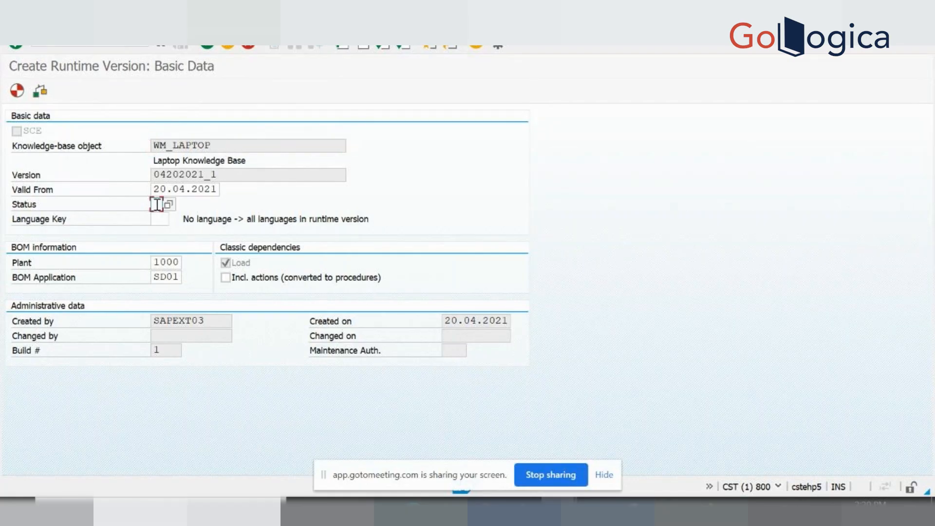
pyautogui.press('Return')
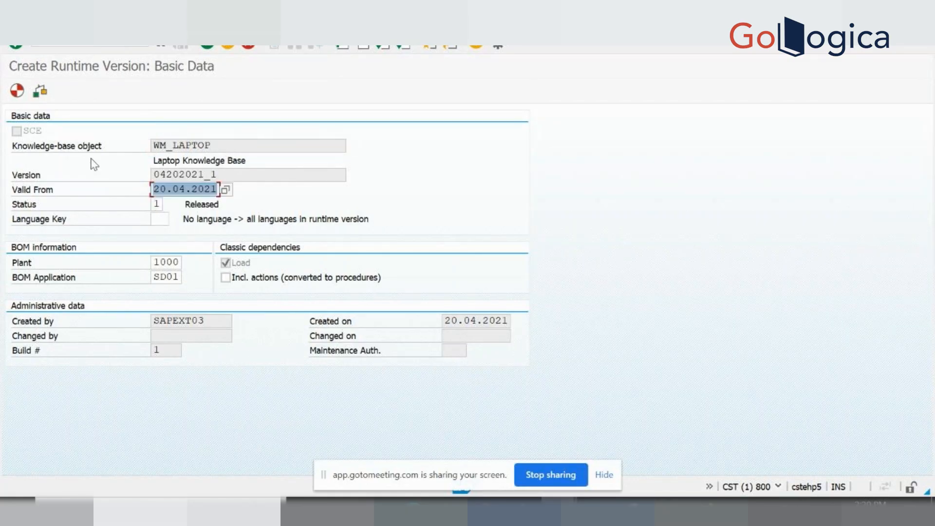
pyautogui.click(17, 94)
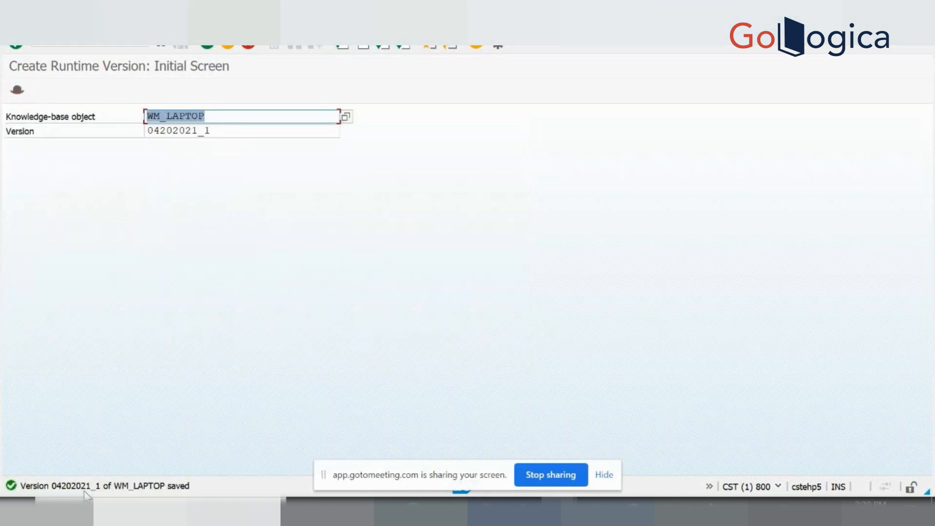
# Go to the Display Runtime Version initial screen and start the download of WM_LAPTOP version 04202021_1.
pyautogui.click(90, 44)
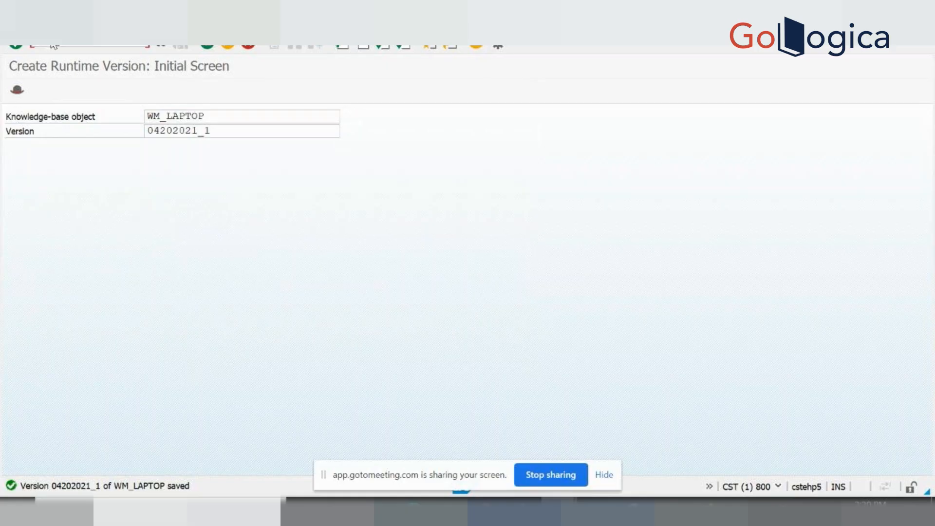
pyautogui.press('Return')
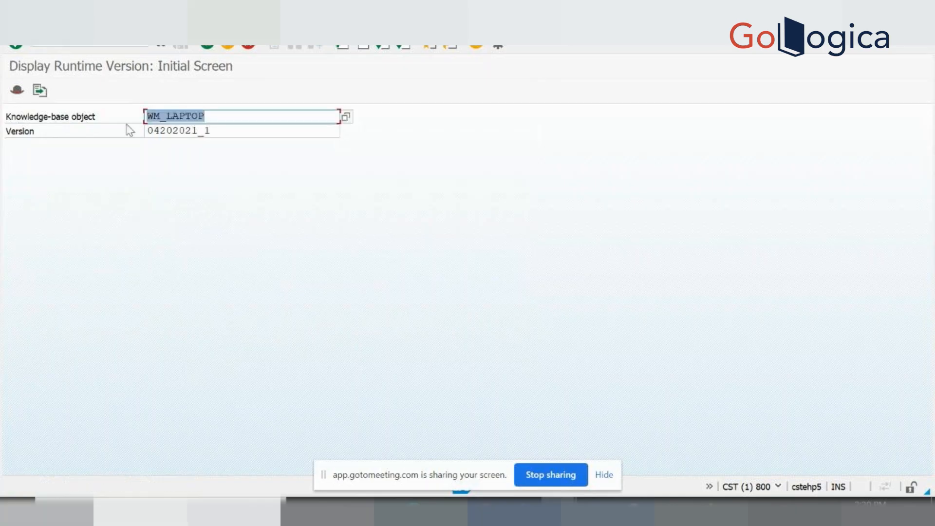
pyautogui.click(216, 114)
pyautogui.click(223, 130)
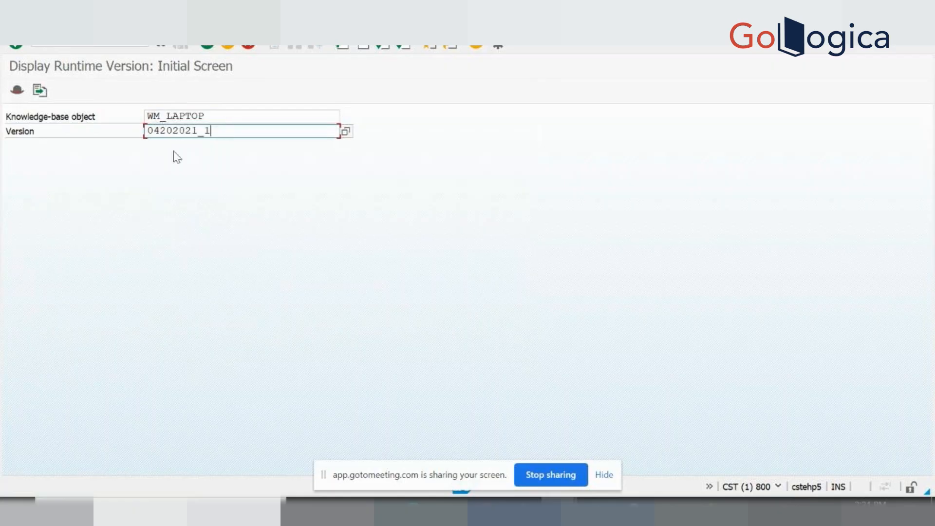
pyautogui.click(38, 92)
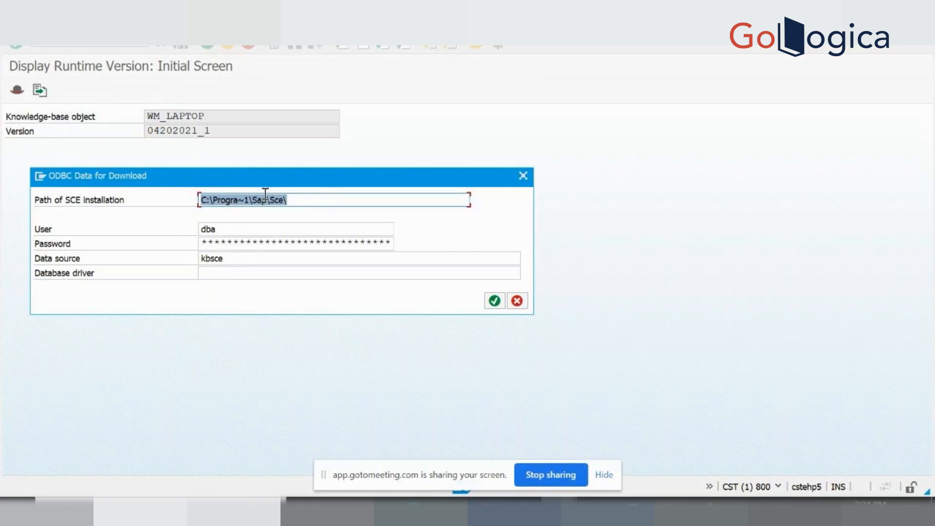
# Examine the user, password, data source and database driver fields of the ODBC download data.
pyautogui.click(233, 242)
pyautogui.click(226, 273)
pyautogui.click(242, 259)
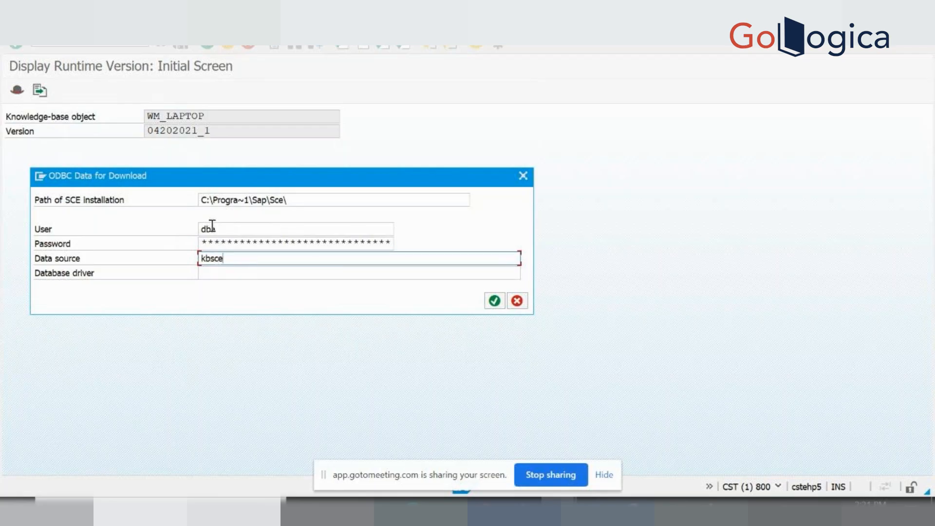
pyautogui.click(210, 275)
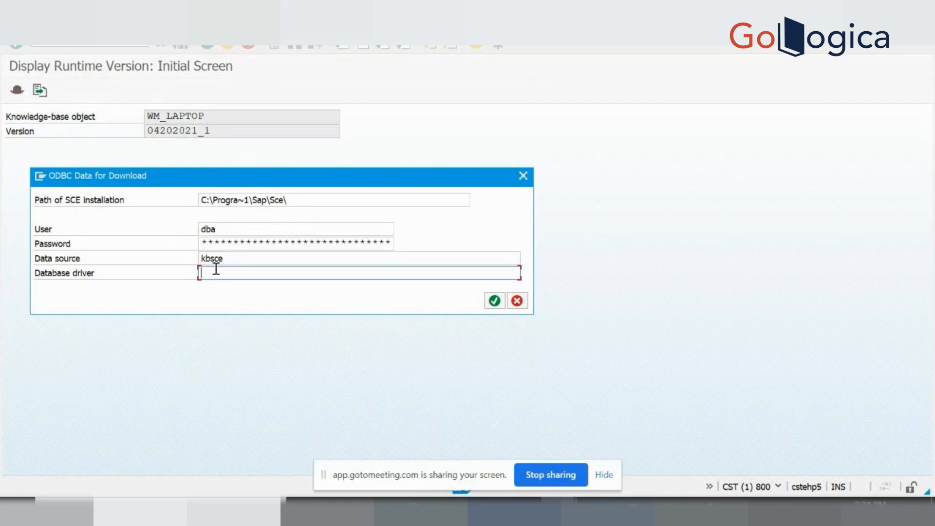
# Clear the path of the SCE installation in the ODBC download data.
pyautogui.click(317, 203)
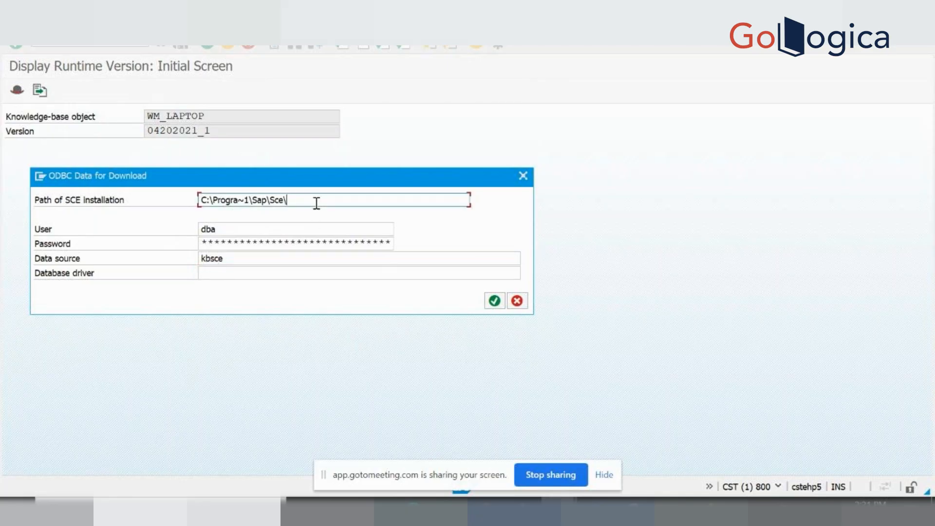
pyautogui.press('BackSpace')
pyautogui.press('BackSpace')
pyautogui.press('BackSpace')
pyautogui.press('BackSpace')
pyautogui.press('BackSpace')
pyautogui.press('BackSpace')
pyautogui.press('BackSpace')
pyautogui.press('BackSpace')
pyautogui.press('BackSpace')
pyautogui.press('BackSpace')
pyautogui.press('BackSpace')
pyautogui.press('BackSpace')
pyautogui.press('BackSpace')
pyautogui.press('BackSpace')
pyautogui.press('BackSpace')
pyautogui.press('BackSpace')
pyautogui.press('BackSpace')
pyautogui.press('BackSpace')
pyautogui.press('BackSpace')
pyautogui.press('BackSpace')
# Switch to File Explorer and open the Desktop folder, checking its folder path.
pyautogui.click(449, 509)
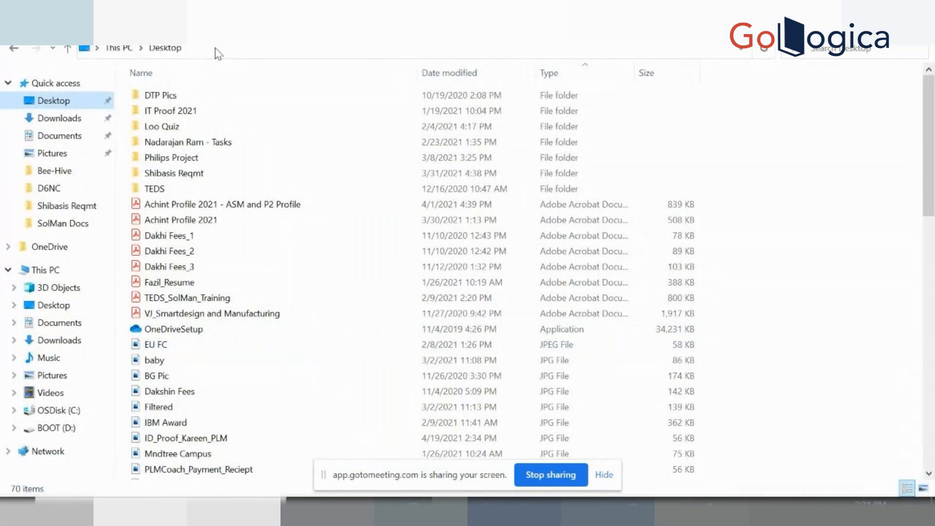
pyautogui.click(217, 52)
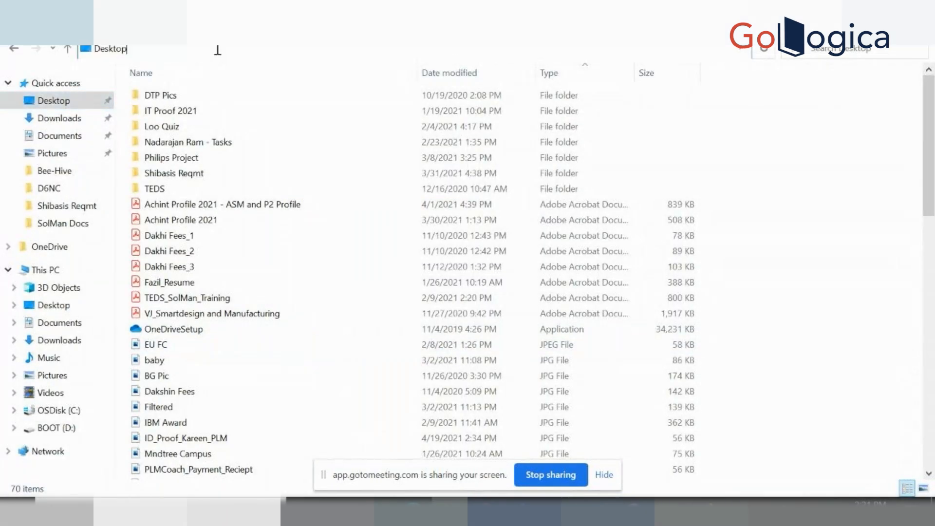
pyautogui.click(741, 52)
pyautogui.click(741, 51)
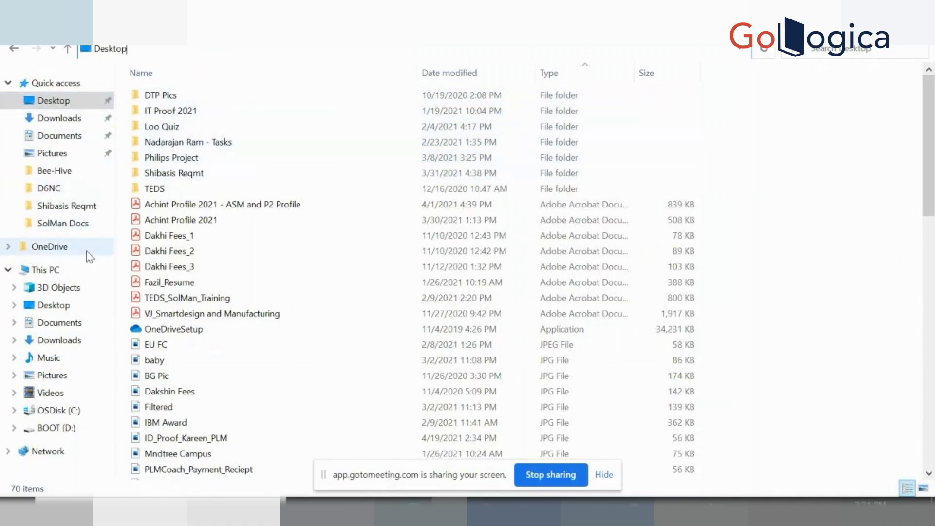
pyautogui.click(59, 312)
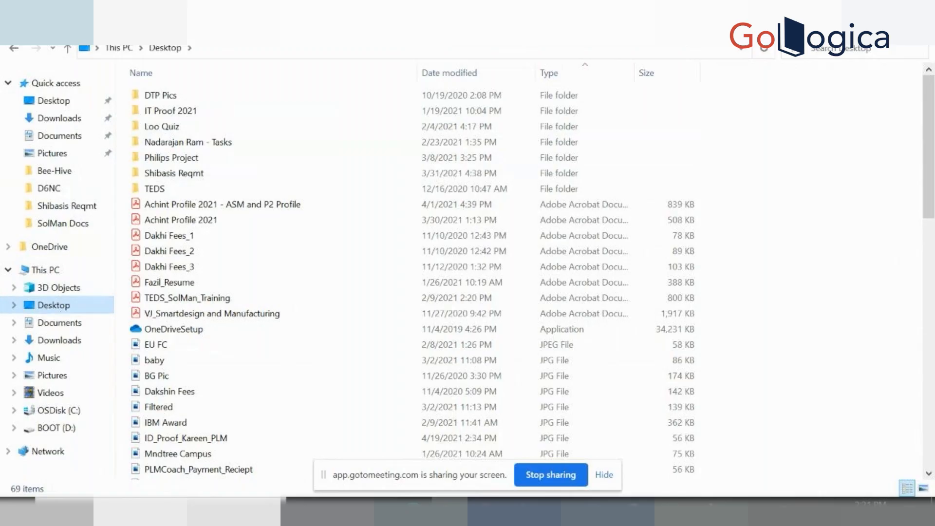
pyautogui.click(725, 50)
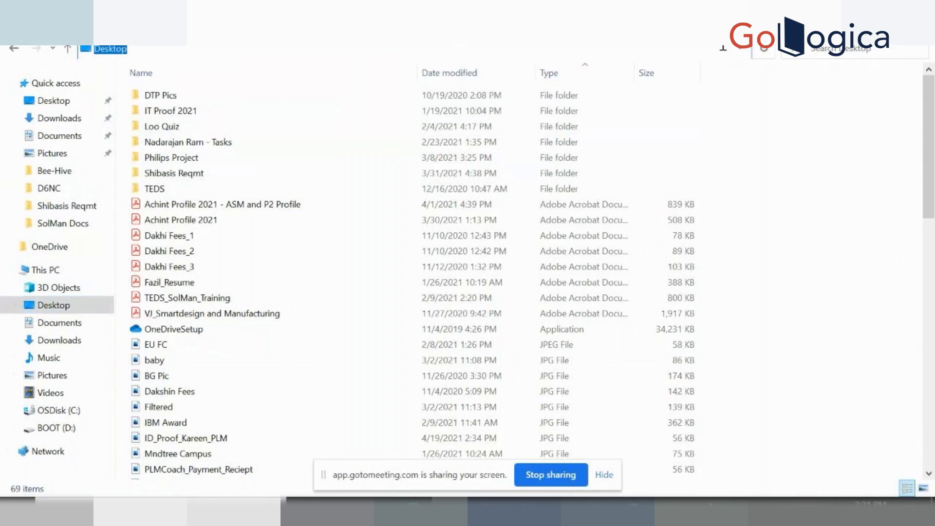
pyautogui.click(723, 48)
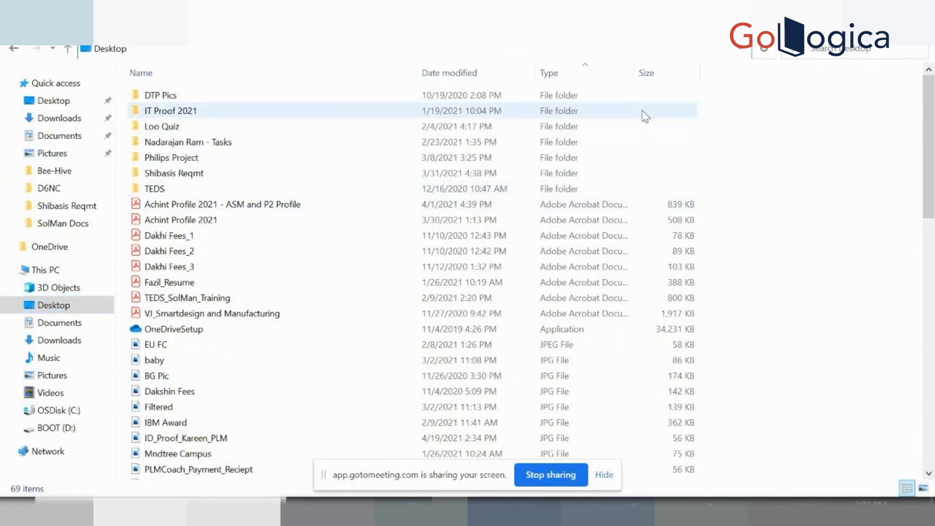
pyautogui.click(53, 102)
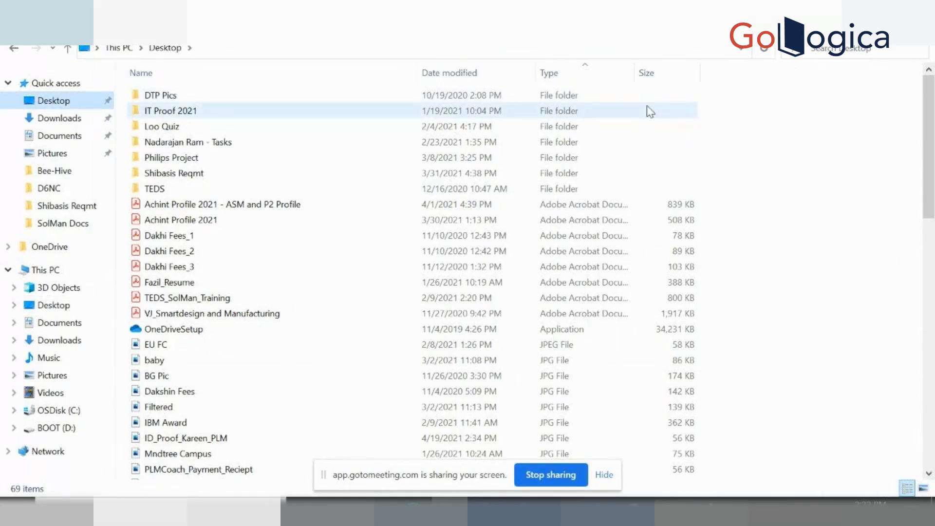
# Create a new folder named VC_KB on the Desktop.
pyautogui.rightClick(814, 112)
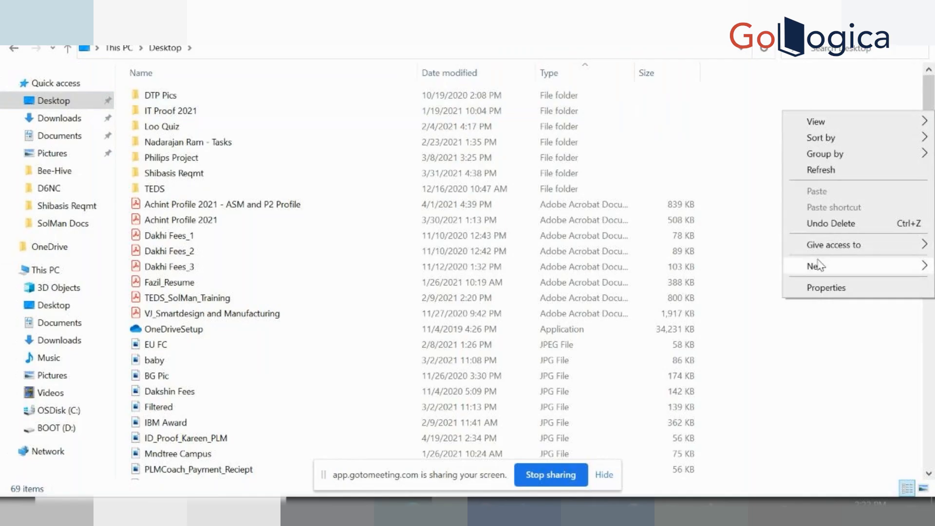
pyautogui.moveTo(818, 267)
pyautogui.click(617, 268)
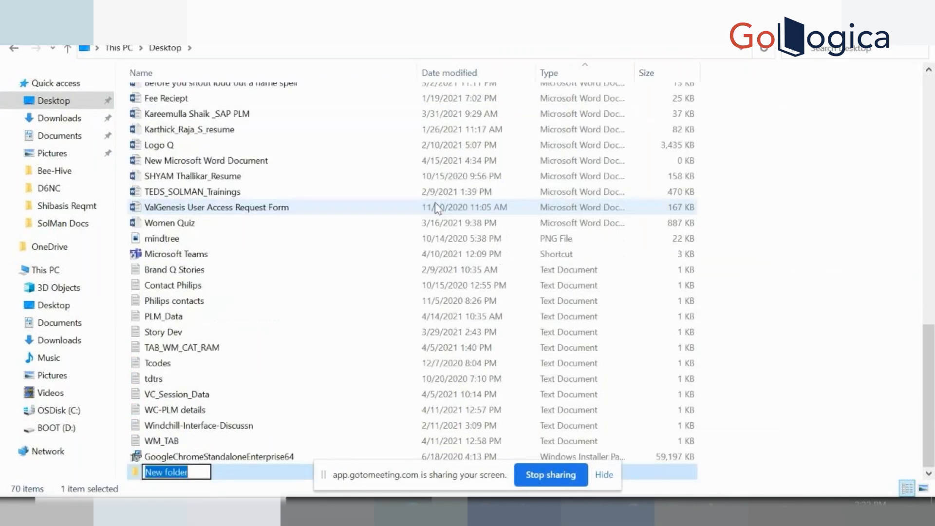
pyautogui.write('VC')
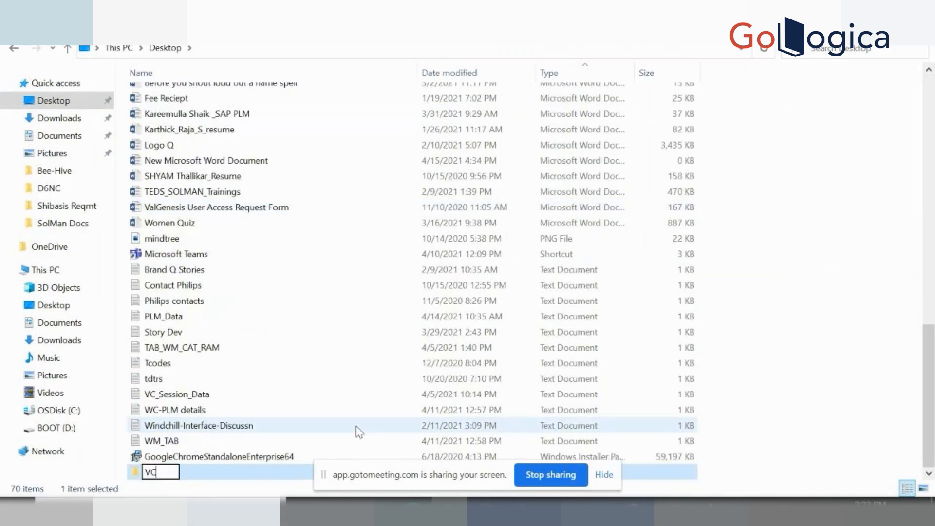
pyautogui.write('_KB')
pyautogui.press('Return')
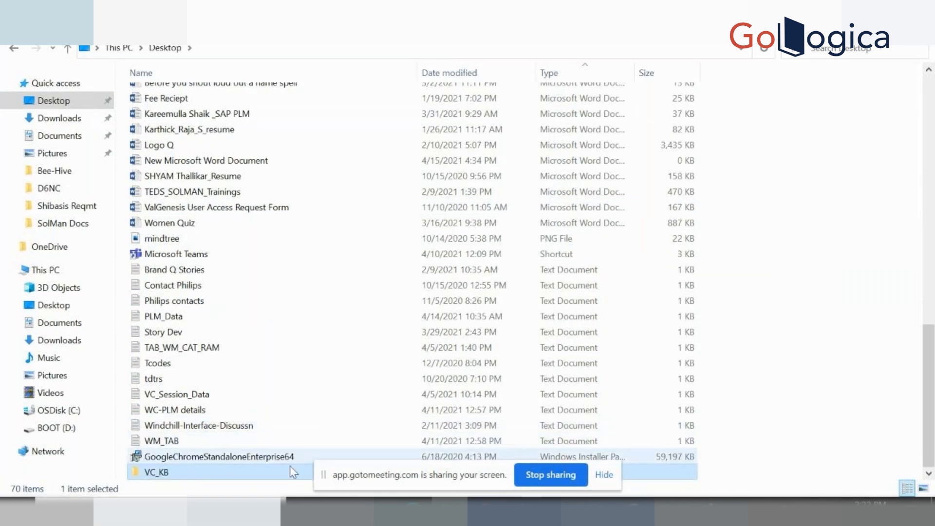
# Open the VC_KB folder and copy its full path.
pyautogui.click(667, 51)
pyautogui.moveTo(256, 49); pyautogui.dragTo(72, 50)
pyautogui.hotkey('ctrl', 'c')
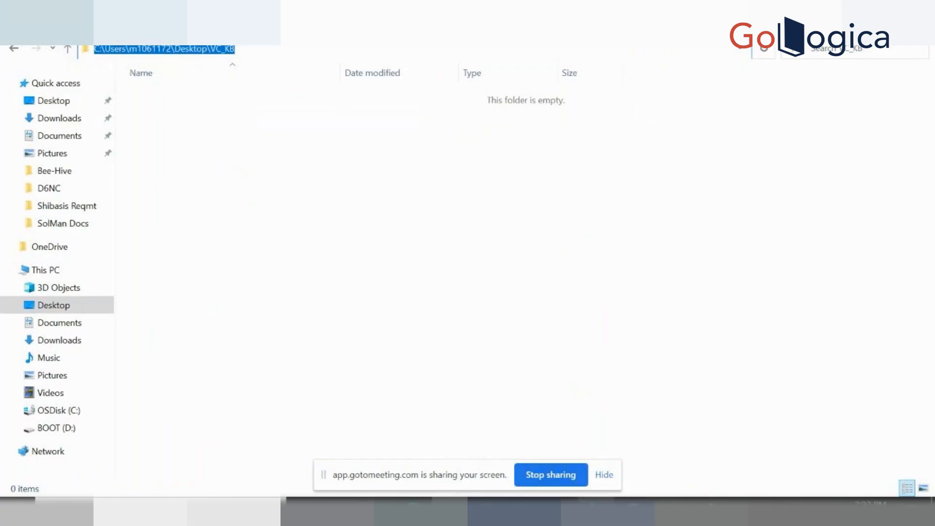
# Switch back to SAP, set the copied VC_KB path as the SCE installation path, and run the download, allowing file creation.
pyautogui.click(559, 510)
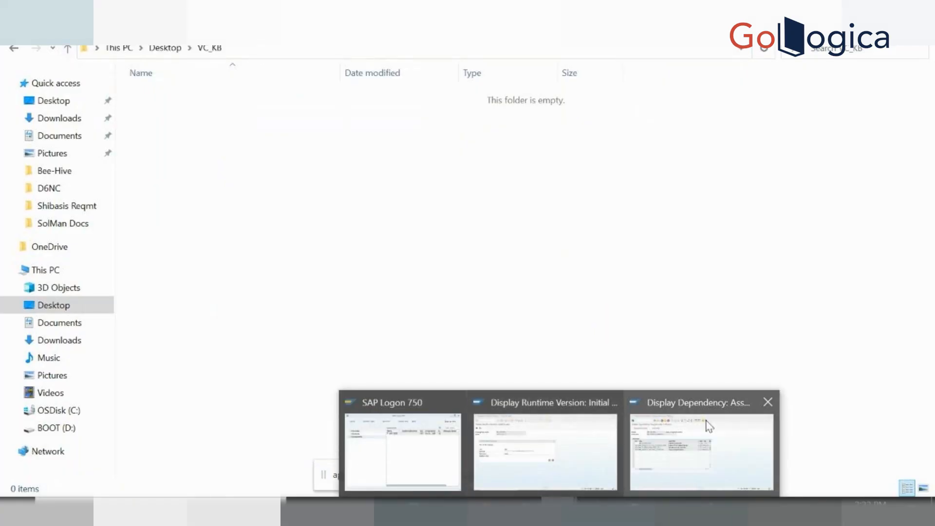
pyautogui.click(546, 452)
pyautogui.click(271, 200)
pyautogui.hotkey('ctrl', 'v')
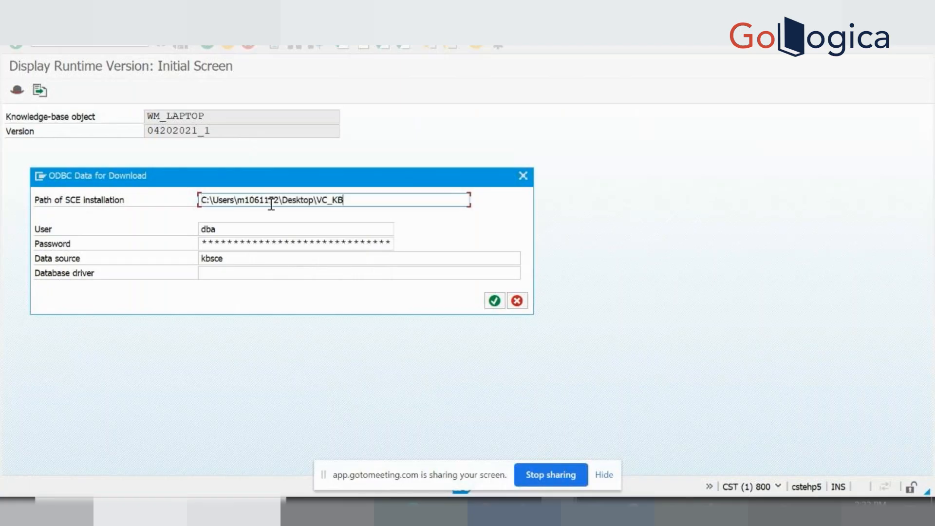
pyautogui.click(494, 301)
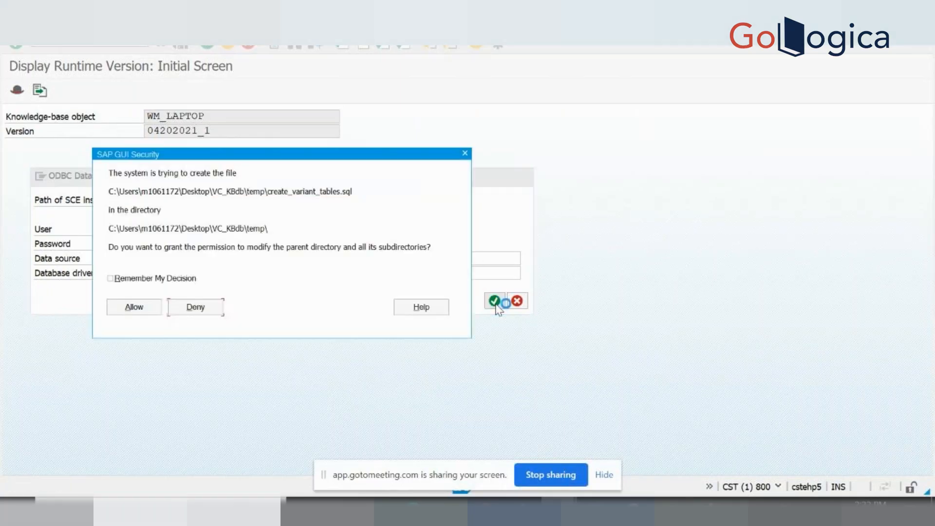
pyautogui.click(134, 308)
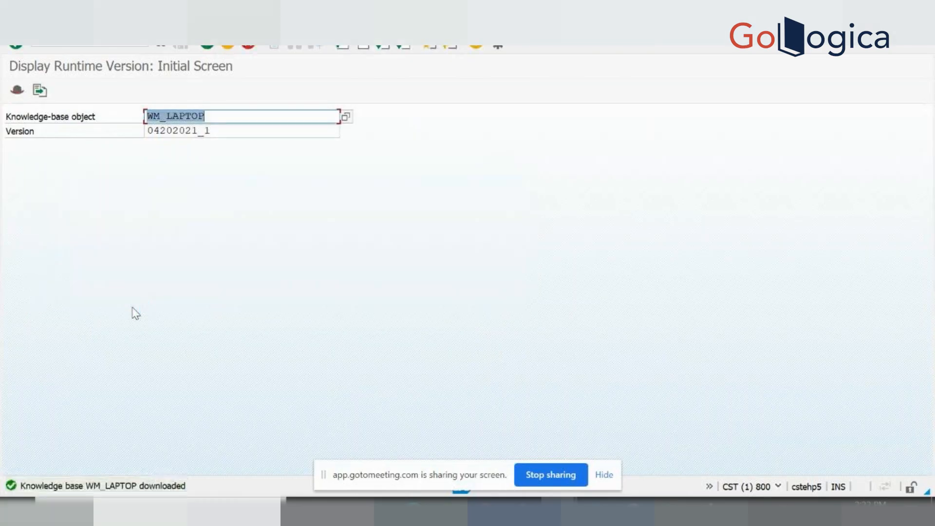
# Switch to File Explorer and open the temp subfolder of VC_KBdb on the Desktop.
pyautogui.click(450, 511)
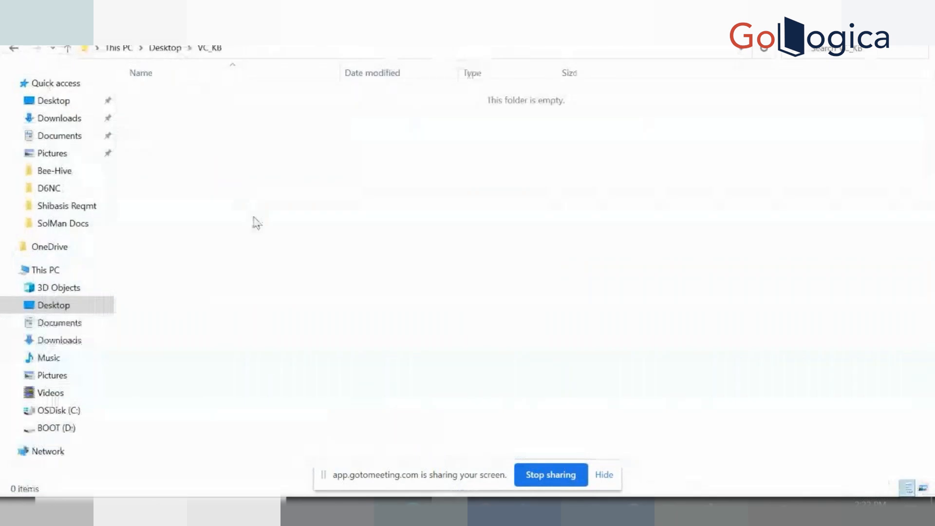
pyautogui.click(159, 49)
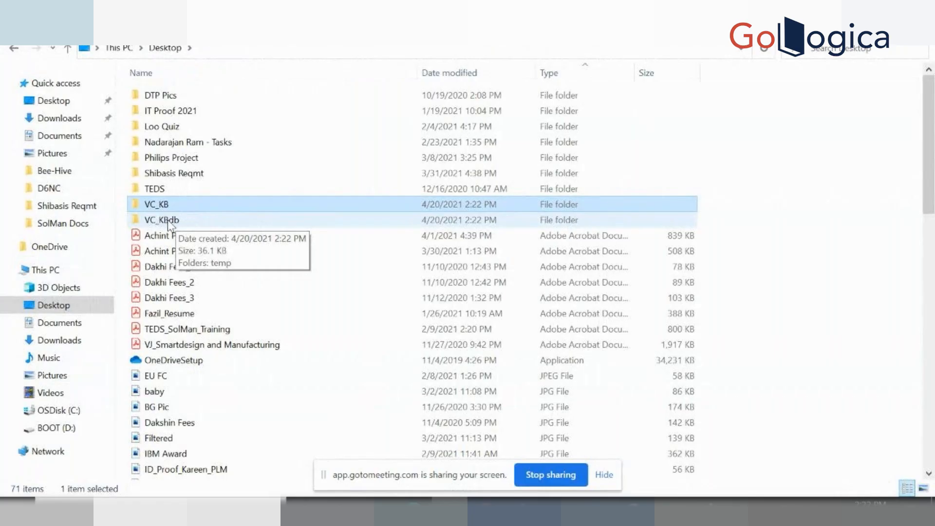
pyautogui.doubleClick(165, 219)
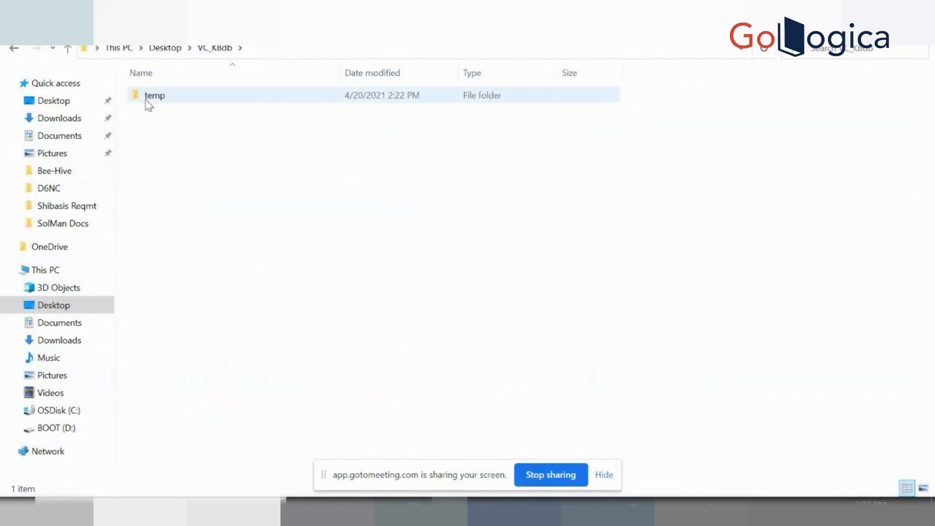
pyautogui.doubleClick(145, 98)
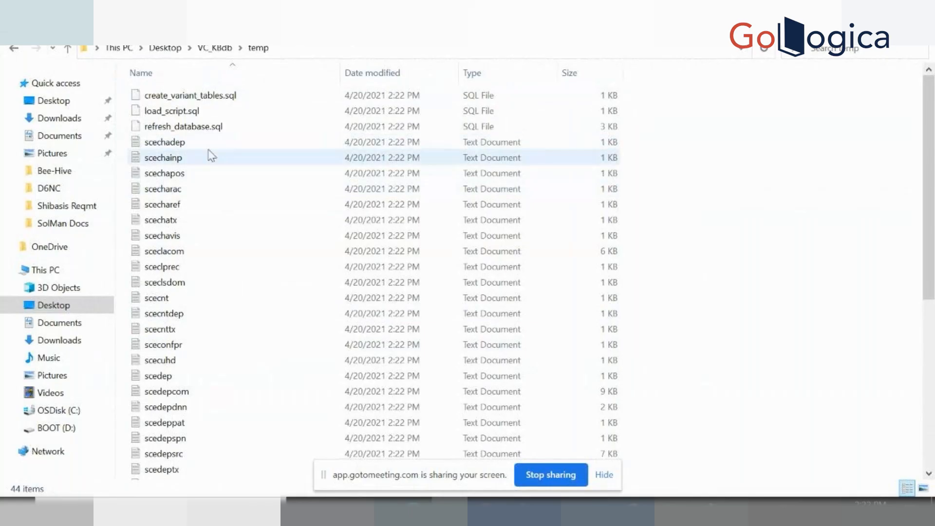
# View the contents of the scechadep and scecntdep text files, closing each one.
pyautogui.doubleClick(184, 146)
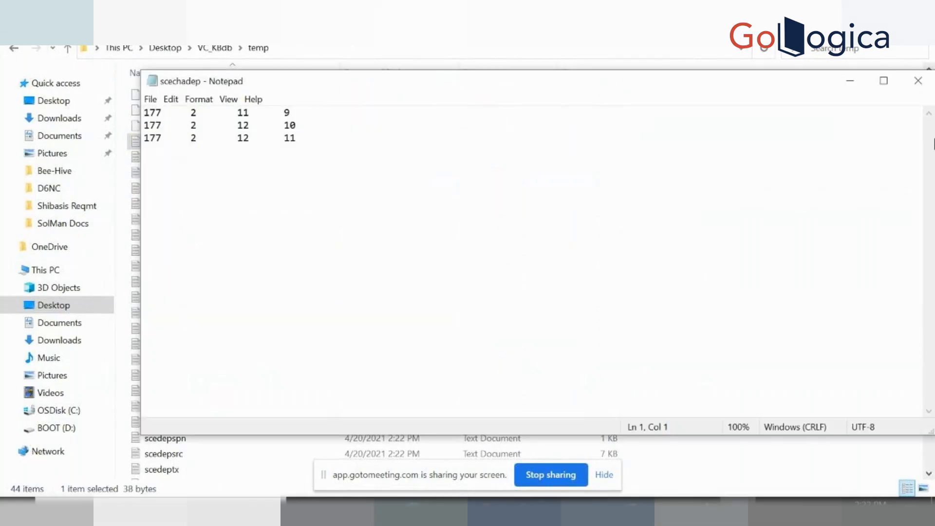
pyautogui.click(928, 81)
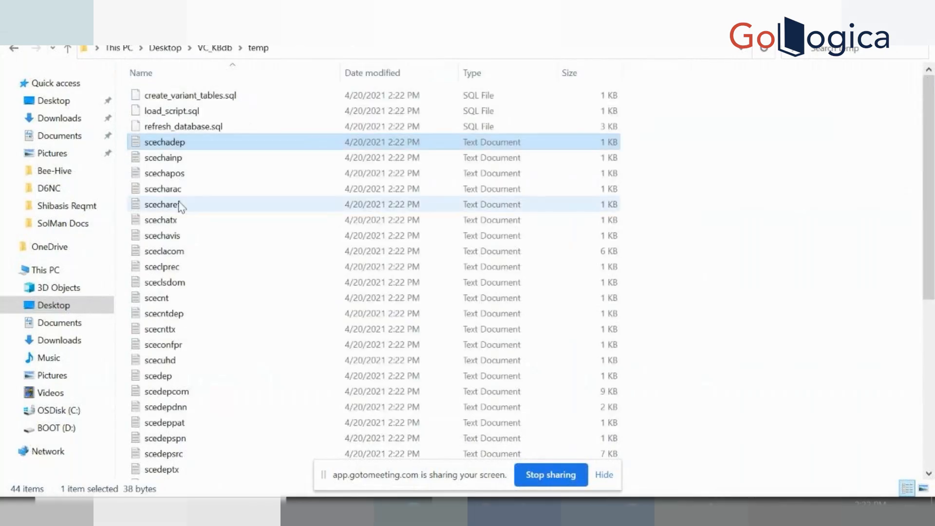
pyautogui.doubleClick(179, 314)
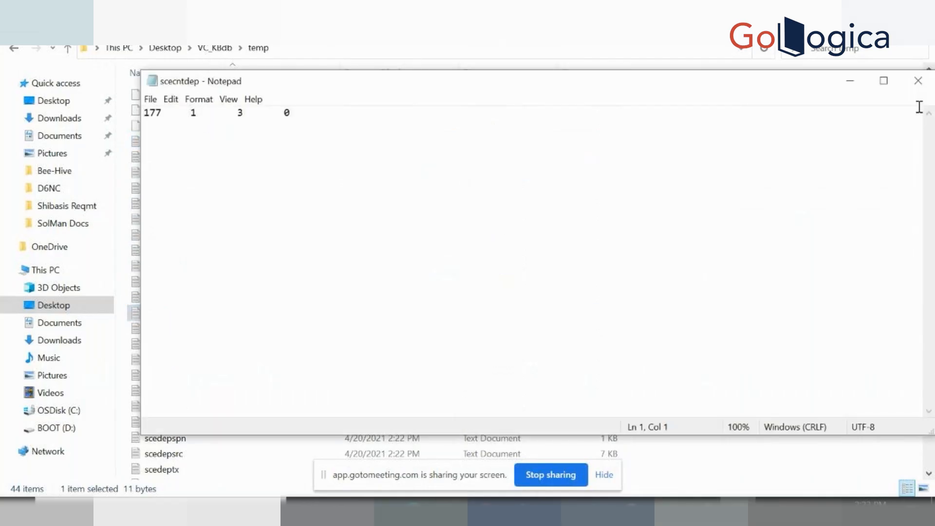
pyautogui.click(919, 81)
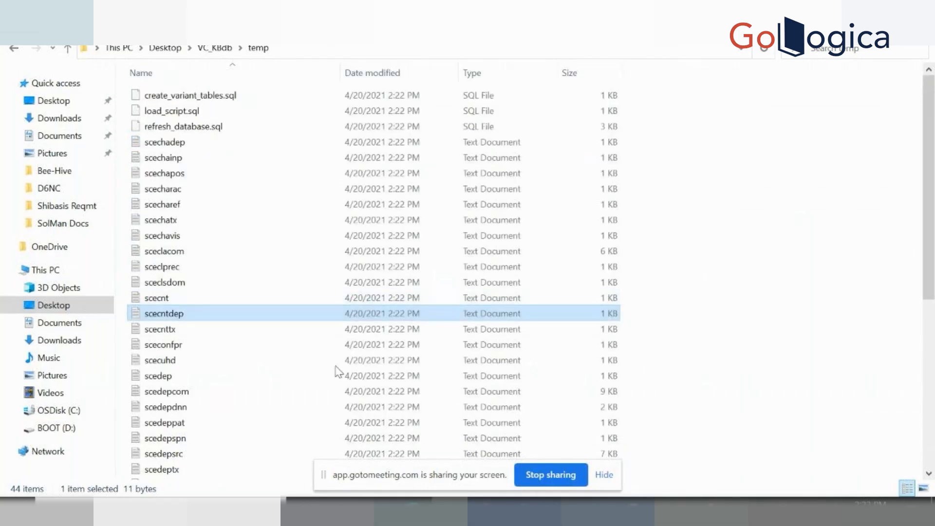
# Examine the dependency source code in the scedepsrc text file and close it.
pyautogui.click(178, 454)
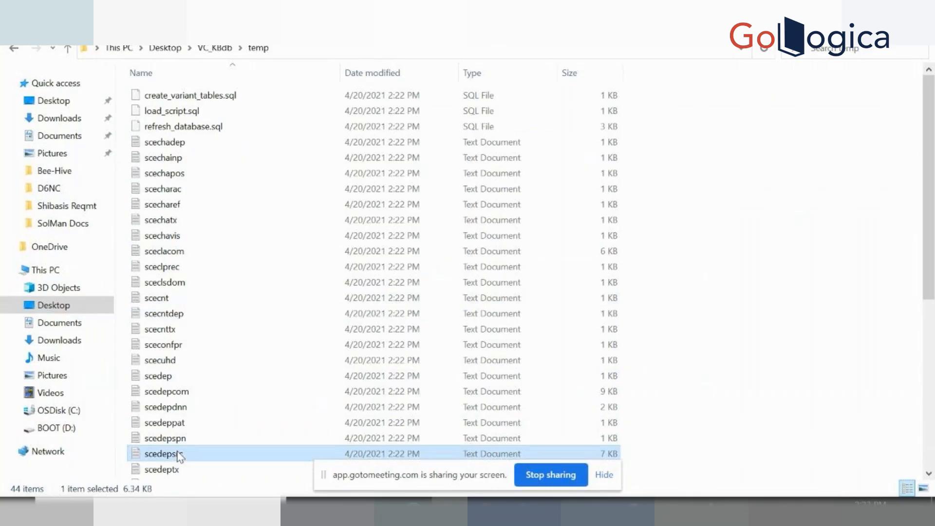
pyautogui.doubleClick(179, 454)
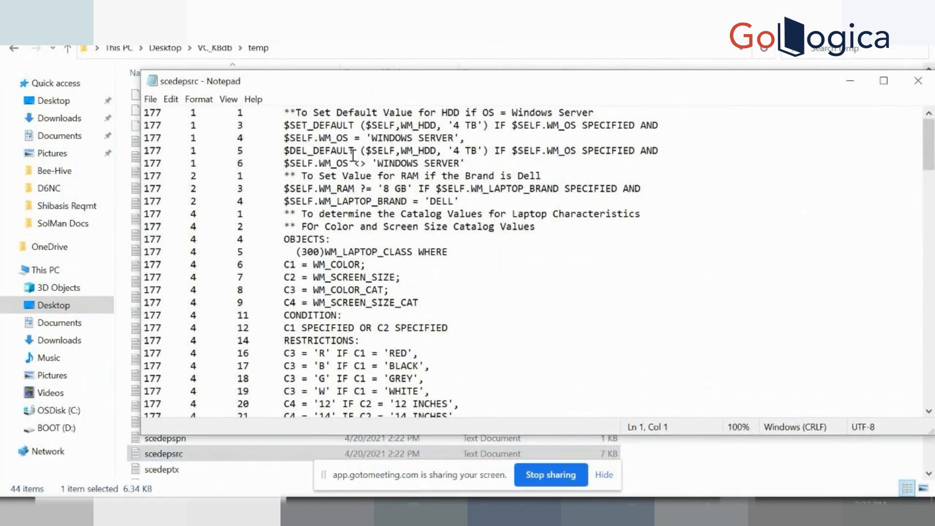
pyautogui.click(929, 279)
pyautogui.moveTo(928, 283); pyautogui.dragTo(929, 141)
pyautogui.click(919, 81)
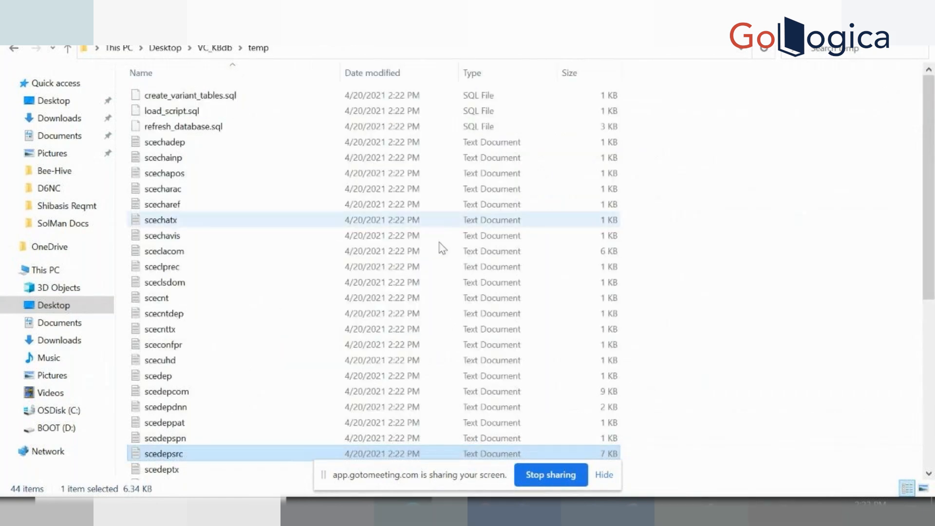
# Examine the list of downloaded files in temp, including TAB_WM_VR_HDD_RAM_177.tmp, the SQL scripts and the sce text files.
pyautogui.scroll(-6, 932, 407)
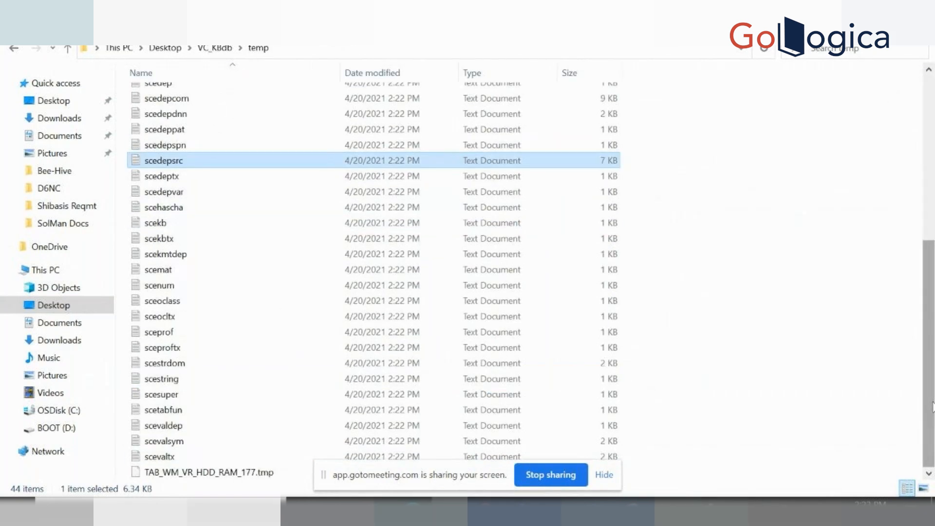
pyautogui.scroll(6, 912, 243)
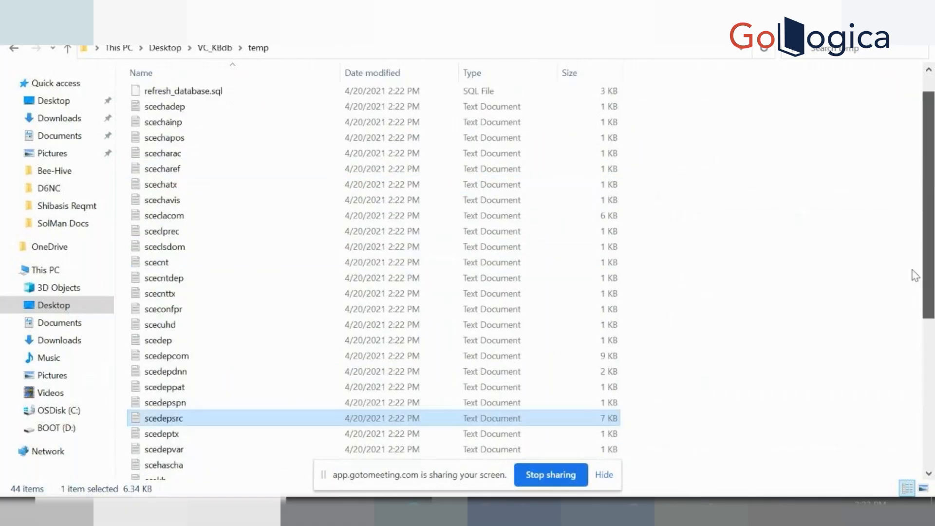
pyautogui.scroll(-5, 911, 341)
pyautogui.scroll(-1, 912, 407)
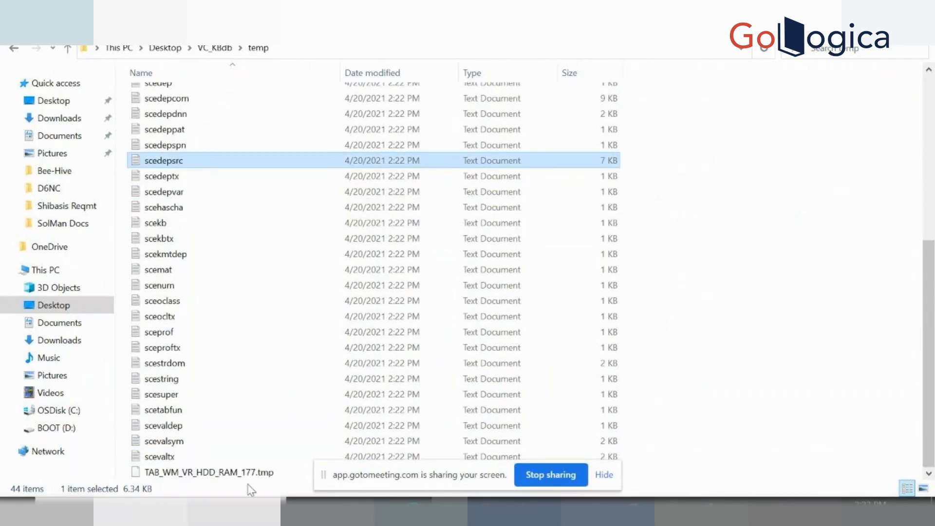
pyautogui.click(214, 477)
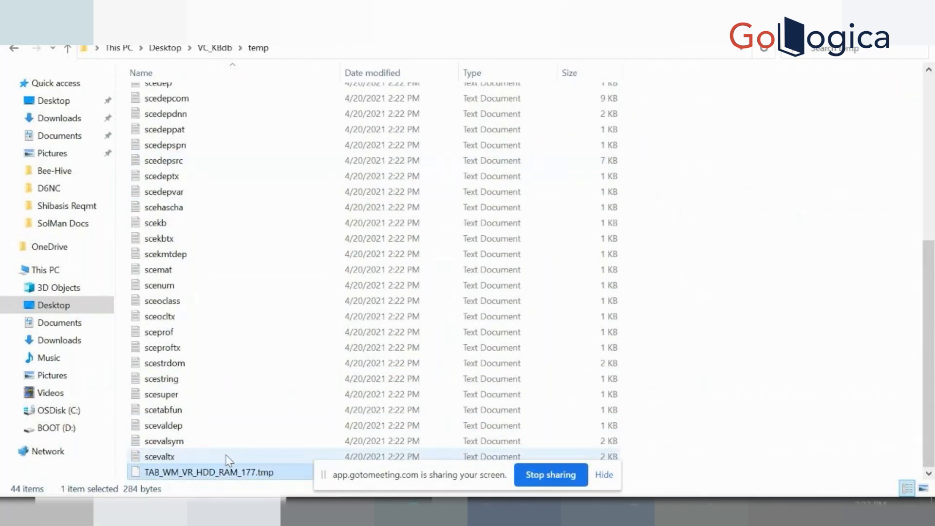
pyautogui.scroll(6, 930, 103)
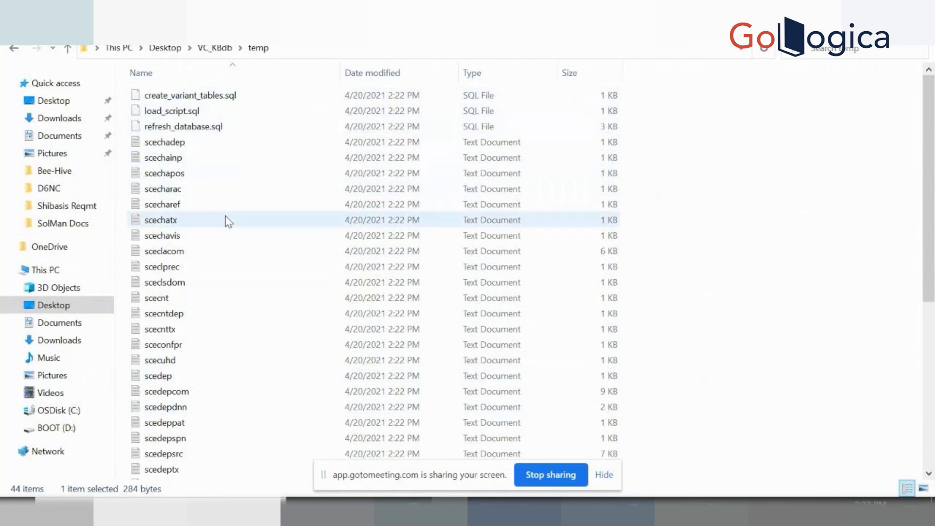
pyautogui.click(241, 97)
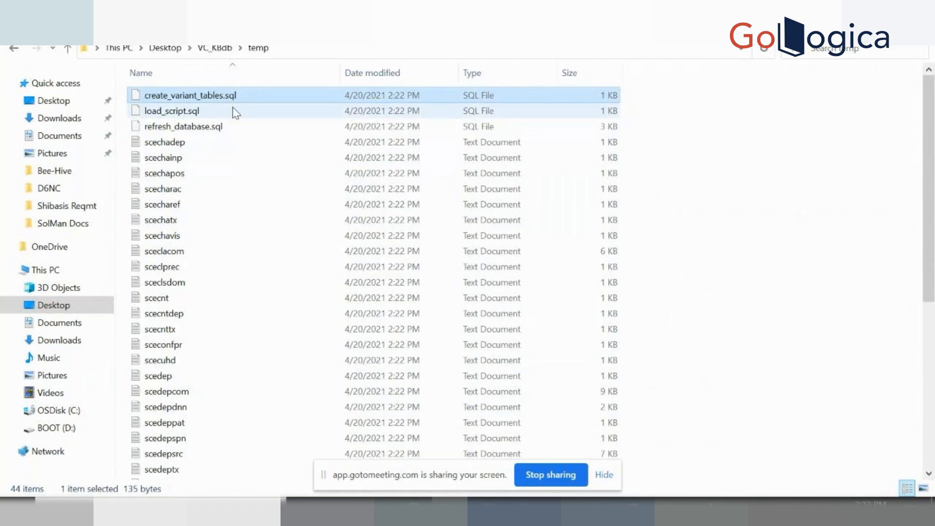
pyautogui.click(222, 127)
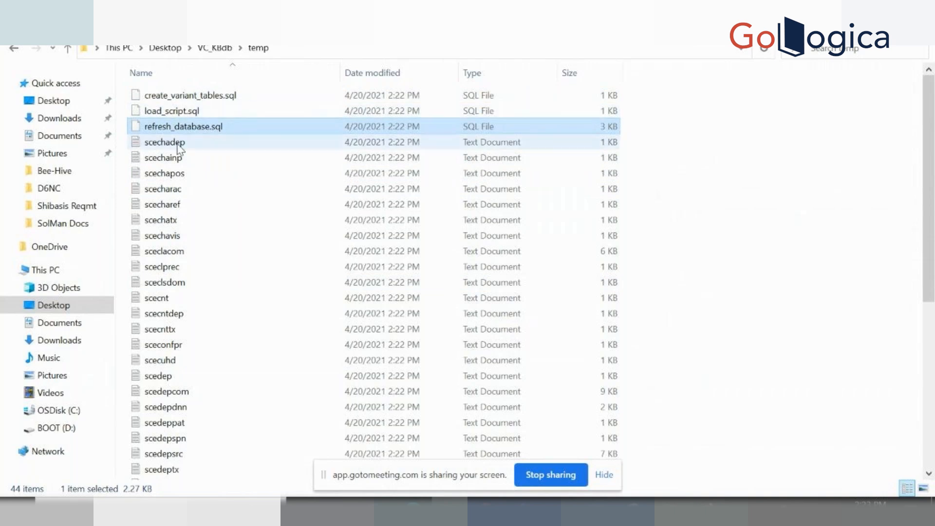
pyautogui.click(178, 157)
pyautogui.click(178, 181)
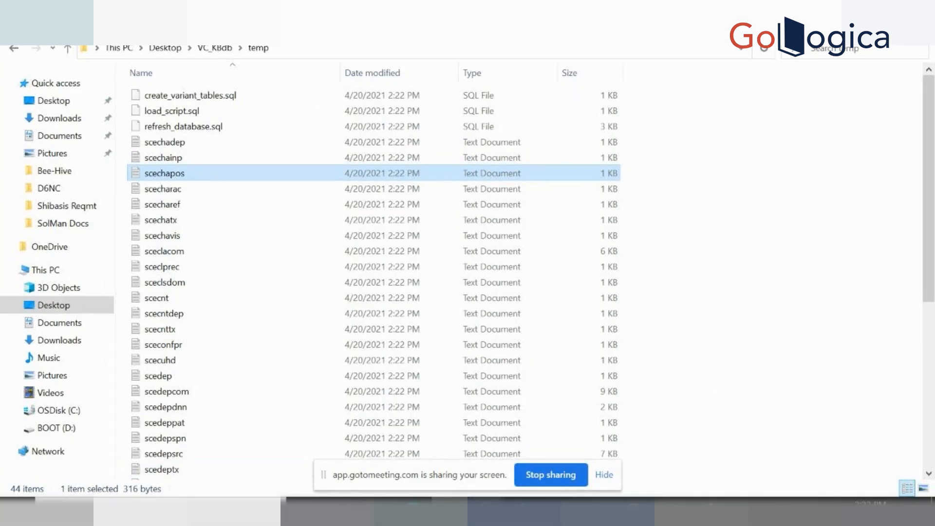
# Switch to Chrome and examine the destination, operator's manual, ballast and implement options for the John Deere D120 Loader.
pyautogui.click(488, 512)
pyautogui.click(429, 443)
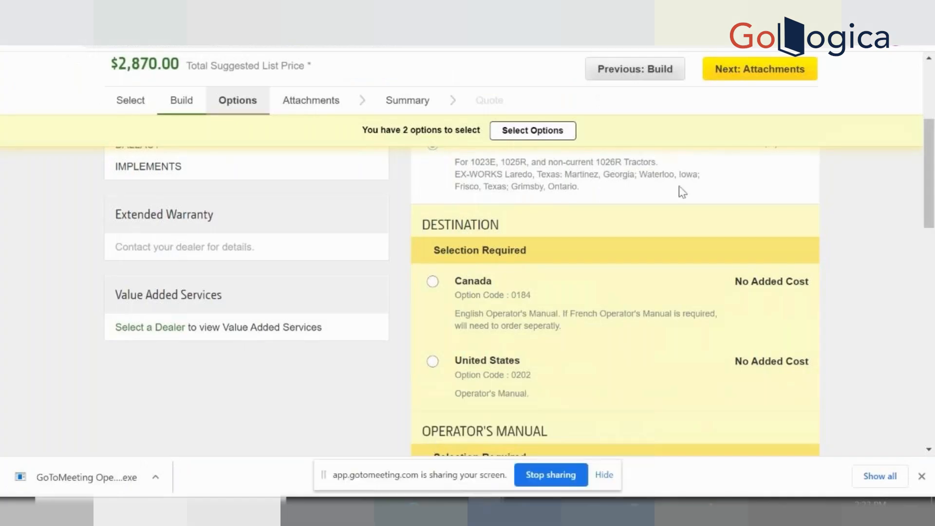
pyautogui.click(931, 322)
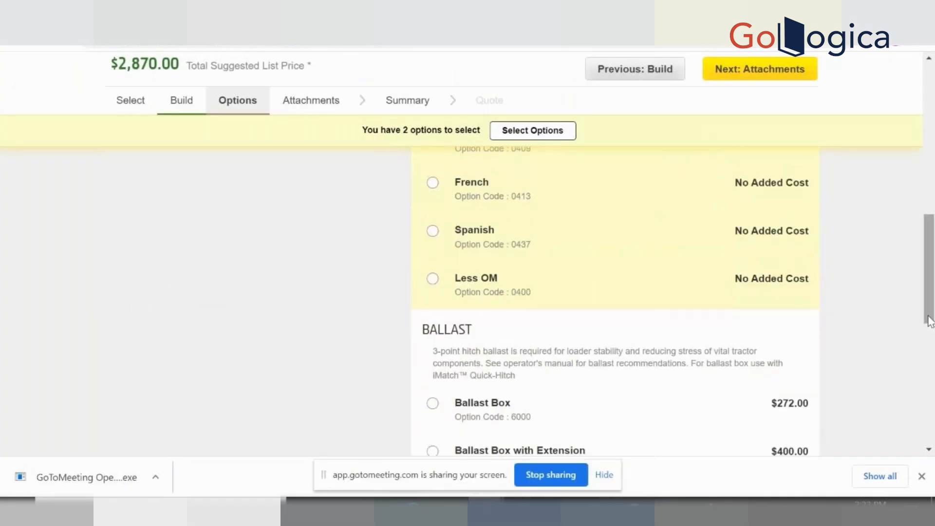
pyautogui.moveTo(930, 319); pyautogui.dragTo(931, 137)
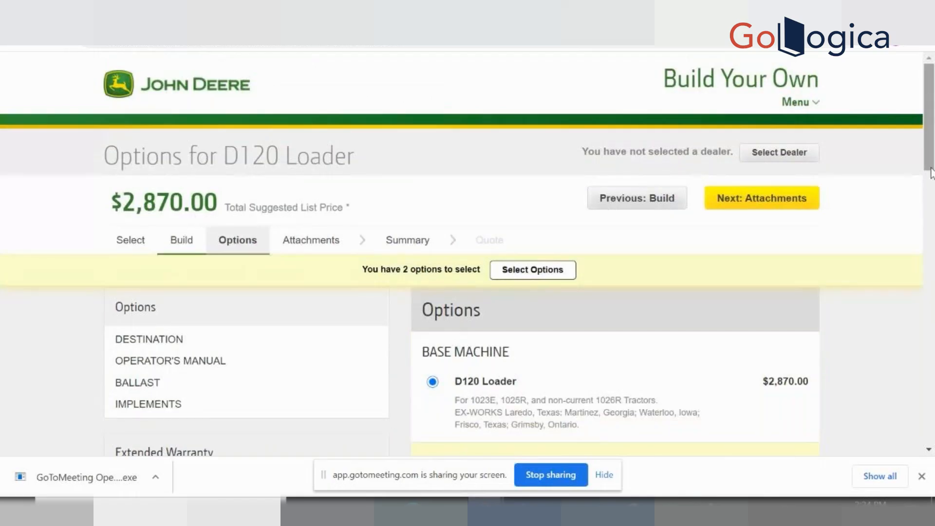
pyautogui.click(931, 208)
pyautogui.scroll(-7, 931, 220)
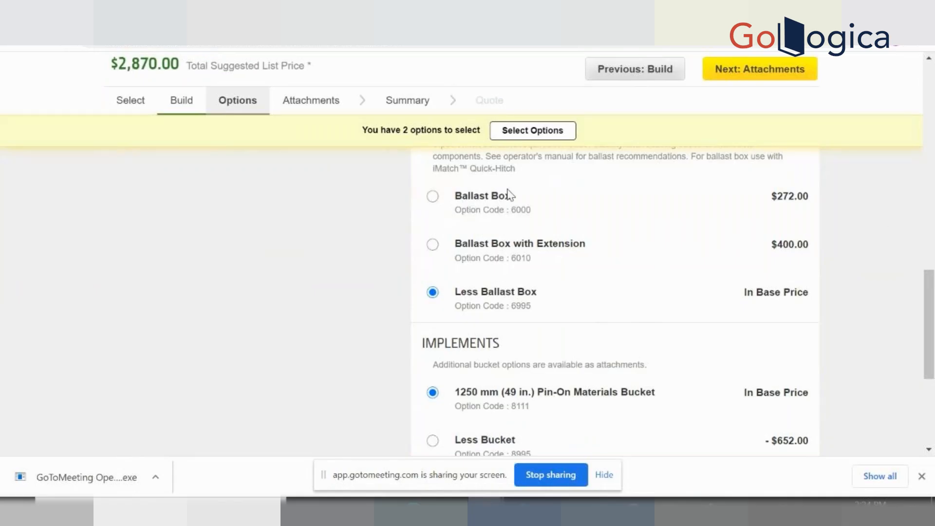
# Search the web for SPXflow and open the SPX FLOW website.
pyautogui.click(435, 48)
pyautogui.write('spxflow')
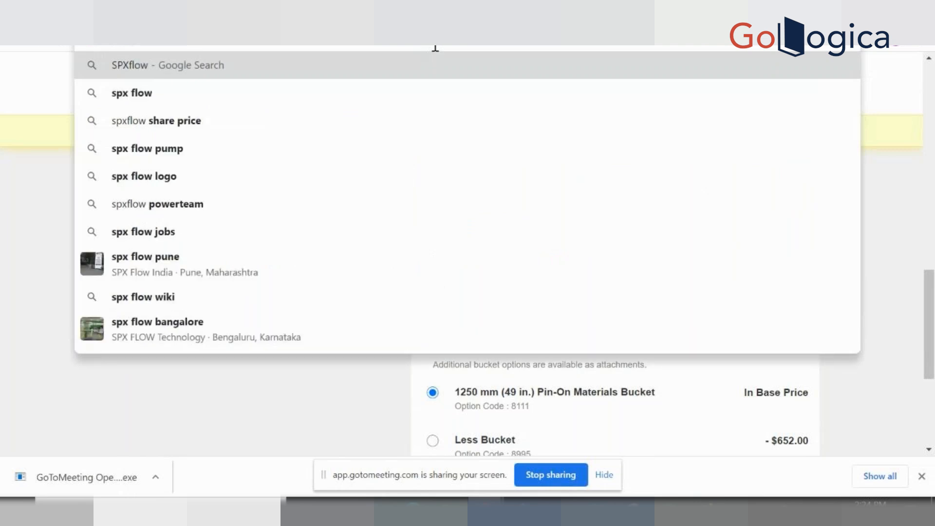
pyautogui.press('Return')
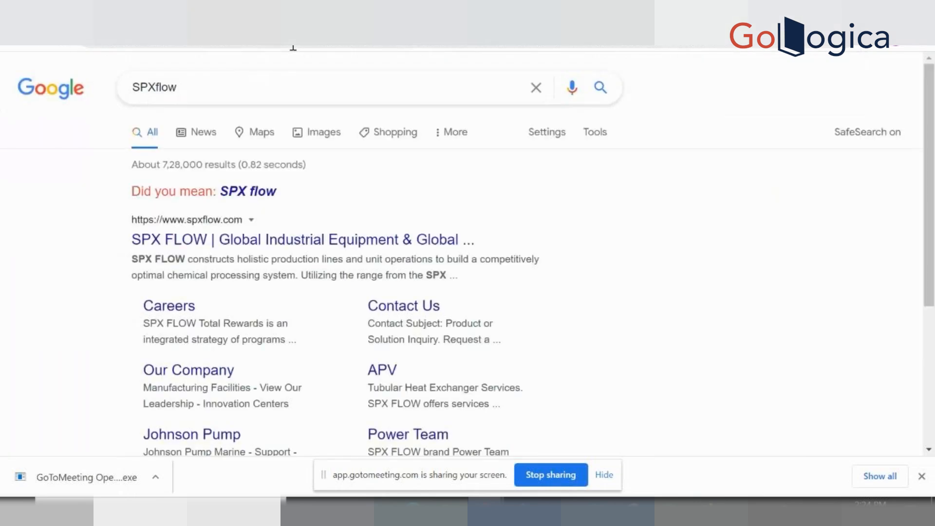
pyautogui.click(473, 240)
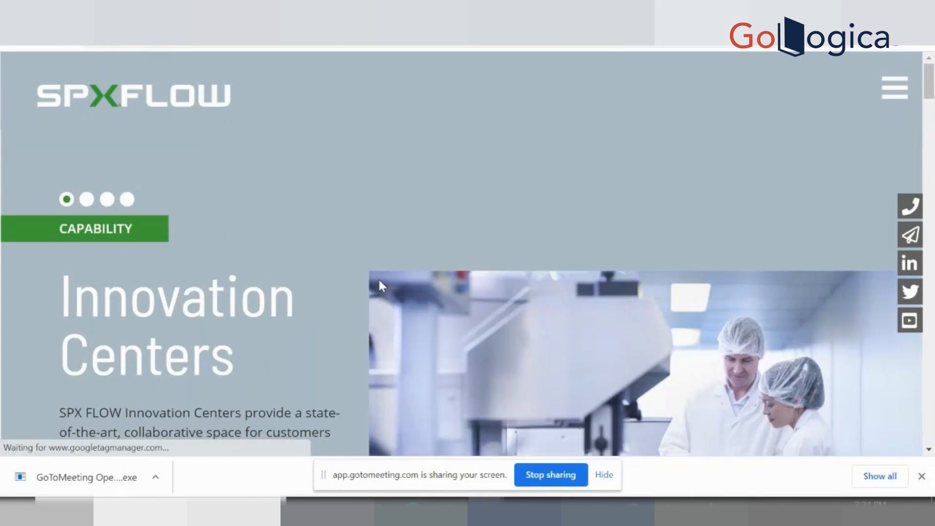
# Look over the SPX FLOW home page and the site's list of brands.
pyautogui.scroll(-15, 933, 196)
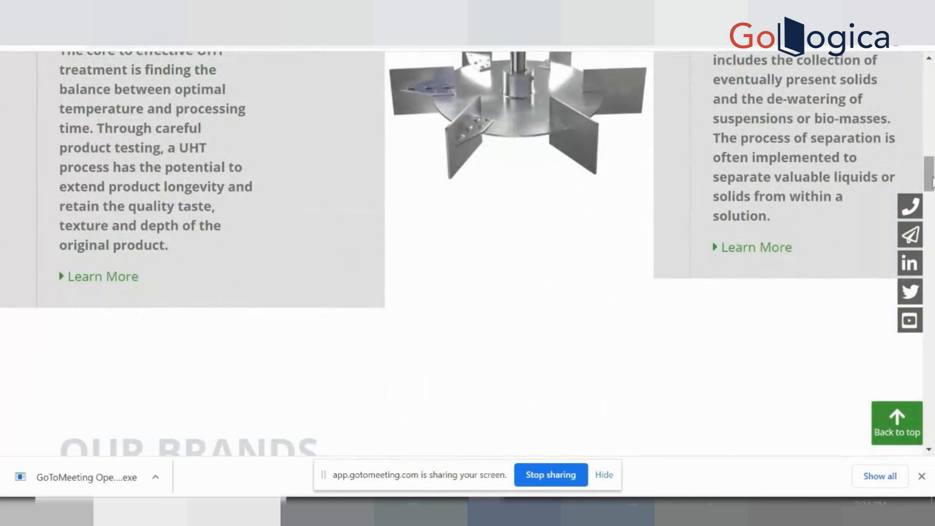
pyautogui.moveTo(933, 182); pyautogui.dragTo(889, 69)
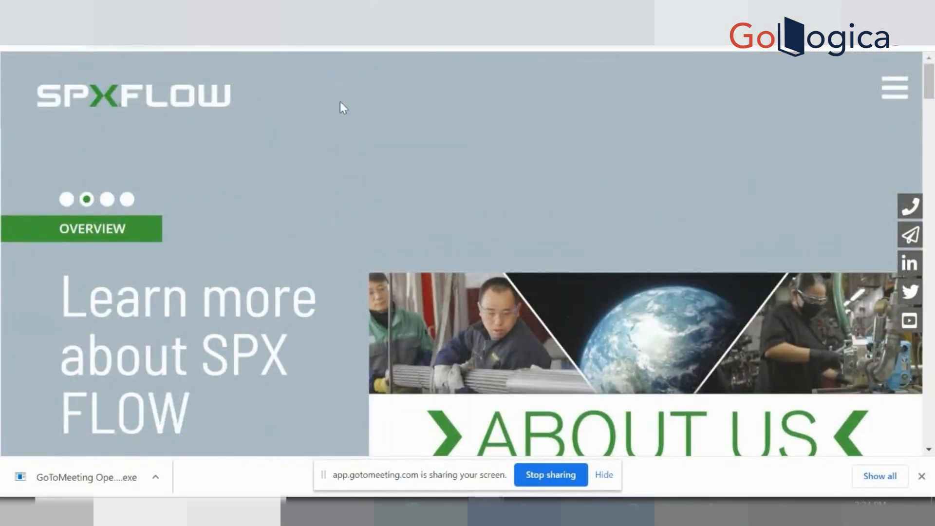
pyautogui.click(895, 89)
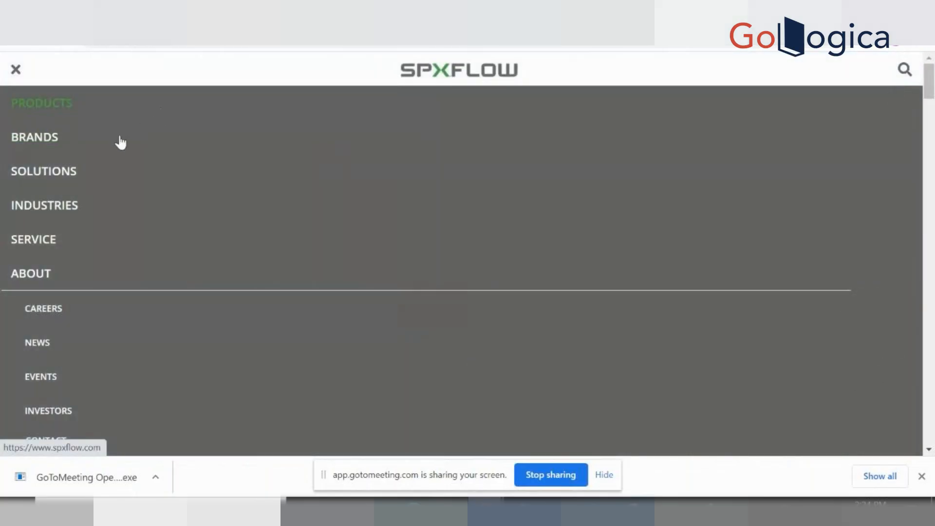
pyautogui.click(38, 136)
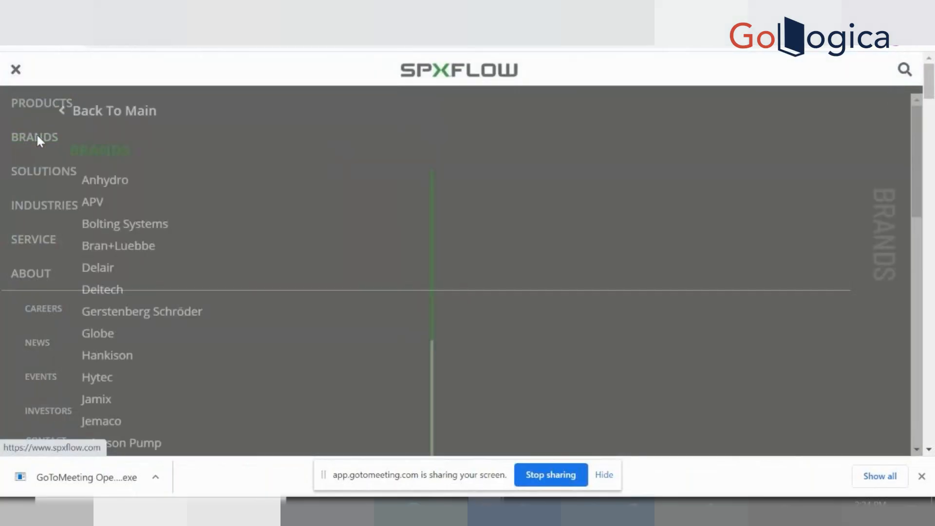
pyautogui.click(15, 70)
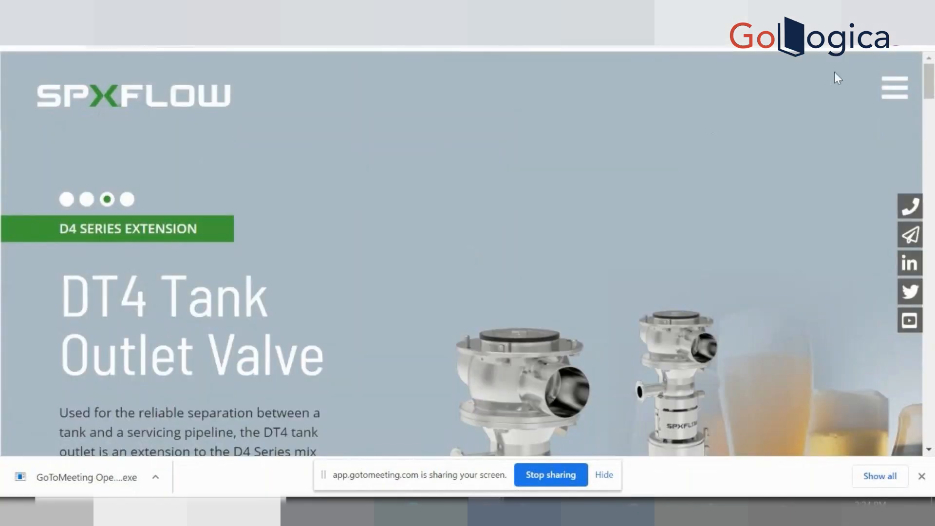
# Browse the SPX FLOW products by type and open the Disk Centrifuges category under Centrifuges.
pyautogui.click(894, 89)
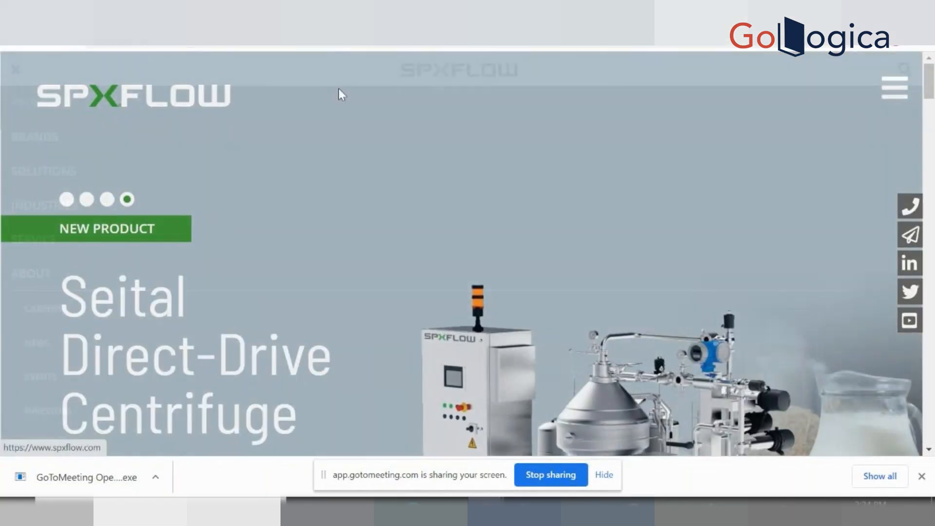
pyautogui.click(37, 115)
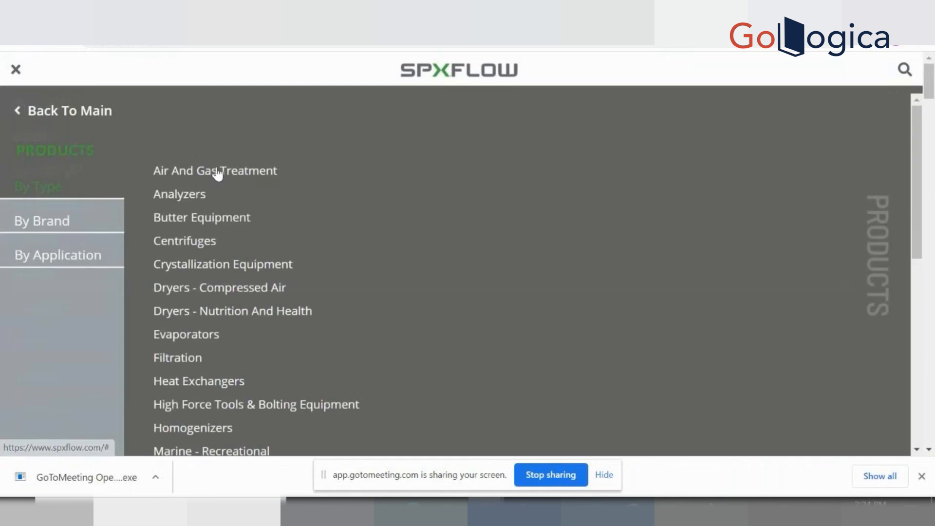
pyautogui.click(179, 244)
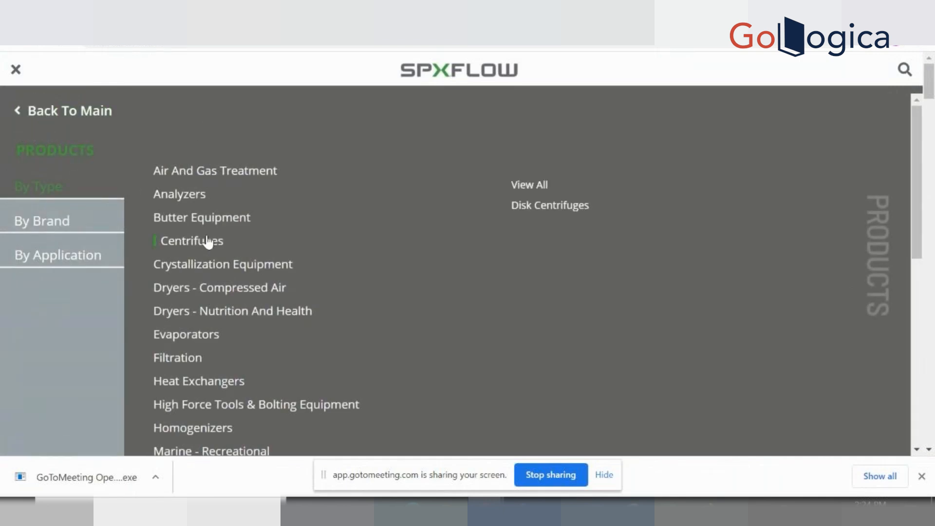
pyautogui.click(537, 206)
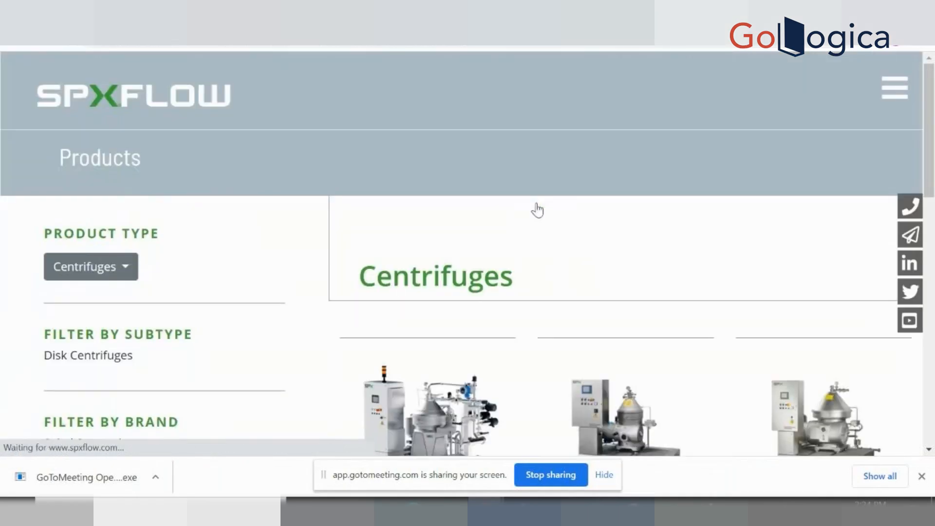
# Open the Direct Drive Centrifuges product and examine its features, including energy use, maintenance and design simplicity.
pyautogui.scroll(-4, 931, 150)
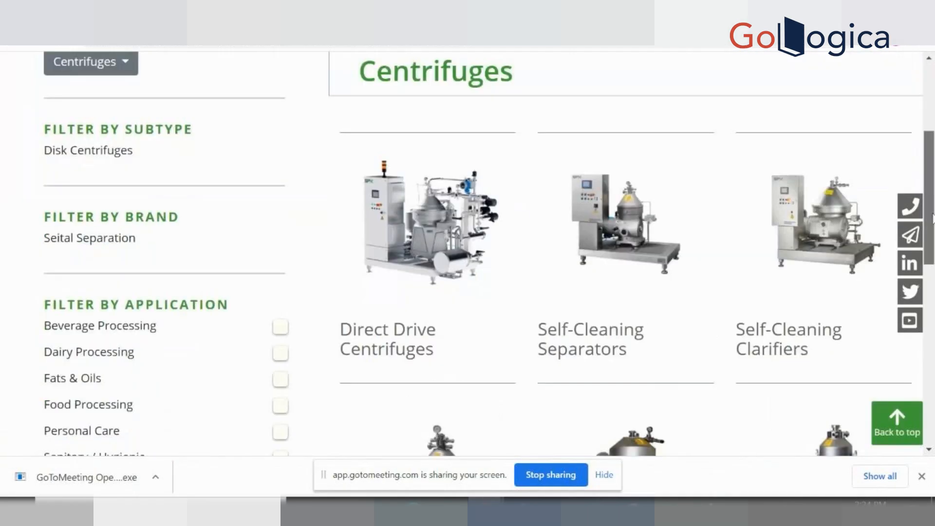
pyautogui.click(428, 249)
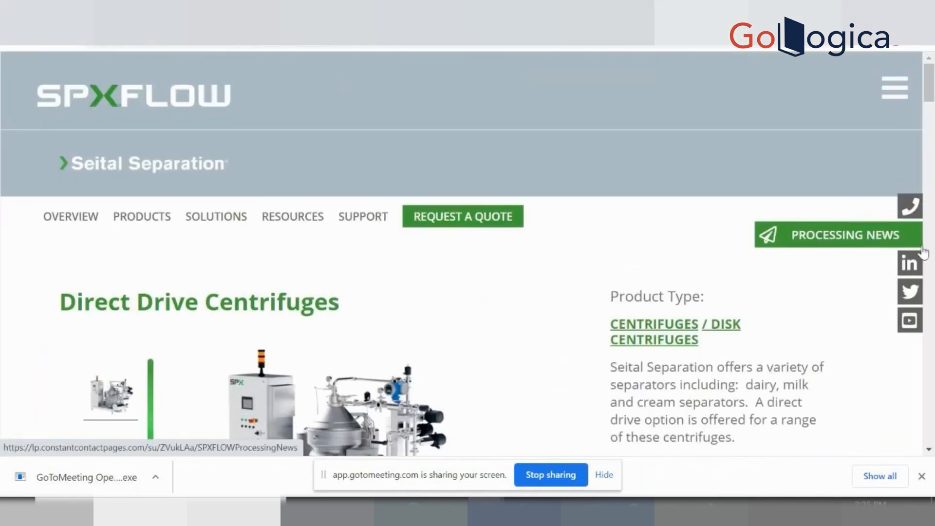
pyautogui.scroll(-5, 931, 254)
pyautogui.scroll(-6, 932, 253)
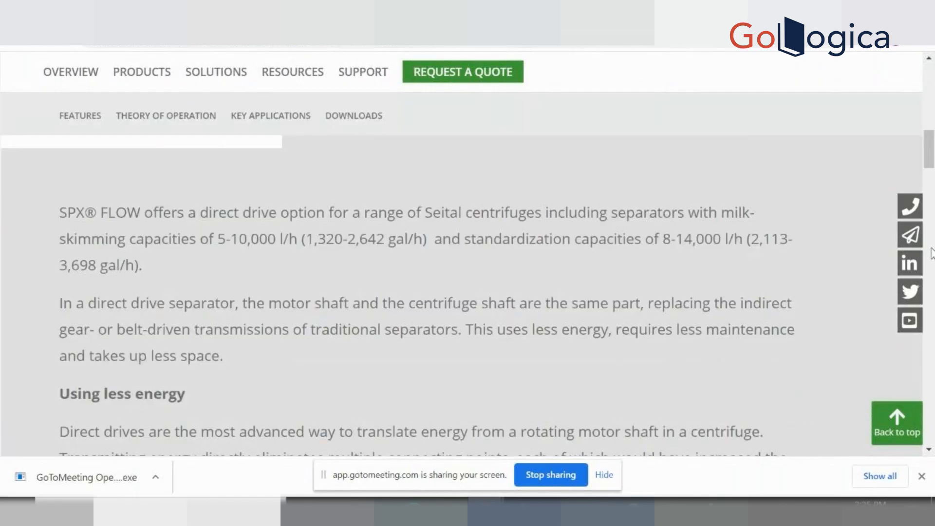
pyautogui.scroll(-4, 932, 253)
pyautogui.scroll(-4, 931, 253)
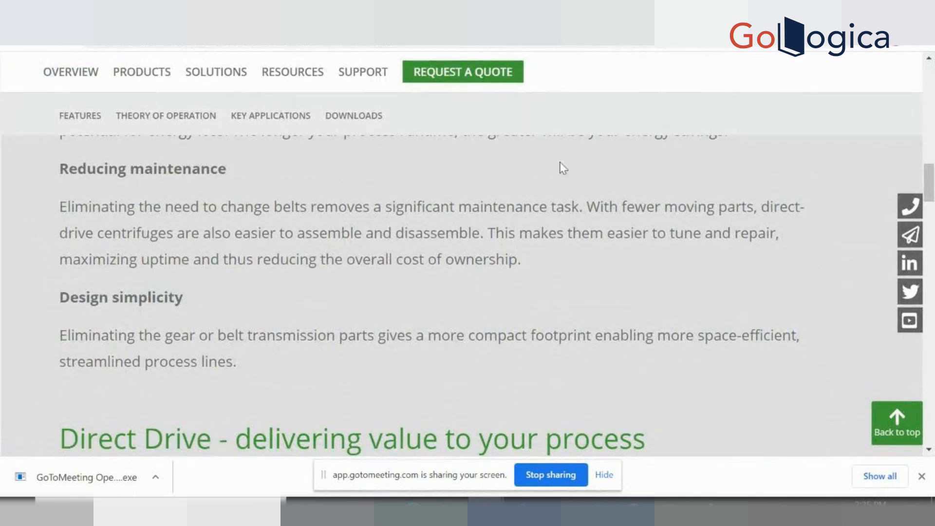
# Return to the John Deere front loader comparison, open the D120 Loader and start its Build Your Own configuration.
pyautogui.click(606, 10)
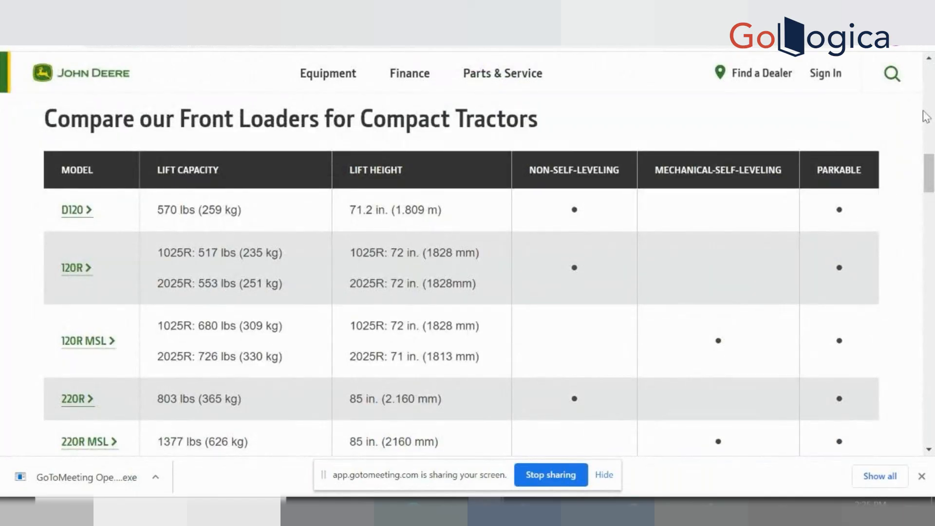
pyautogui.scroll(5, 930, 105)
pyautogui.scroll(2, 933, 104)
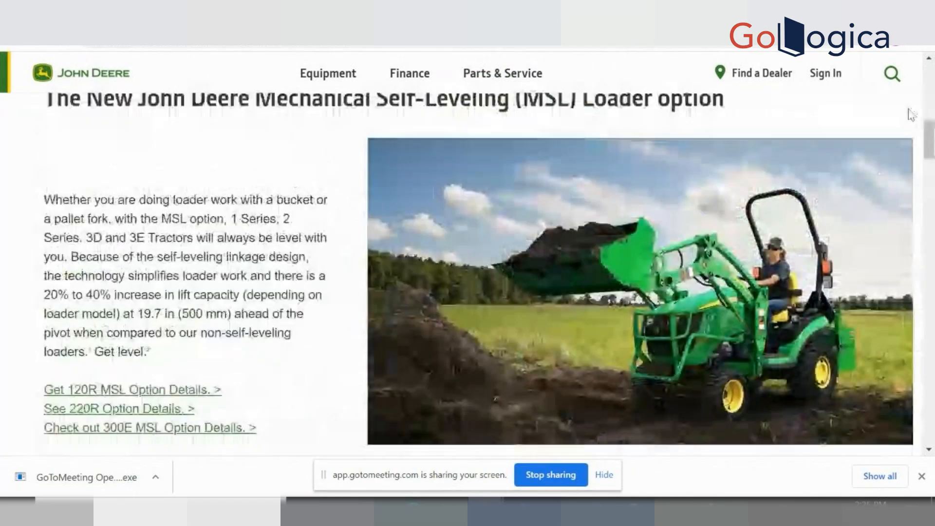
pyautogui.click(931, 217)
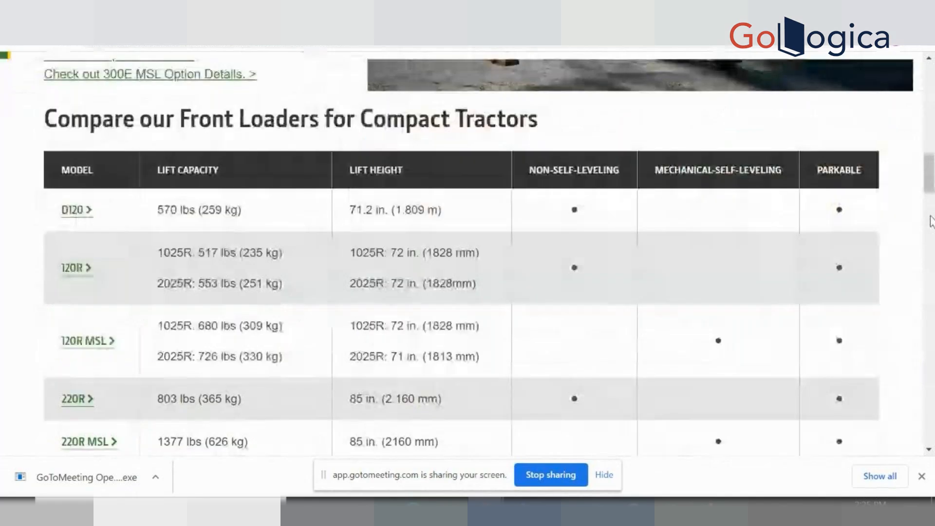
pyautogui.click(68, 210)
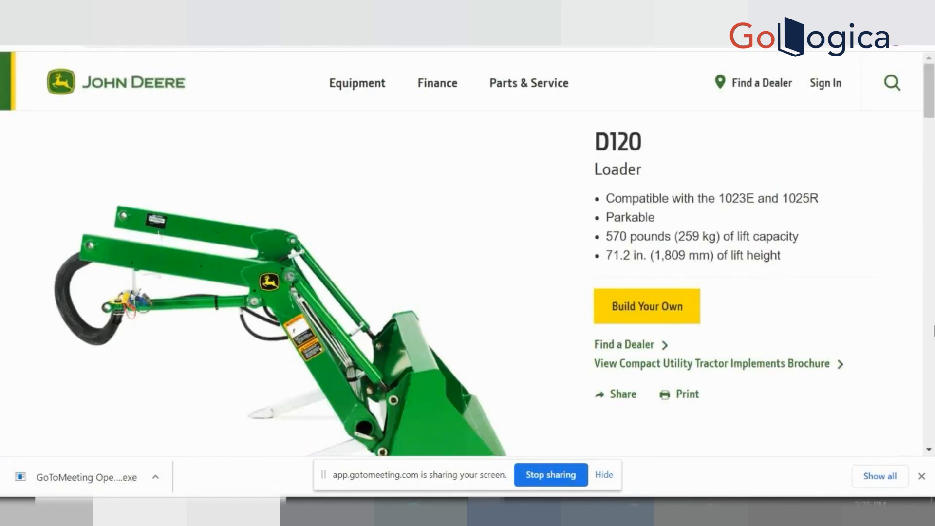
pyautogui.click(621, 309)
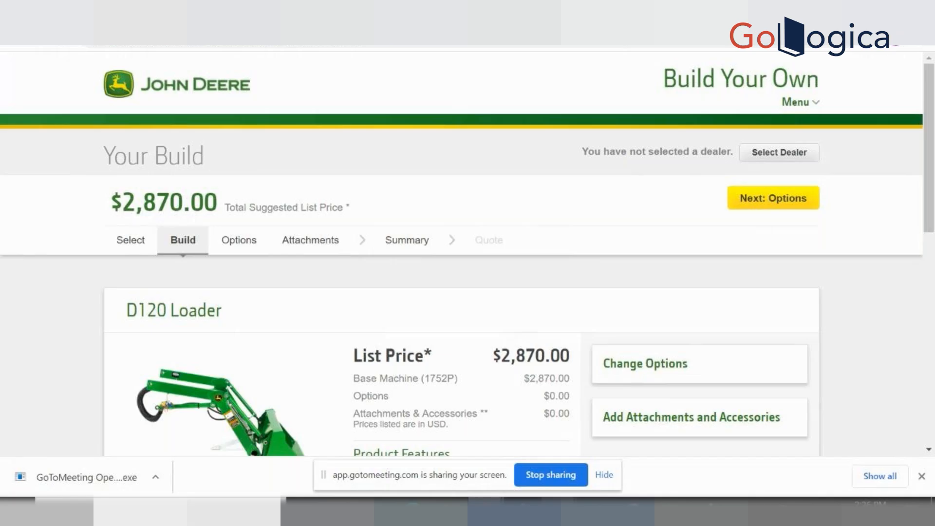
# Bring up the SAP Display Runtime Version screen, switch to File Explorer and look through the Desktop folder.
pyautogui.moveTo(694, 446)
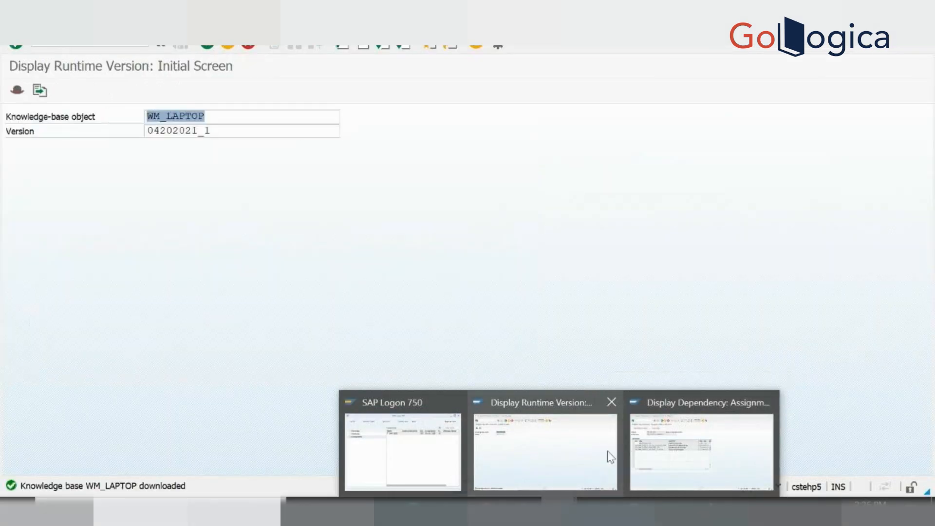
pyautogui.click(607, 451)
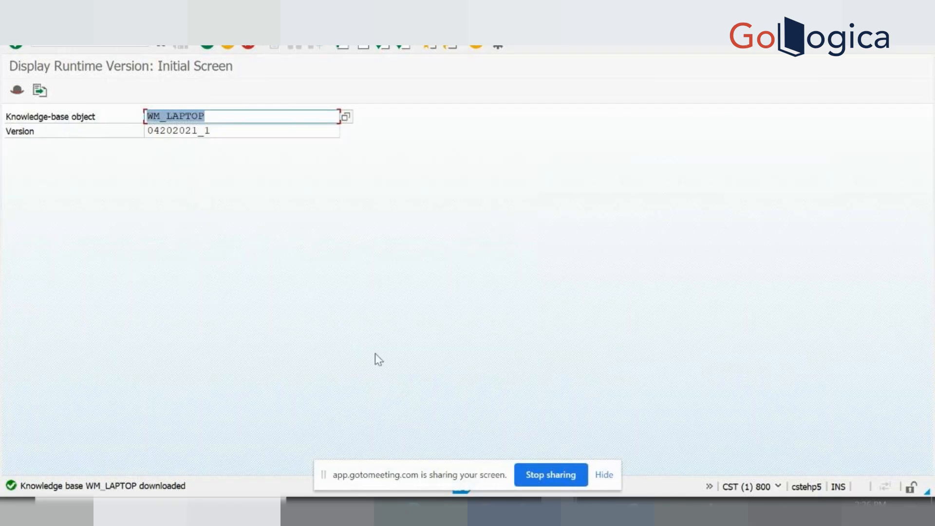
pyautogui.click(344, 513)
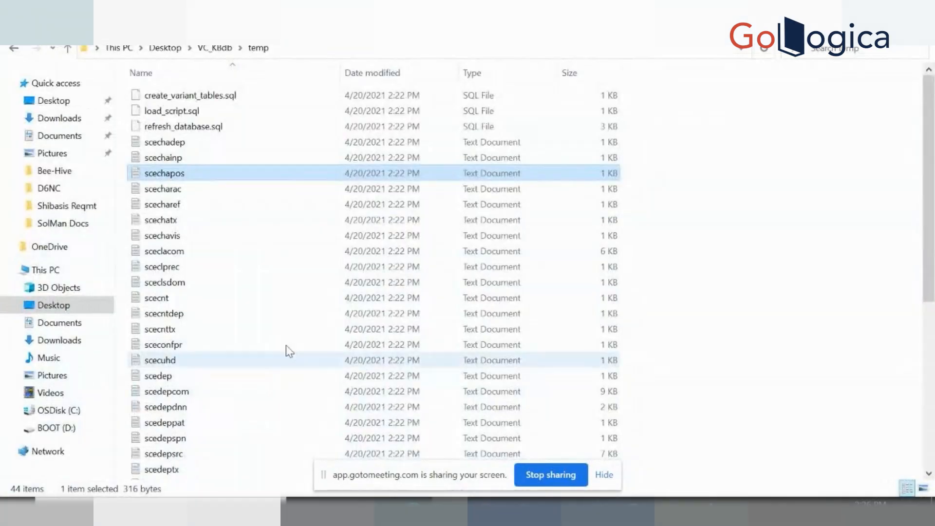
pyautogui.click(52, 101)
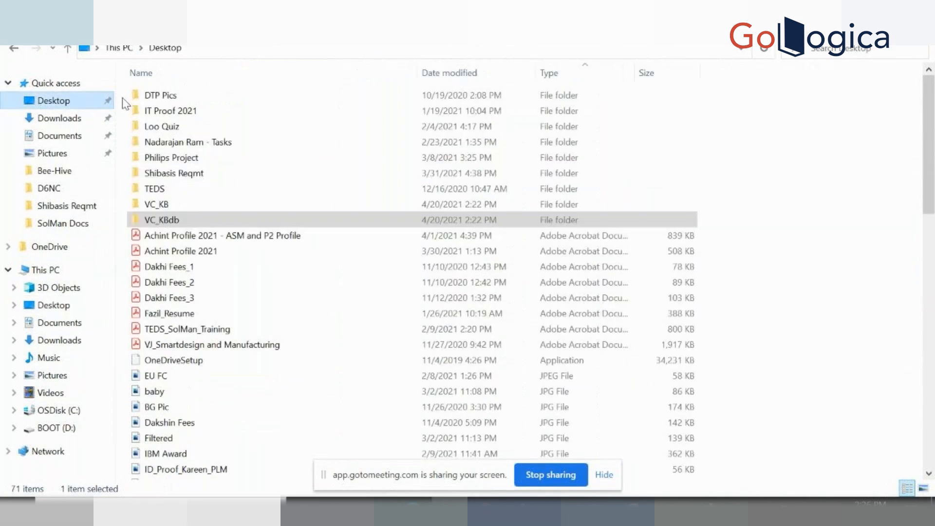
pyautogui.click(930, 358)
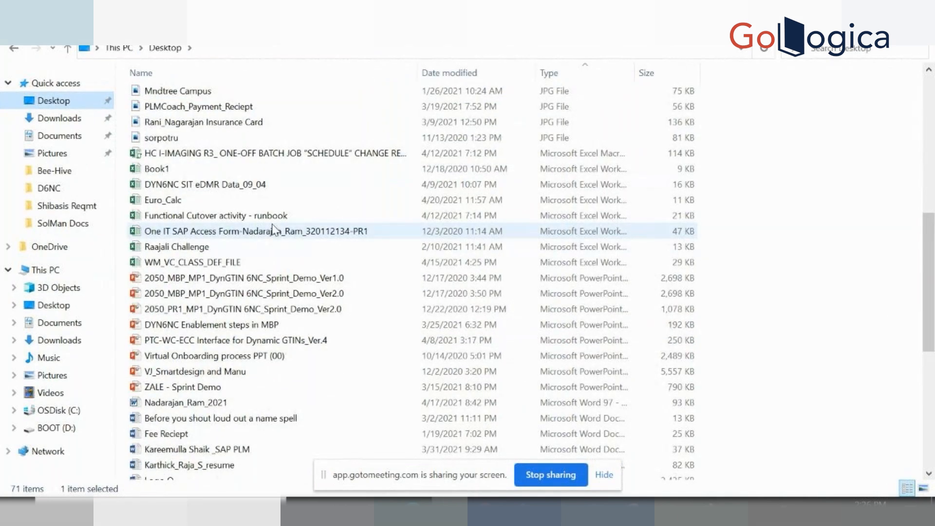
# Look through the files in the Downloads folder, from the newest to those from a long time ago.
pyautogui.click(68, 117)
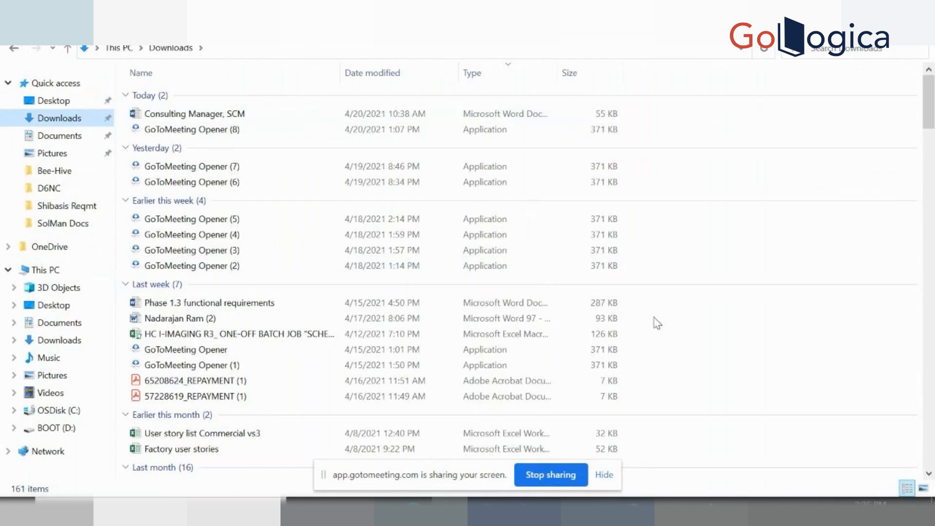
pyautogui.click(933, 321)
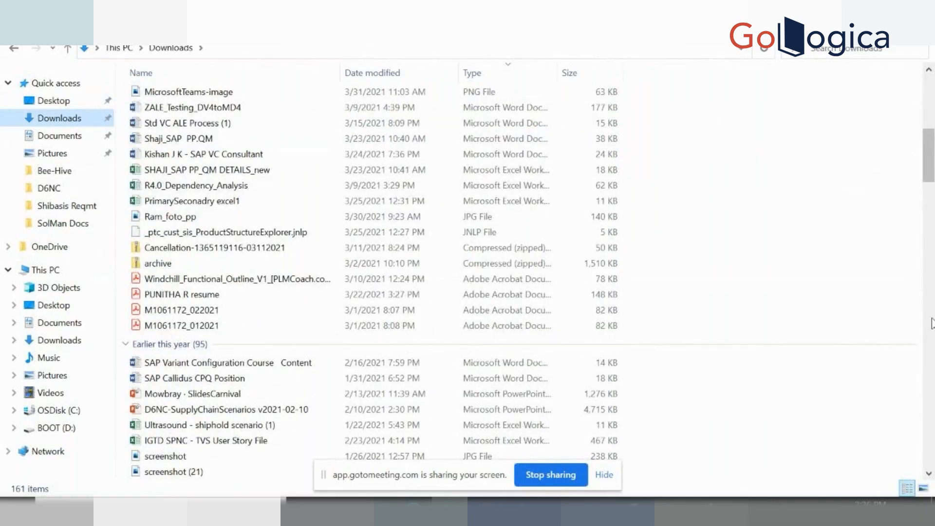
pyautogui.moveTo(931, 323); pyautogui.dragTo(932, 380)
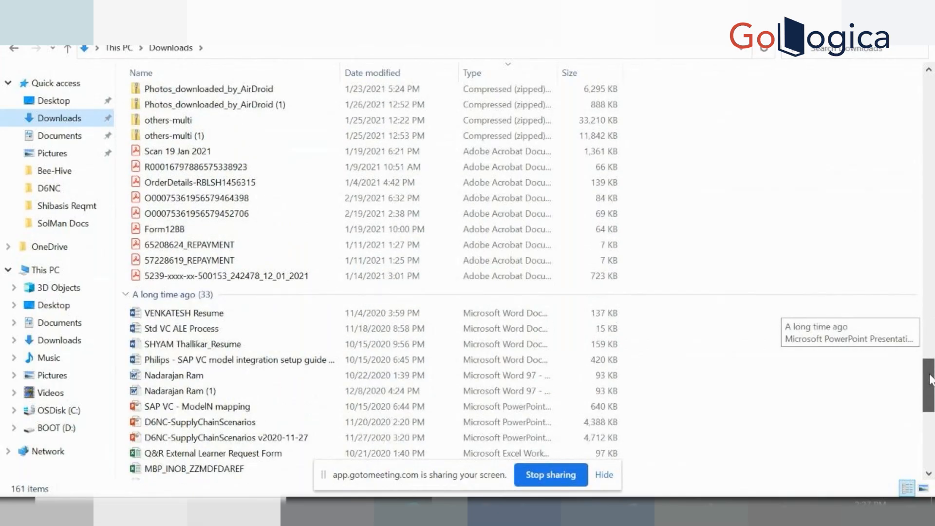
pyautogui.moveTo(932, 380); pyautogui.dragTo(933, 335)
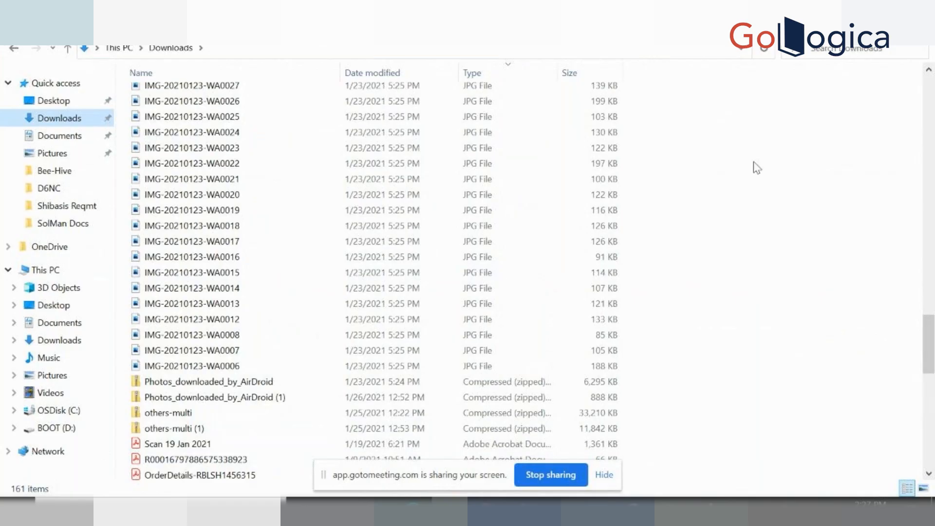
# Go back to the Desktop folder and check its Office documents and text files.
pyautogui.click(69, 102)
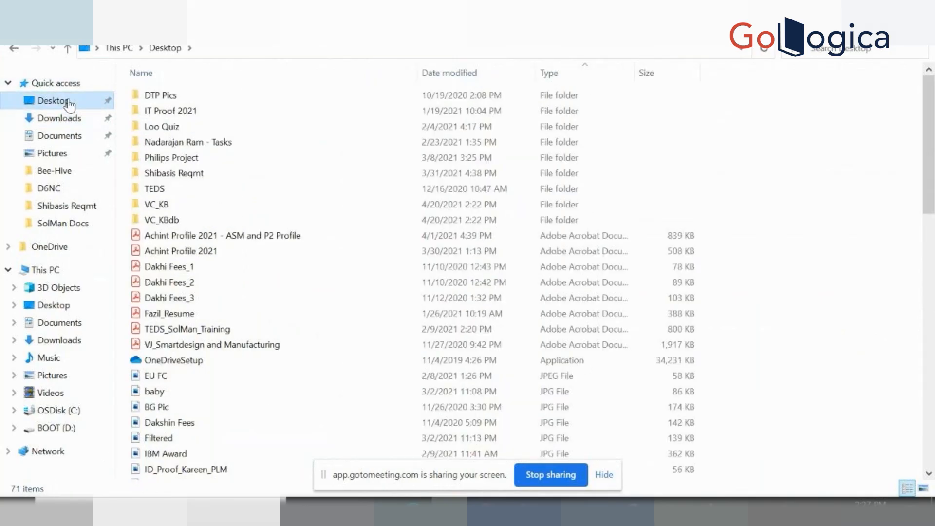
pyautogui.scroll(-3, 932, 383)
pyautogui.scroll(-12, 931, 382)
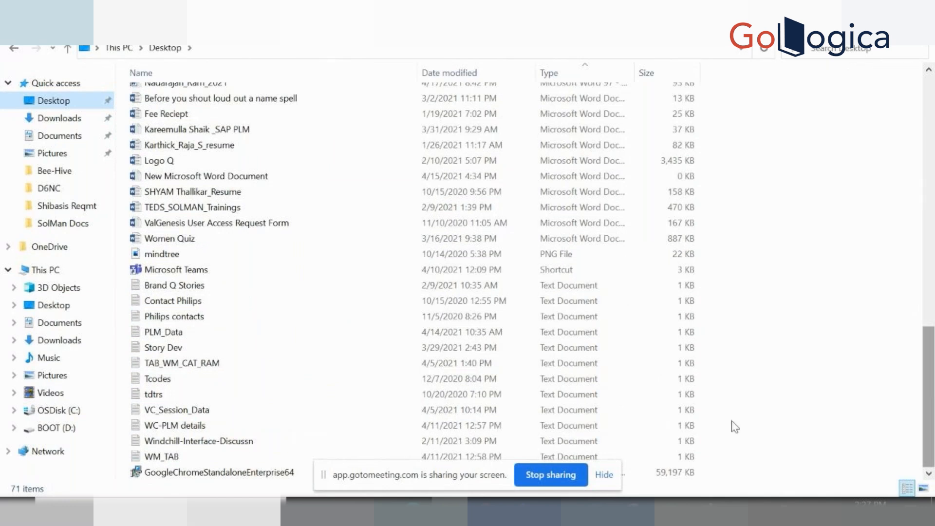
pyautogui.moveTo(595, 511)
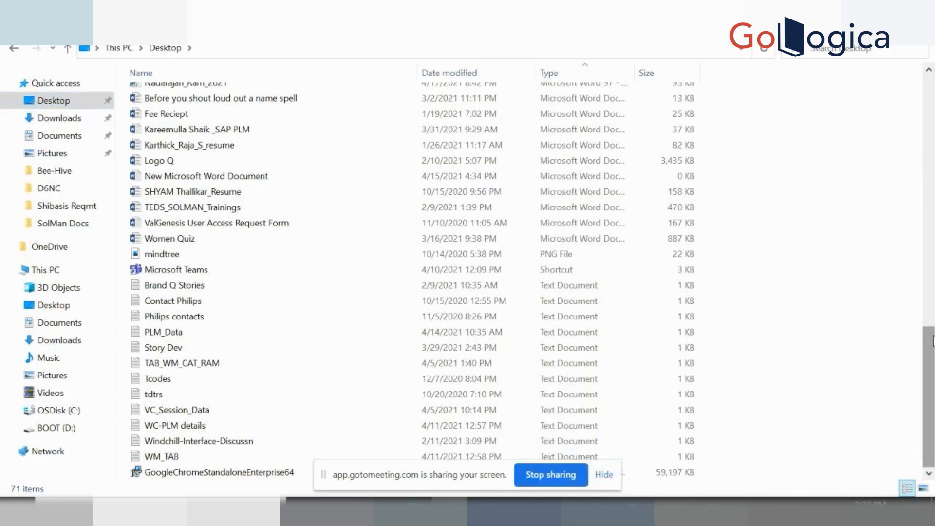
pyautogui.moveTo(931, 358); pyautogui.dragTo(930, 294)
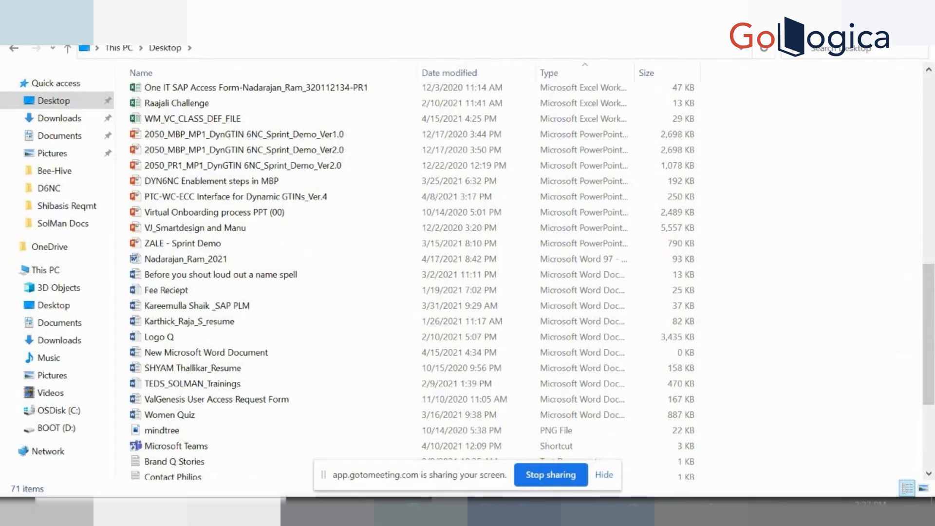
# Search Windows for "SAP VC" documents and clear the search text.
pyautogui.click(161, 512)
pyautogui.write('SAP V')
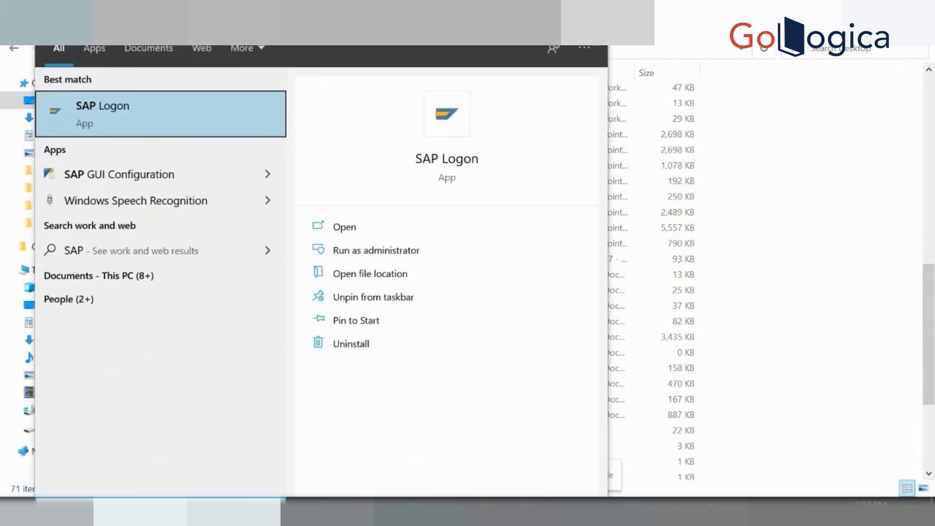
pyautogui.write('C')
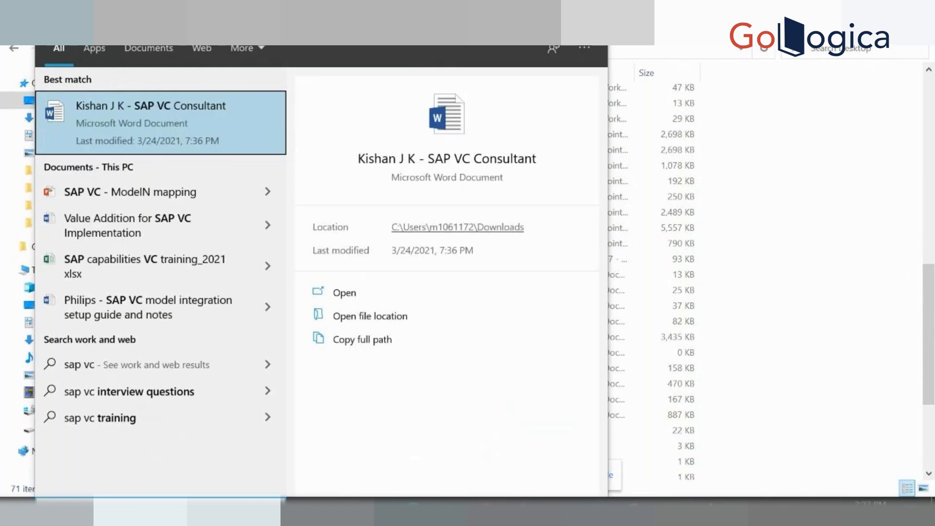
pyautogui.press('BackSpace')
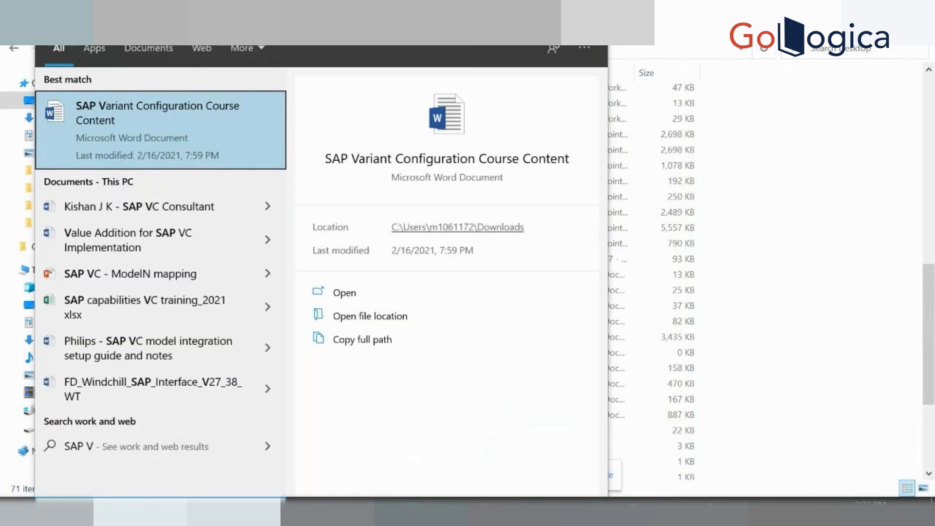
pyautogui.press('BackSpace')
pyautogui.press('BackSpace')
pyautogui.press('BackSpace')
pyautogui.press('BackSpace')
pyautogui.press('BackSpace')
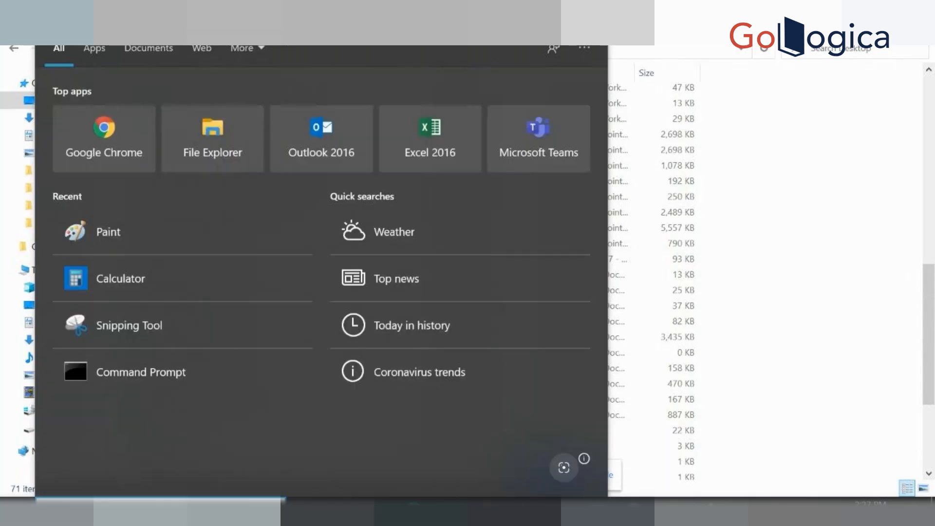
# Search Windows for "Course", open the SAP Variant Configuration Course Content document and go through its units to the end.
pyautogui.write('COurse')
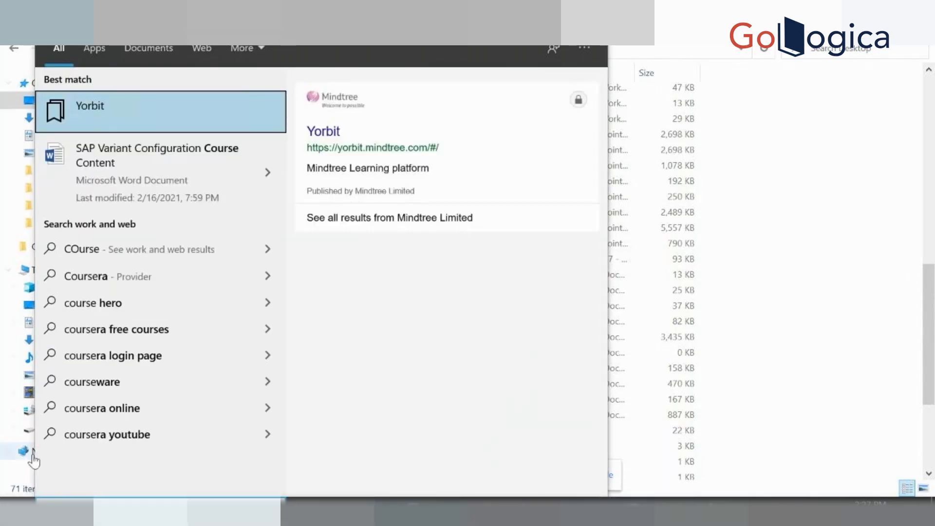
pyautogui.click(108, 154)
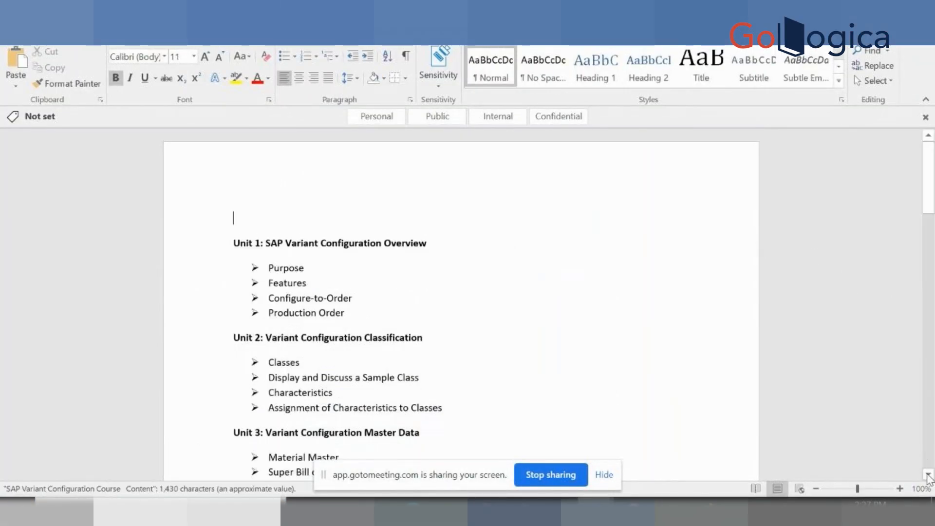
pyautogui.scroll(-3, 929, 473)
pyautogui.scroll(-2, 929, 473)
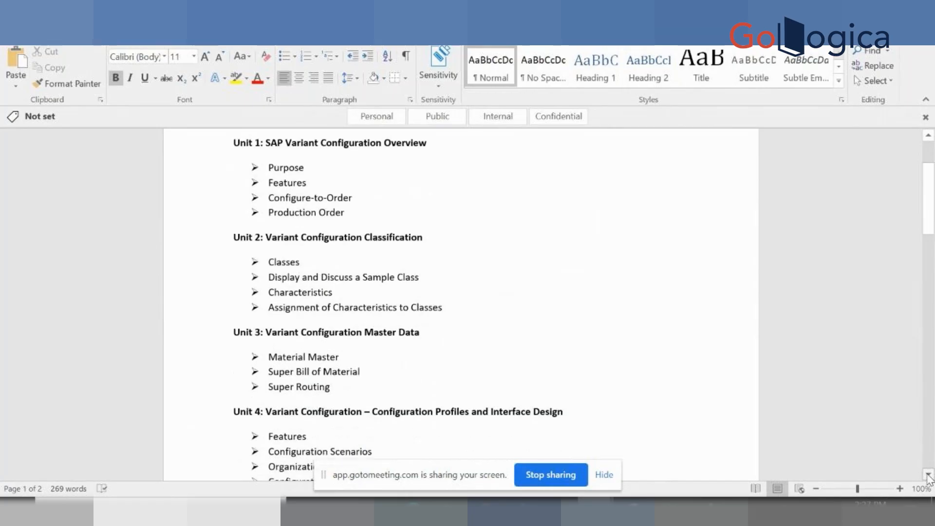
pyautogui.click(927, 449)
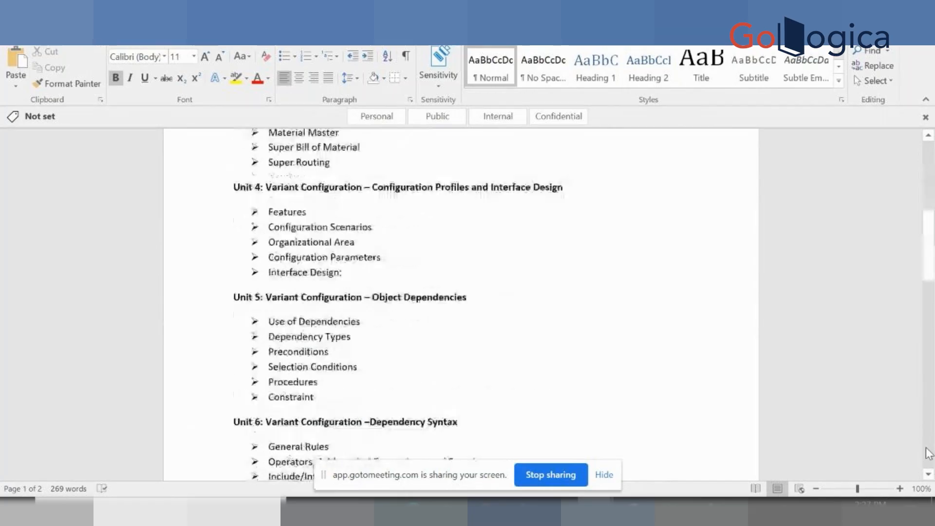
pyautogui.moveTo(927, 297); pyautogui.dragTo(934, 410)
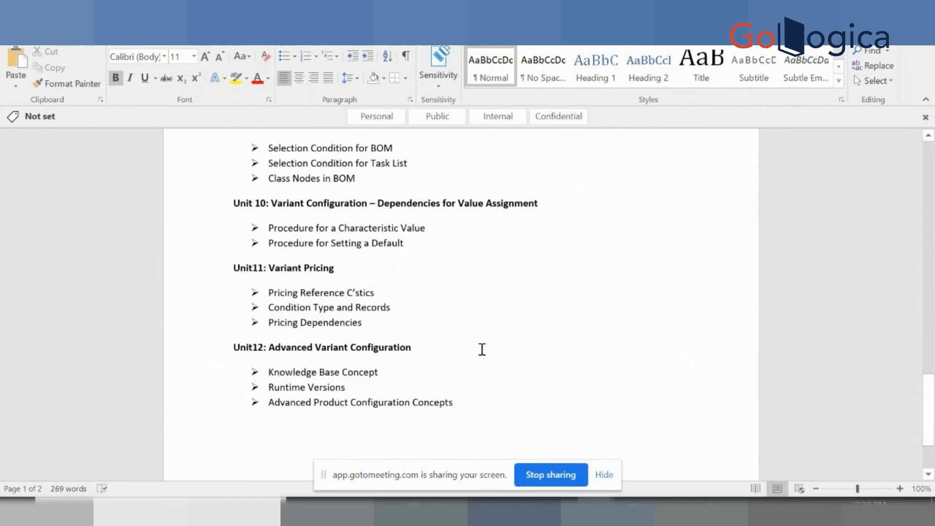
# Highlight the Unit12: Advanced Variant Configuration section with its three topics, clear the selection and go back up to Unit 7.
pyautogui.moveTo(237, 343); pyautogui.dragTo(451, 411)
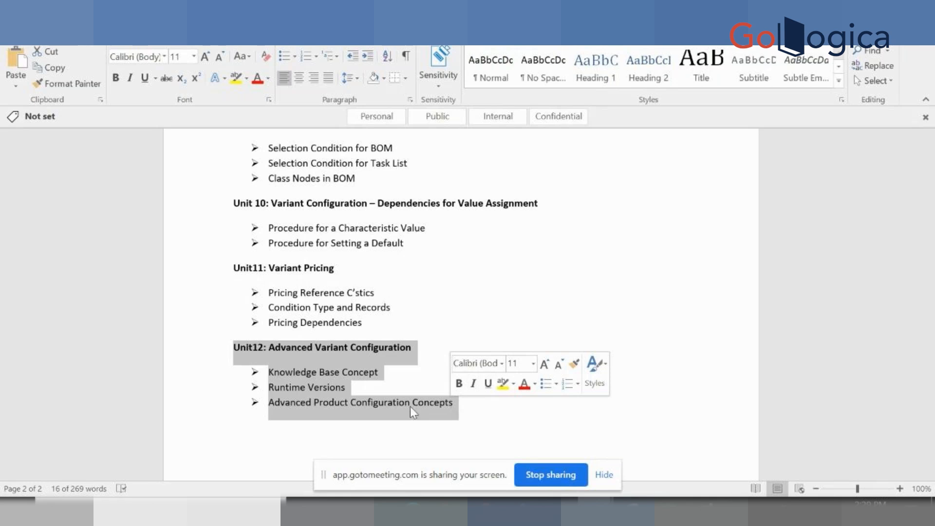
pyautogui.click(665, 236)
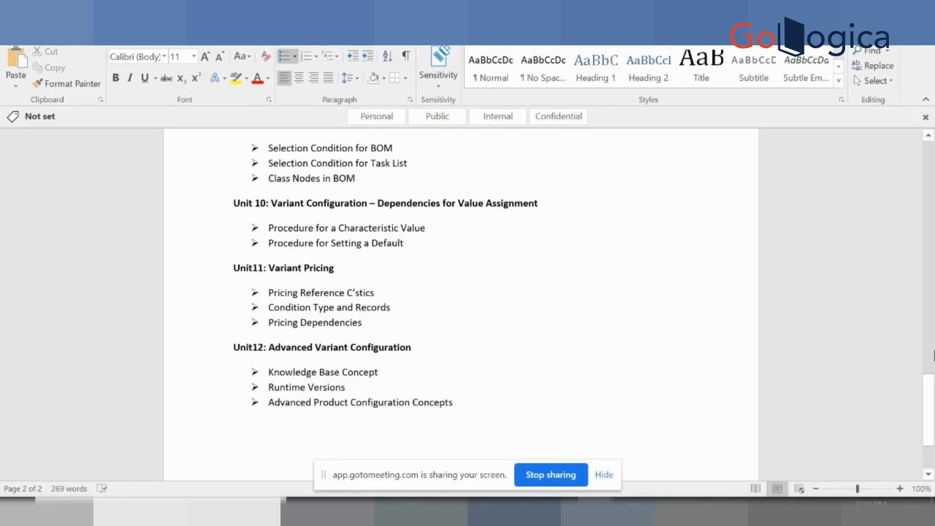
pyautogui.moveTo(930, 394); pyautogui.dragTo(931, 307)
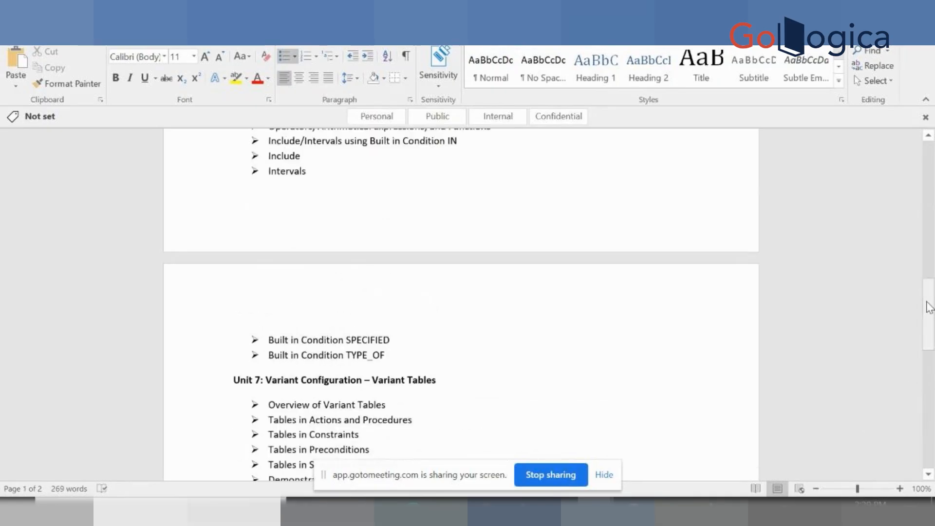